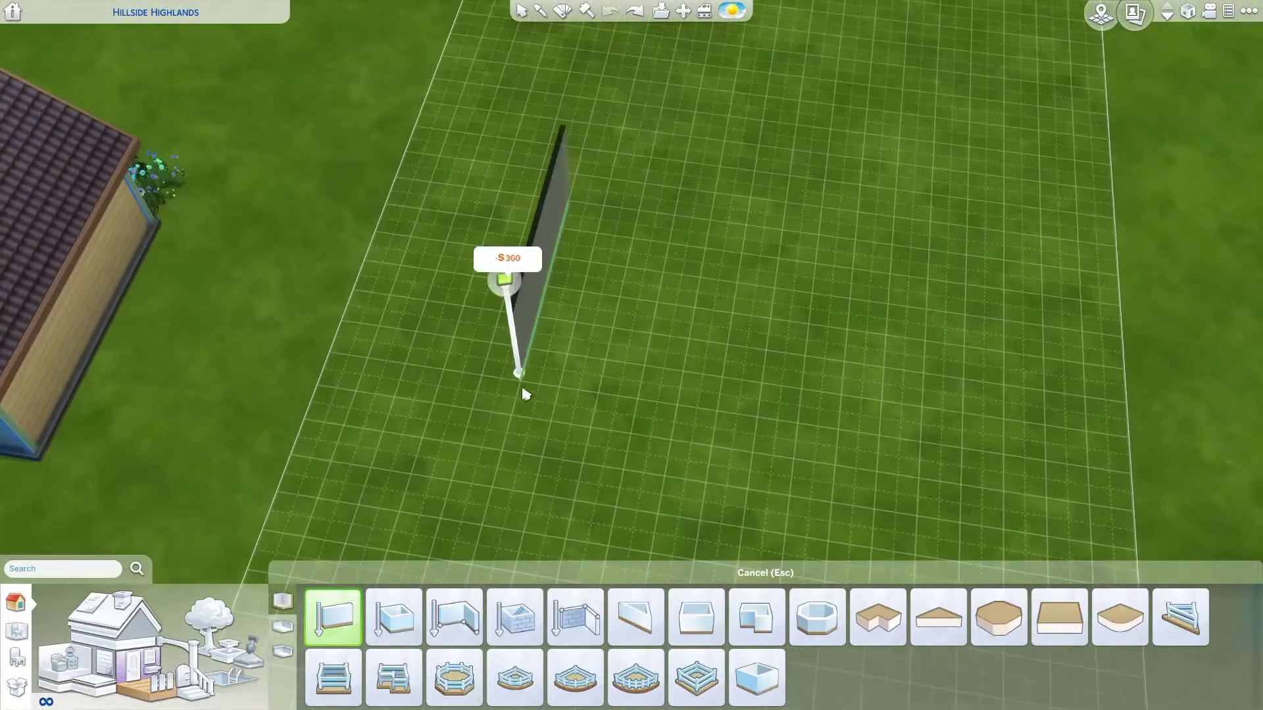
- Draw the house's angular, diamond-like outer walls and divide the interior into rooms with straight inner walls
left_click_drag(464, 526, 465, 525)
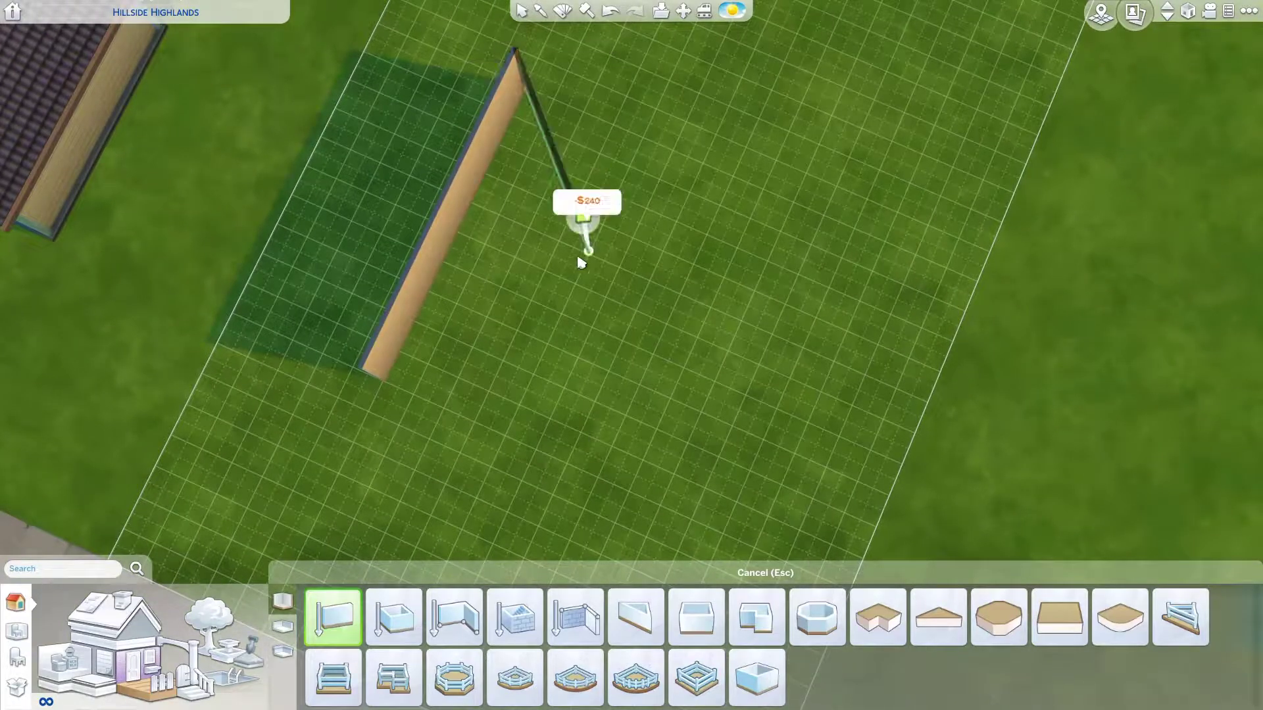
left_click_drag(605, 396, 798, 358)
mouse_move(516, 296)
left_mouse_down()
mouse_move(600, 536)
mouse_move(507, 479)
mouse_move(520, 468)
left_mouse_up()
left_click_drag(674, 187, 518, 473)
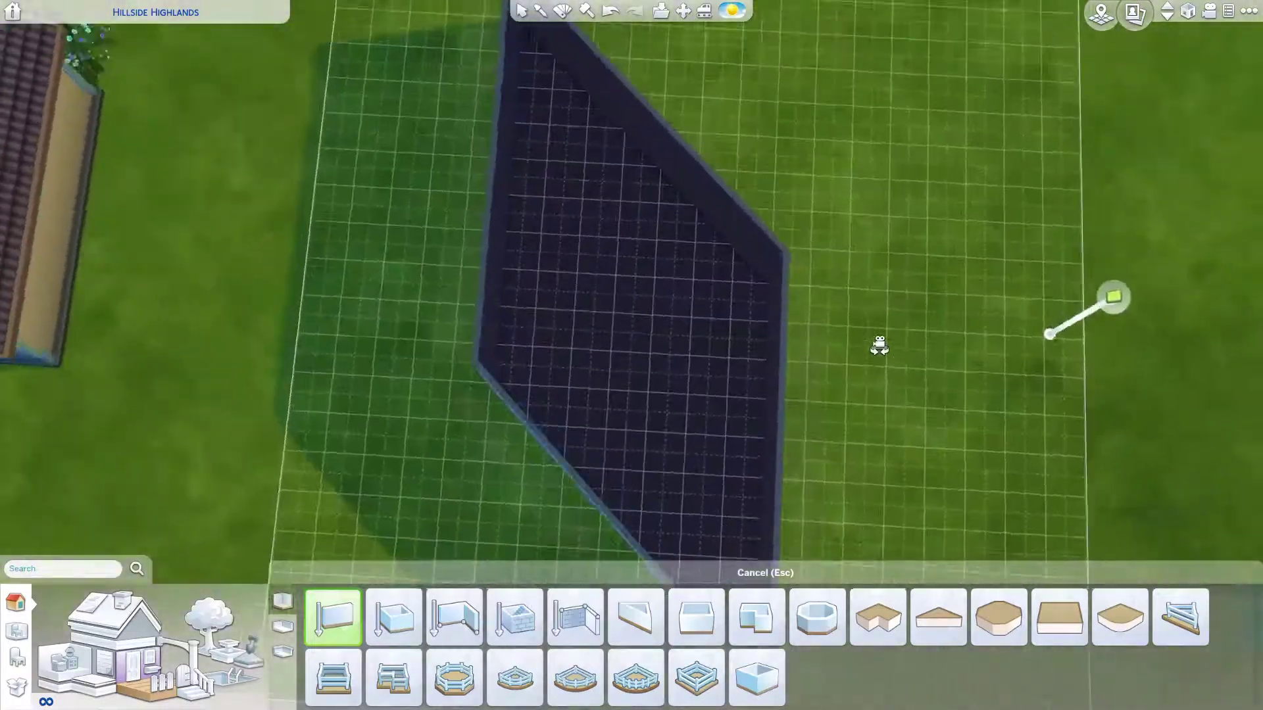
left_click_drag(556, 213, 547, 221)
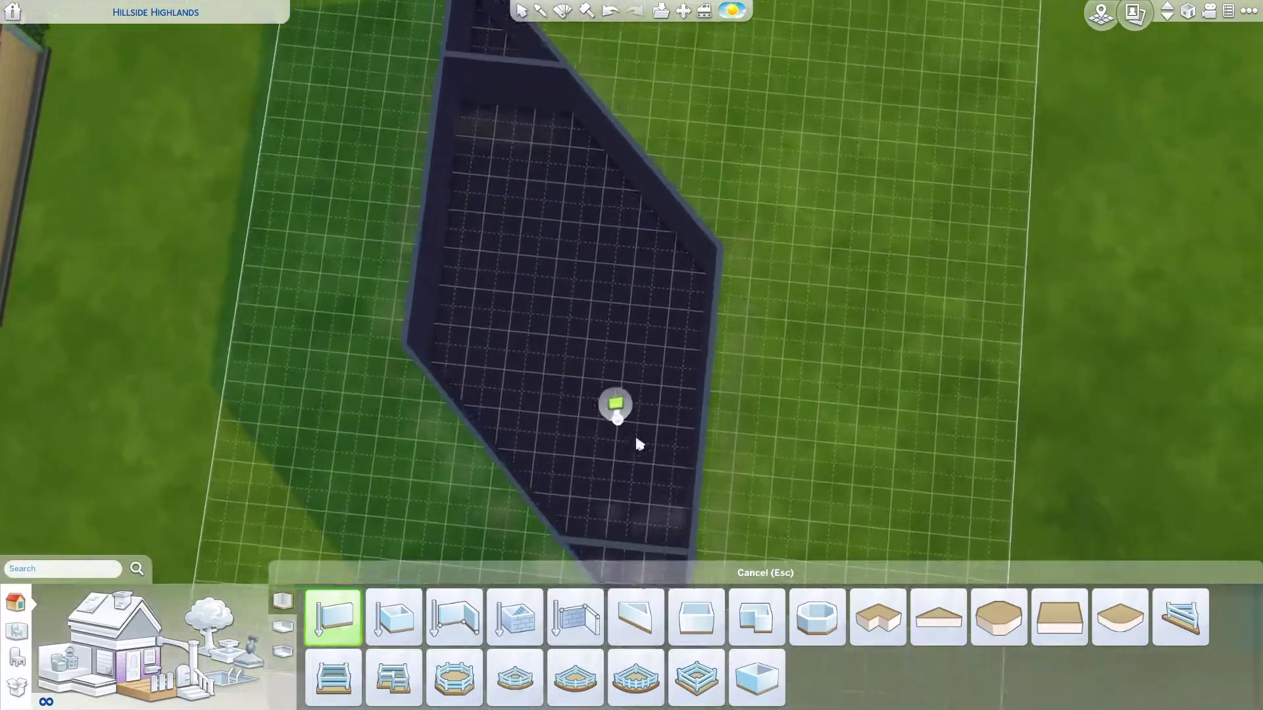
left_click_drag(474, 487, 499, 341)
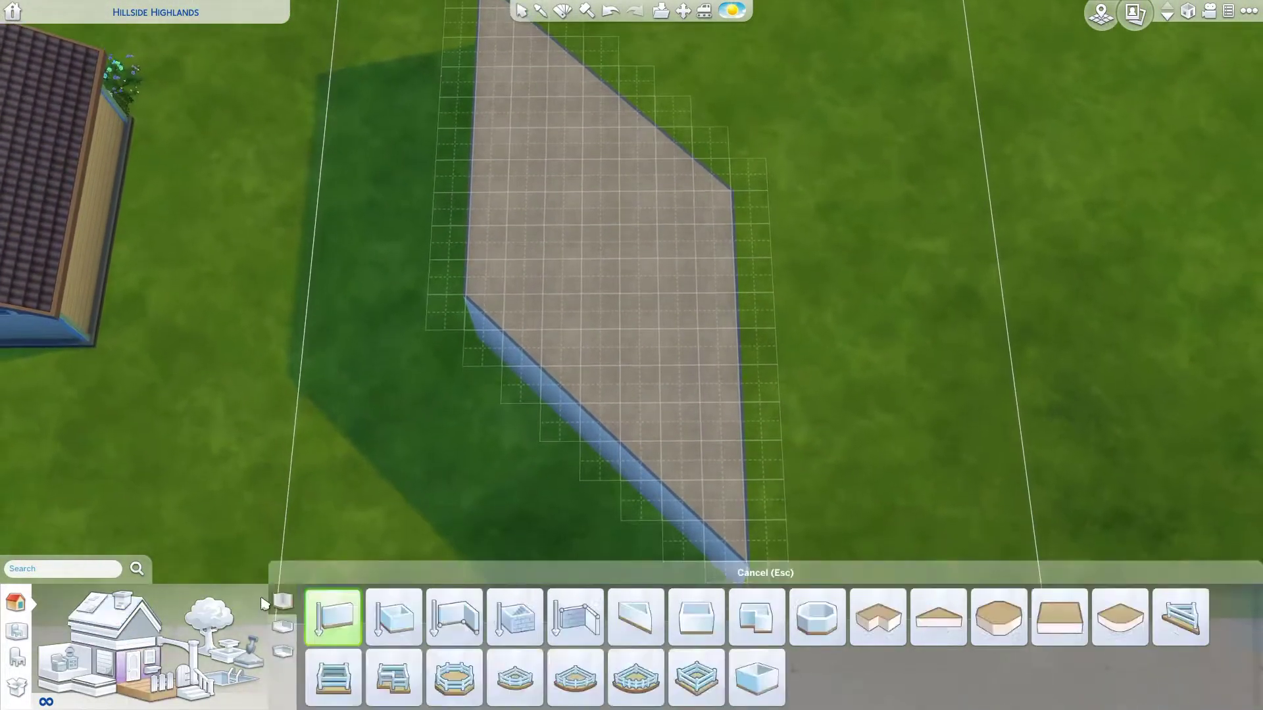
- Line the roof edge with the lowest half walls and cover the whole upper floor with the plain grass pattern
left_click(313, 612)
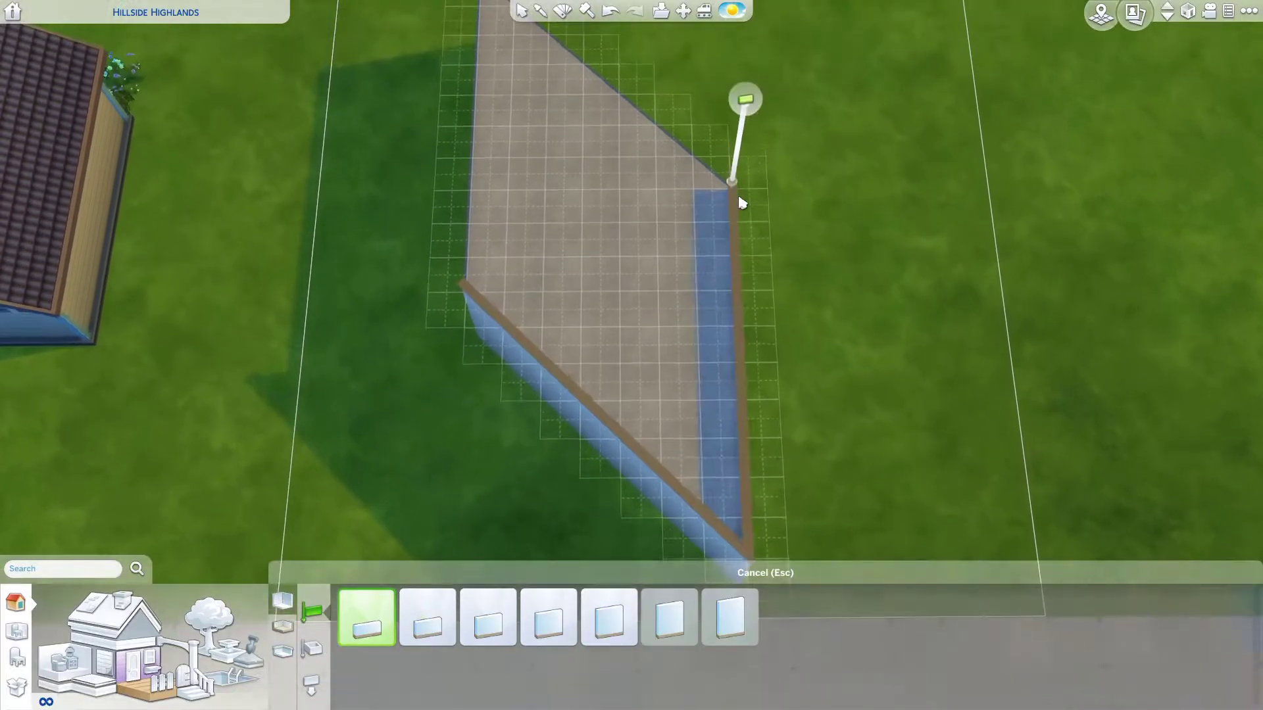
left_click(249, 611)
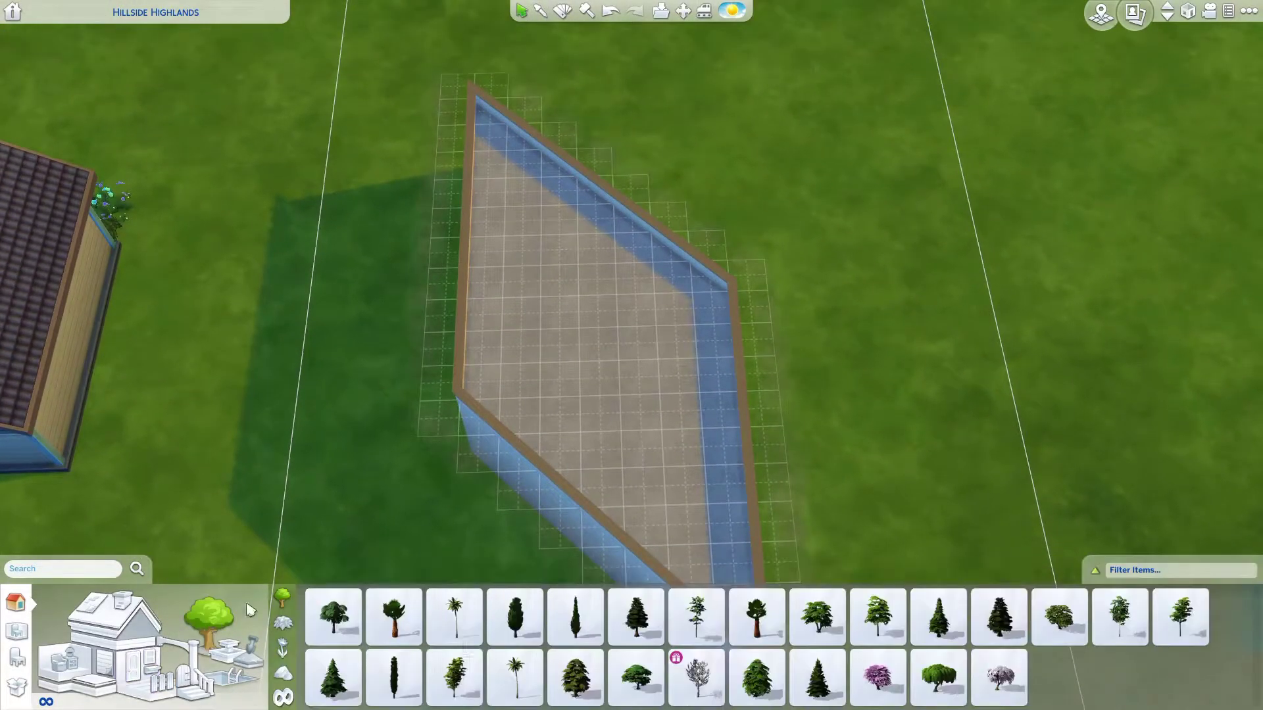
left_click(242, 664)
left_click(92, 684)
left_click(555, 616)
left_click(691, 484)
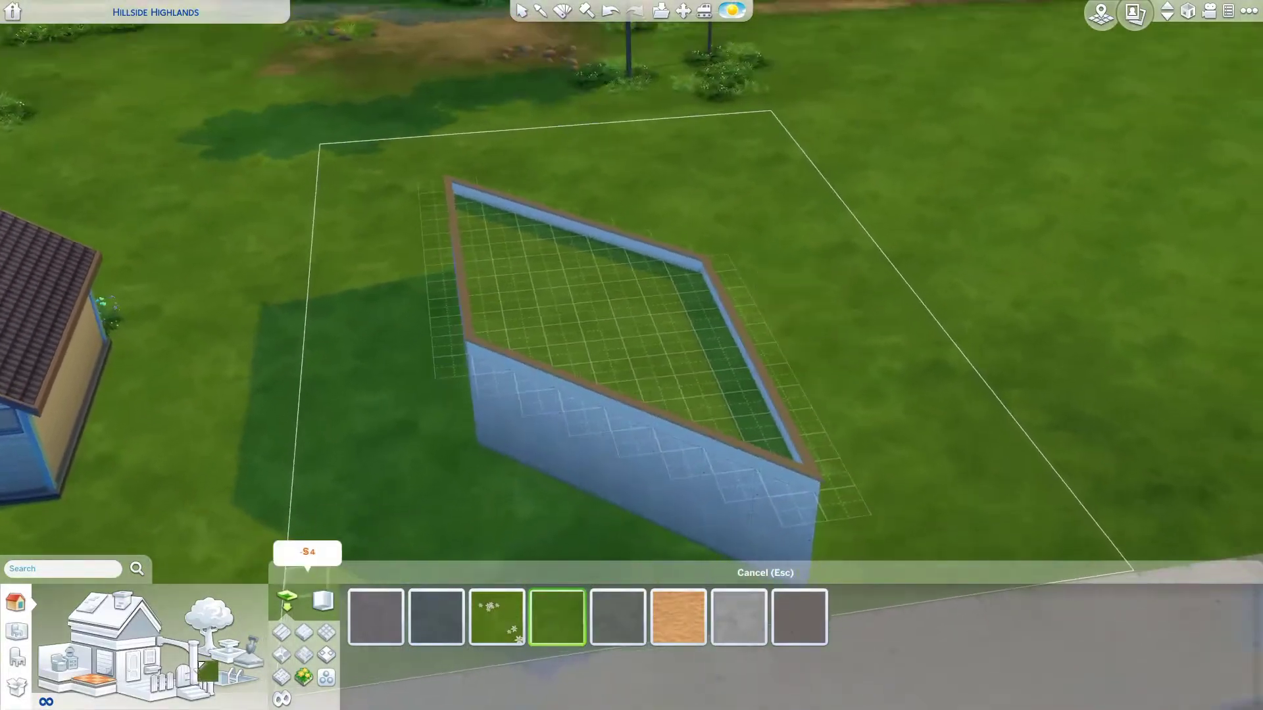
left_click(287, 600)
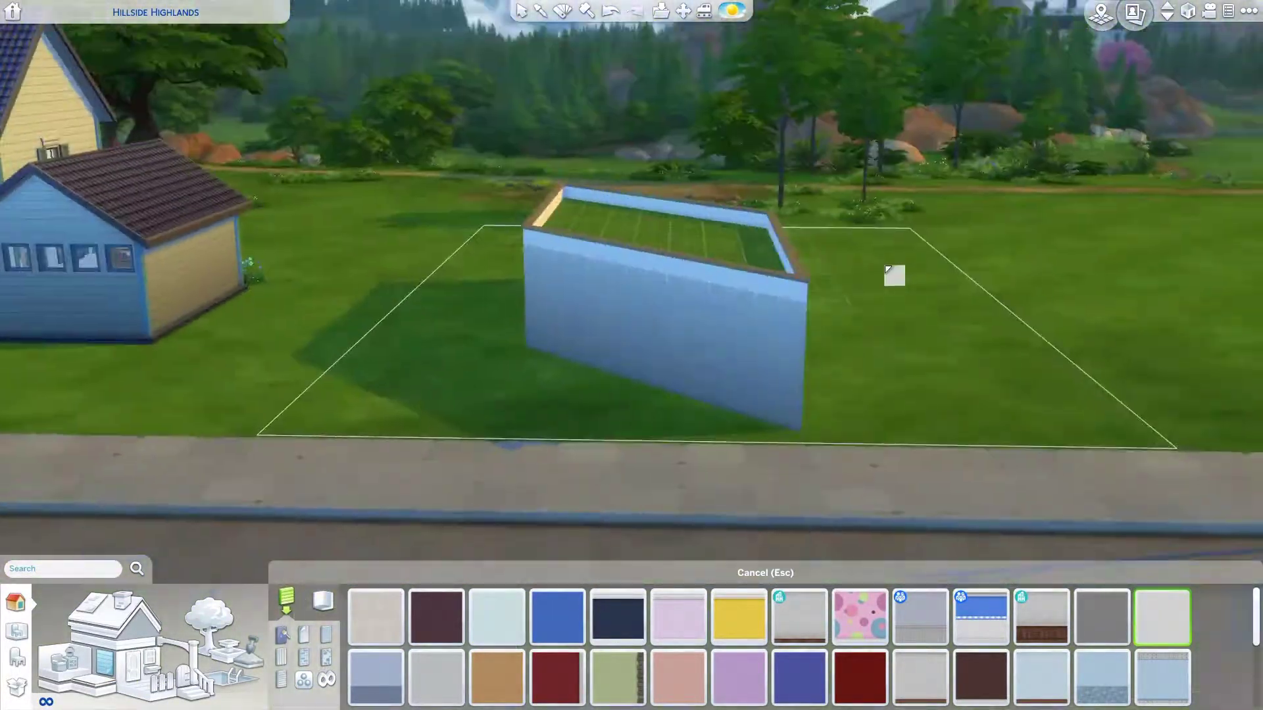
key("Escape")
- Move the whole building to a new position on the lot
scroll(872, 255, "up", 5)
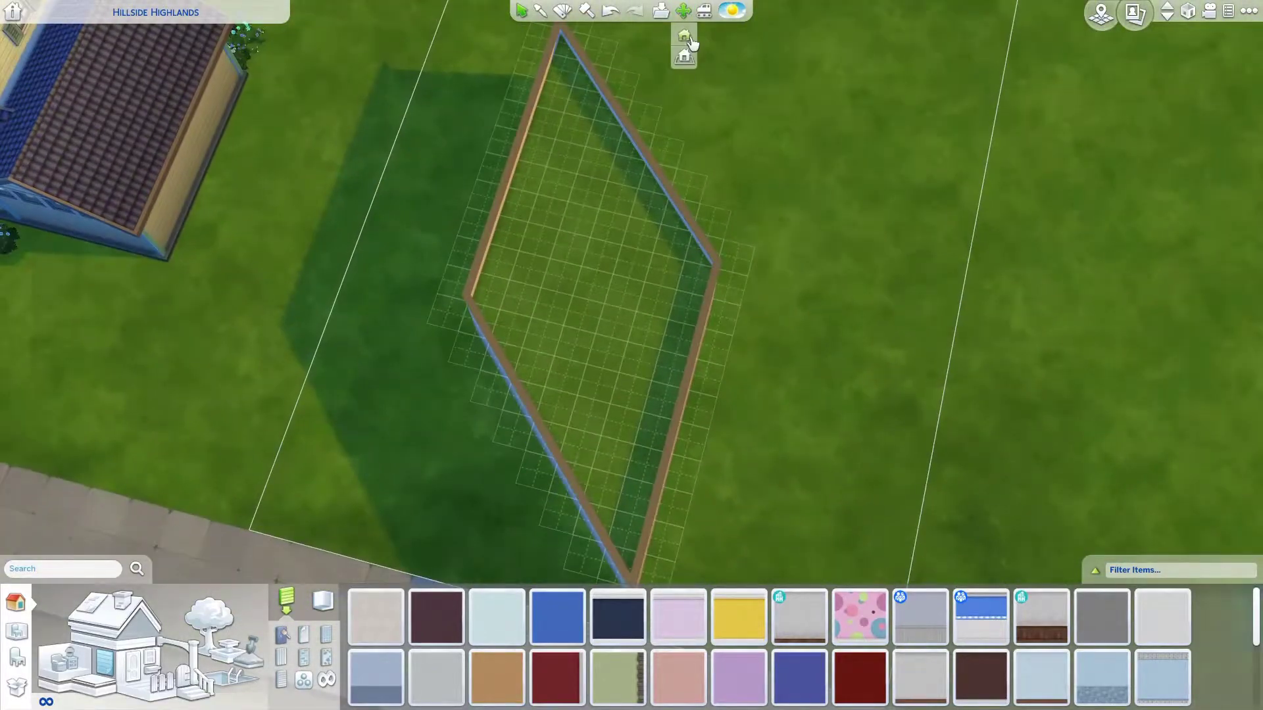
left_click(687, 38)
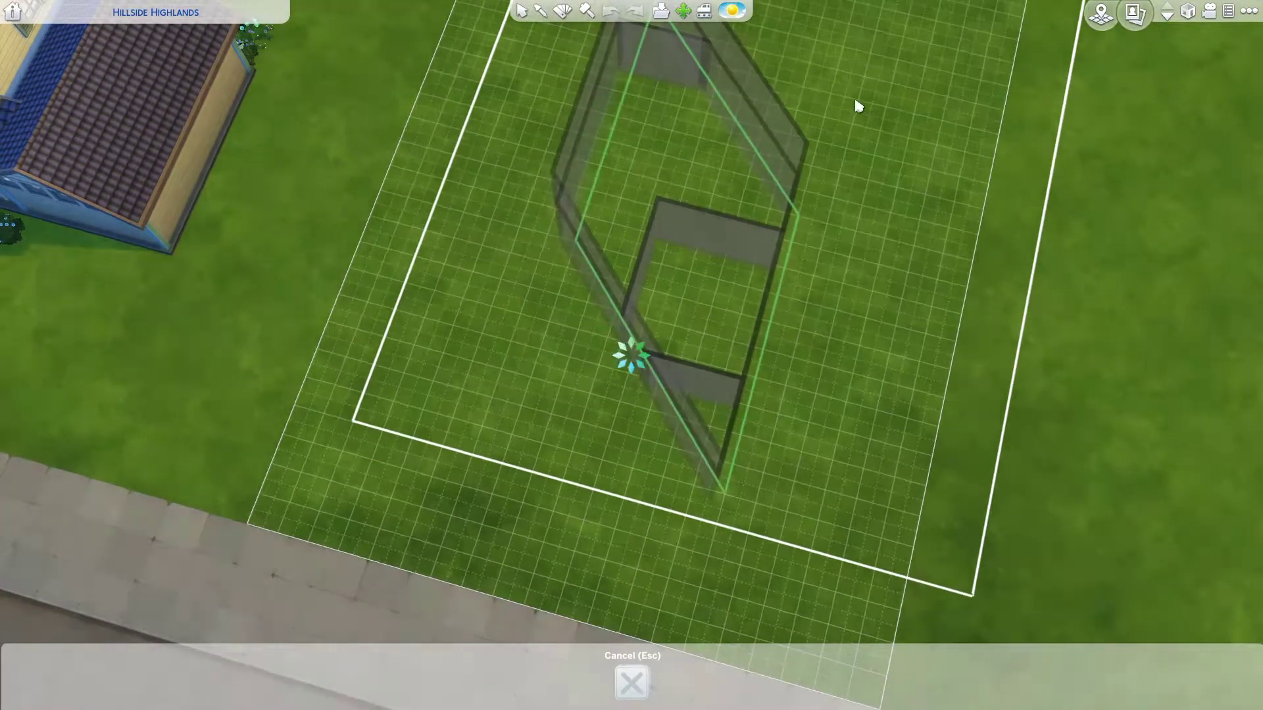
left_click(14, 632)
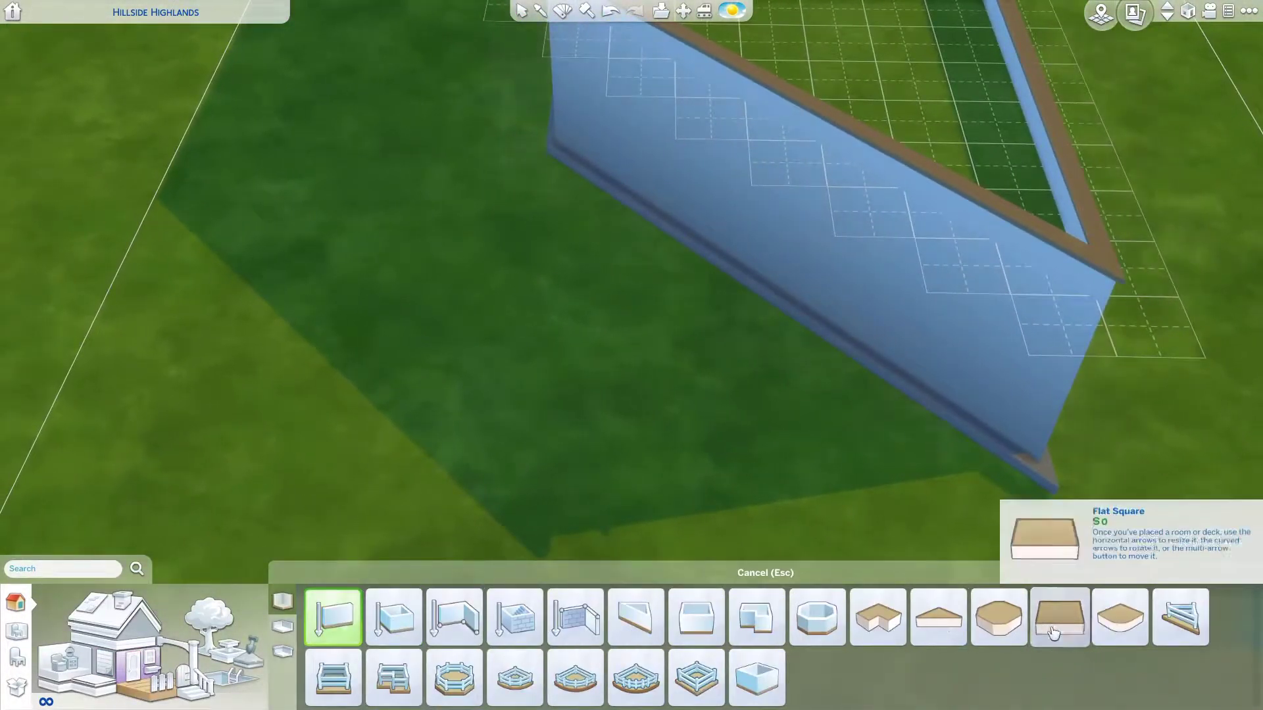
- Place flat square platform pieces in a stepped row against the house's diagonal front wall
left_click(1057, 609)
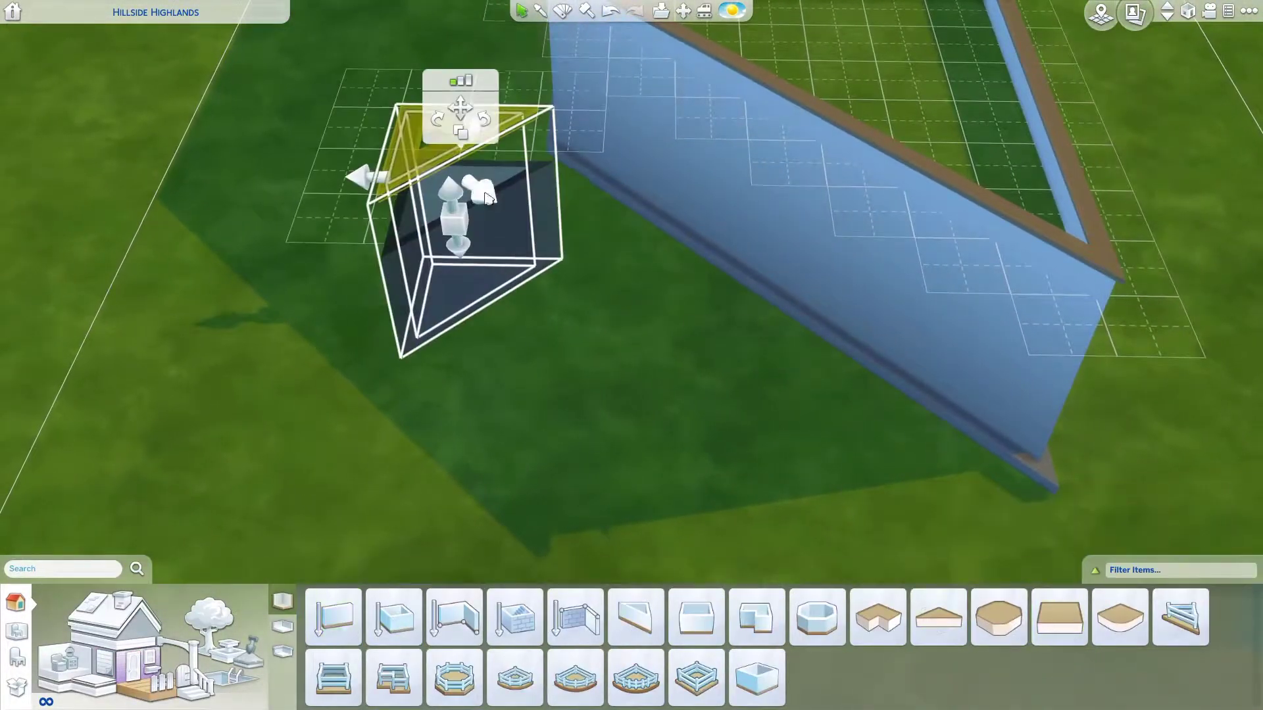
left_click_drag(454, 185, 563, 209)
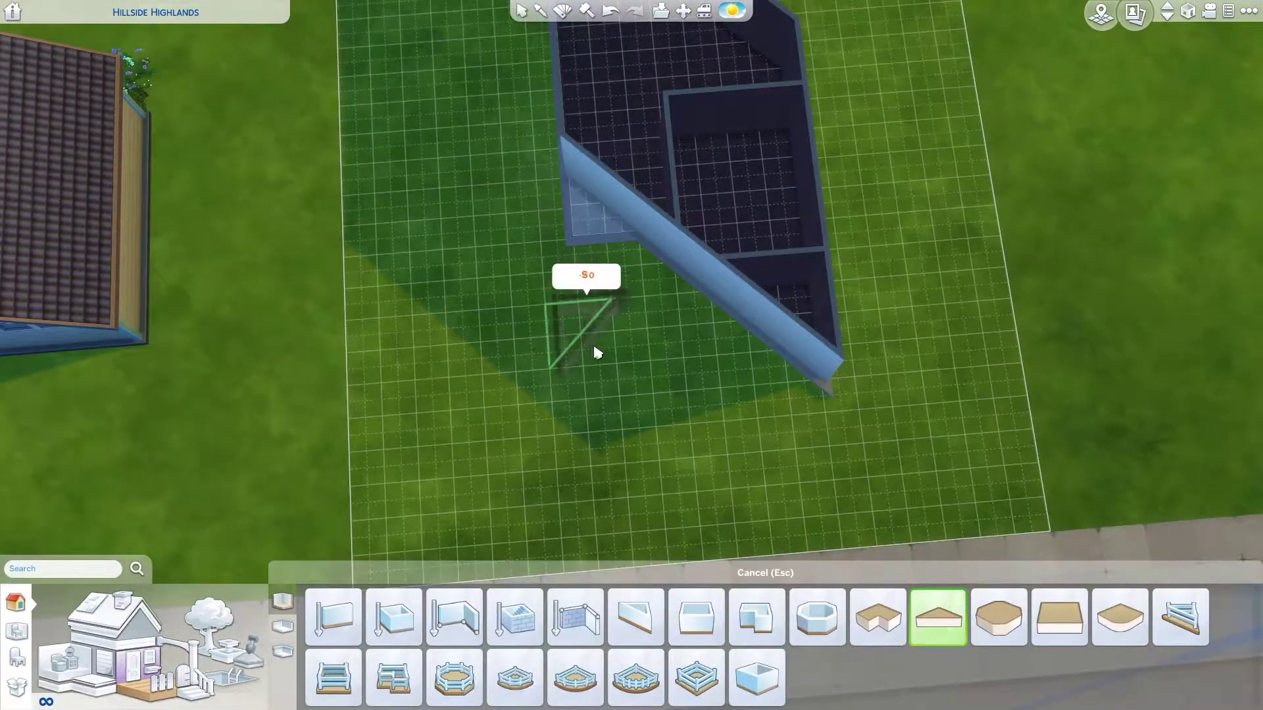
left_click_drag(604, 133, 628, 373)
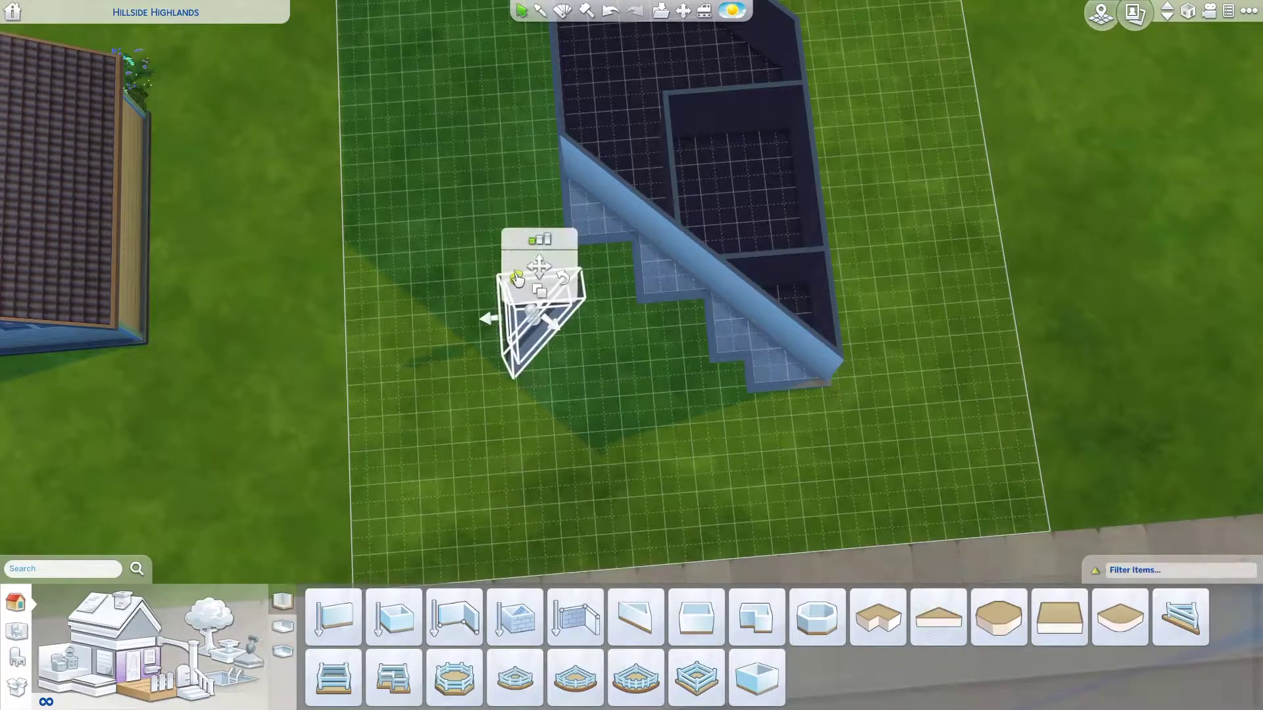
- Fill the notches between the square platforms with flat triangle pieces to form one deck parallel to the diagonal front wall
left_click_drag(516, 279, 632, 217)
left_click_drag(789, 342, 612, 388)
left_click(471, 467)
left_click(603, 361)
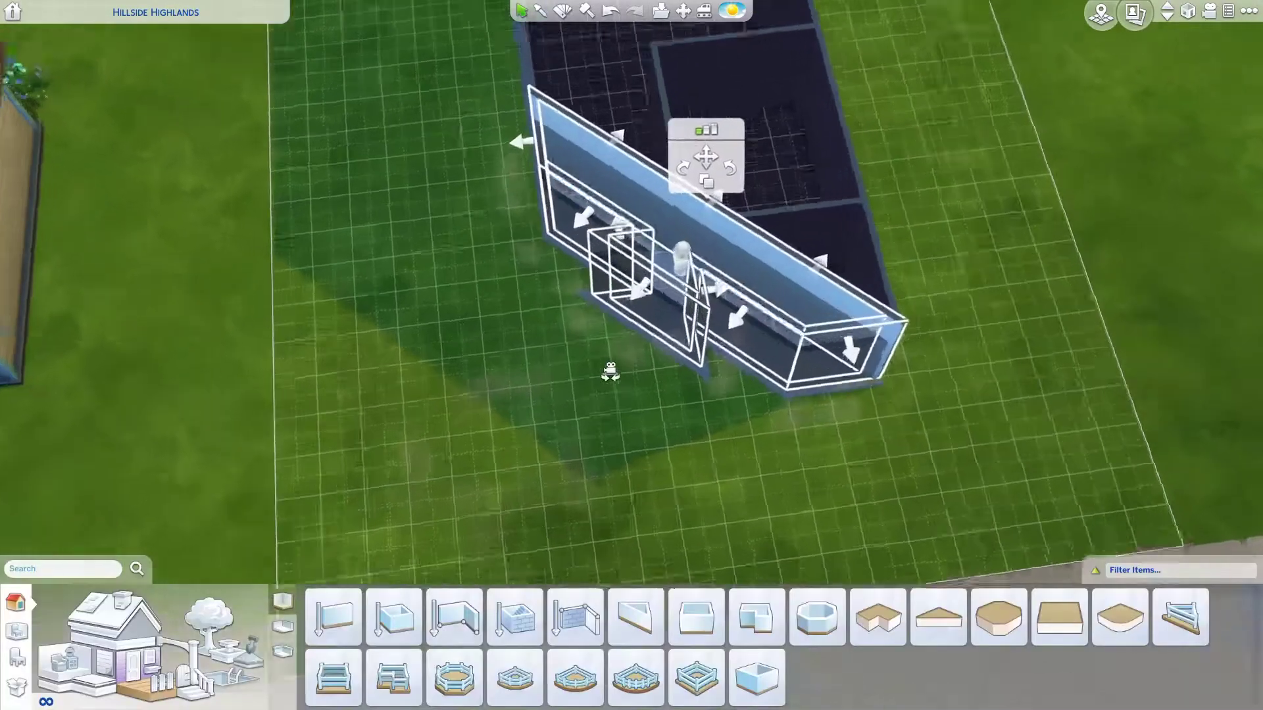
left_click(451, 389)
left_click(543, 344)
scroll(465, 394, "up", 3)
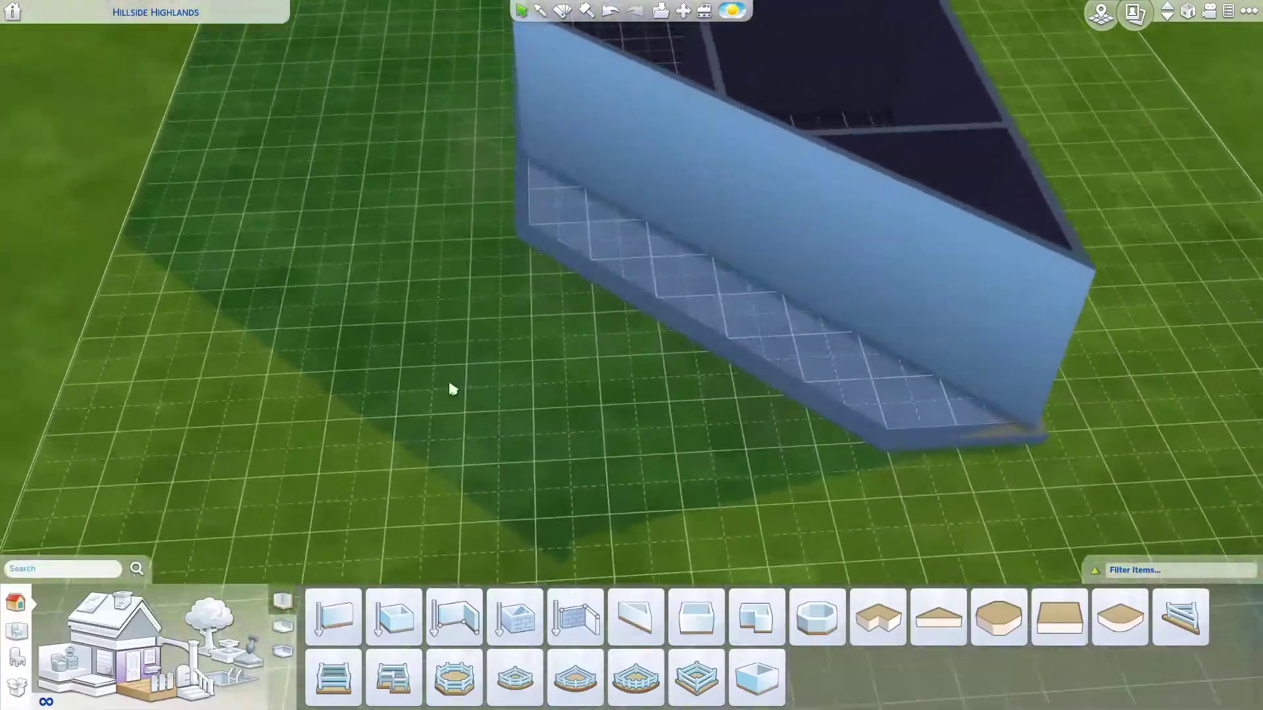
- Place white open stairs on the short front edge of the deck
left_click(197, 684)
left_click(666, 616)
left_click(705, 369)
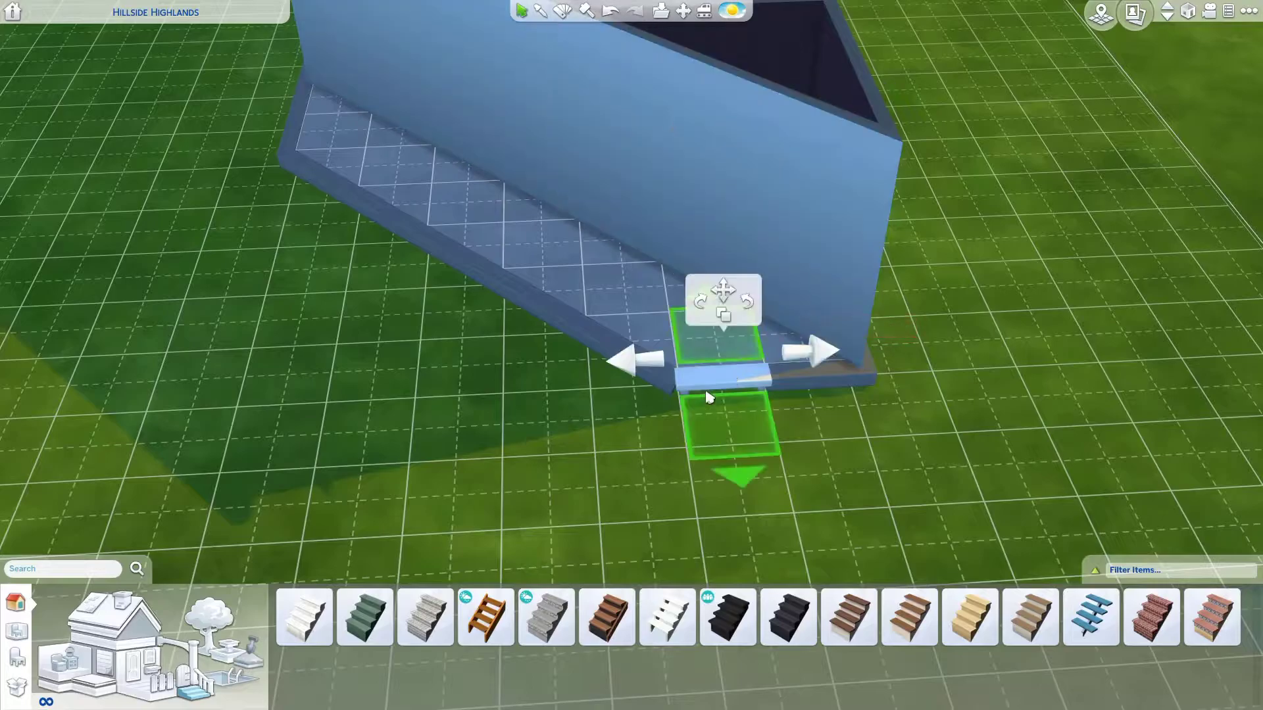
key("Escape")
- Extend the deck outward from the diagonal wall and give it a straight front edge
scroll(592, 262, "up", 2)
left_click(592, 262)
scroll(373, 57, "down", 2)
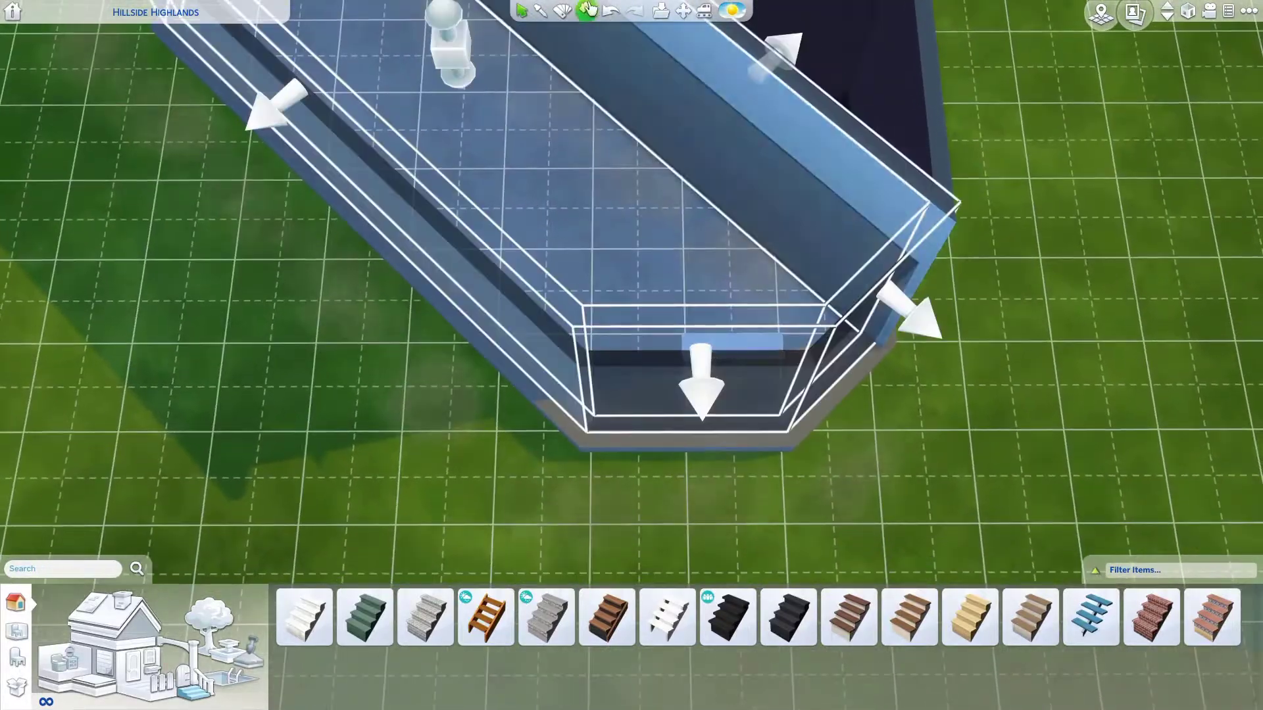
scroll(567, 385, "up", 3)
key("Escape")
scroll(590, 197, "down", 2)
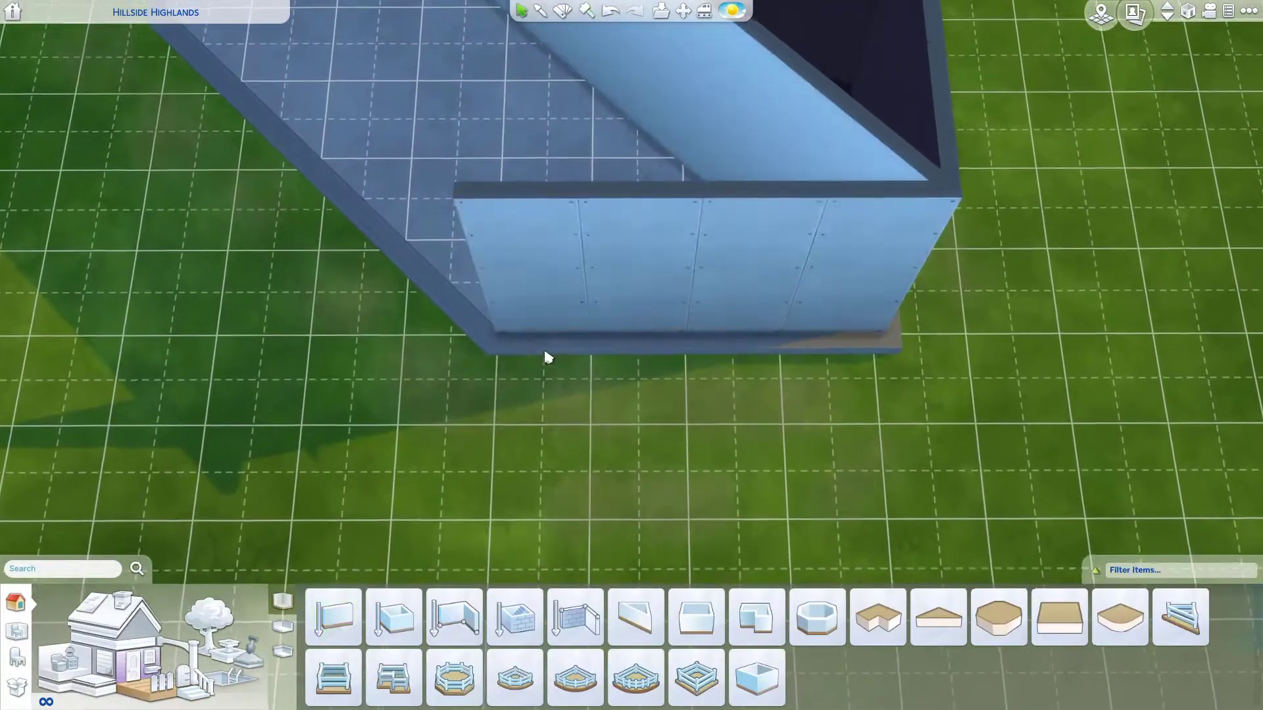
- Demolish the full-height walls standing along the deck's outer edges with the Sledgehammer
key("period")
scroll(629, 43, "up", 2)
key("k")
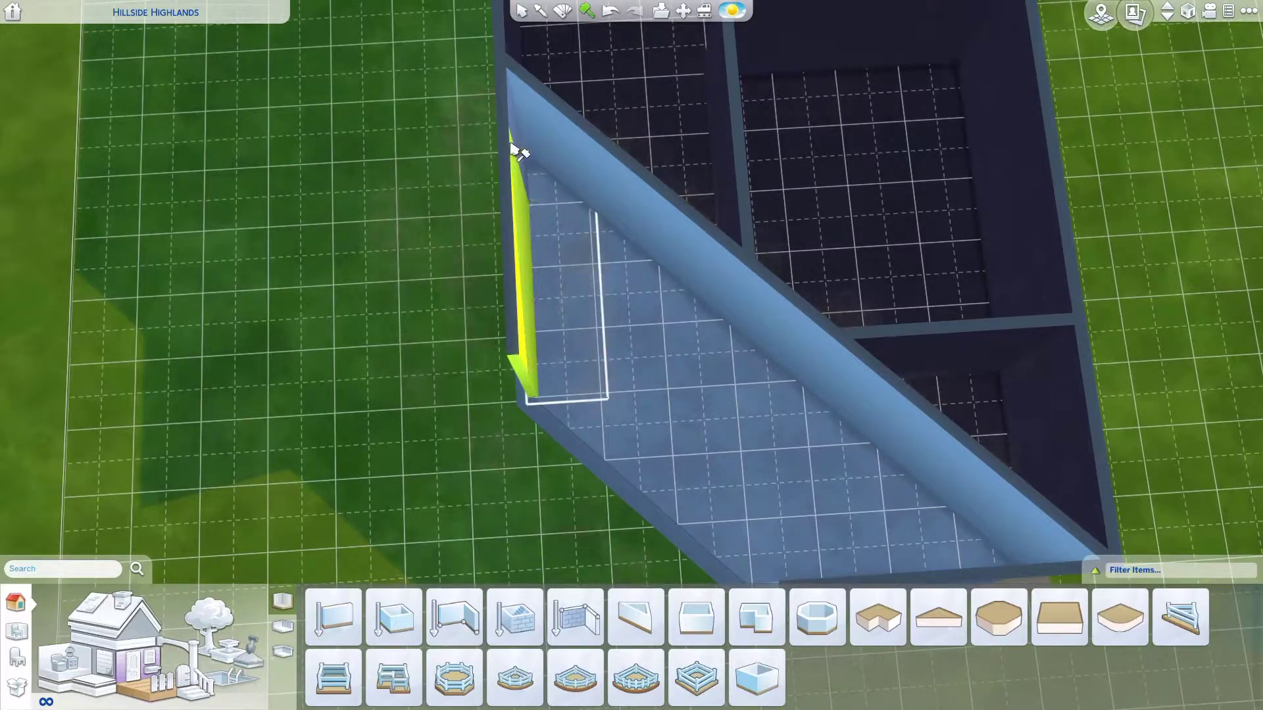
scroll(516, 150, "down", 2)
key("period")
scroll(638, 259, "up", 2)
- Place white open stairs on two edges of the deck, one at the front and one at the side
left_click(194, 684)
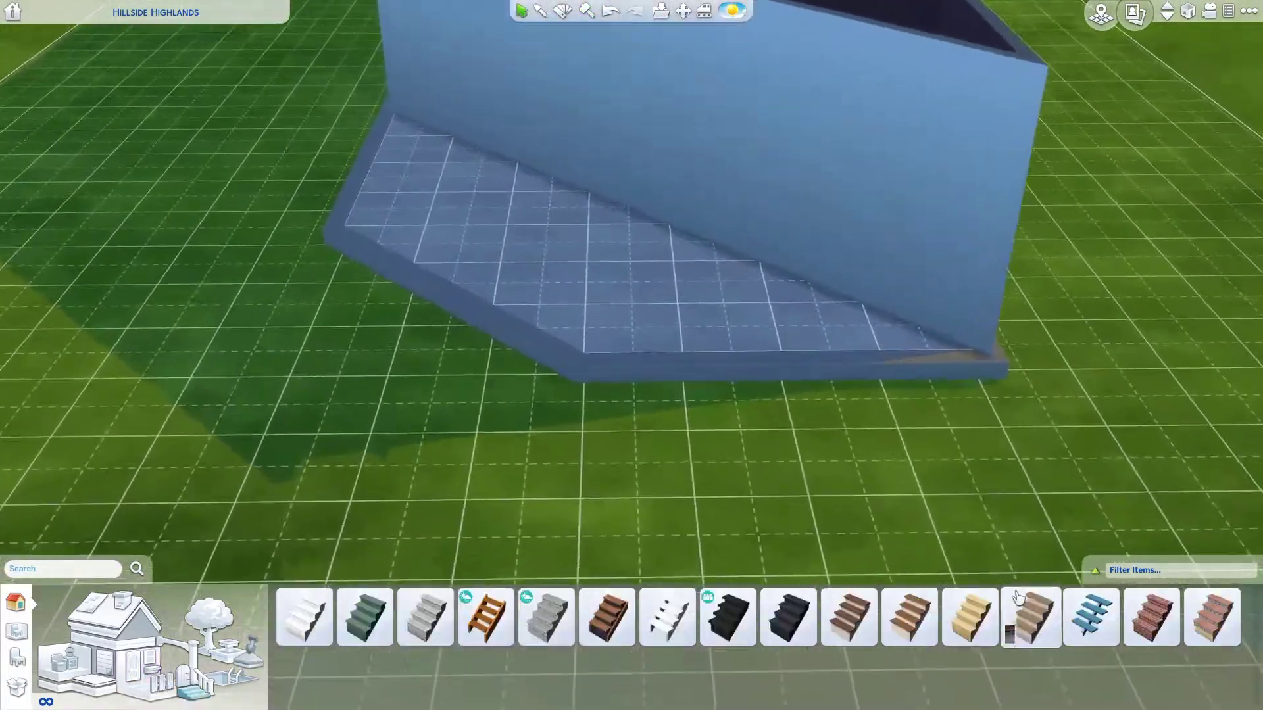
key("period")
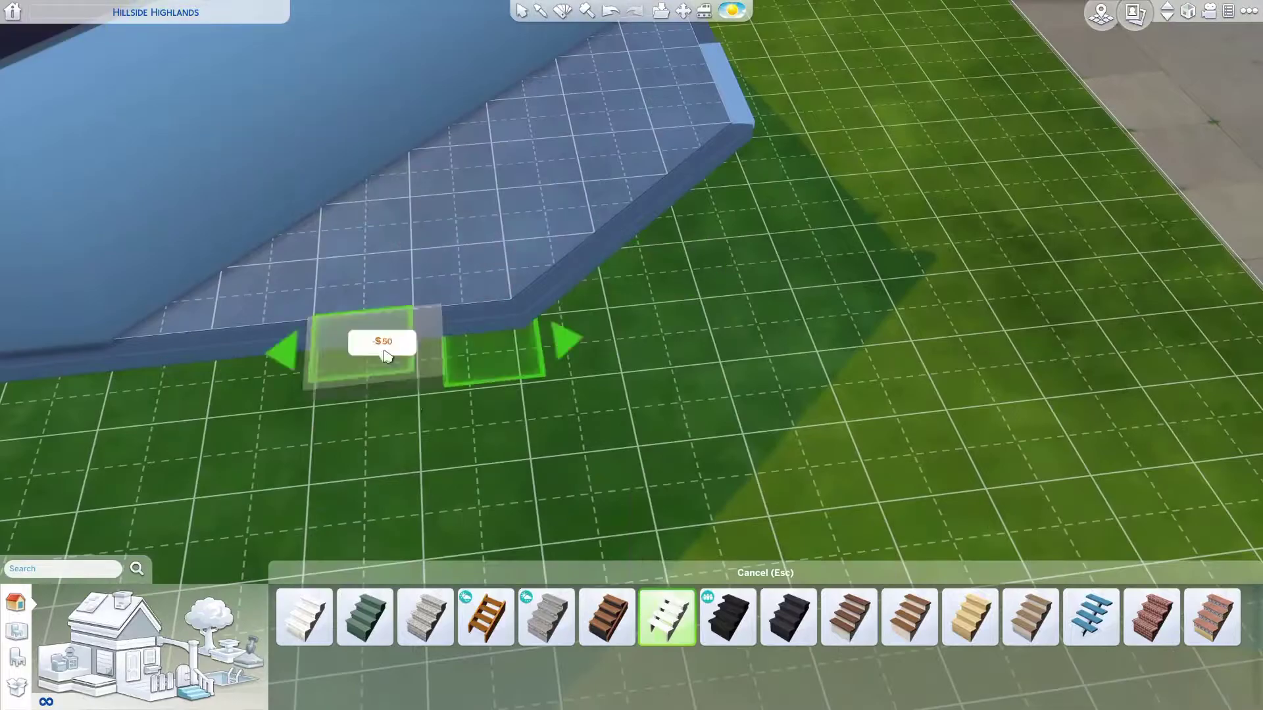
left_click(395, 342)
left_click(451, 451)
key("Delete")
scroll(409, 246, "down", 3)
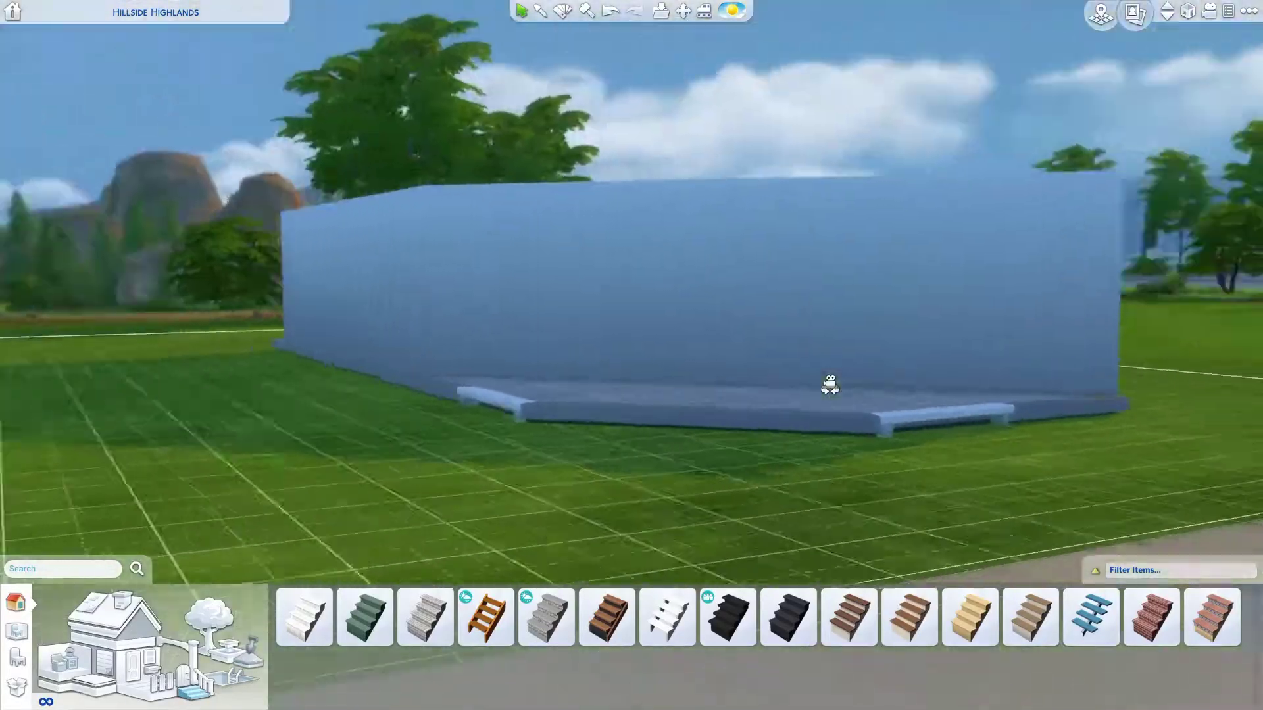
- Filter the doors by Green and try a glazed double door with a transom in the diagonal front wall
key("period")
scroll(610, 414, "up", 2)
scroll(857, 664, "down", 2)
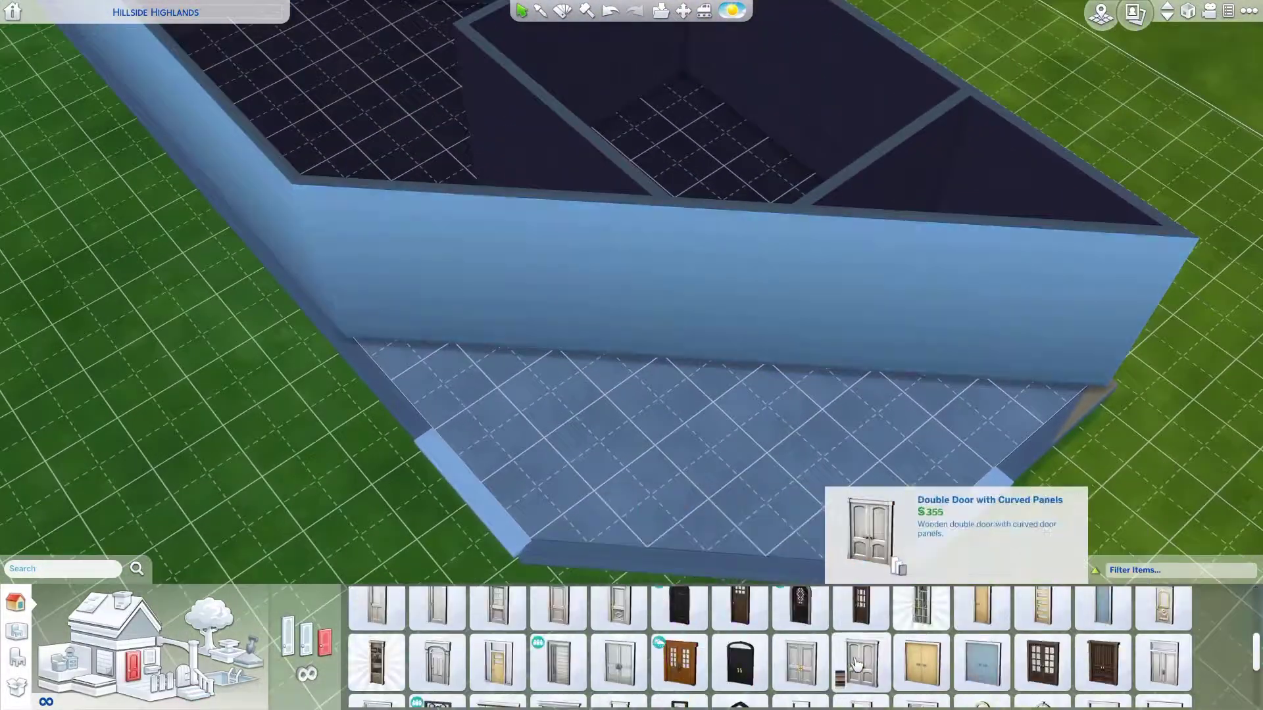
left_click(1168, 407)
left_click(1151, 460)
left_click(376, 677)
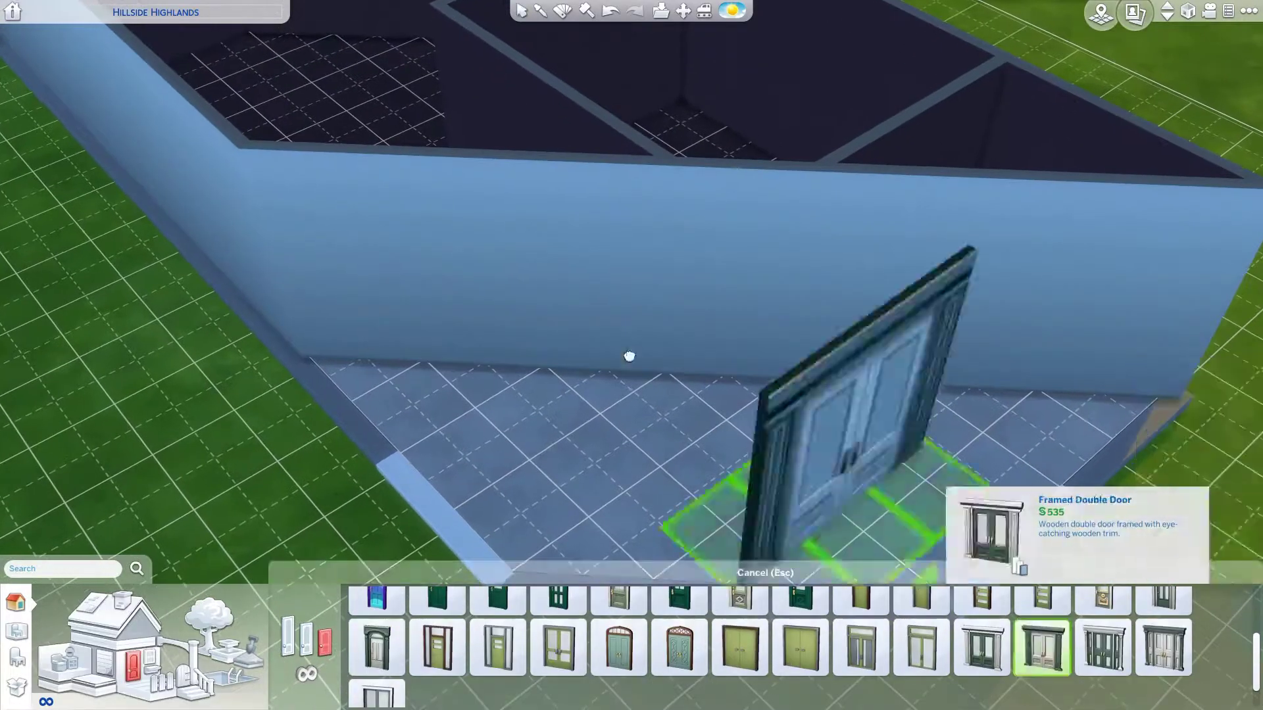
left_click(921, 618)
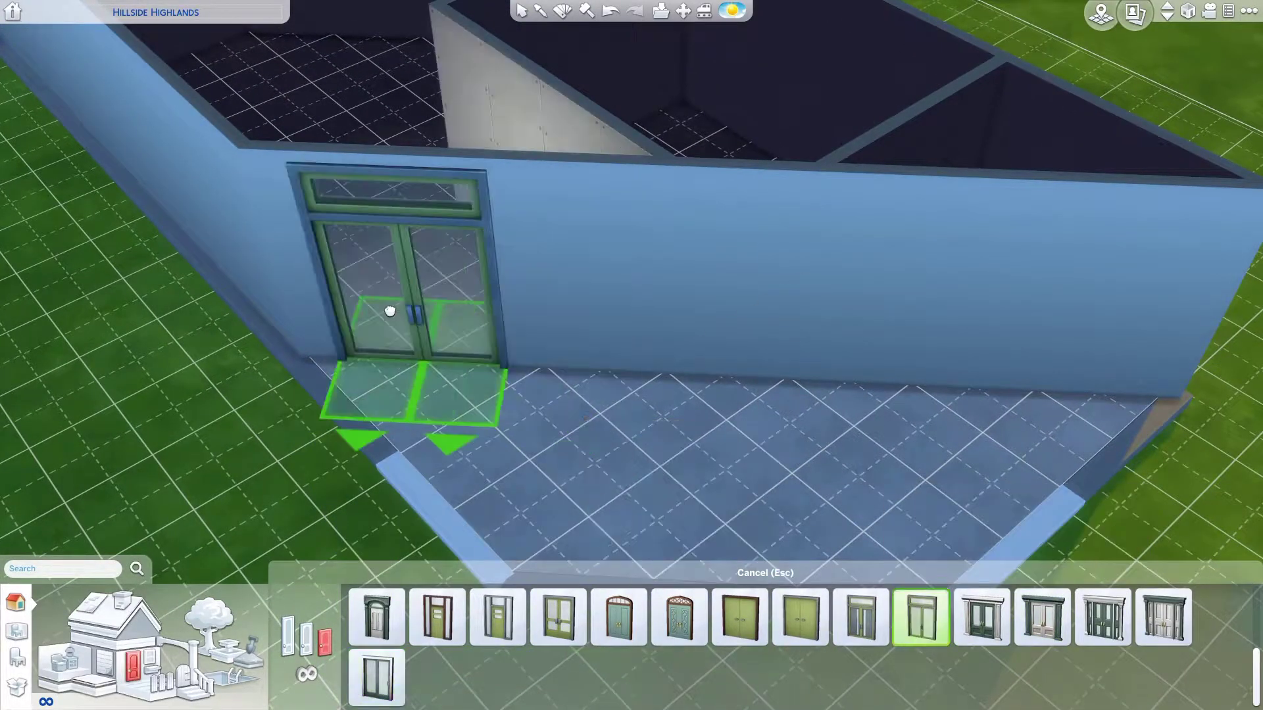
scroll(1173, 648, "up", 1)
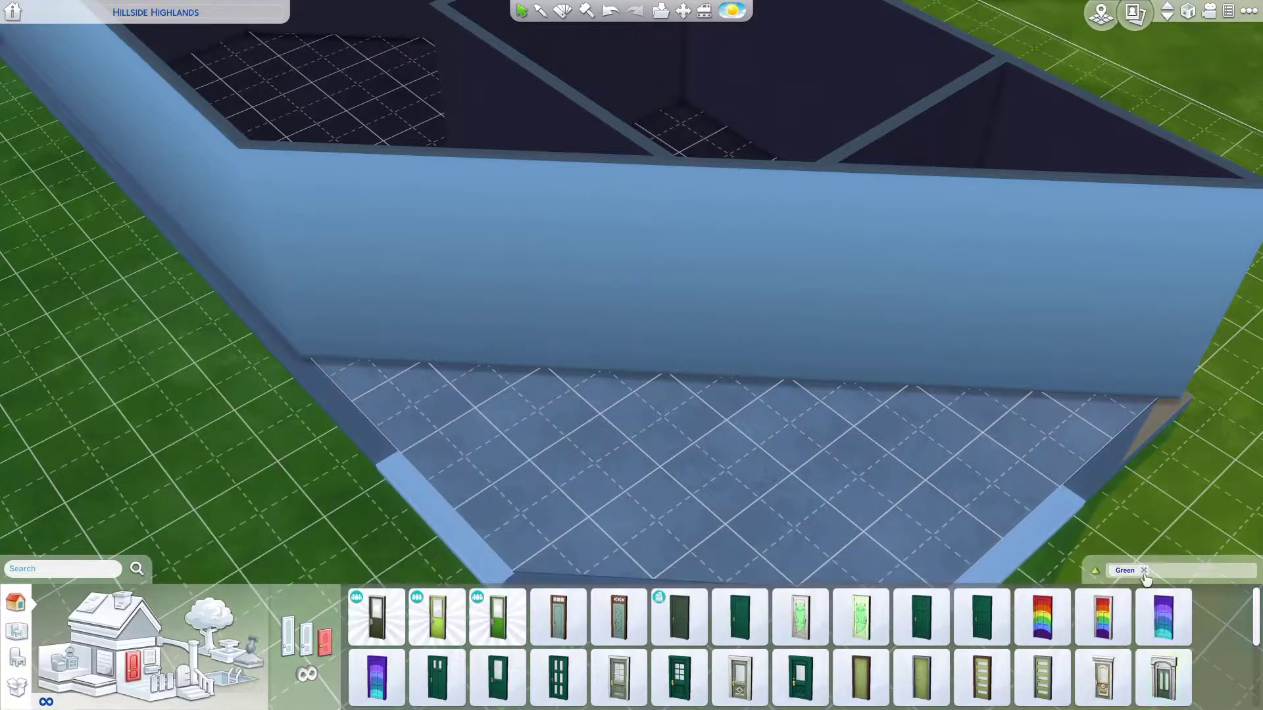
left_click(1144, 570)
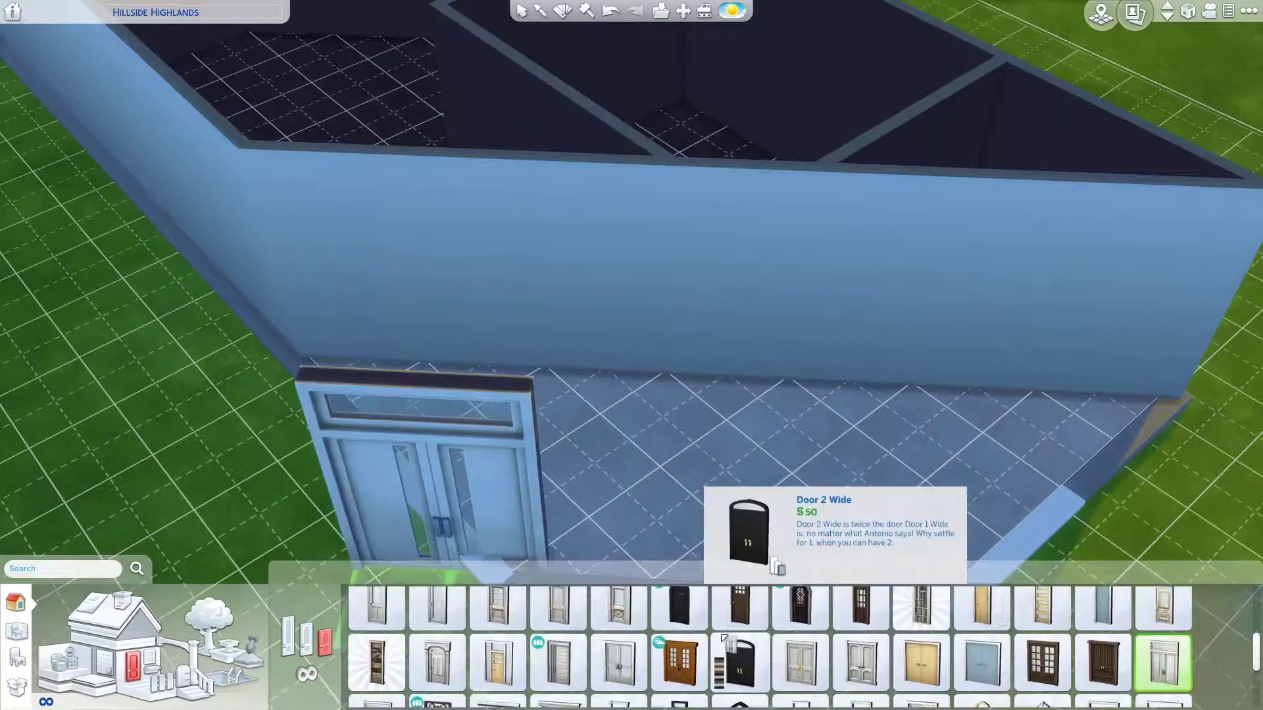
- Place the white panelled front door with glass sidelights near the rear end of the diagonal wall above the deck
scroll(723, 637, "up", 1)
left_click(800, 617)
left_click(465, 329)
- Try the Tall Knotty Window with a white frame beside the front door
scroll(745, 403, "up", 3)
scroll(480, 526, "down", 3)
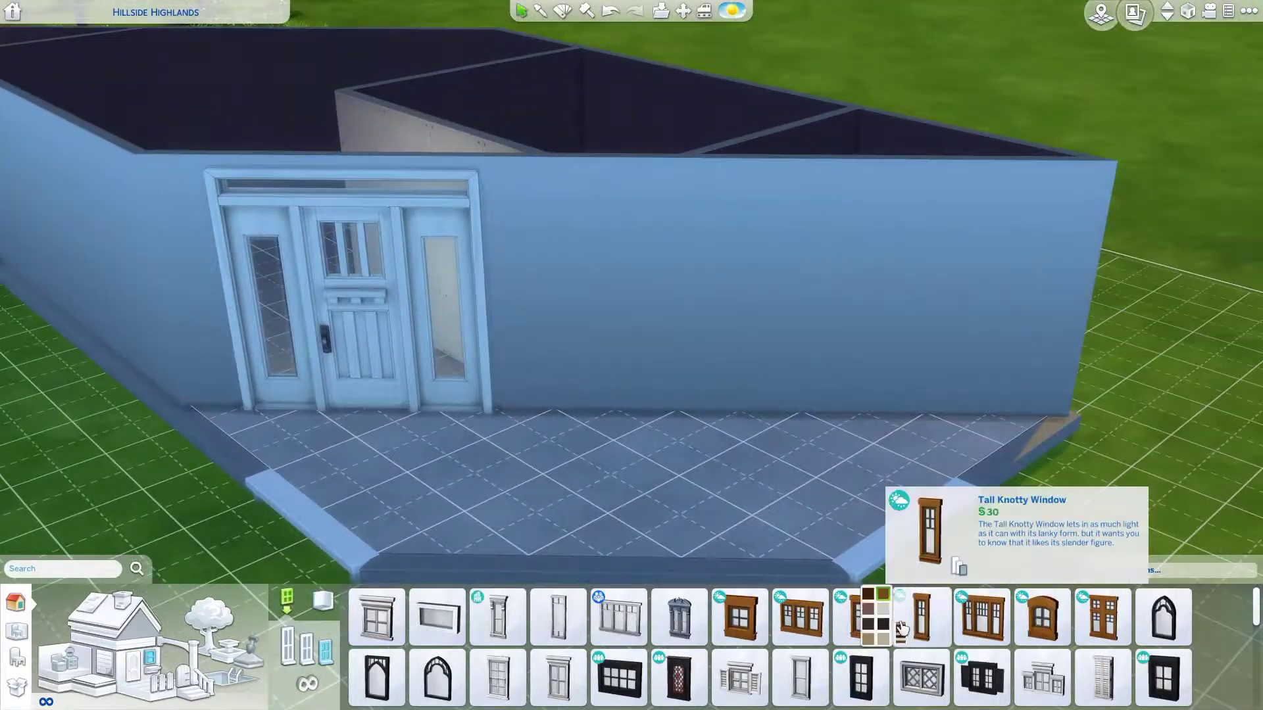
left_click(908, 615)
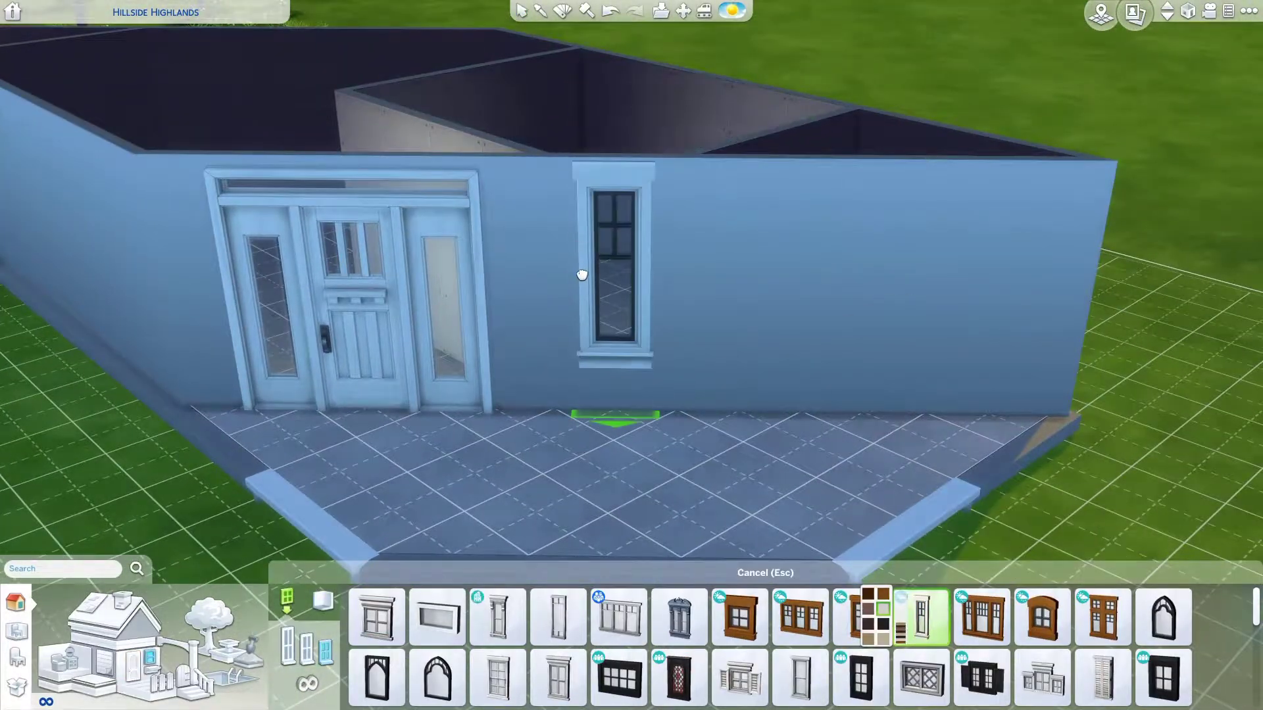
- Place tall narrow glass windows with light frames along the house's two sunlit outer walls
scroll(789, 647, "down", 2)
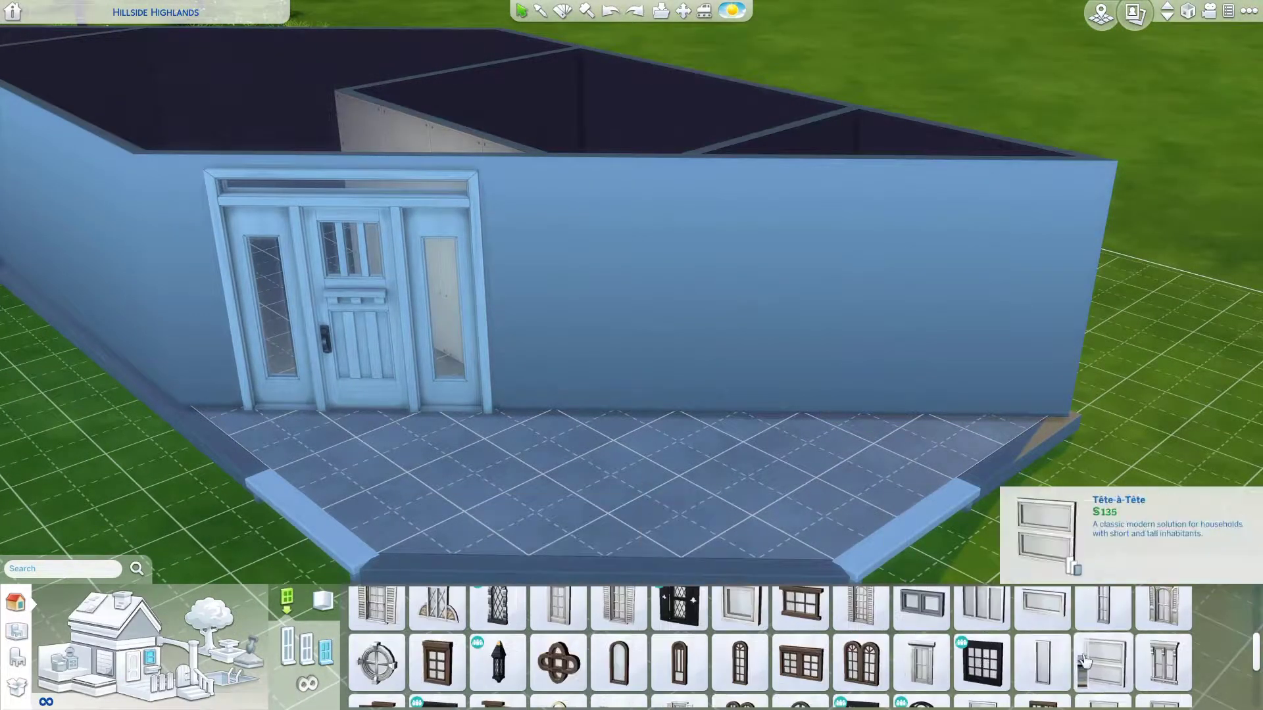
left_click(1043, 661)
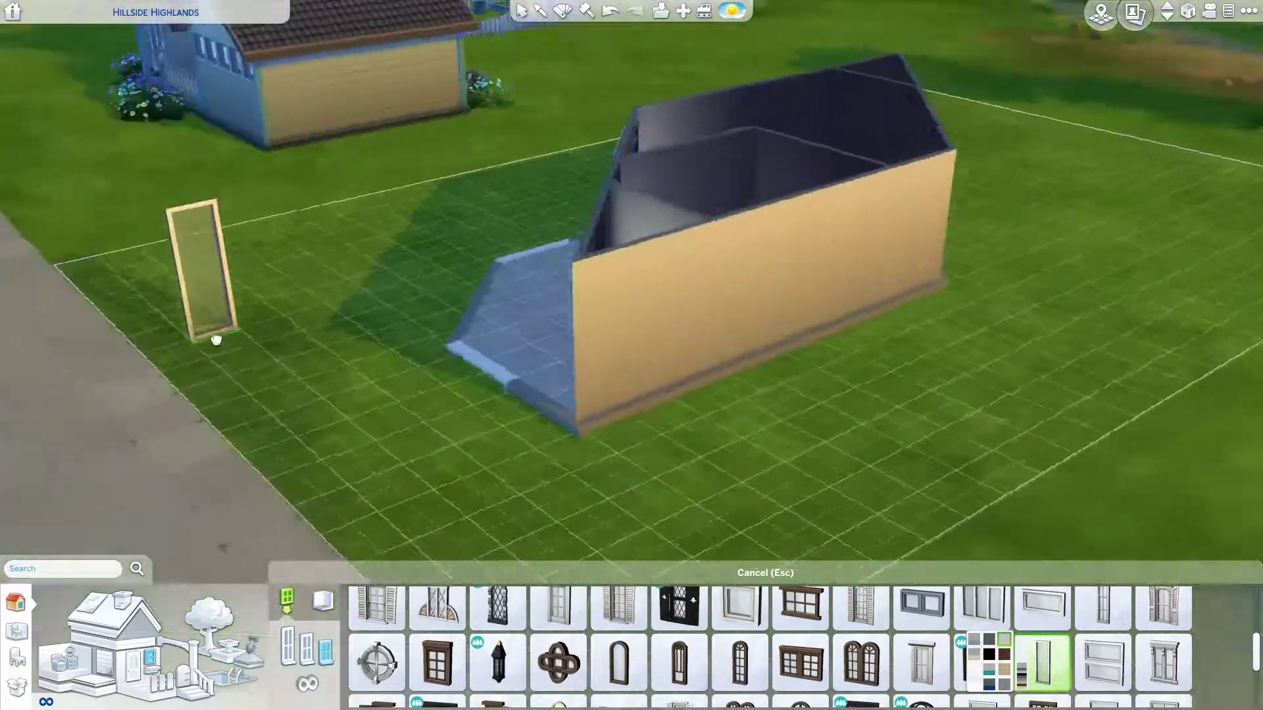
scroll(648, 394, "up", 5)
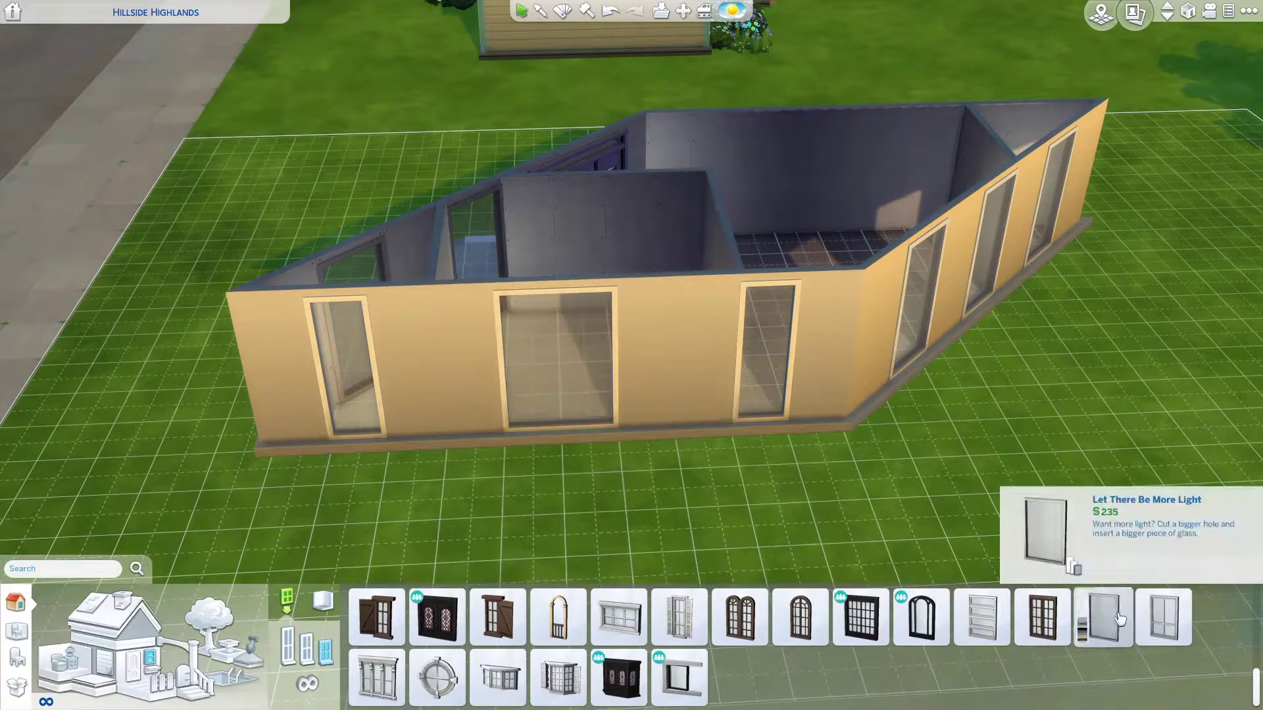
- Place a wide Let There Be More Light window and narrower matching windows along the shaded rear wall, including the small triangular room
left_click(1119, 618)
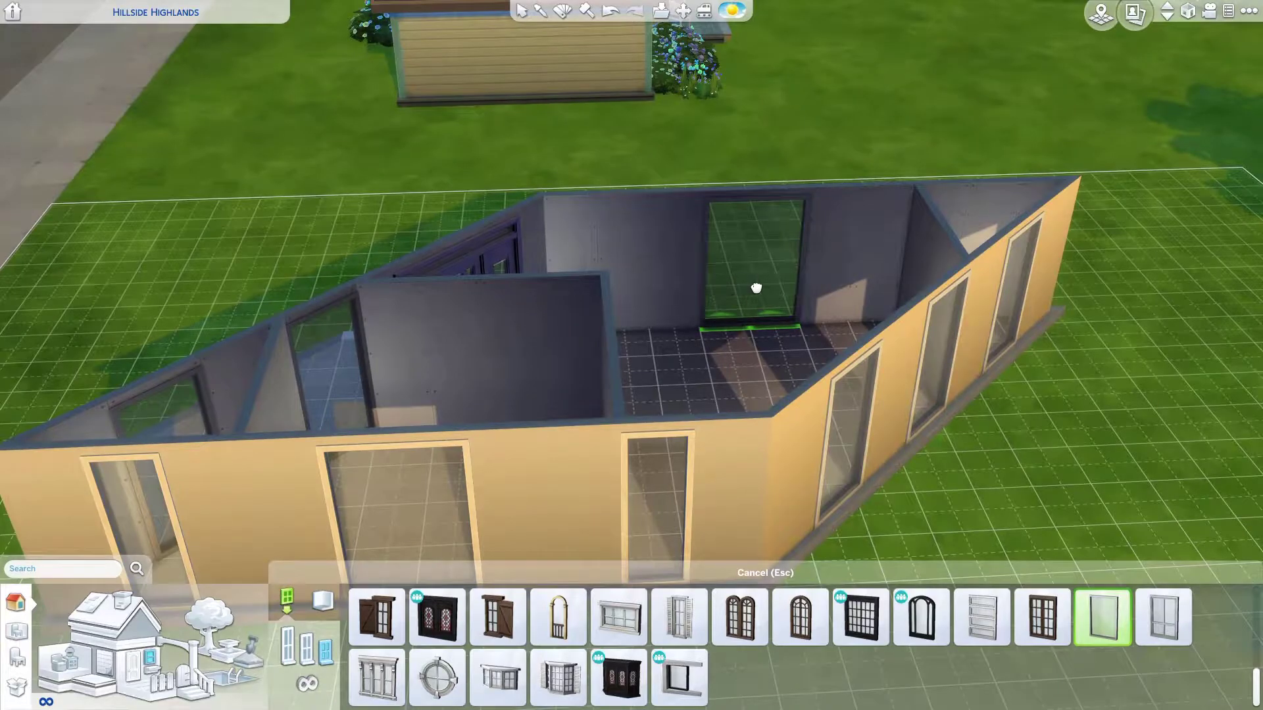
scroll(756, 288, "down", 3)
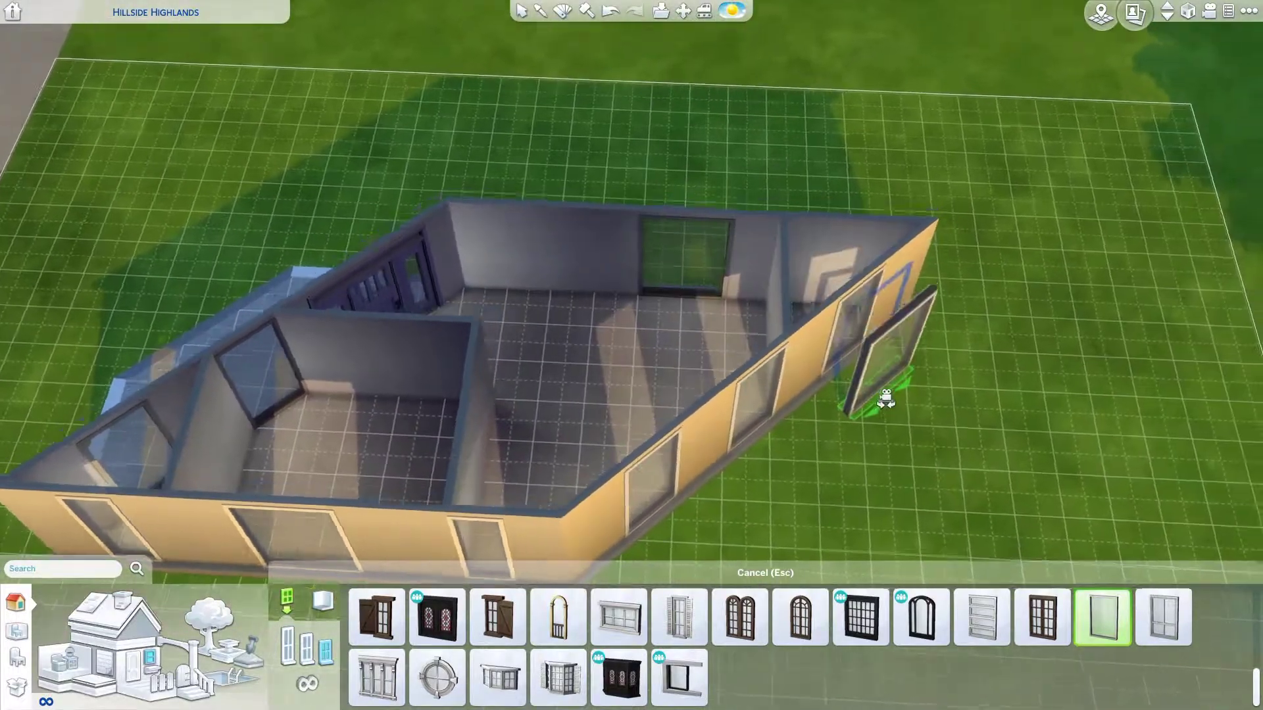
scroll(921, 680, "up", 1)
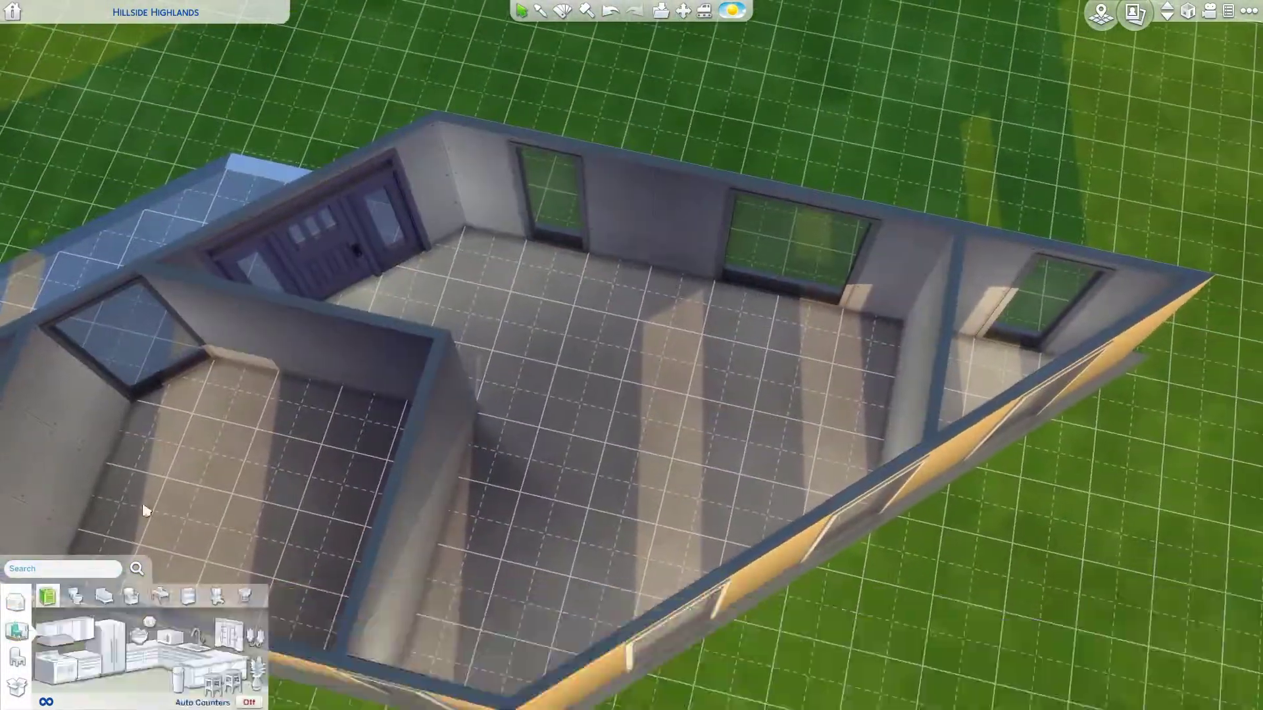
- Try lining the main room's rear wall with dark-topped VAULT Modular Island counters and a rounded end piece
left_click(151, 657)
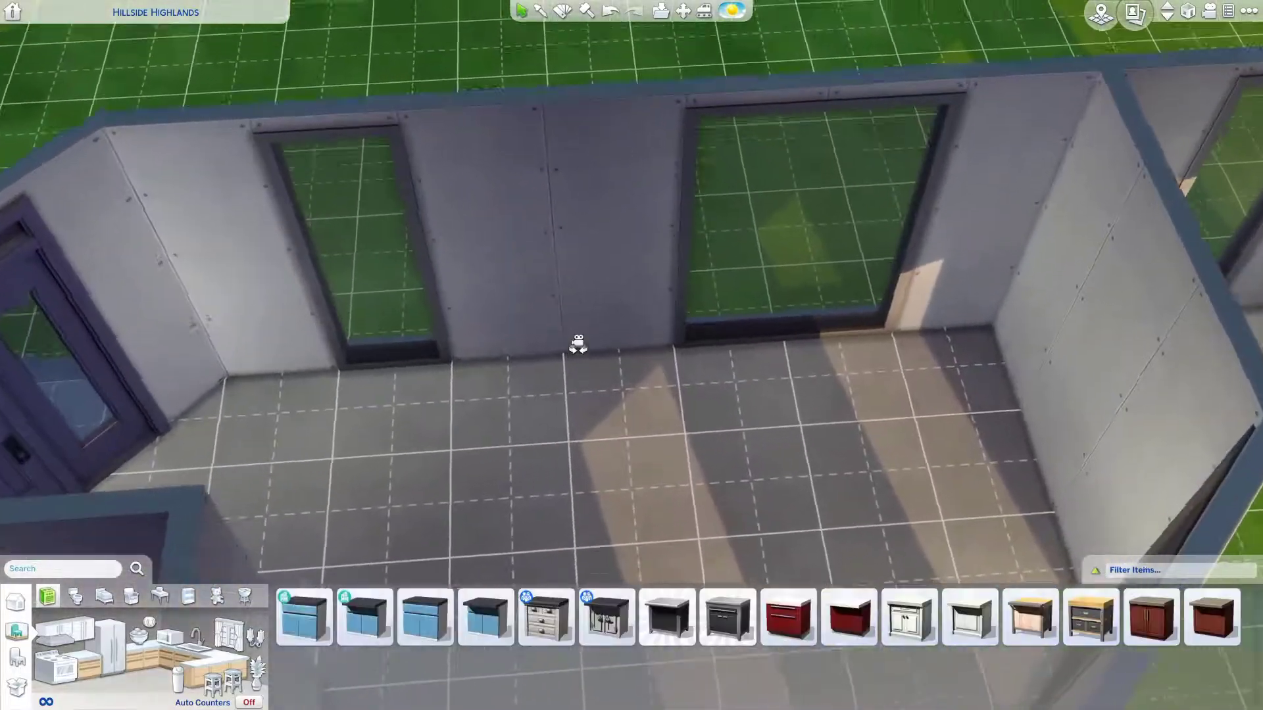
left_click(668, 615)
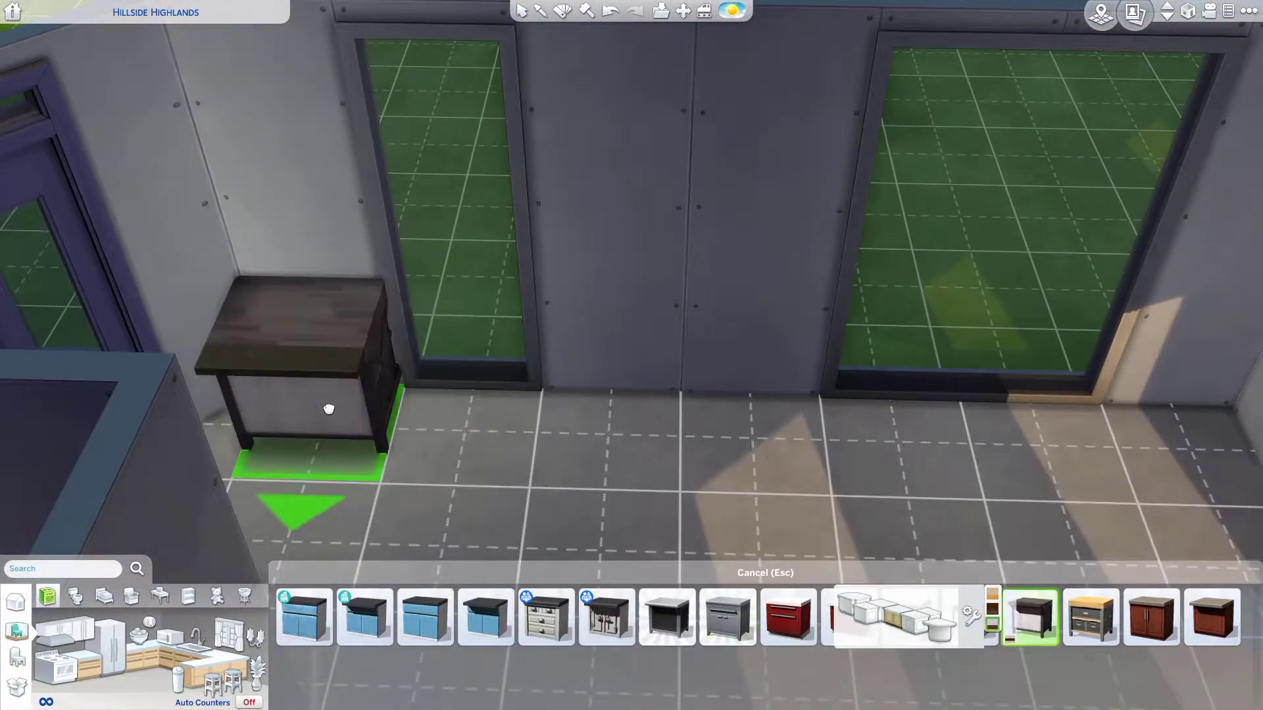
left_click_drag(329, 409, 1072, 445)
scroll(235, 301, "down", 3)
left_click(234, 302)
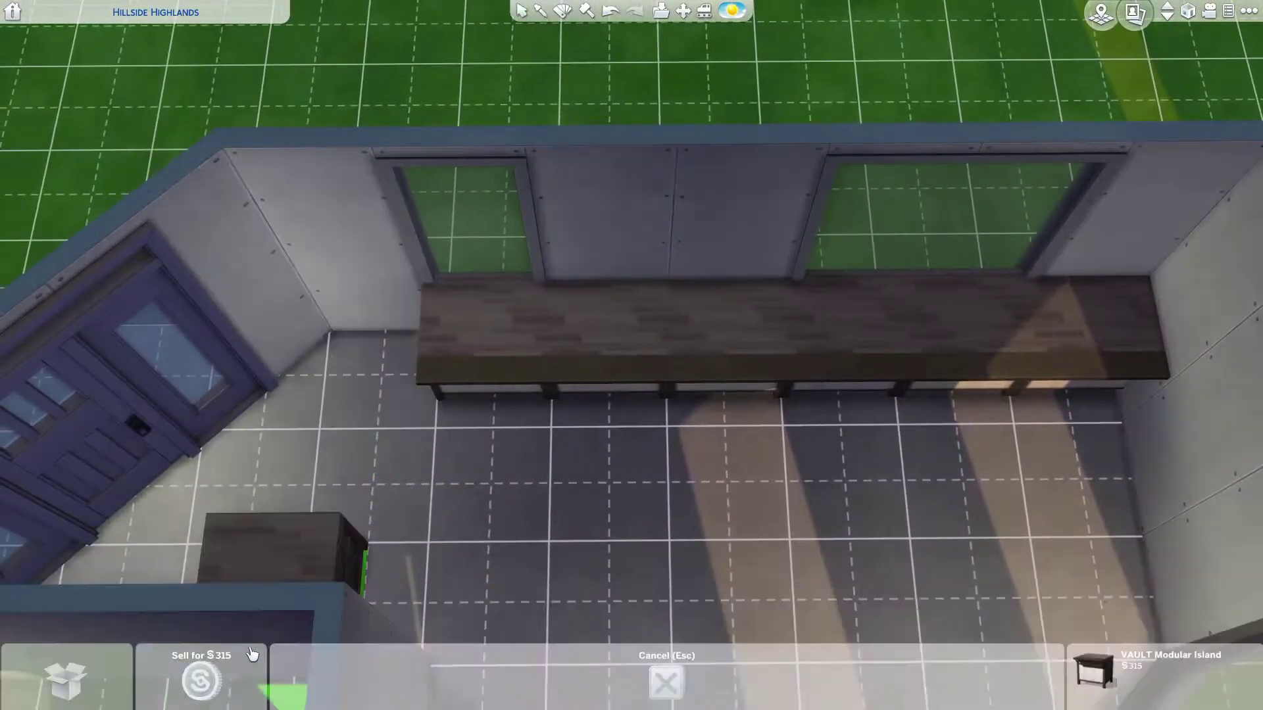
left_click(252, 653)
left_click(403, 385)
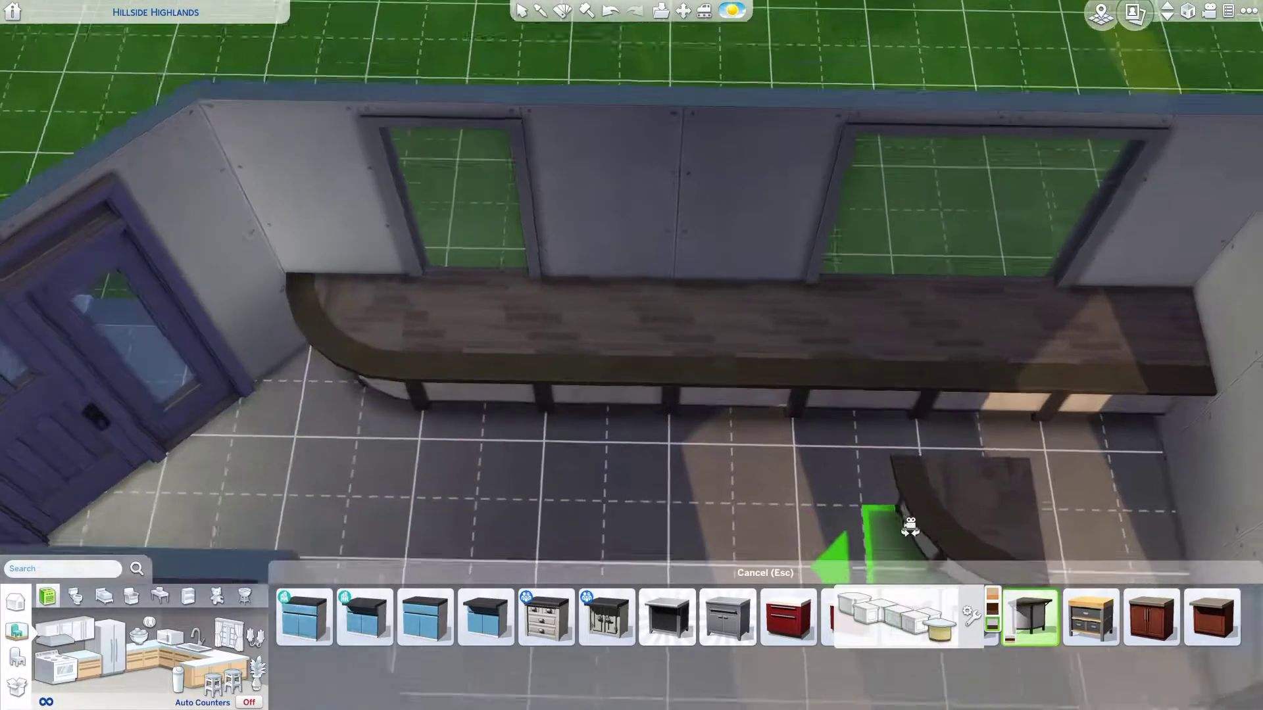
- Cancel the held rounded island piece and undo the island counter row along the rear wall
key("Escape")
left_click(611, 12)
left_click(611, 12)
left_click(611, 12)
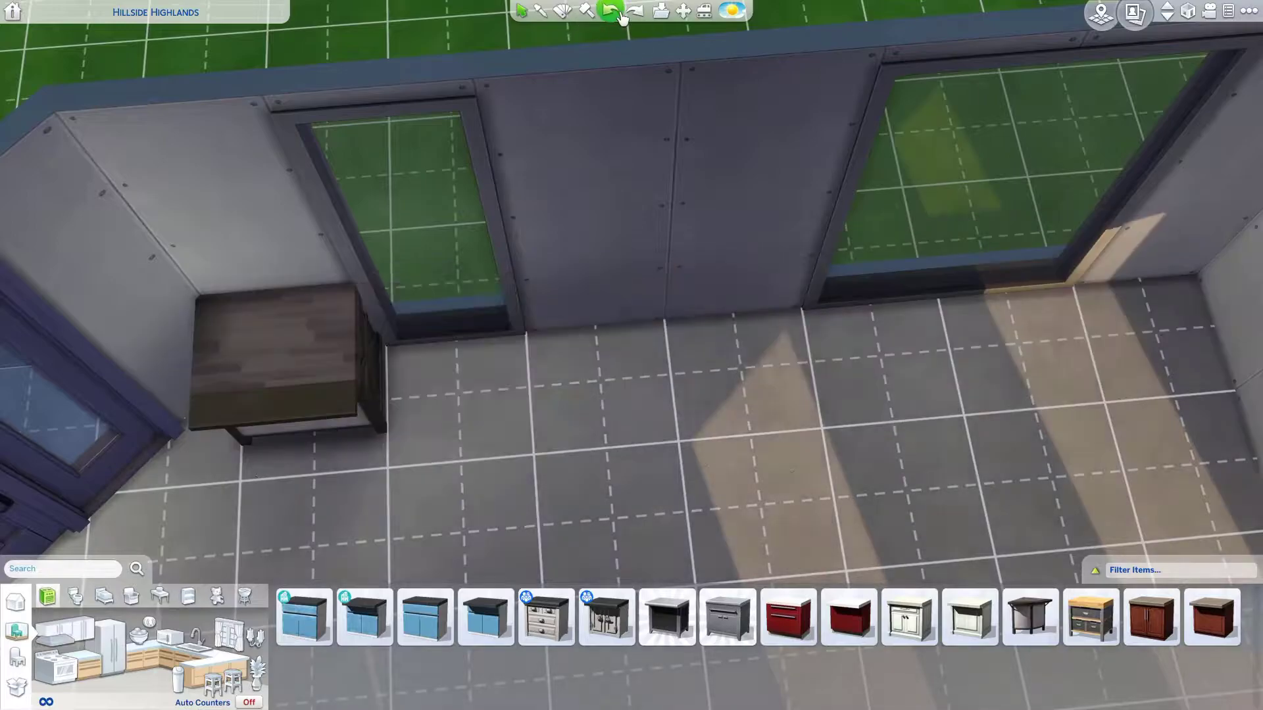
left_click(612, 12)
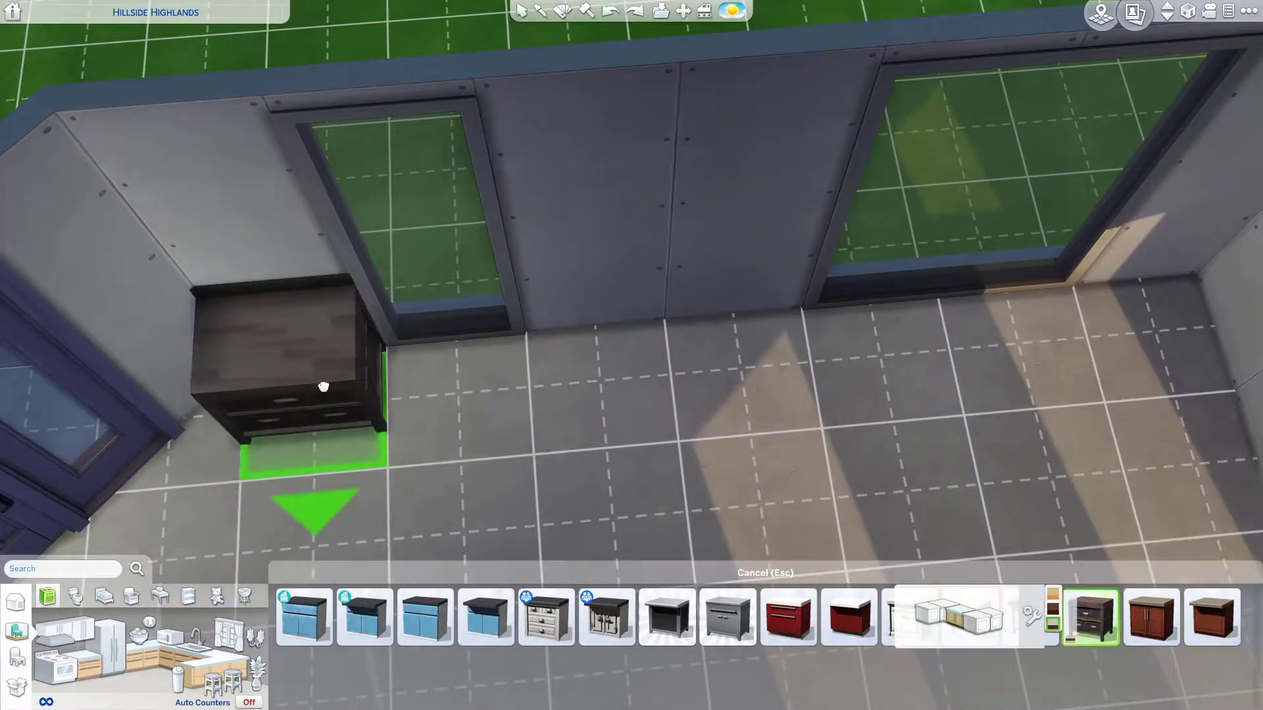
- Line the rear wall with dark VAULT Modular Counters, including an open spice-shelf unit near the front door, leaving one gap for a stove
left_click_drag(323, 386, 1041, 574)
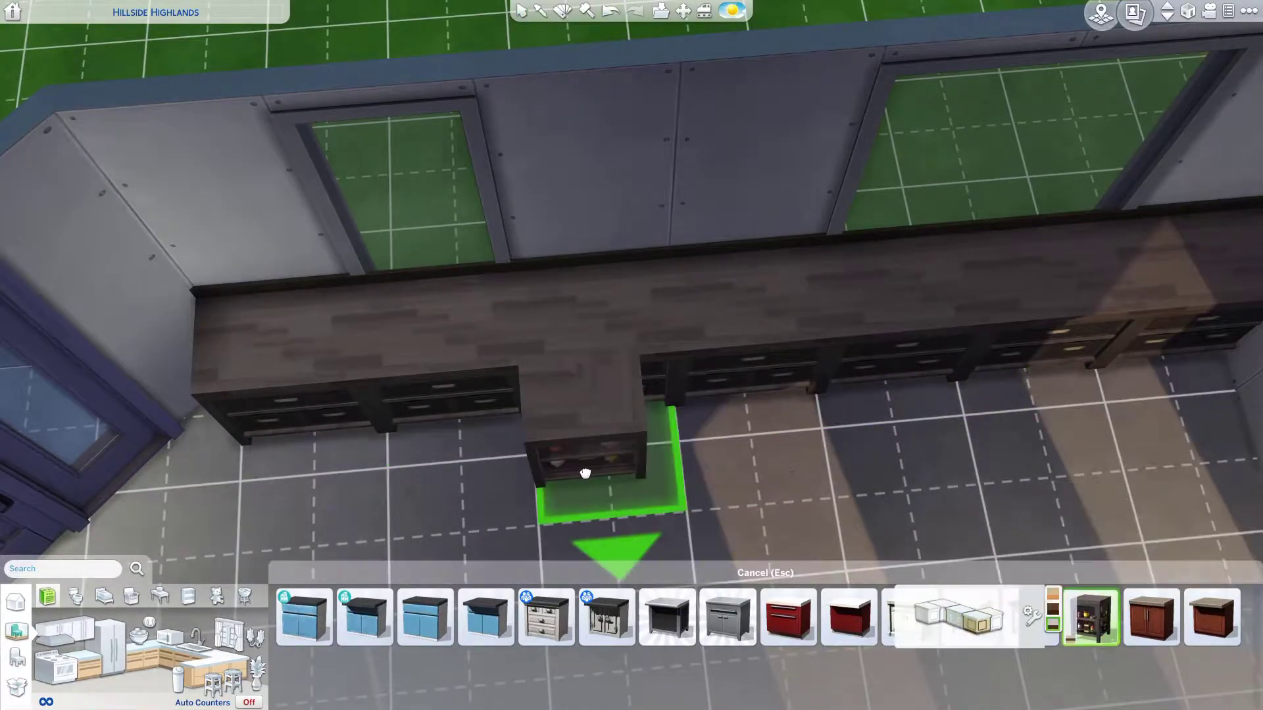
left_click(272, 382)
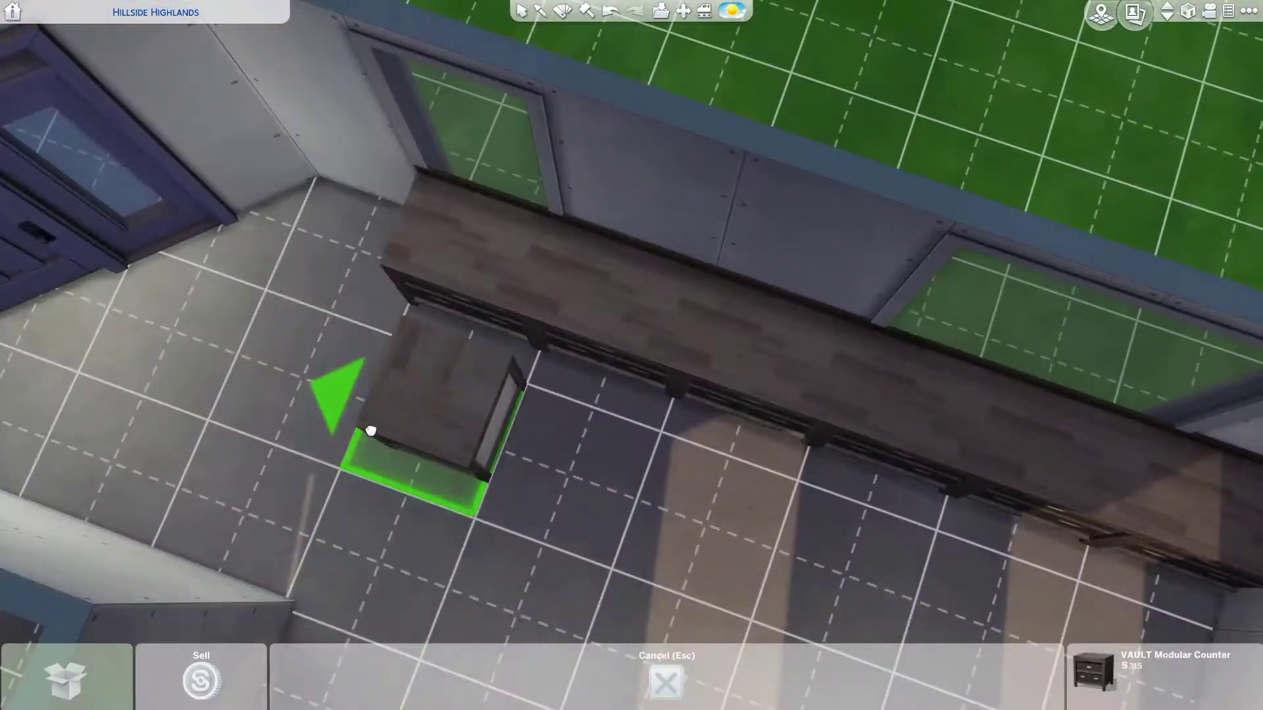
left_click(523, 394)
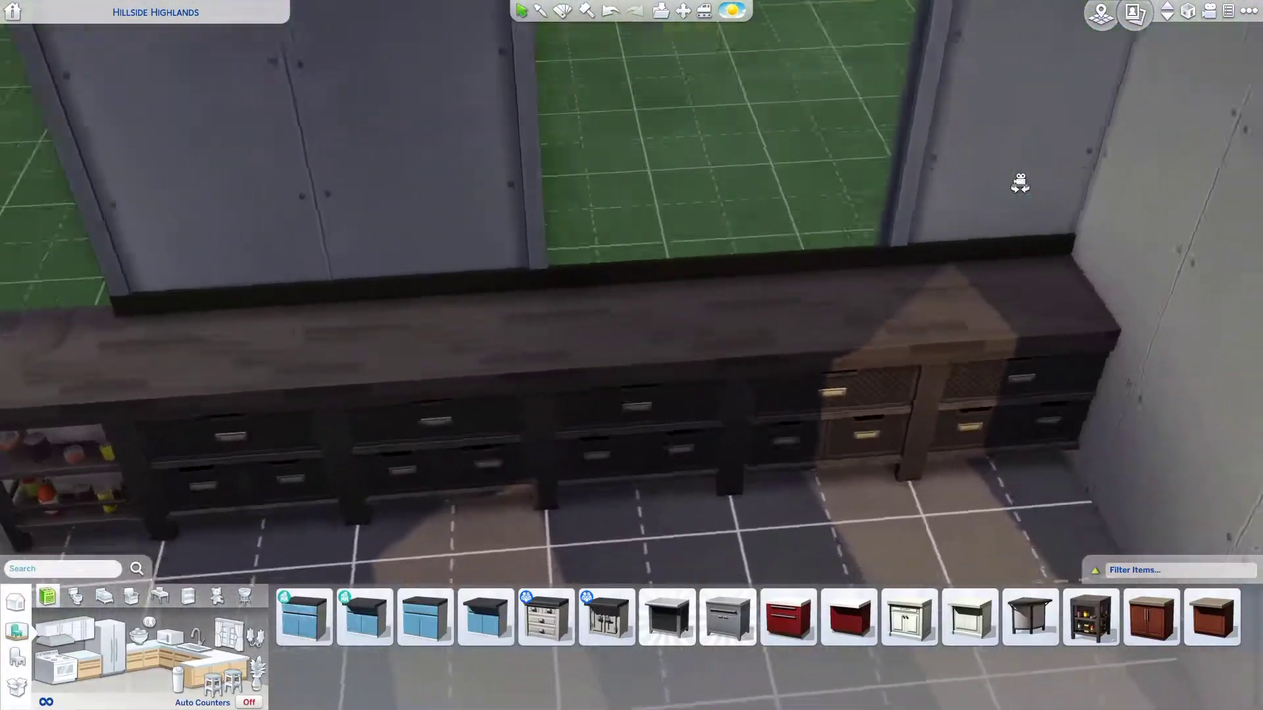
key("d")
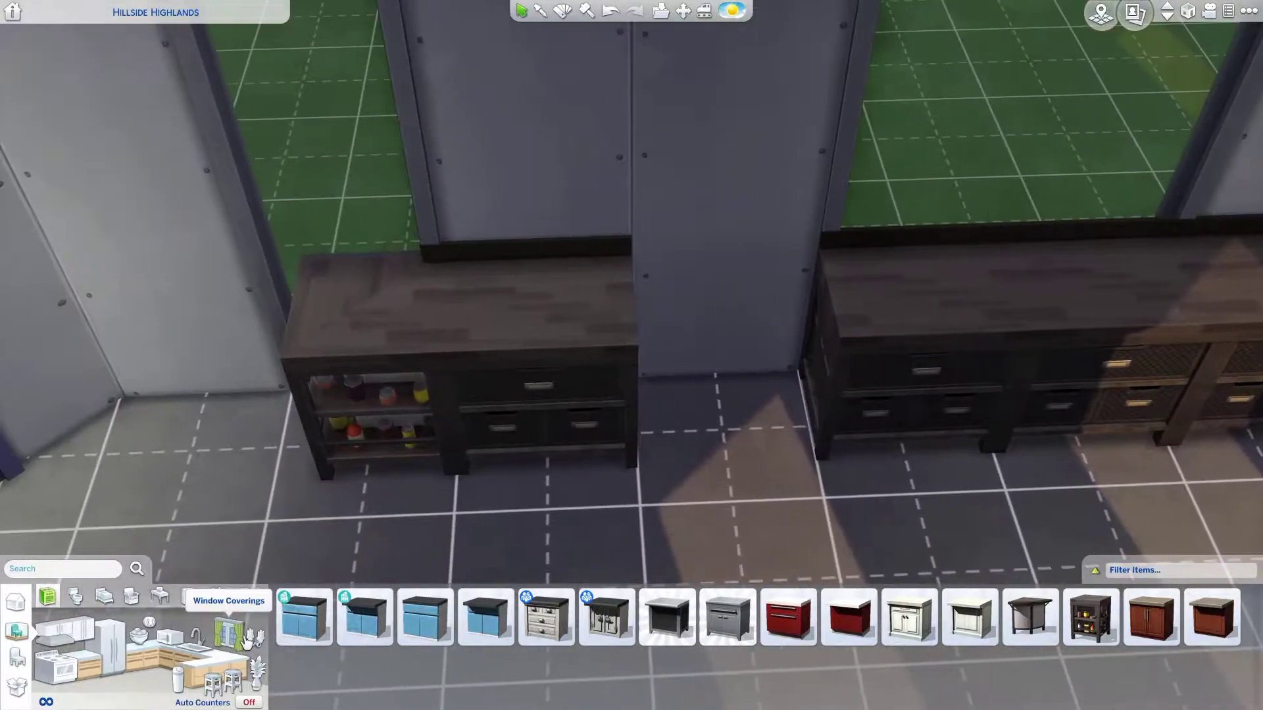
- Place a grey four-burner stove in the gap between the dark counters
left_click(62, 661)
left_click(728, 617)
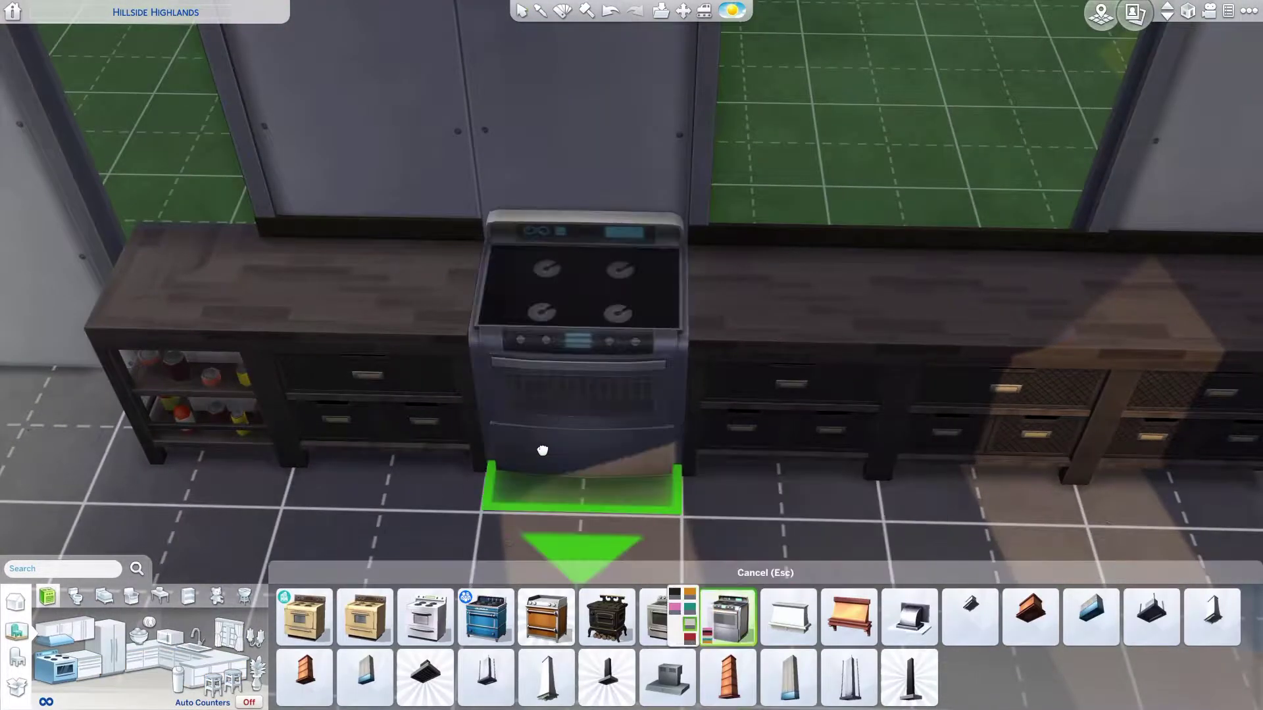
left_click(542, 451)
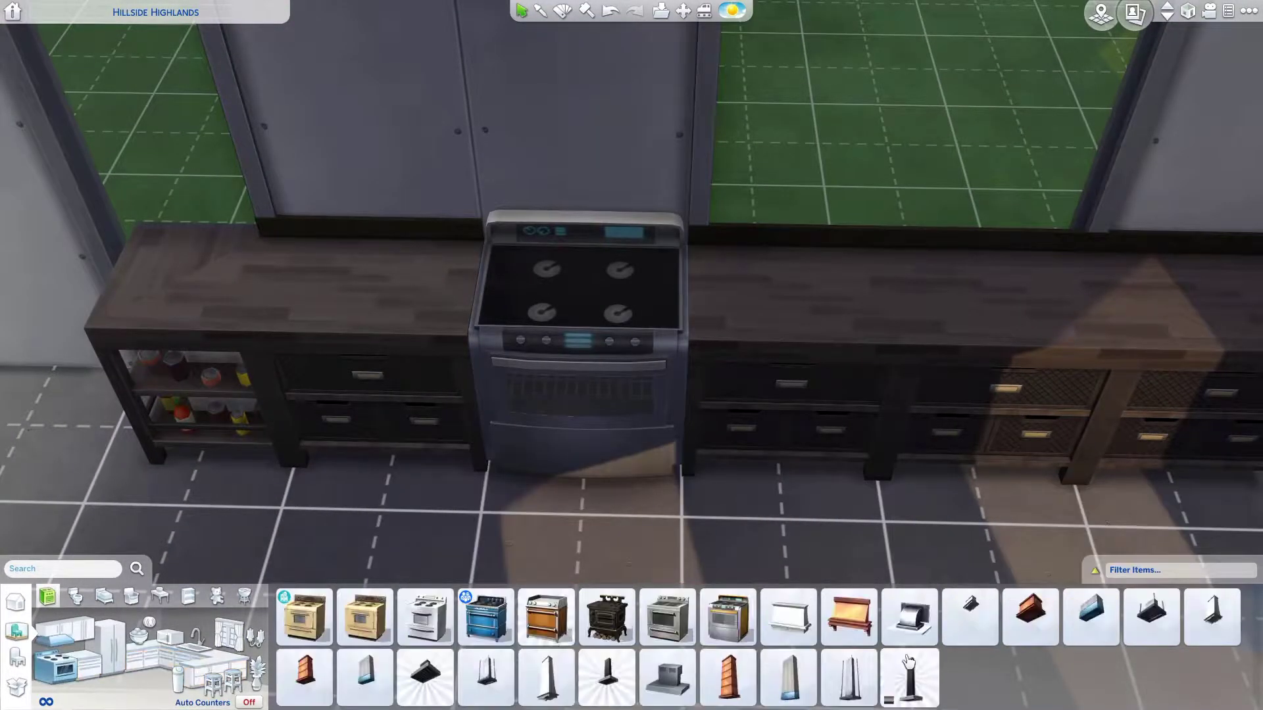
- Place a stainless steel fridge with a door dispenser against the rear wall, between the spice-shelf counter and the front door
scroll(535, 445, "down", 3)
left_click(112, 648)
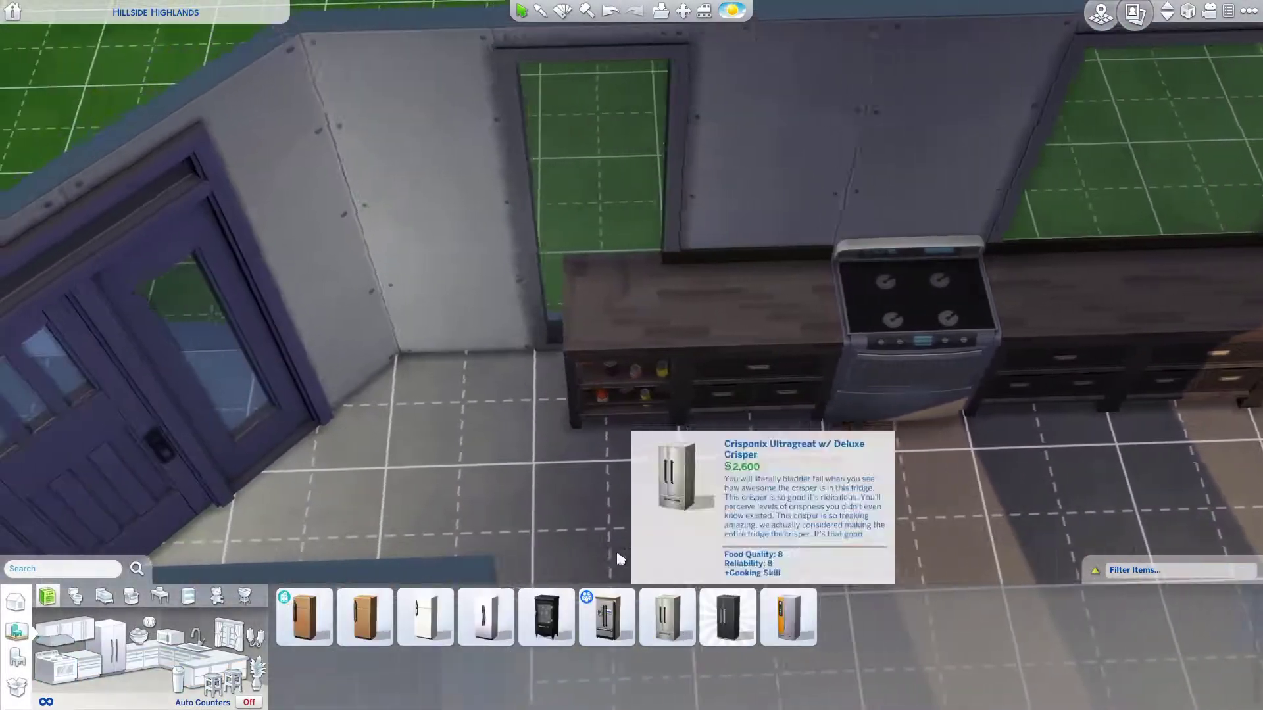
left_click(769, 631)
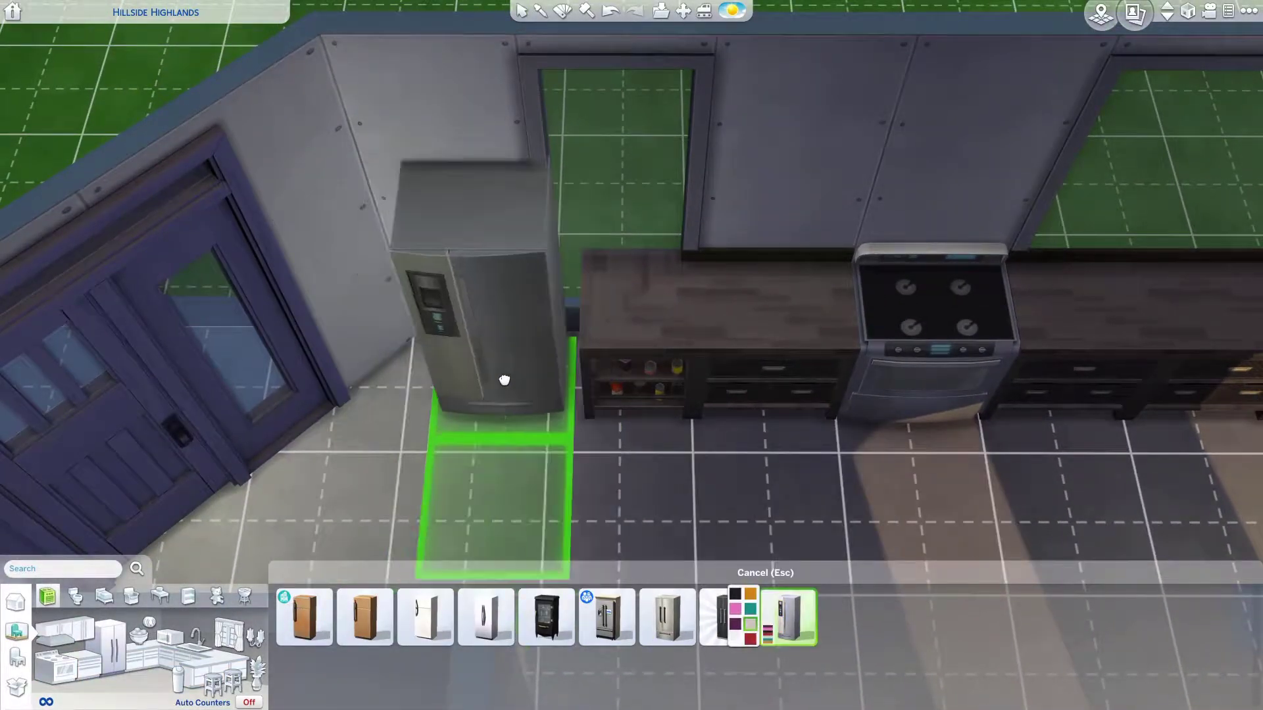
left_click(526, 388)
scroll(789, 403, "down", 2)
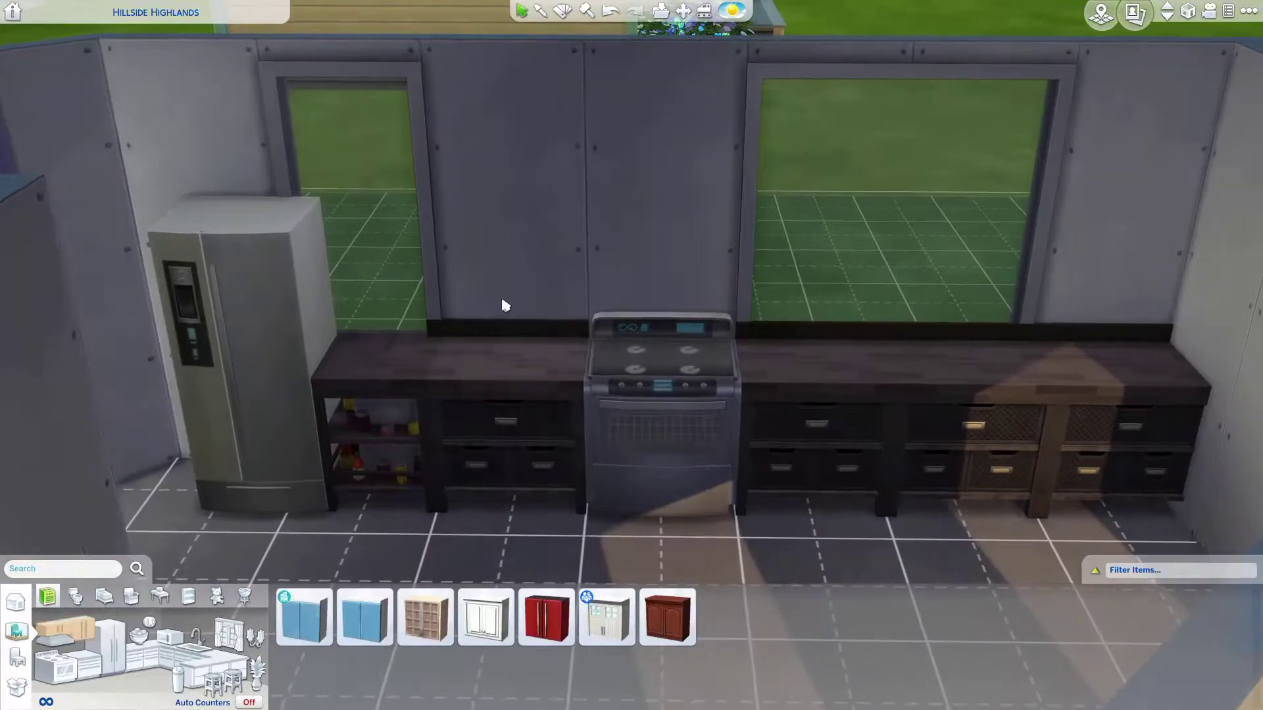
- Mount dark glass-paned wall cabinets above the counters, using short units over the stove and the wide window
scroll(502, 304, "up", 4)
left_click(386, 609)
scroll(564, 197, "down", 2)
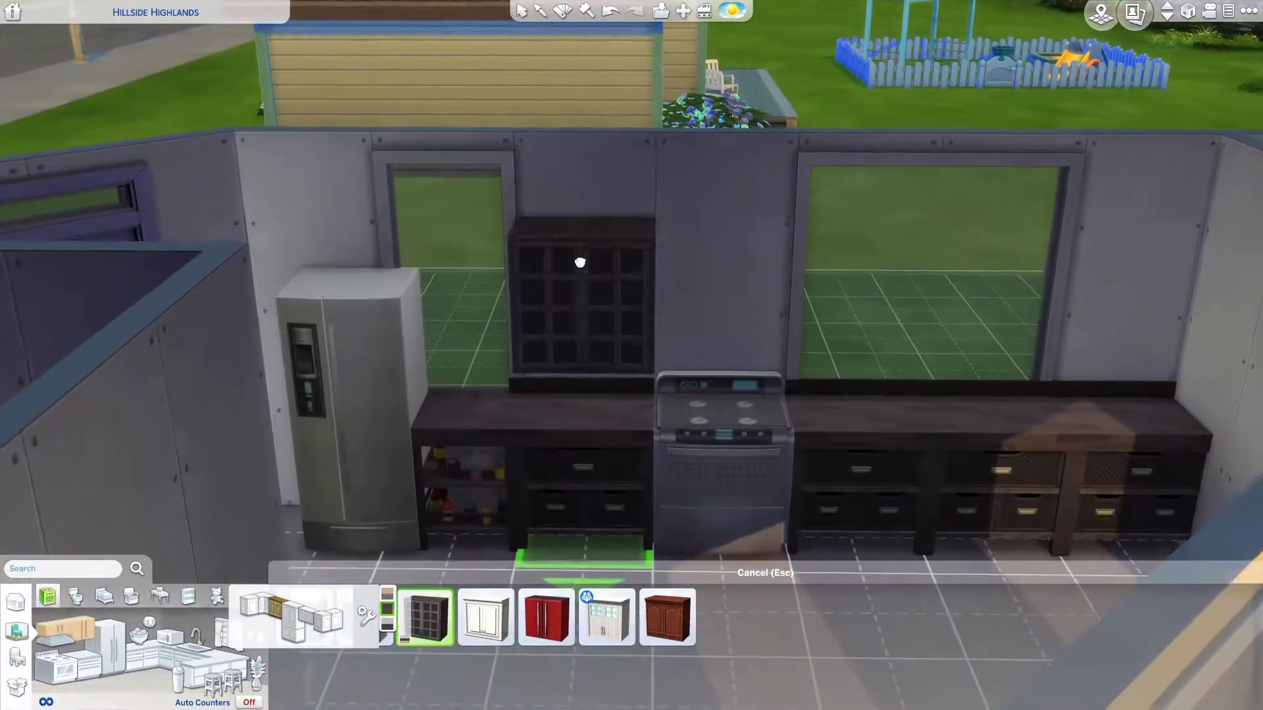
left_click(575, 131)
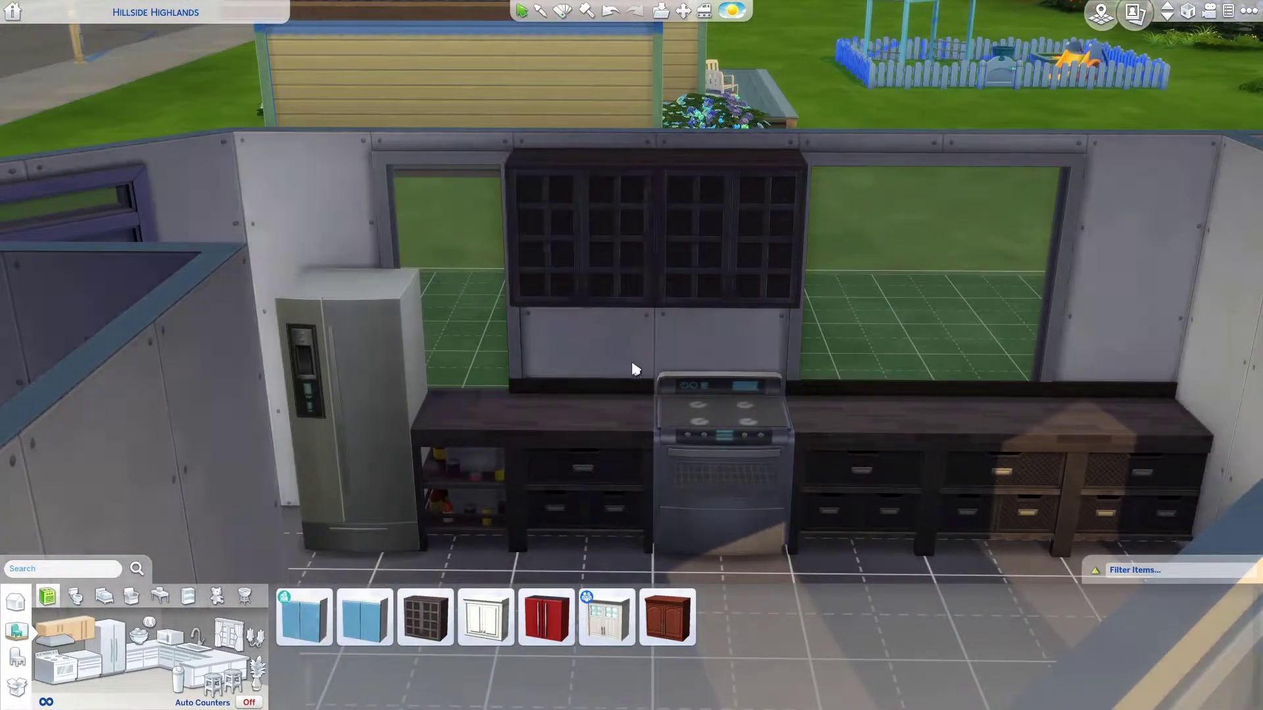
scroll(954, 268, "up", 2)
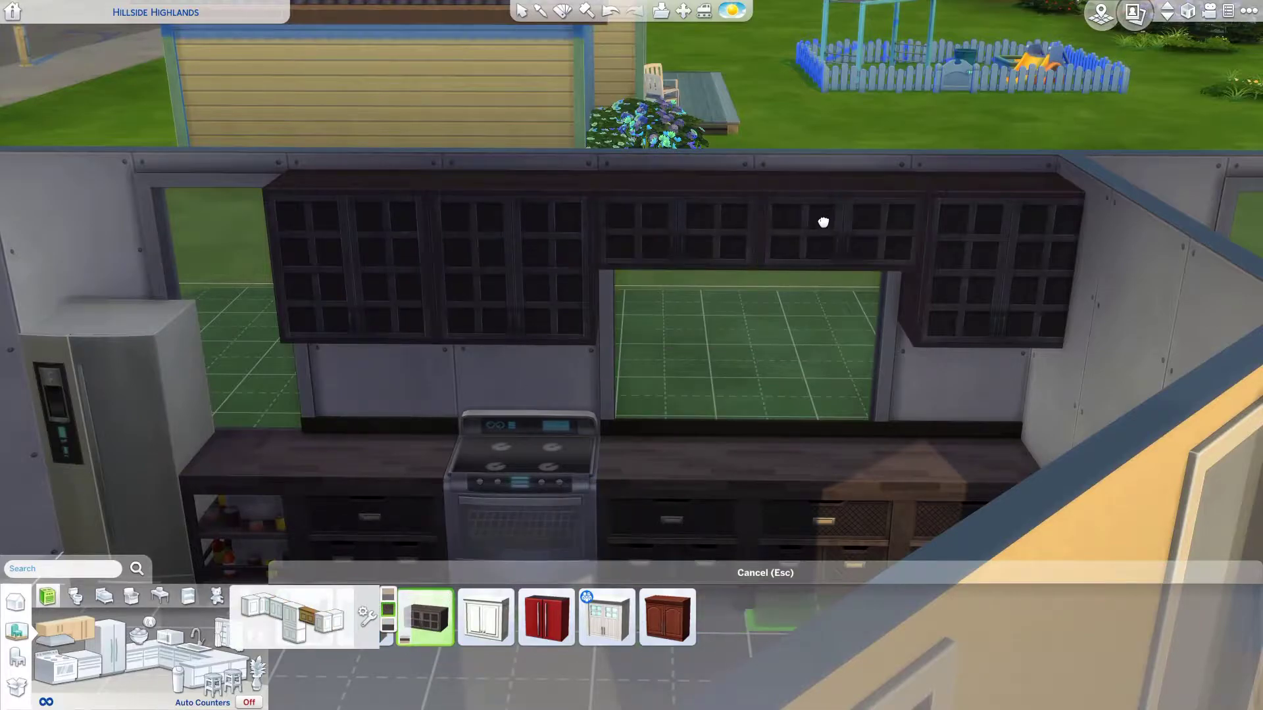
key("a")
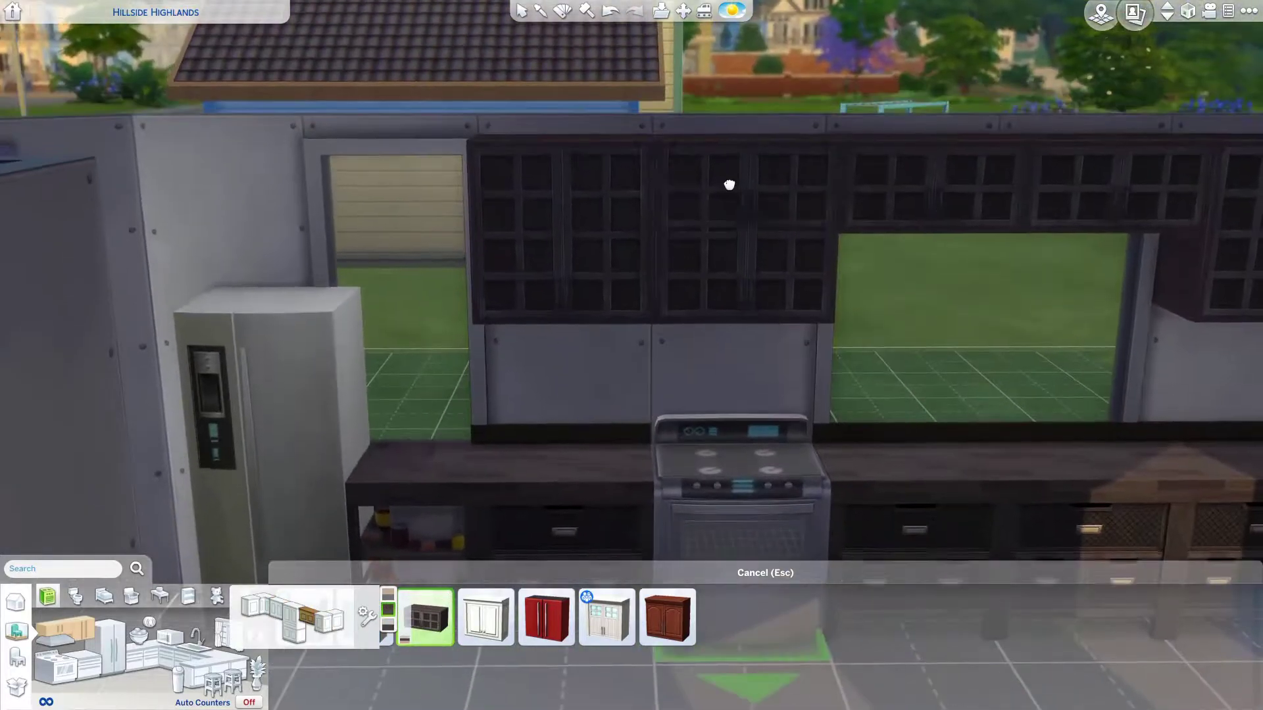
scroll(846, 443, "down", 3)
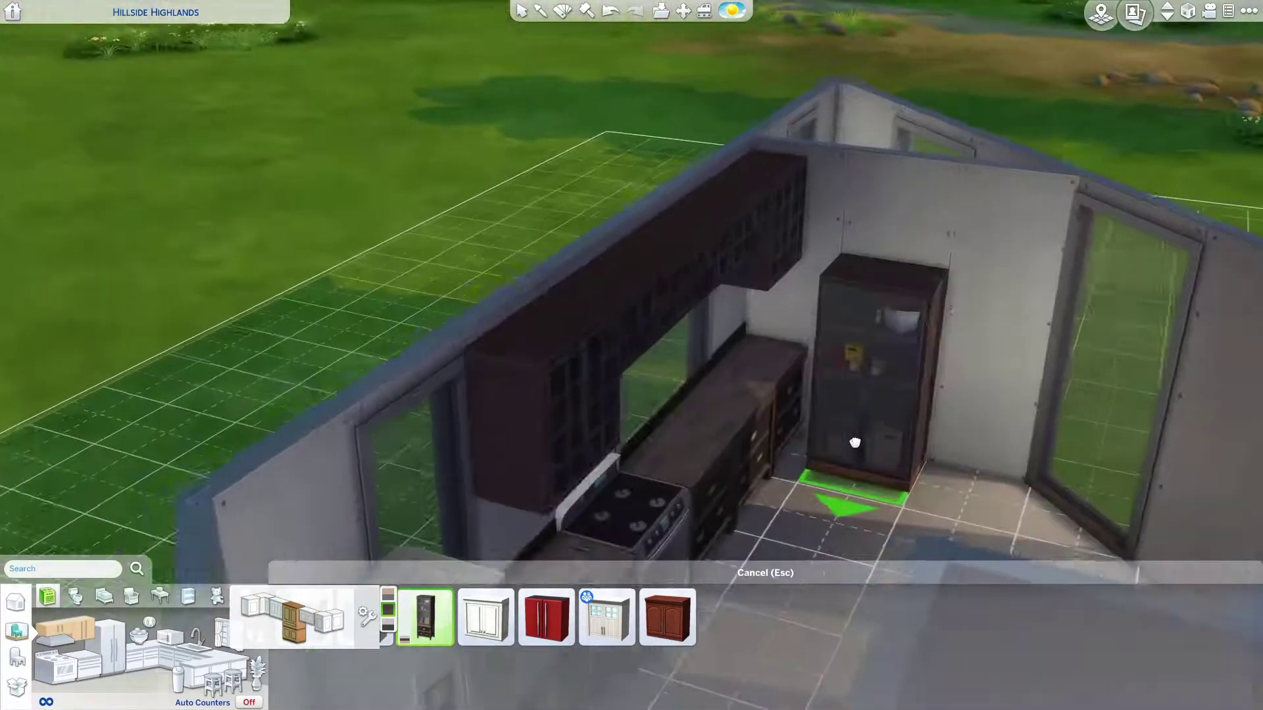
- Try a tall dark glass-door cabinet against the partition wall at the far end of the counters
scroll(888, 324, "up", 4)
scroll(641, 286, "down", 3)
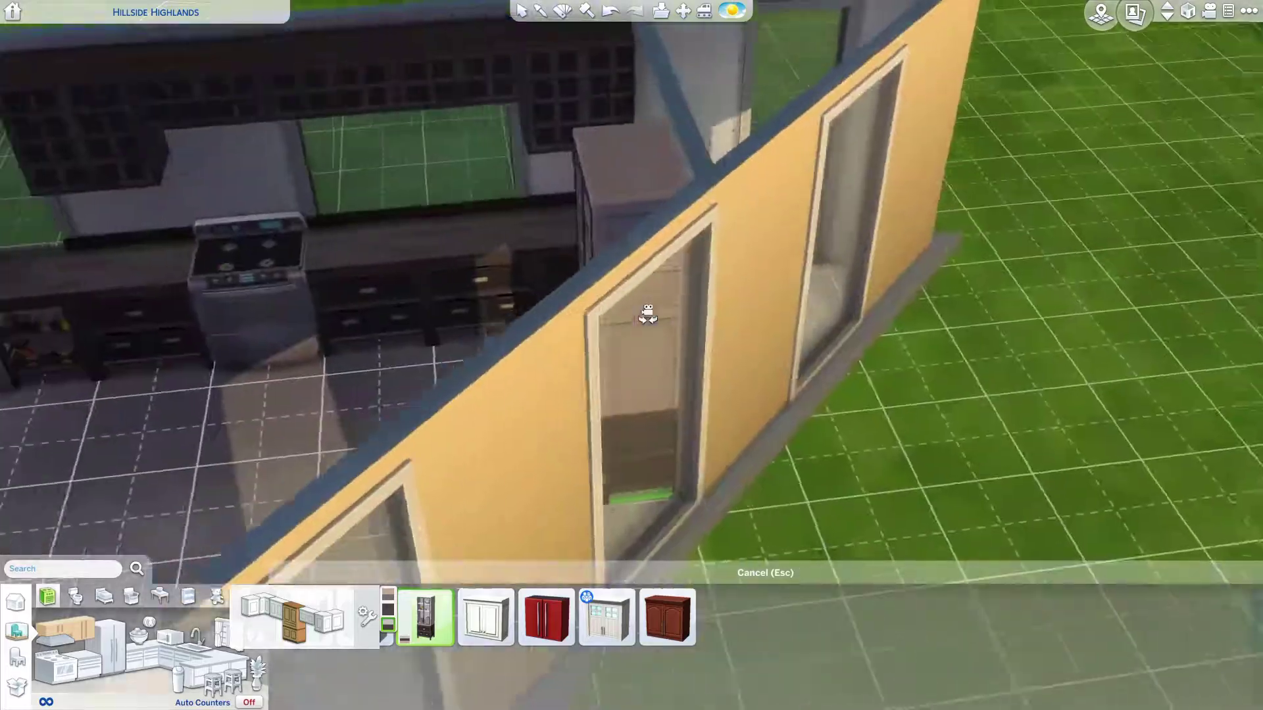
scroll(649, 316, "up", 3)
key("period")
scroll(734, 332, "down", 3)
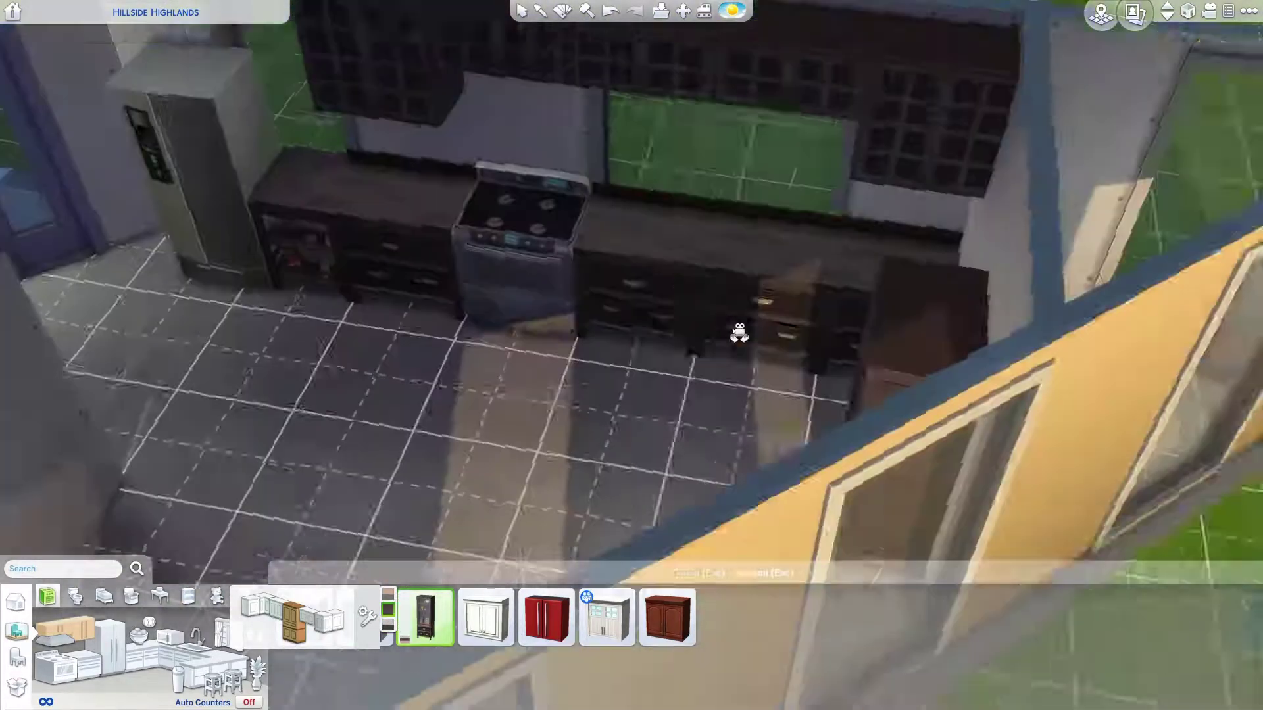
scroll(600, 372, "up", 3)
key("Escape")
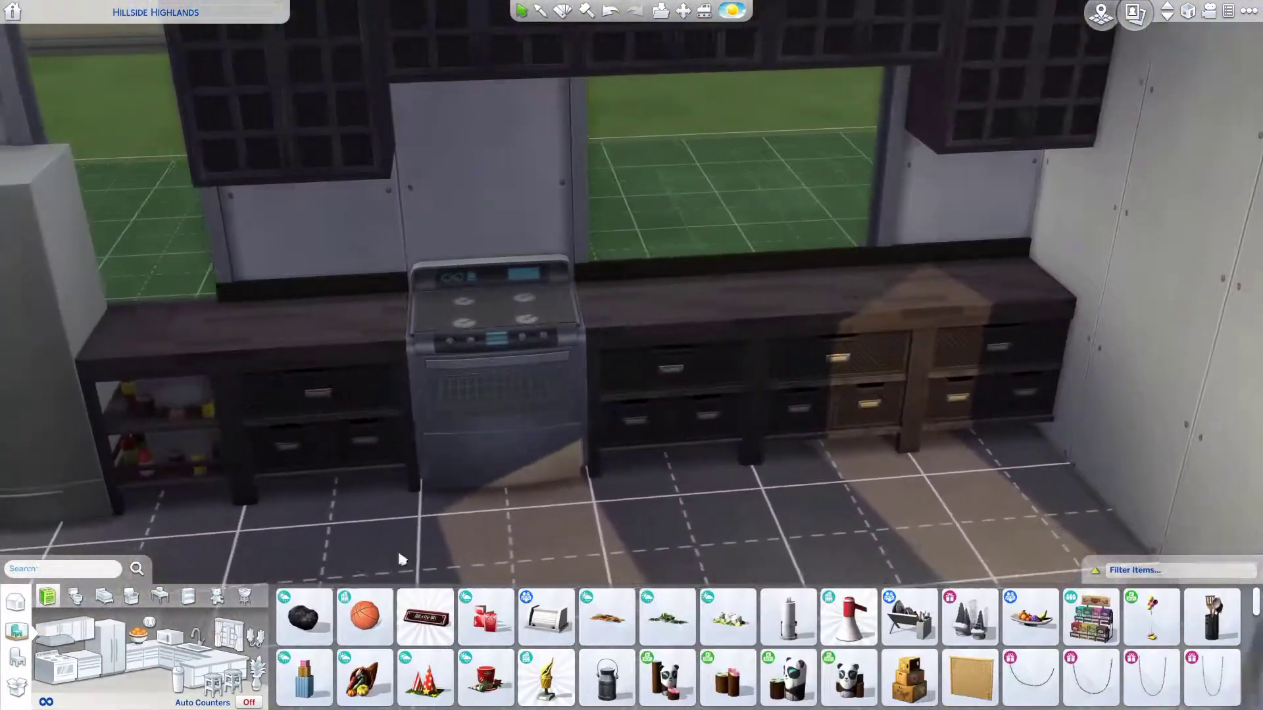
- Place a light kitchen sink in the counter below the wide window
left_click(196, 636)
left_click(803, 276)
scroll(668, 386, "down", 2)
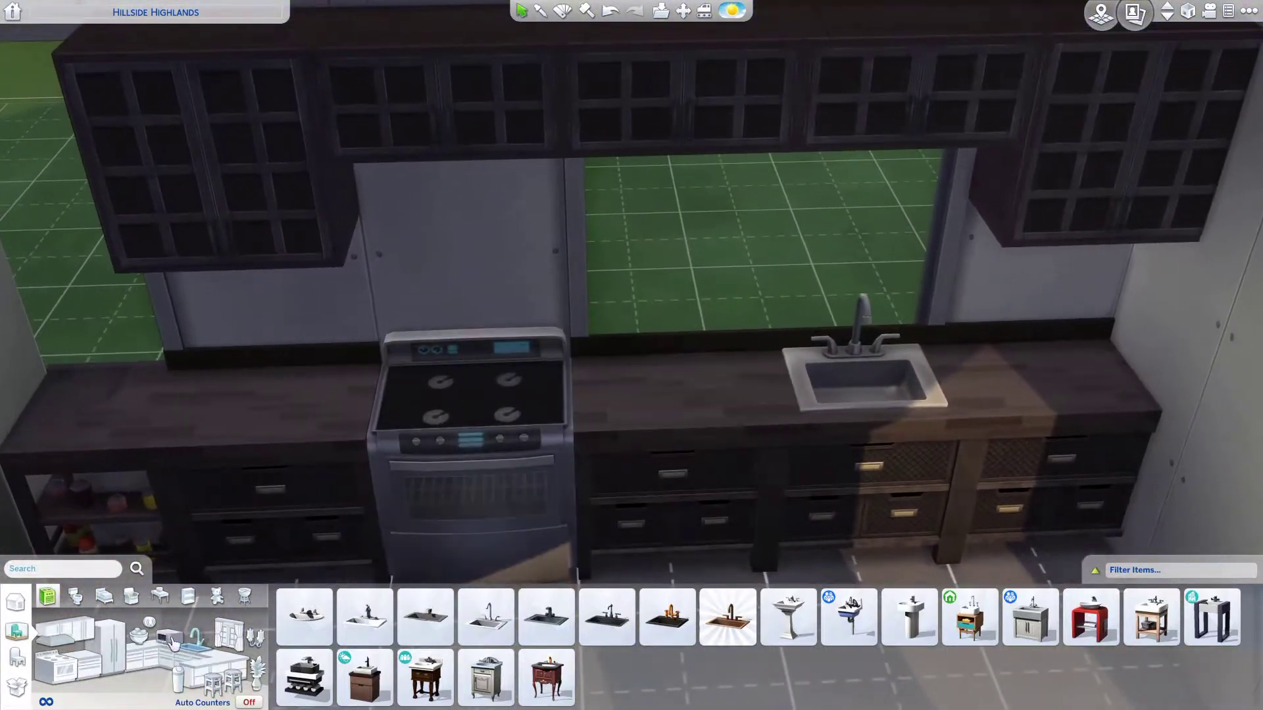
- Install a range hood under the short cabinet directly above the stove
left_click(566, 369)
scroll(566, 369, "up", 2)
scroll(603, 479, "down", 3)
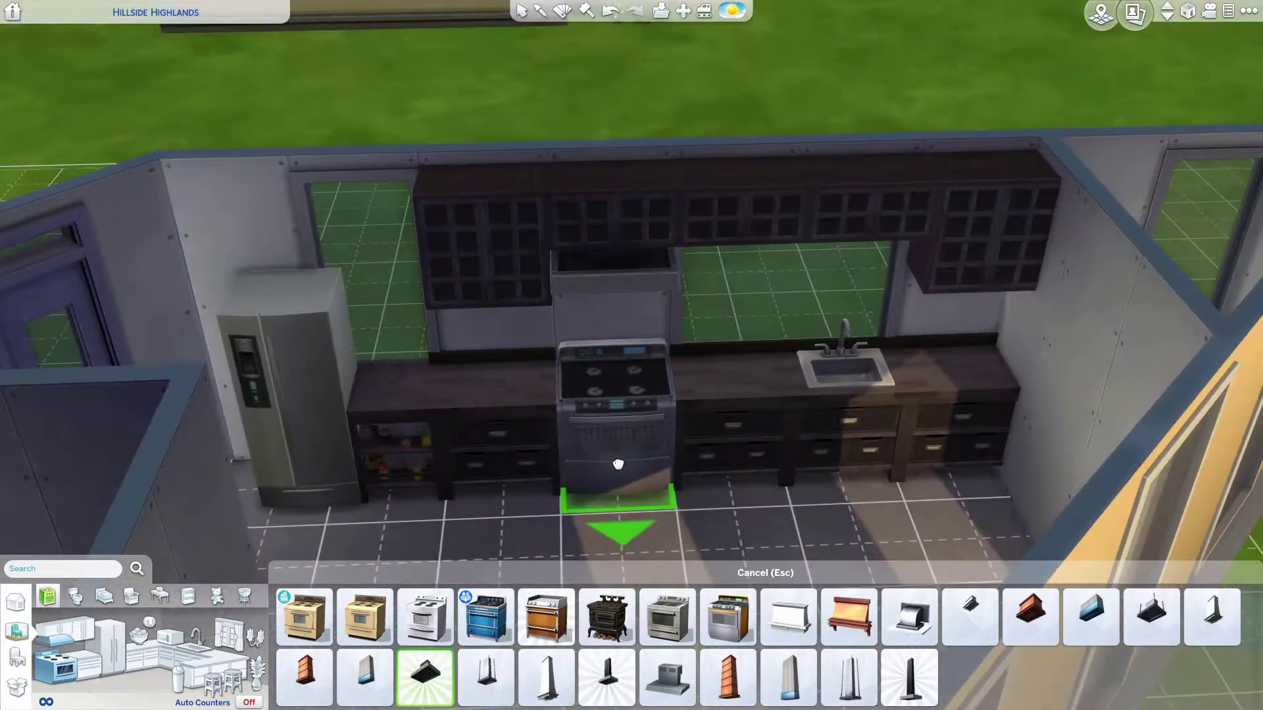
left_click(603, 479)
scroll(803, 428, "up", 2)
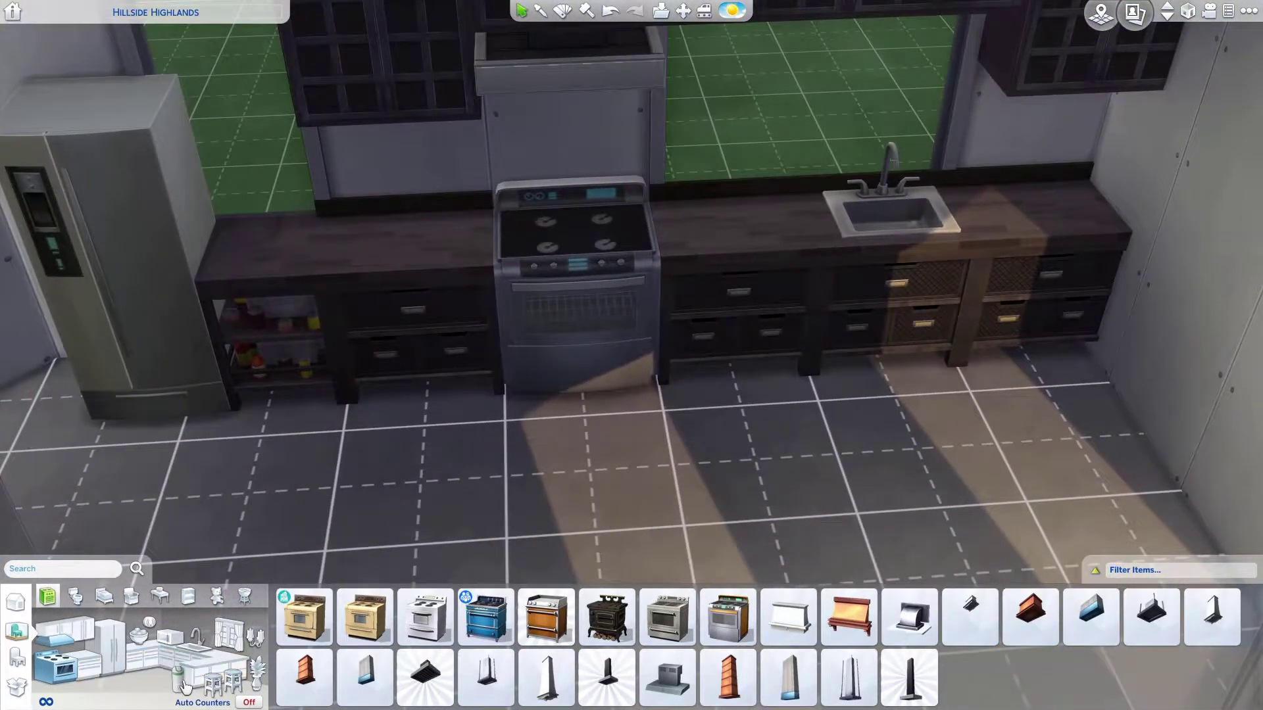
- Try a trash can in the kitchen and build a dark-topped island with rounded ends, parallel to the counters
left_click(181, 681)
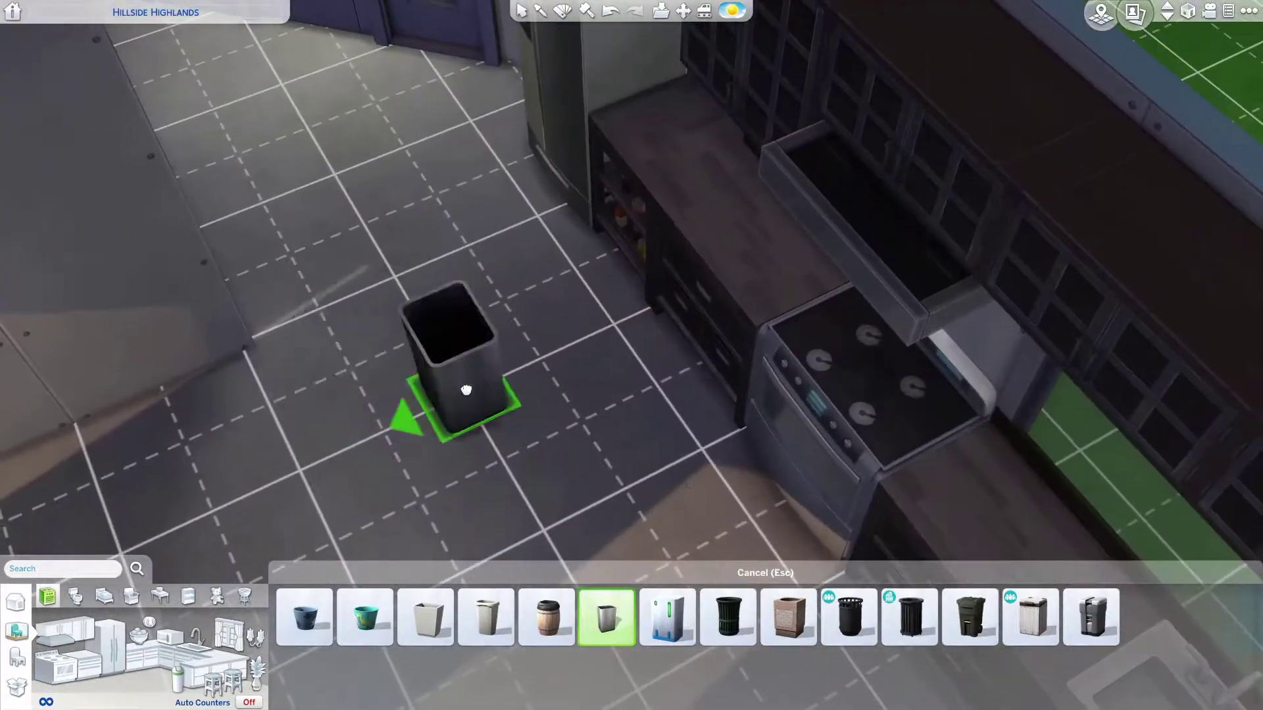
left_click(667, 617)
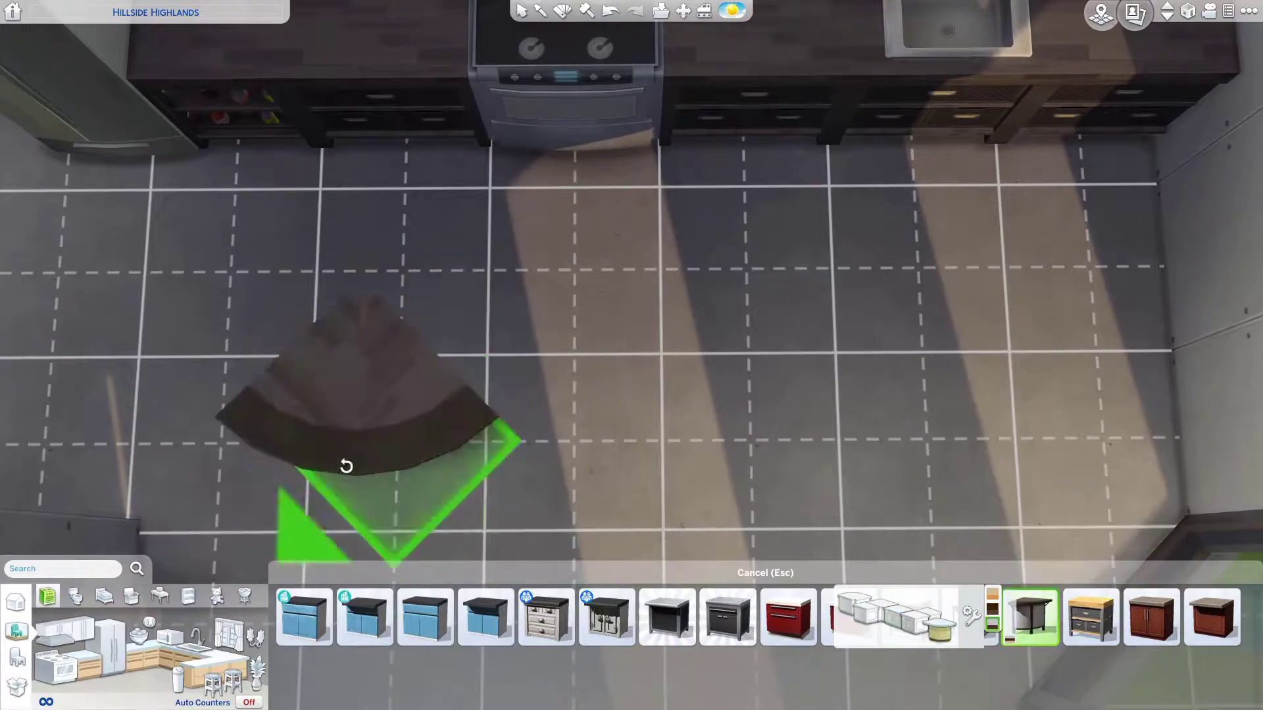
left_click(972, 446)
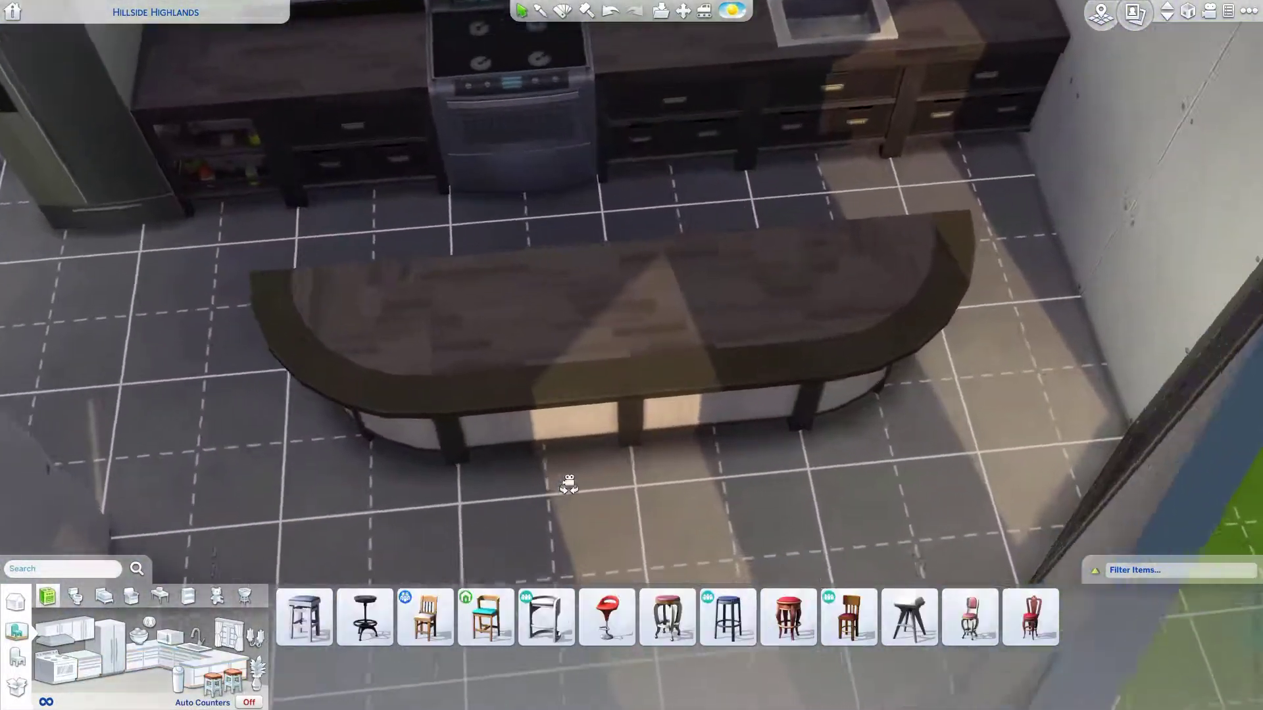
- Place Not Quite Orbital Sitting bar stools with dark frames and white seats around the island's outer edge, discarding the spare stool
left_click(505, 612)
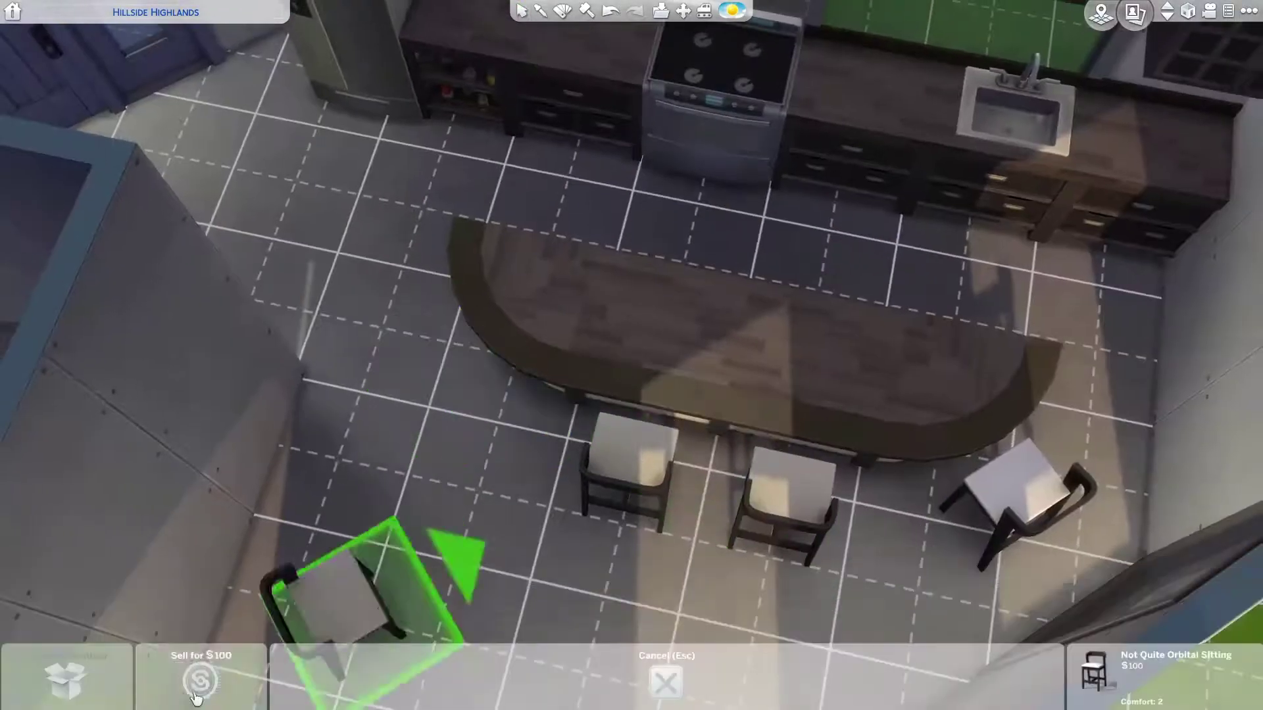
key("Escape")
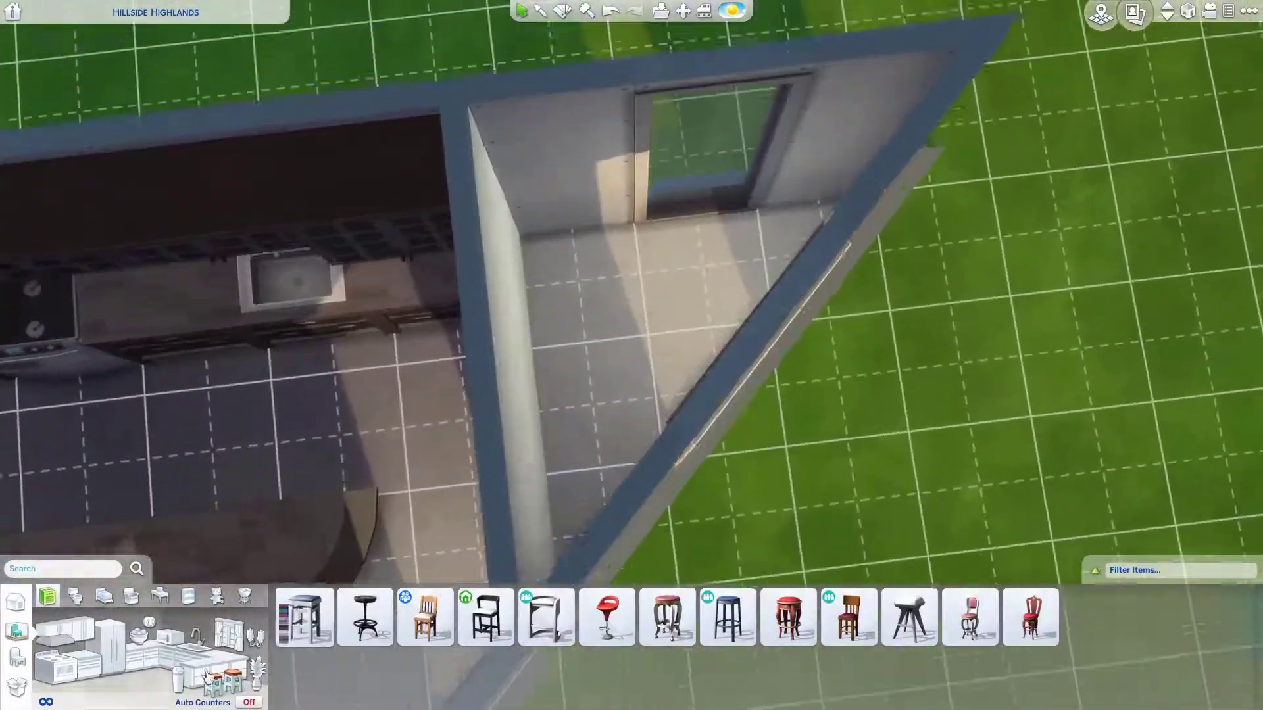
- Place an Ain't That A Slate Toilet beside the bathroom window, with its back towards the room's pointed end
left_click(75, 596)
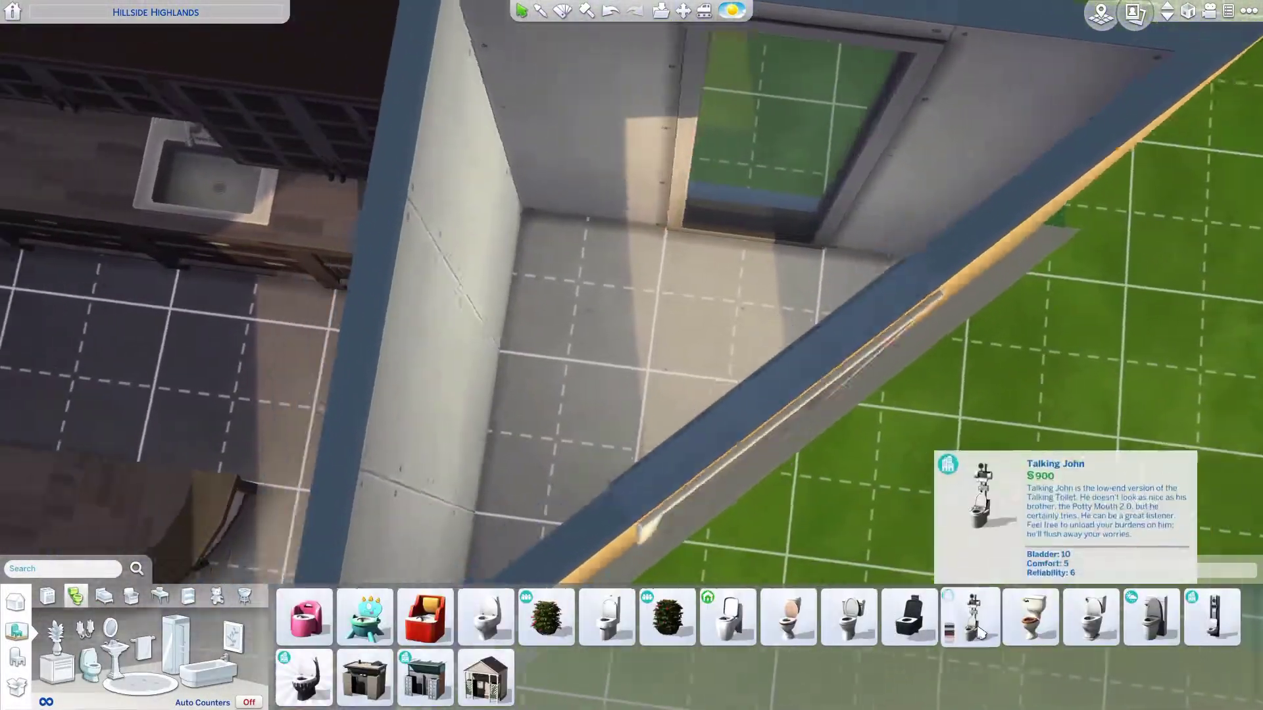
left_click(969, 617)
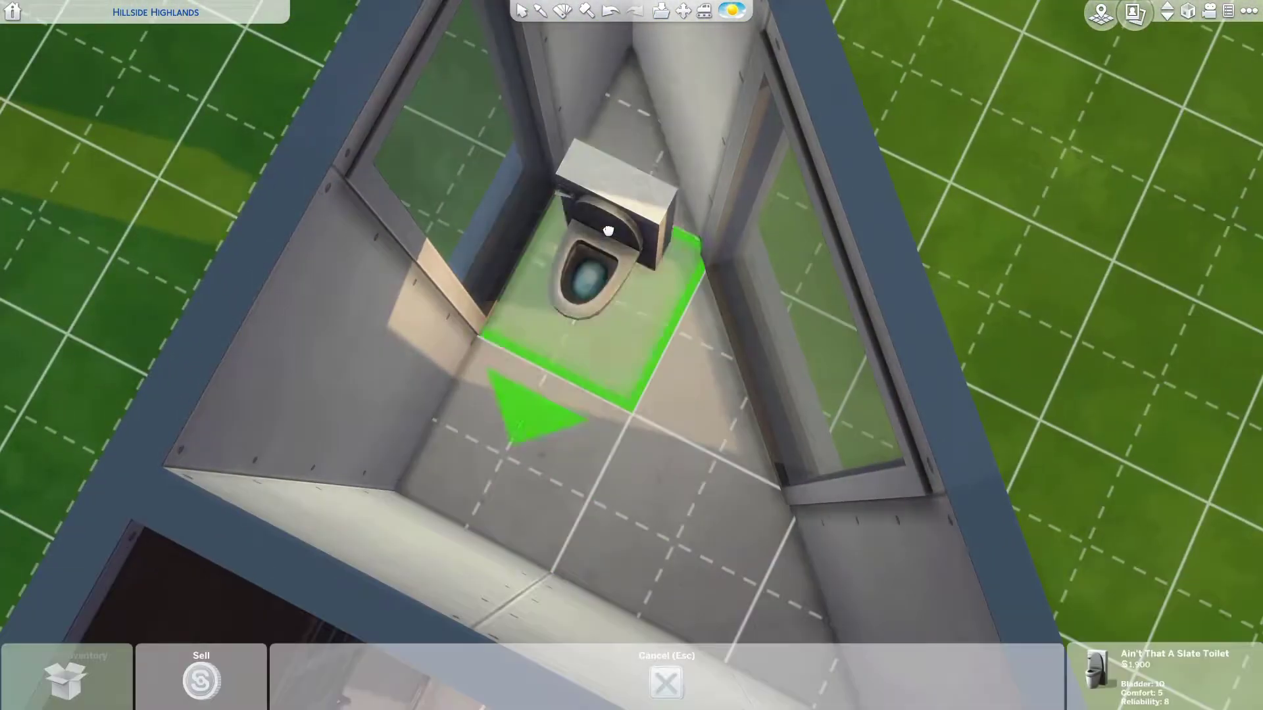
left_click(604, 189)
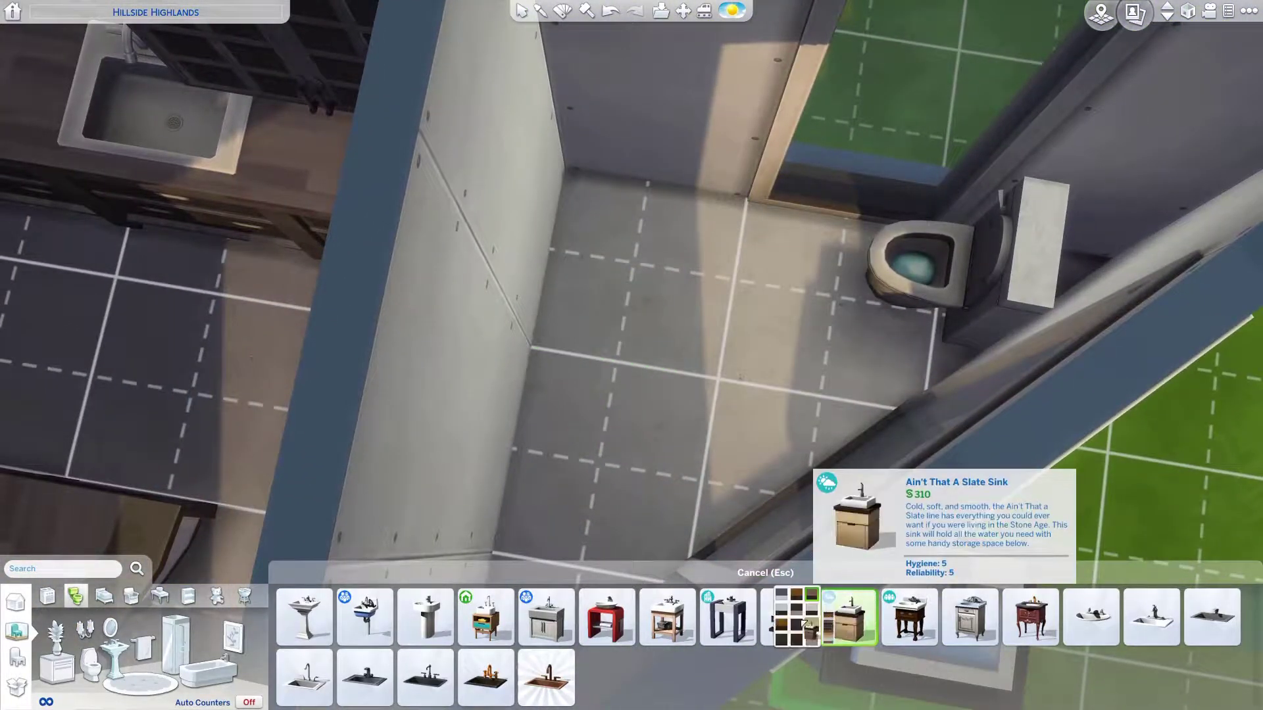
- Place a dark-topped Ain't That A Slate Sink in the bathroom corner and hang a dark-framed mirror above it
left_click(849, 632)
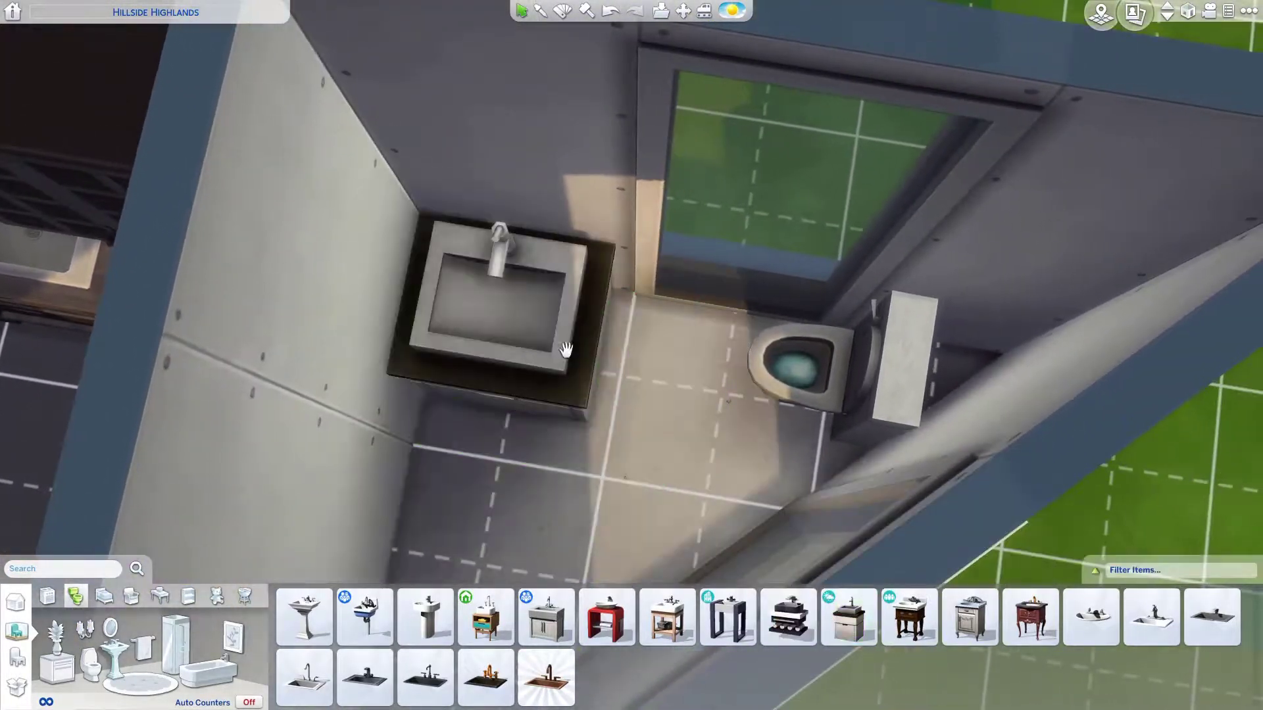
left_click(536, 395)
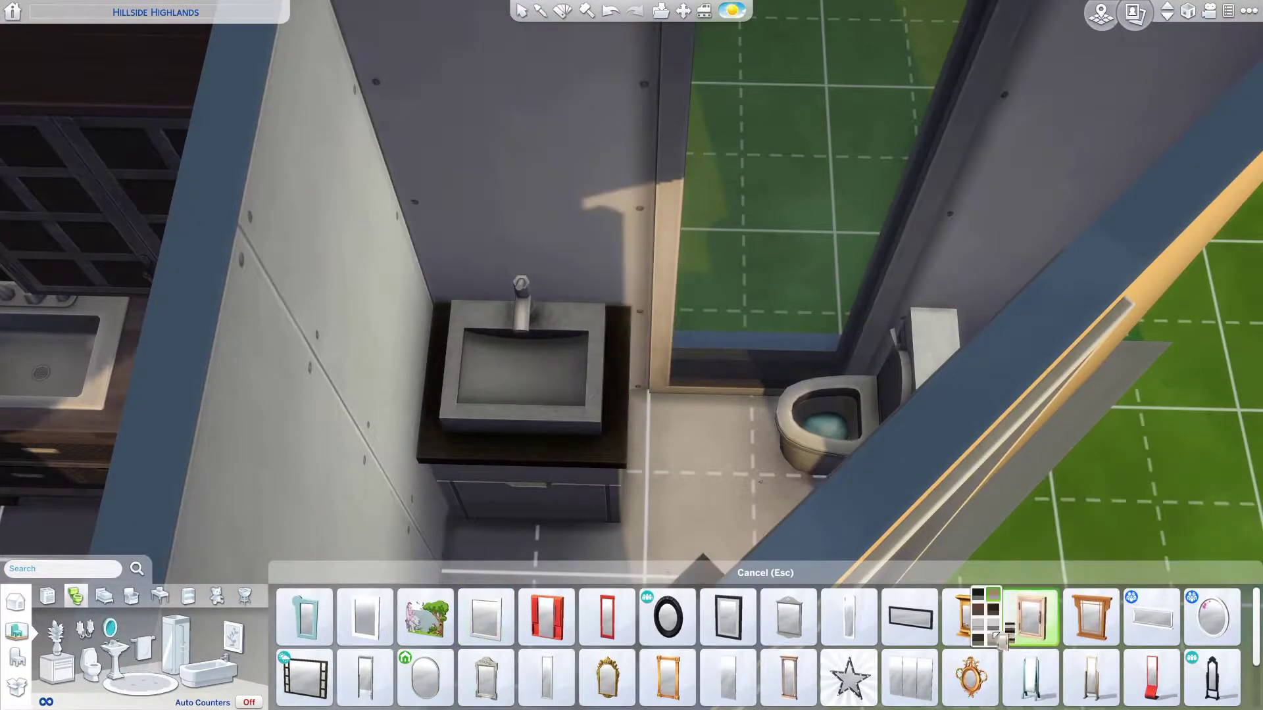
left_click(526, 198)
scroll(592, 329, "up", 3)
- Cover the bathroom window beside the mirror with dark wooden blinds
left_click(47, 596)
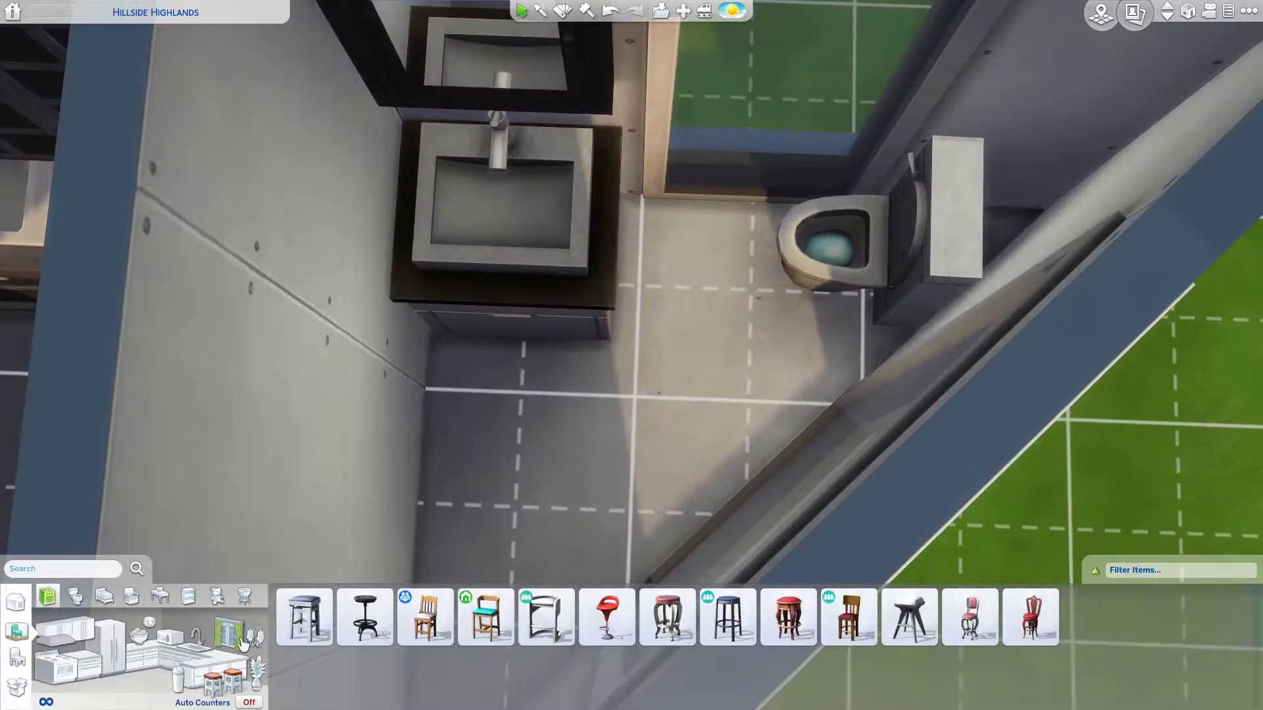
left_click(243, 644)
left_click(303, 645)
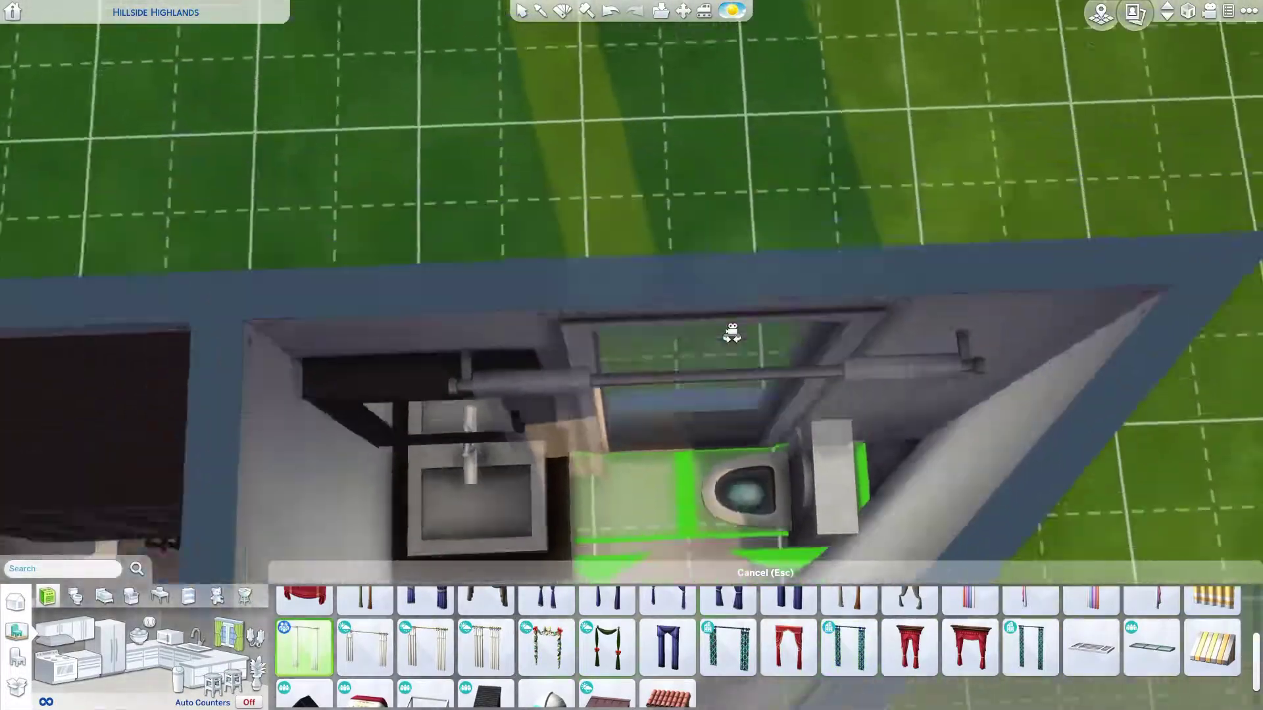
scroll(677, 219, "up", 3)
scroll(565, 619, "up", 2)
left_click(364, 617)
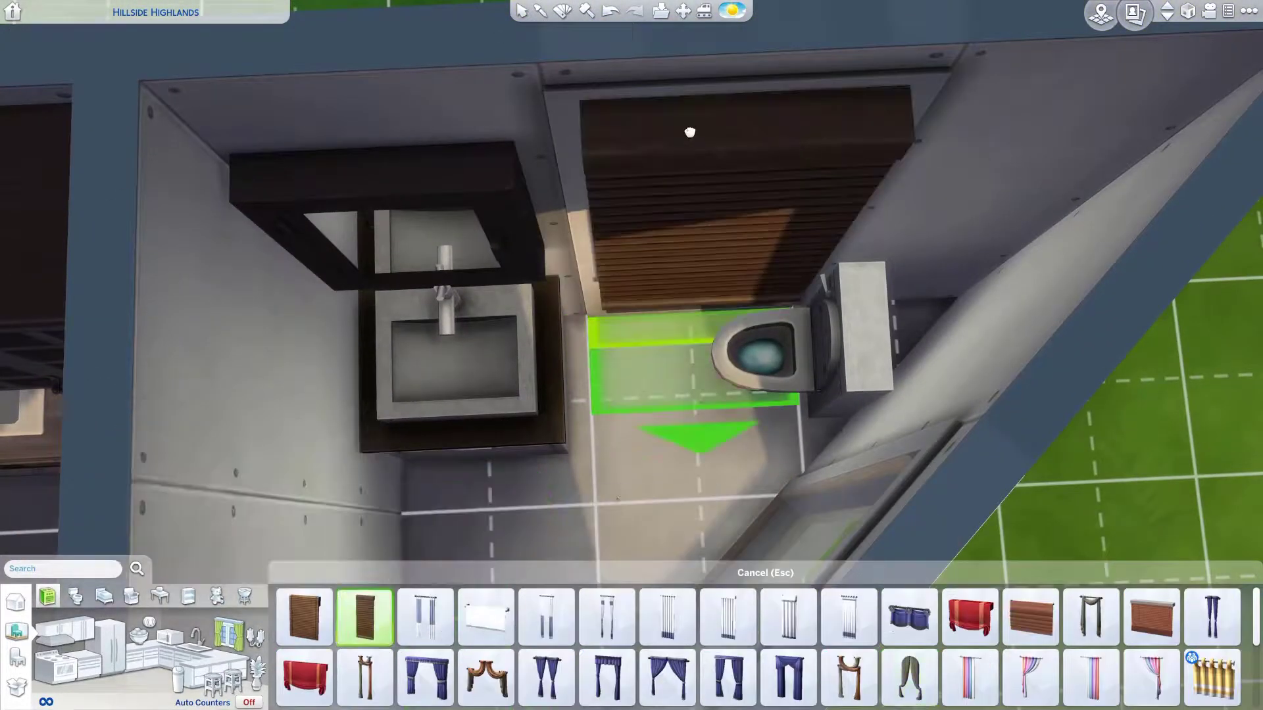
- Try several blinds and curtains for the slanted wall's bathroom window and hang dark wooden Let There Be Light blinds there
key("e")
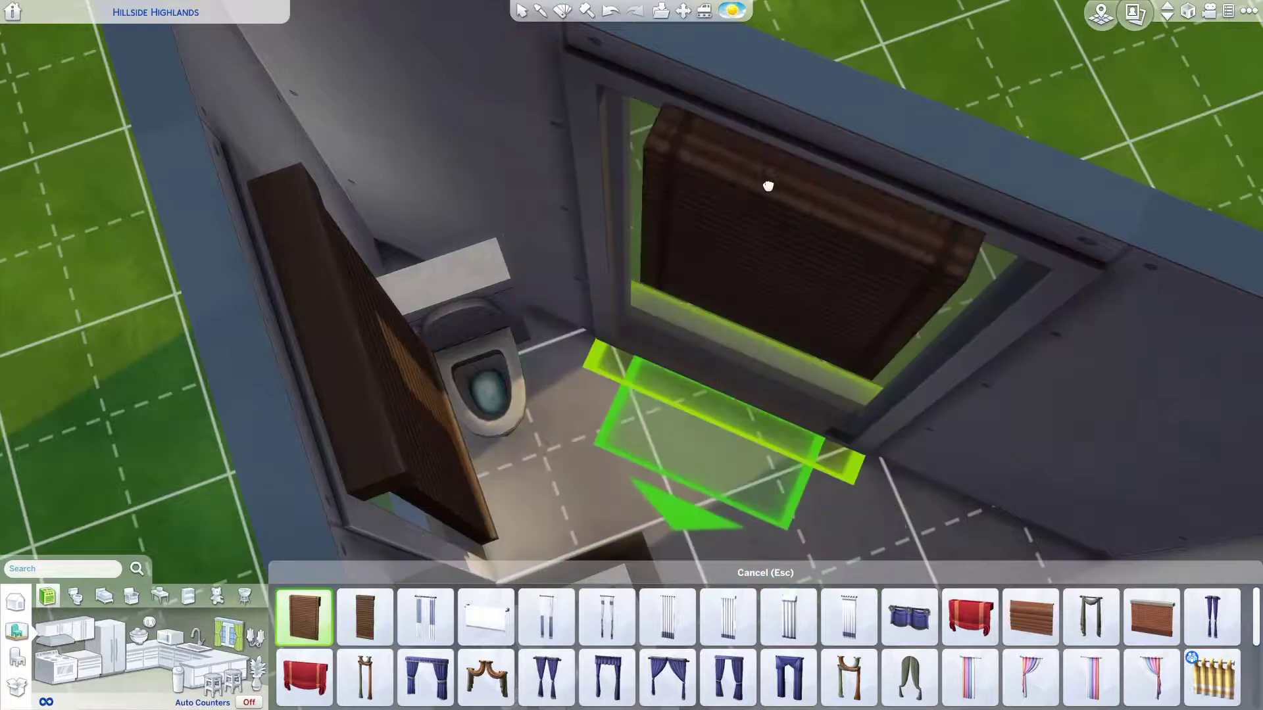
left_click(1030, 617)
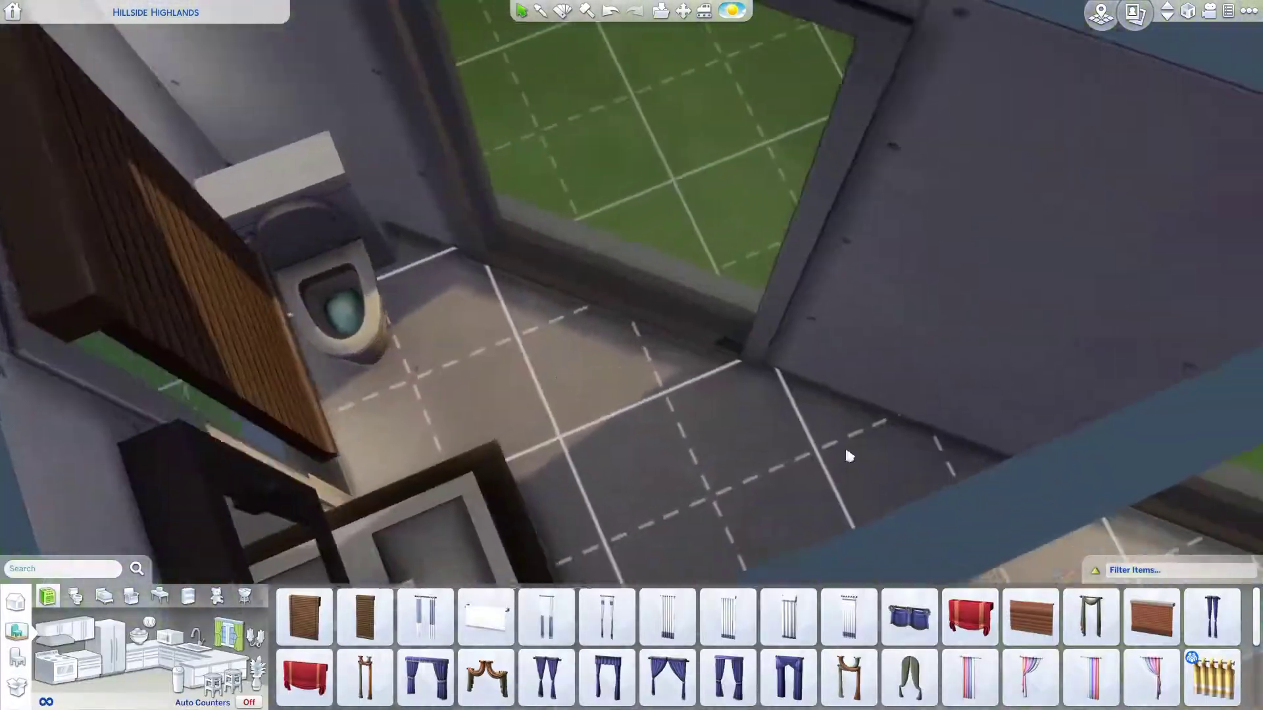
key("e")
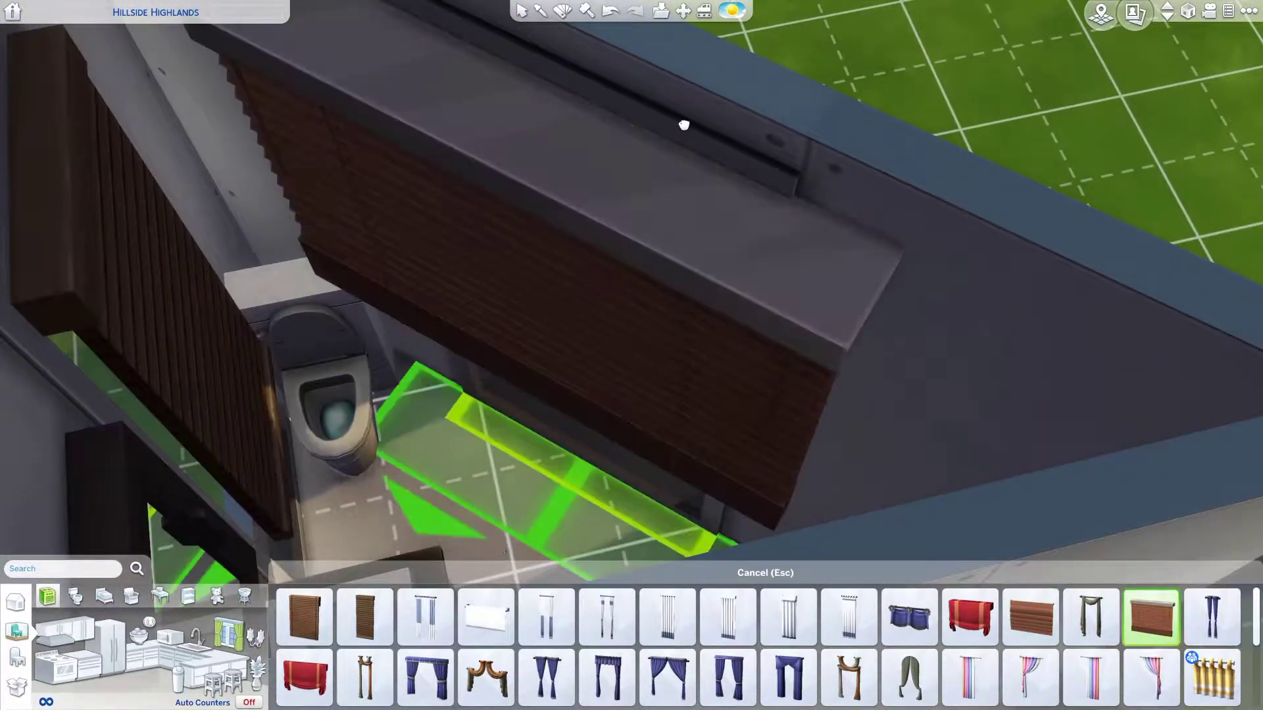
left_click(1131, 621)
scroll(796, 657, "down", 2)
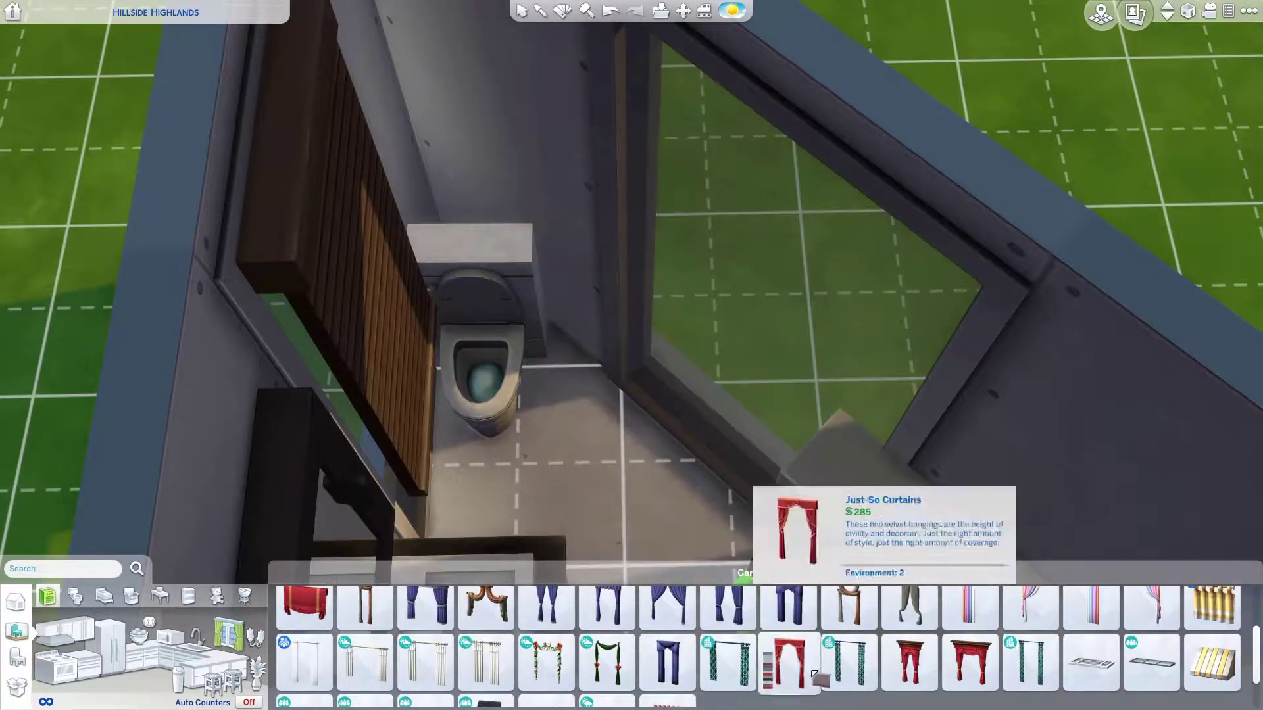
scroll(460, 671, "up", 2)
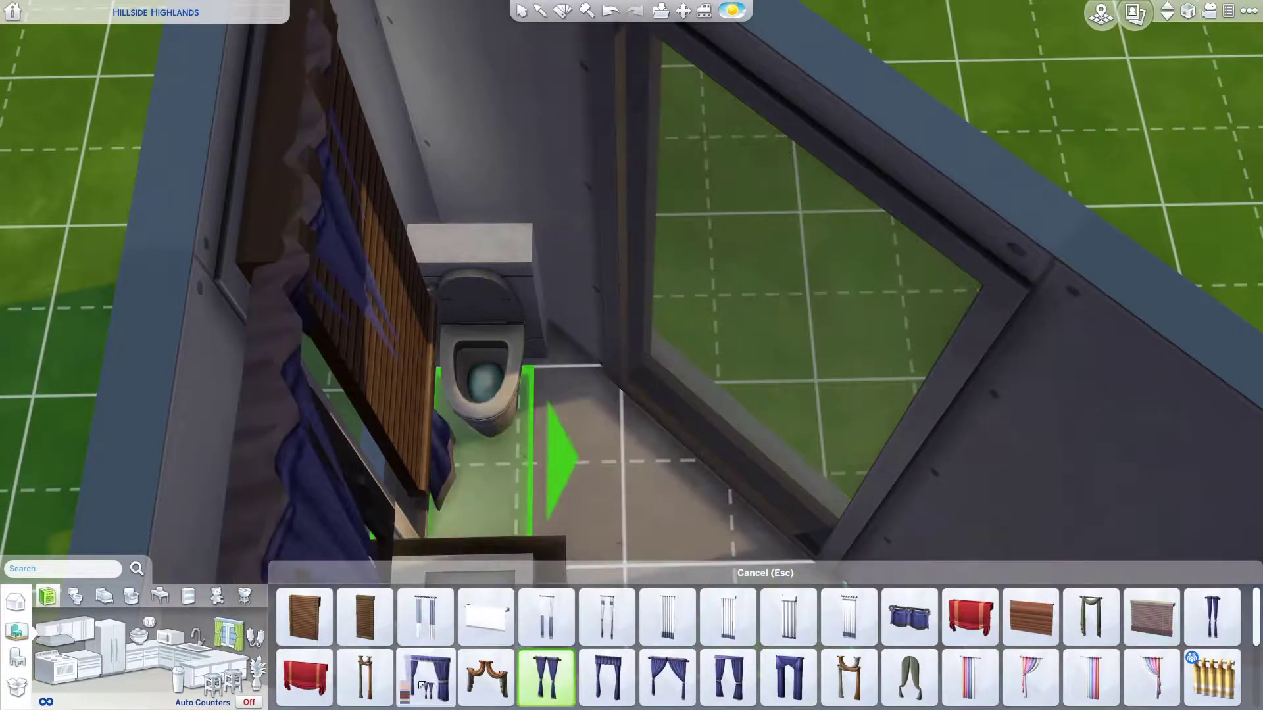
key("e")
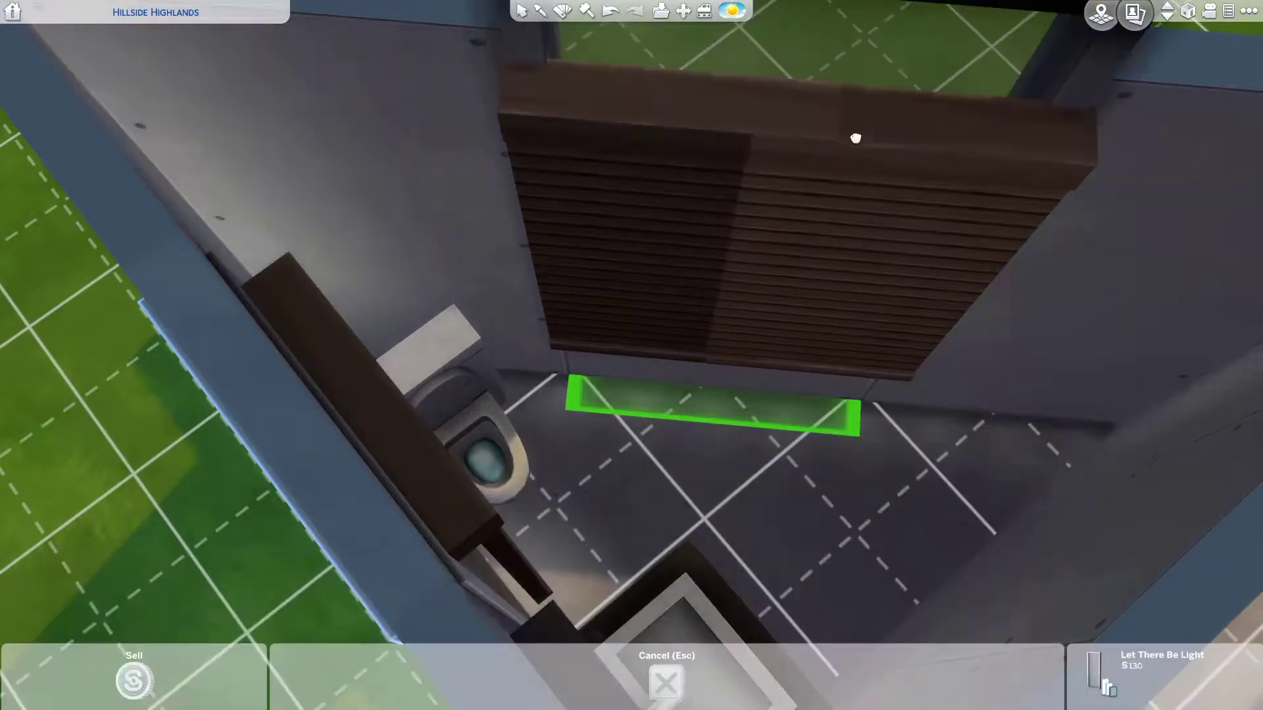
left_click(854, 132)
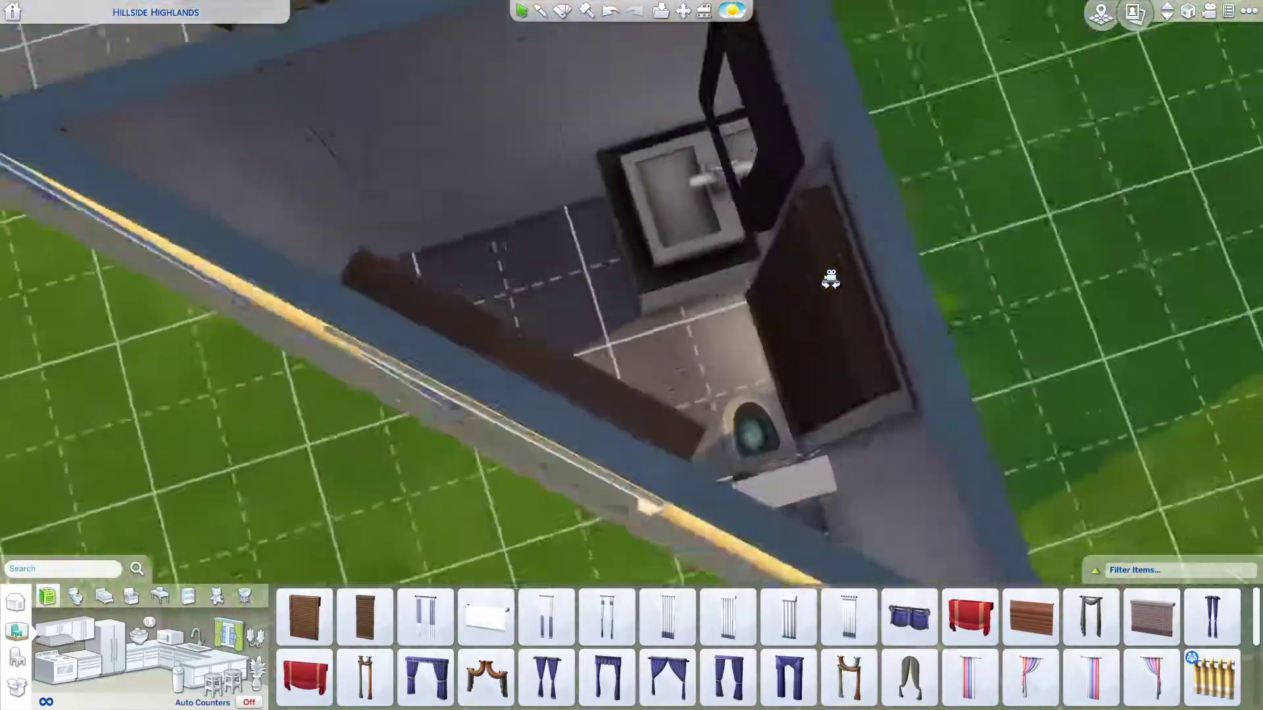
- Place a dark Subtle Saucer Light on the bathroom ceiling and wall off the pointed corner behind the toilet
scroll(320, 641, "down", 5)
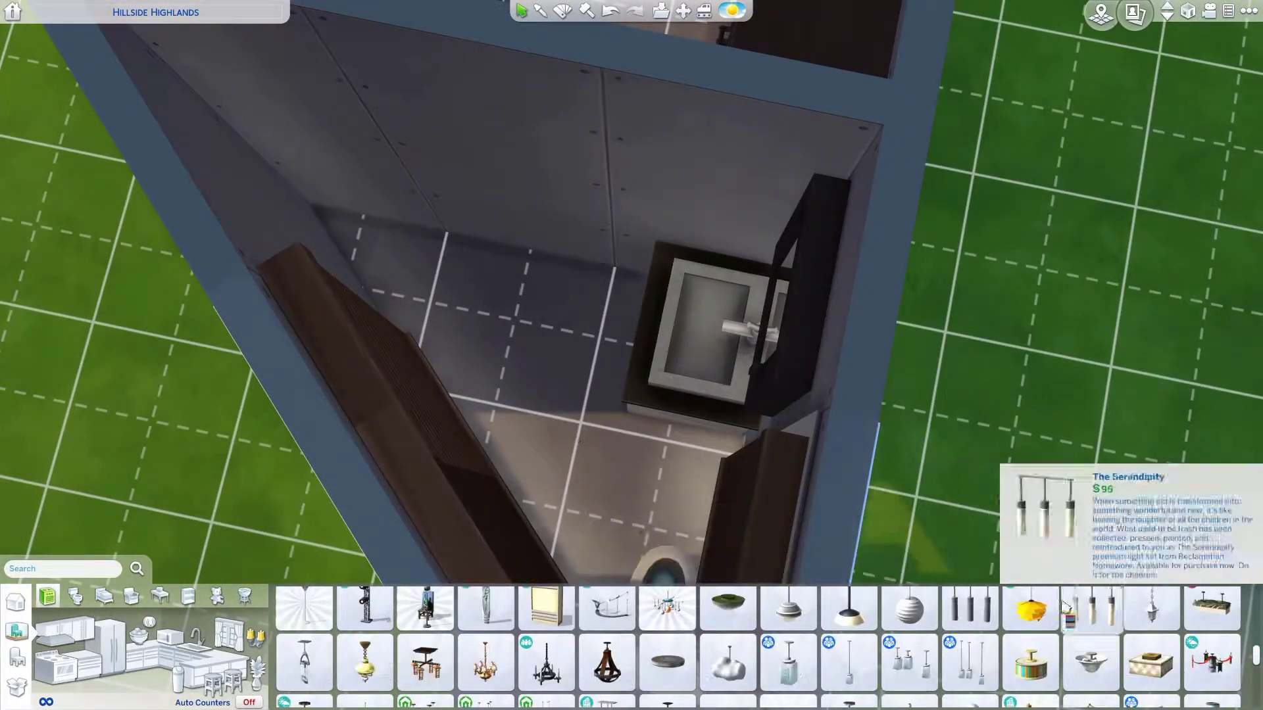
left_click(993, 612)
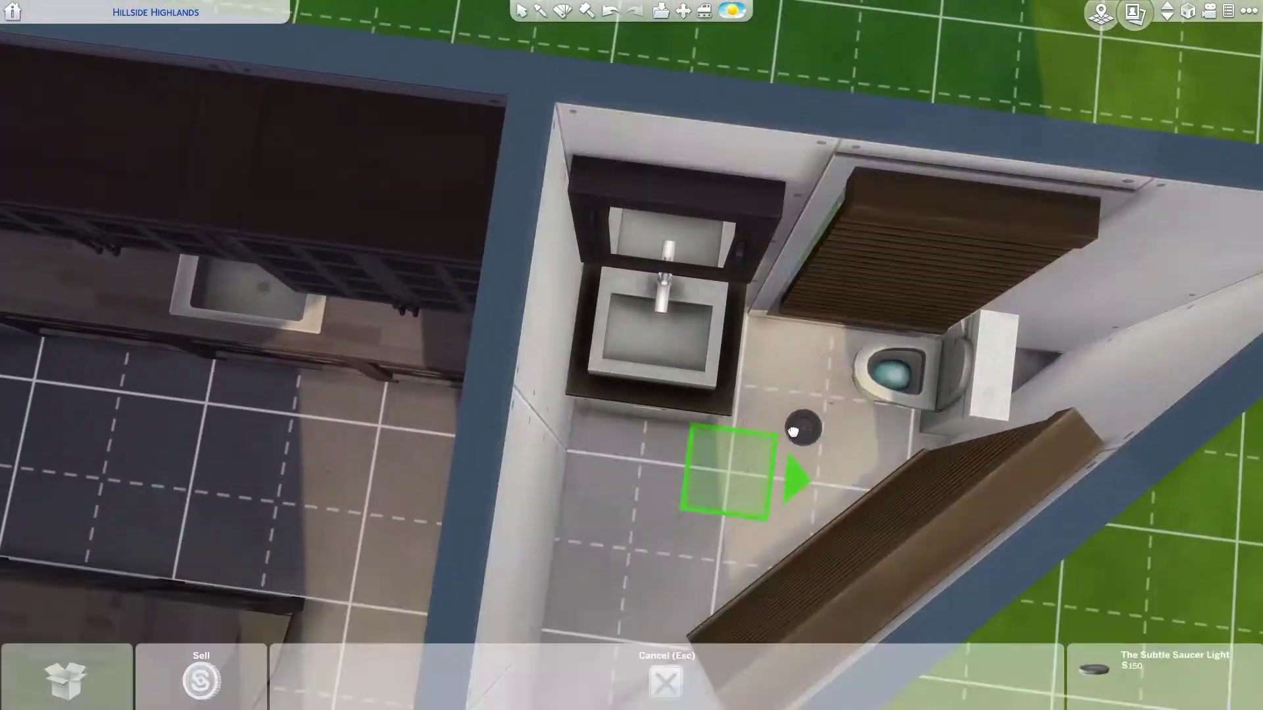
left_click(793, 431)
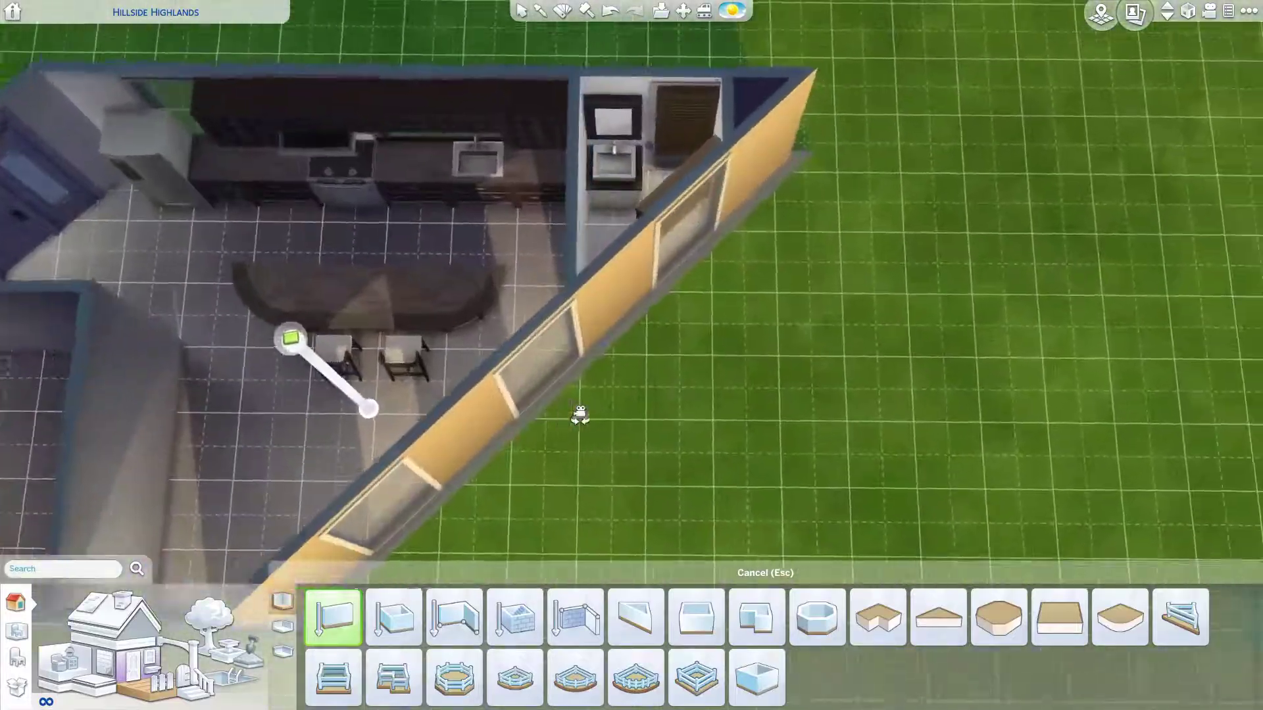
key("Escape")
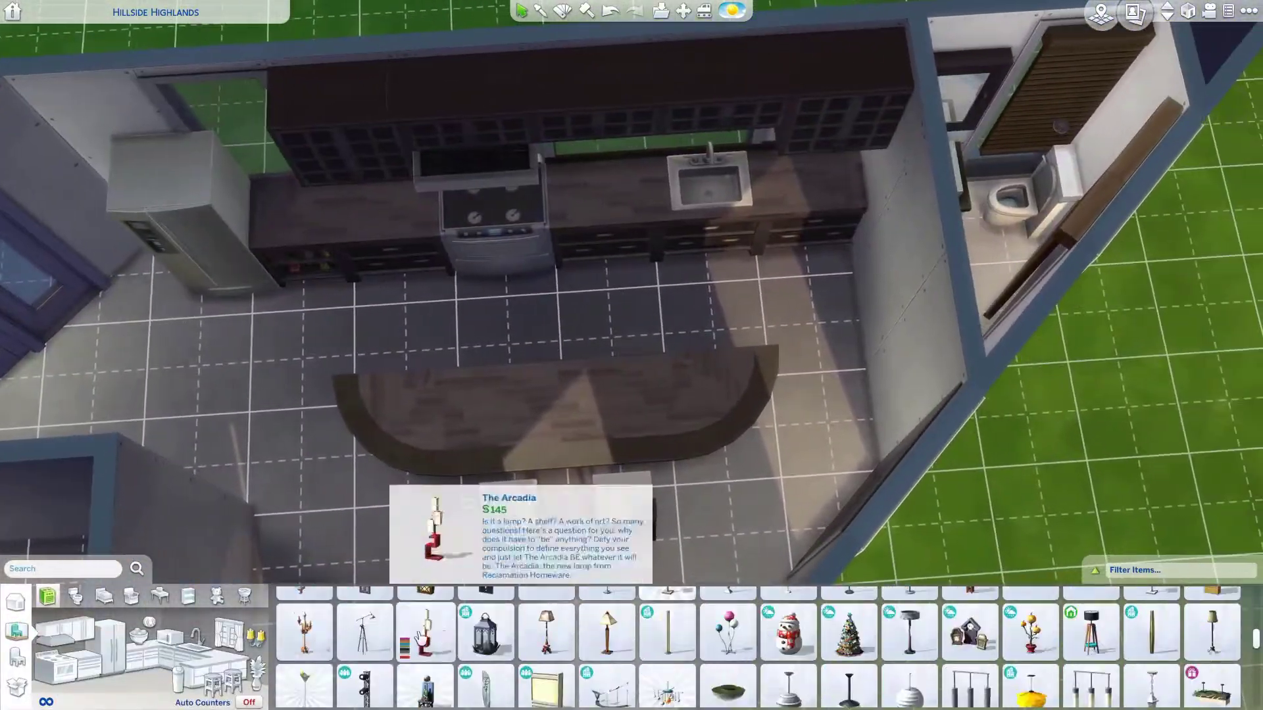
- Hang two dark-capped pendant lamps with pale shades in the kitchen and stand a red-brown decorative plate on the counter beside the fridge
left_click(1016, 621)
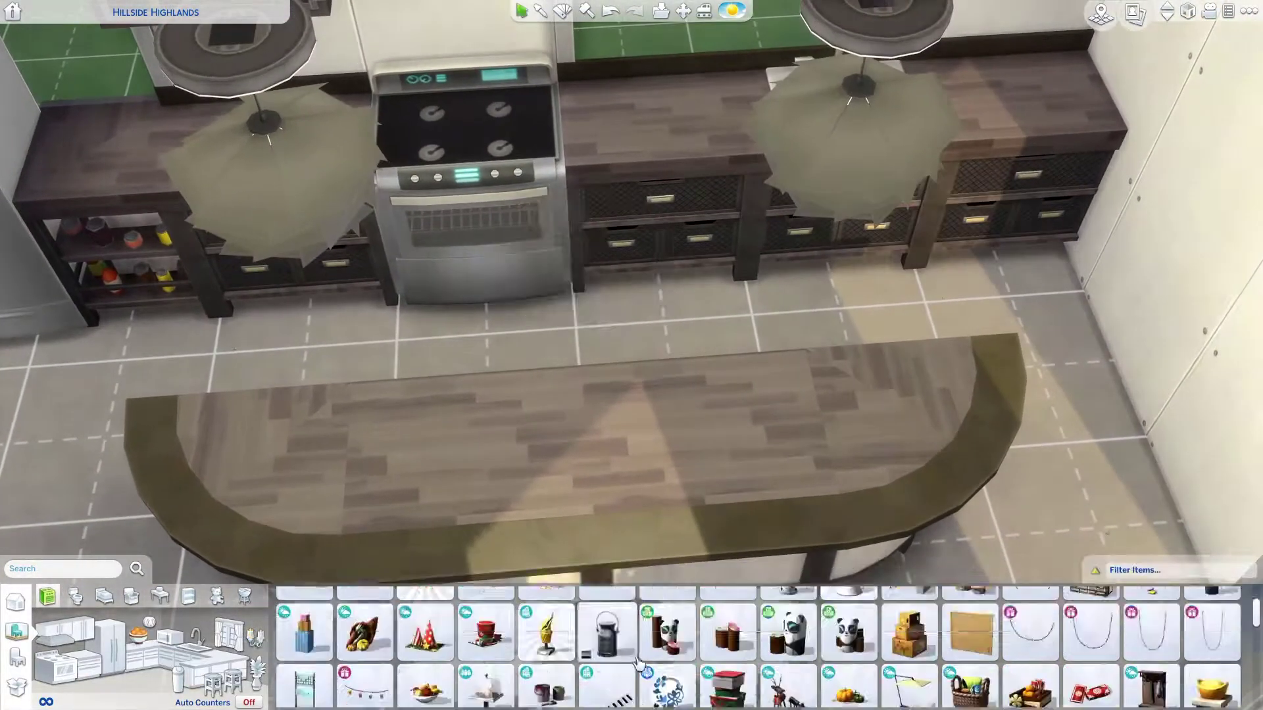
scroll(762, 632, "up", 10)
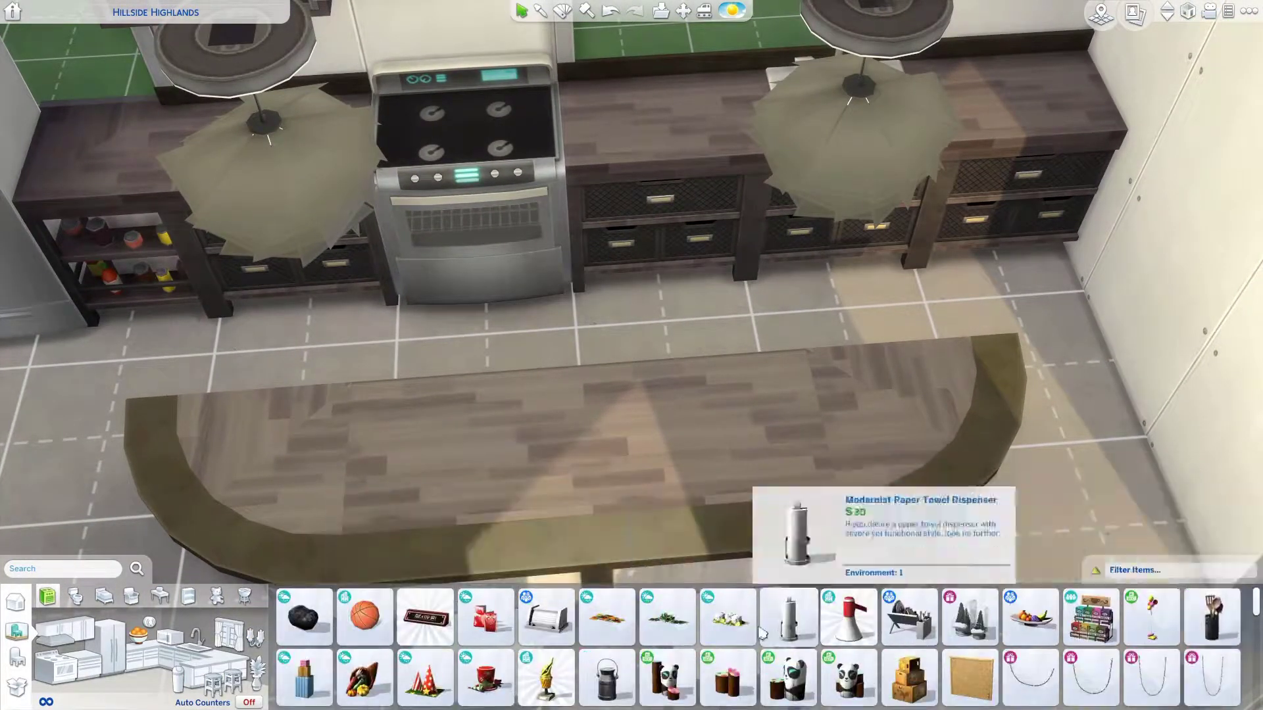
scroll(428, 641, "down", 3)
left_click(666, 648)
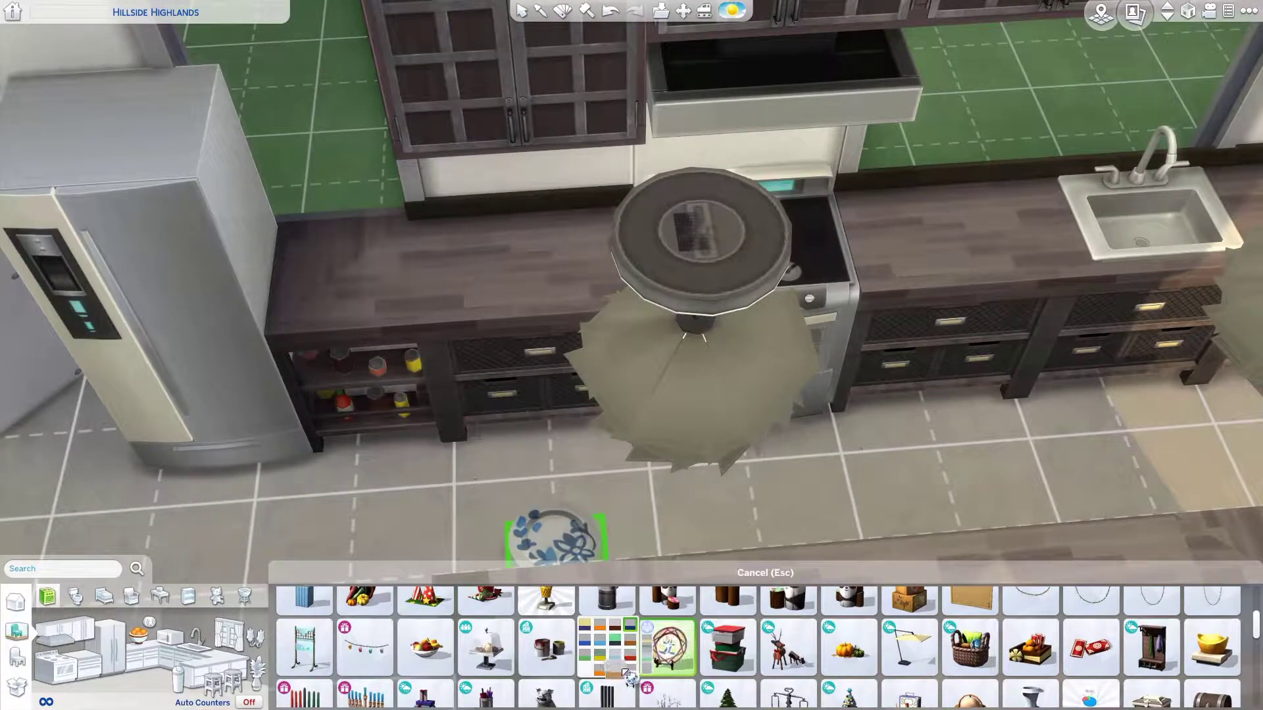
left_click(415, 373)
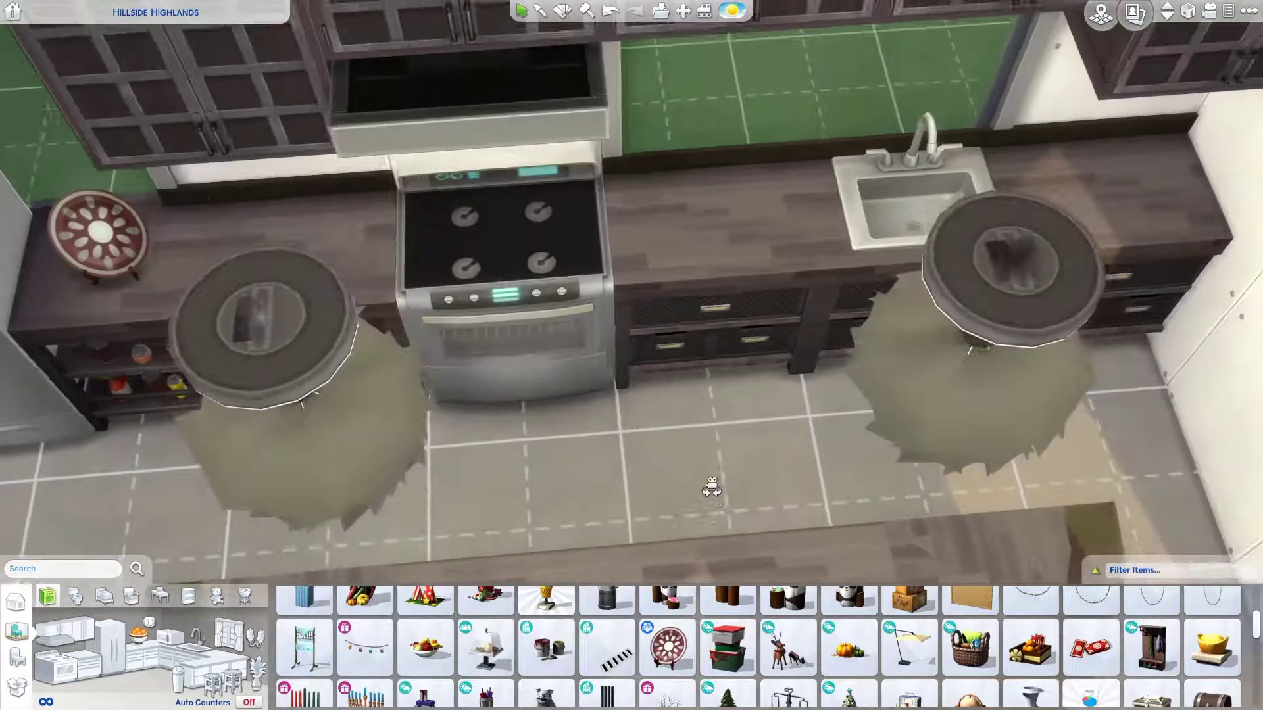
- Try a black Short Slate Tile sculpture against the window wall behind the bar stools
scroll(778, 658, "down", 1)
left_click(612, 671)
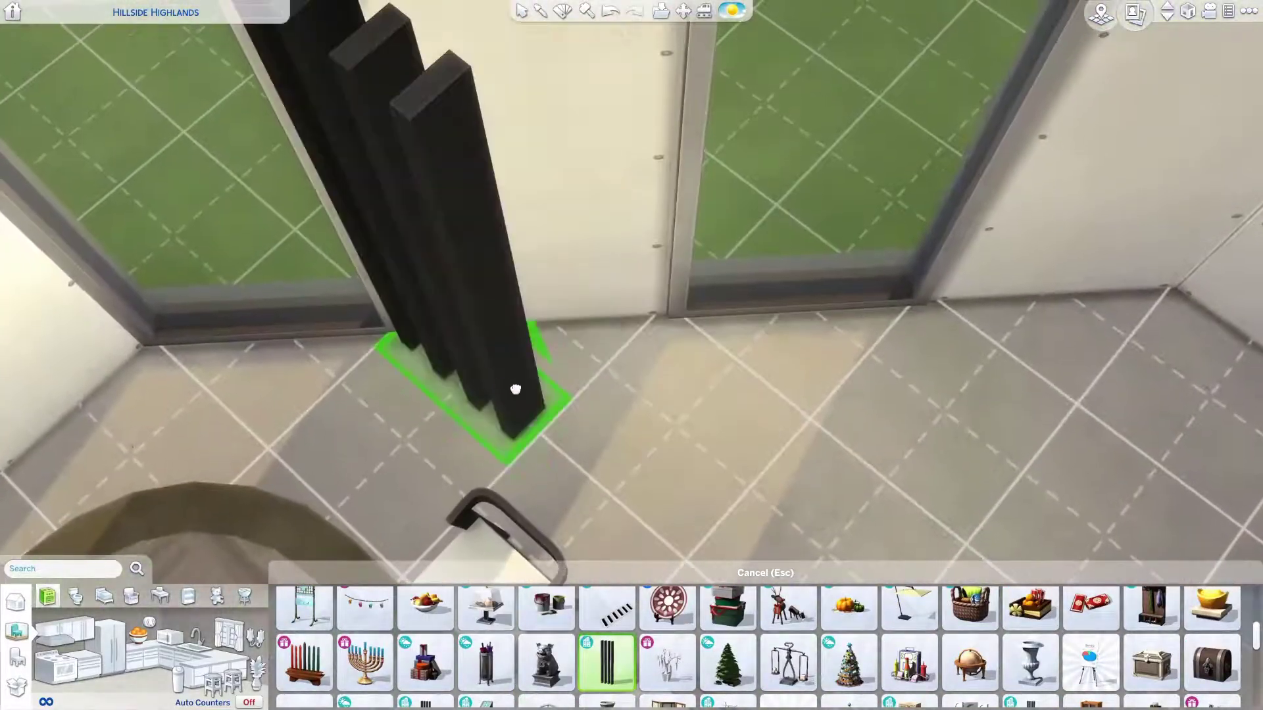
left_click(570, 426)
left_click(569, 426)
scroll(559, 421, "down", 2)
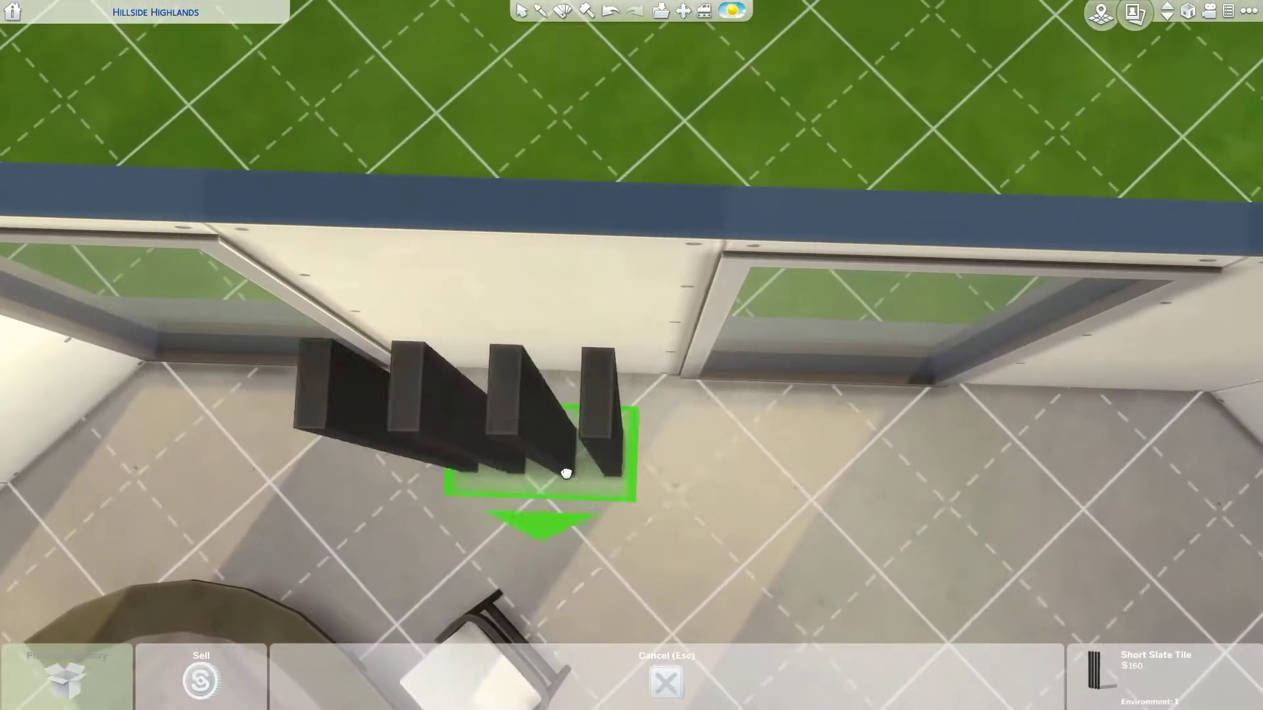
left_click(556, 413)
scroll(634, 424, "up", 3)
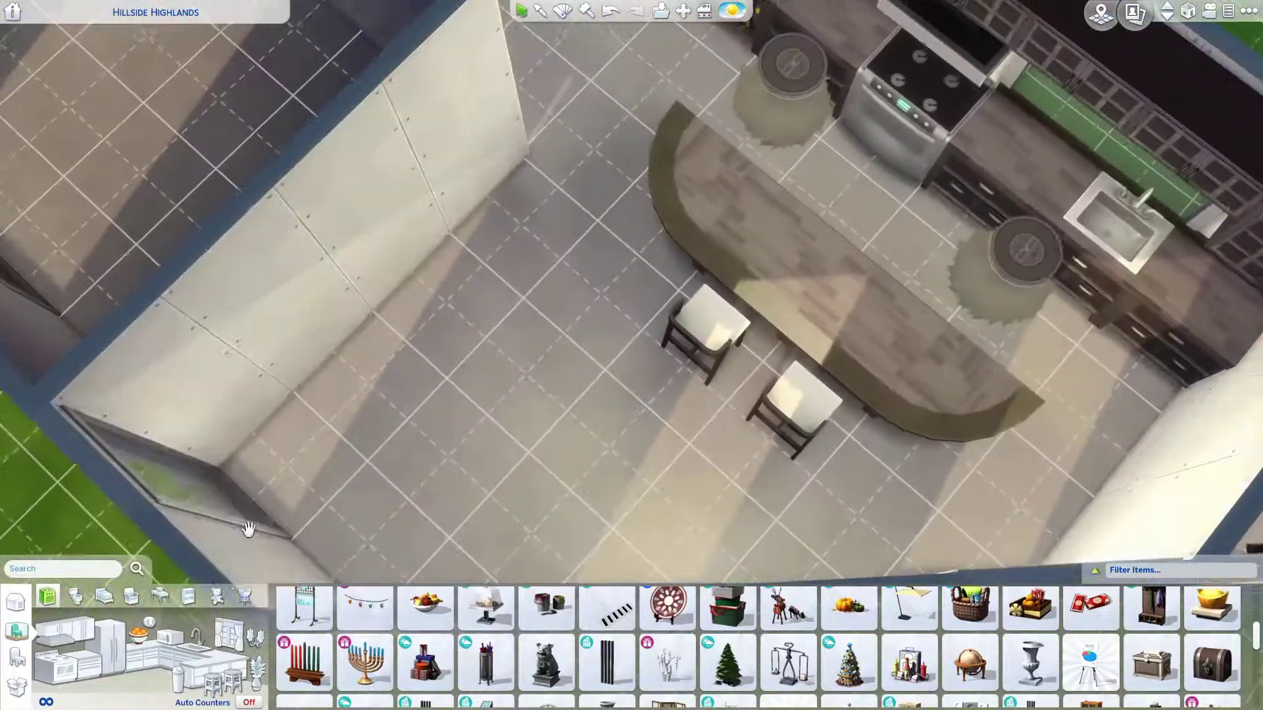
- Try a black Nordshine Double loveseat in the living area beside the island, and discard it
left_click(131, 596)
left_click(115, 651)
scroll(293, 500, "up", 4)
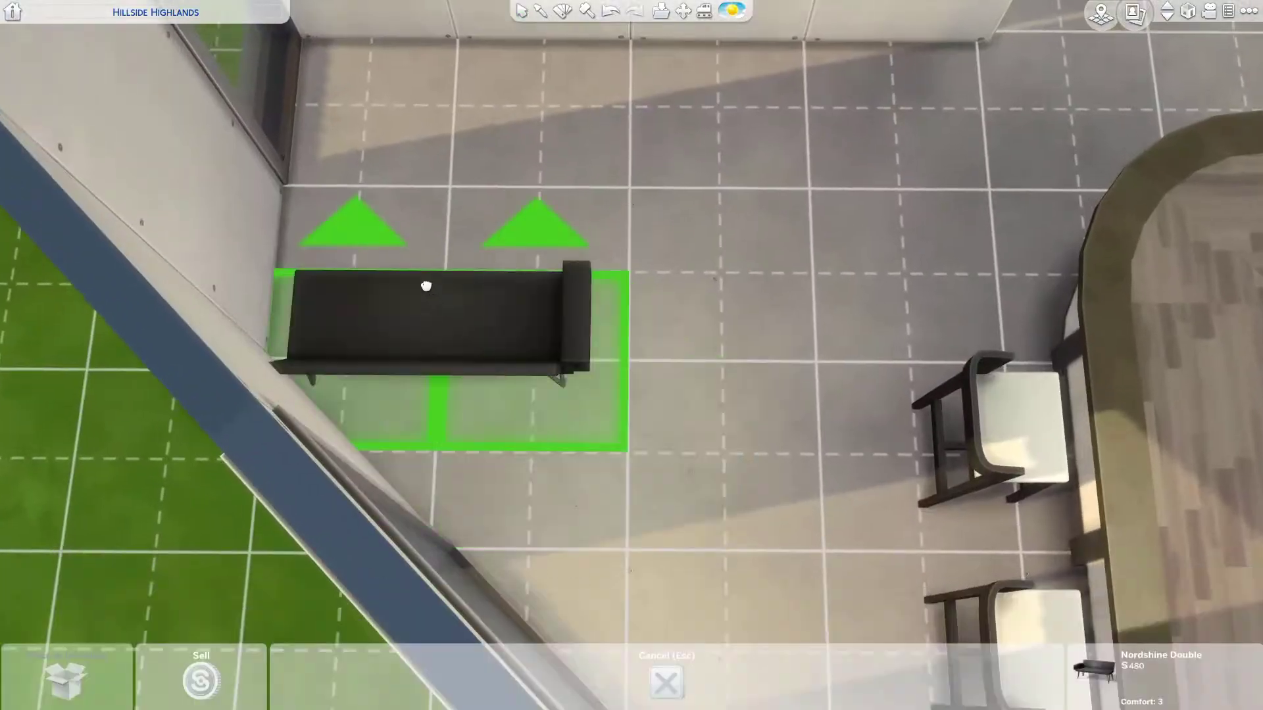
left_click(423, 284)
left_click(460, 429)
key("Delete")
- Browse the sofas and place a black two-seater in the living area, facing the blank interior wall
scroll(631, 329, "up", 3)
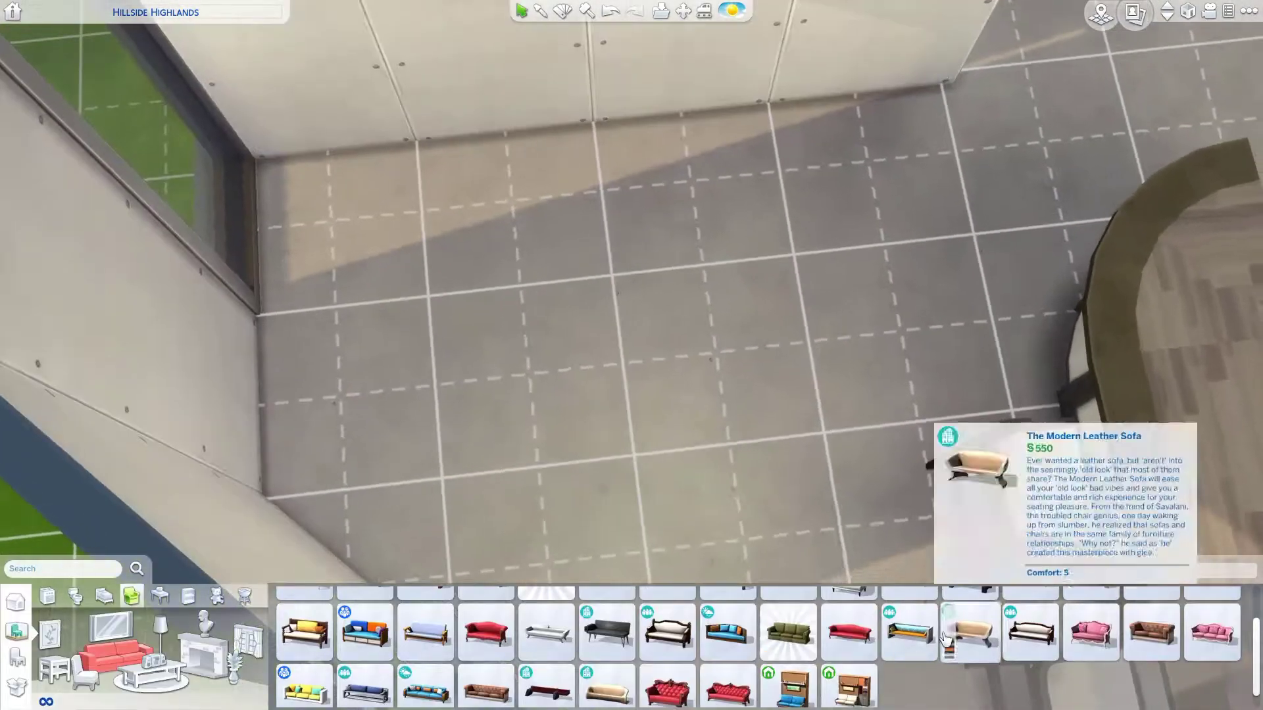
key("d")
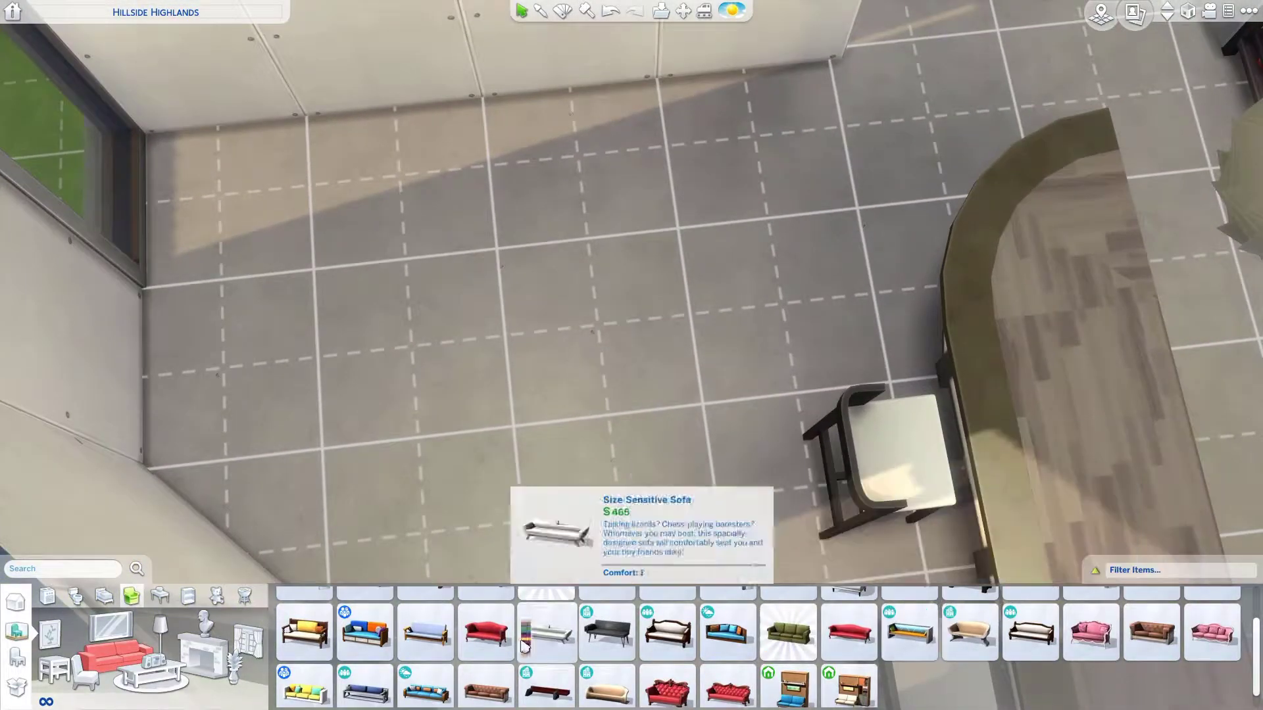
scroll(322, 633, "up", 2)
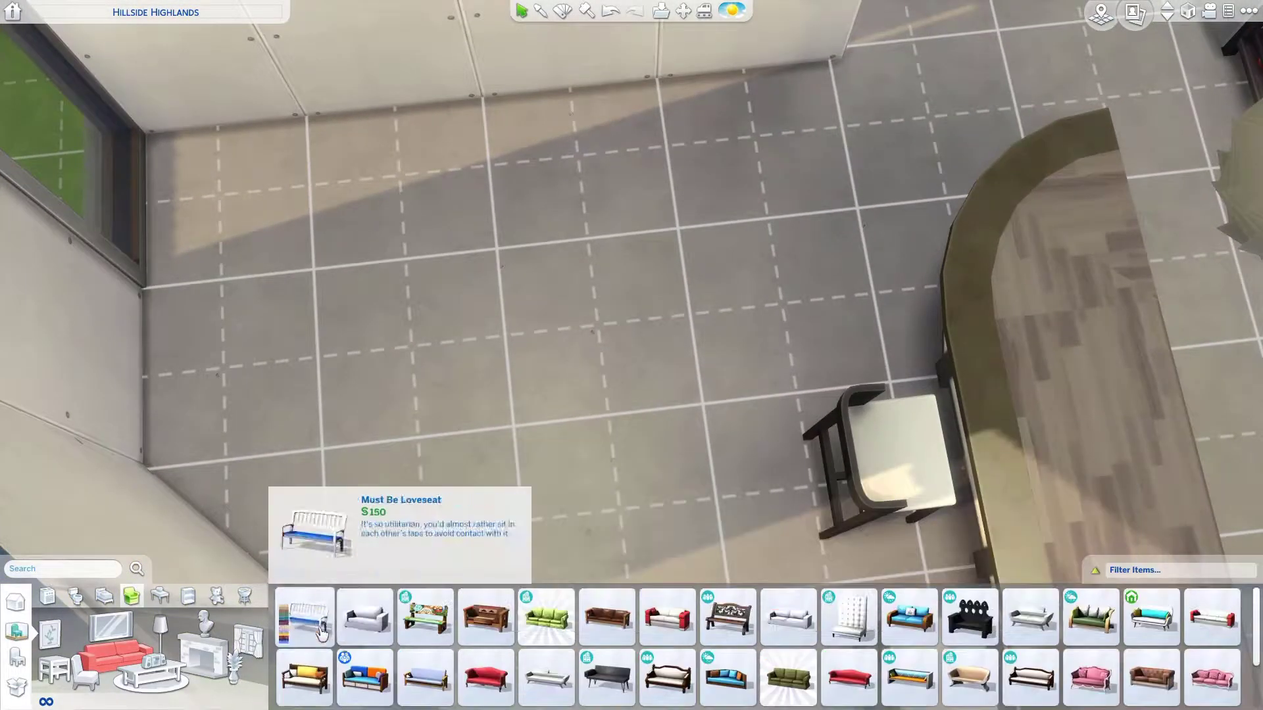
left_click_drag(93, 411, 558, 457)
scroll(559, 457, "down", 2)
key("e")
- Mount a large flat-screen TV on the wall opposite the sofa and place a dark, glass-topped coffee table beneath it
left_click(110, 626)
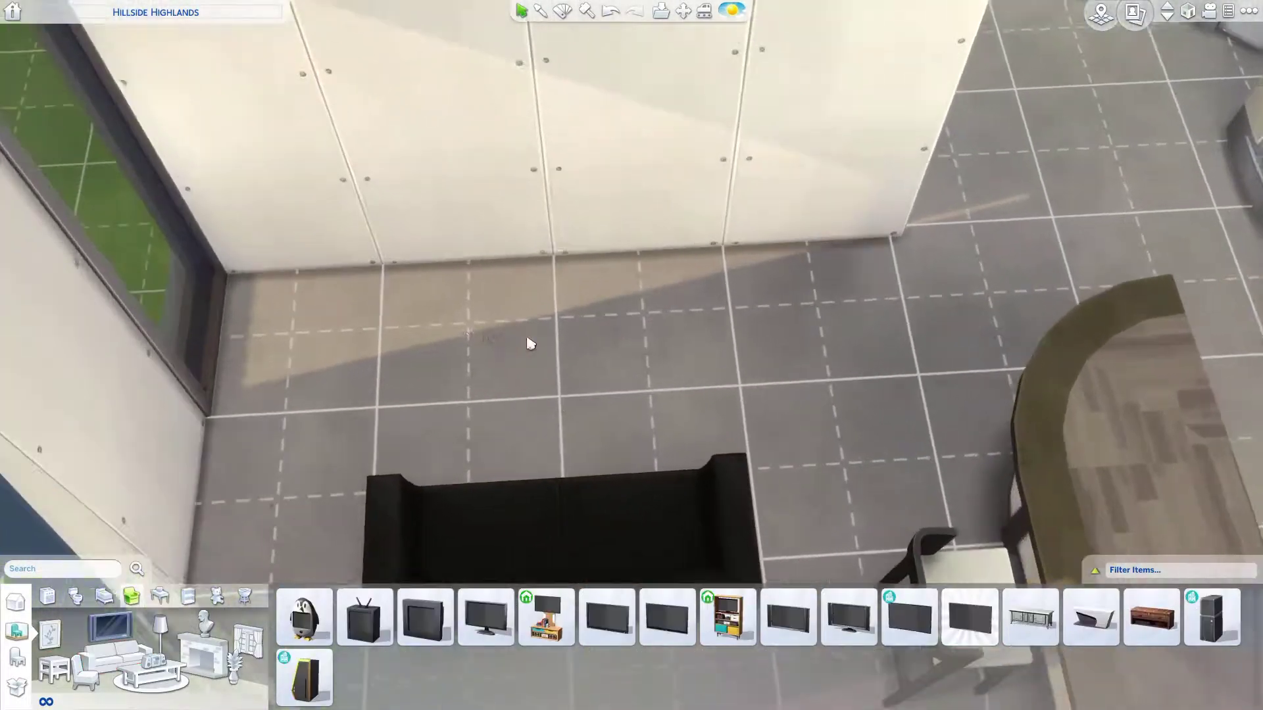
left_click(969, 617)
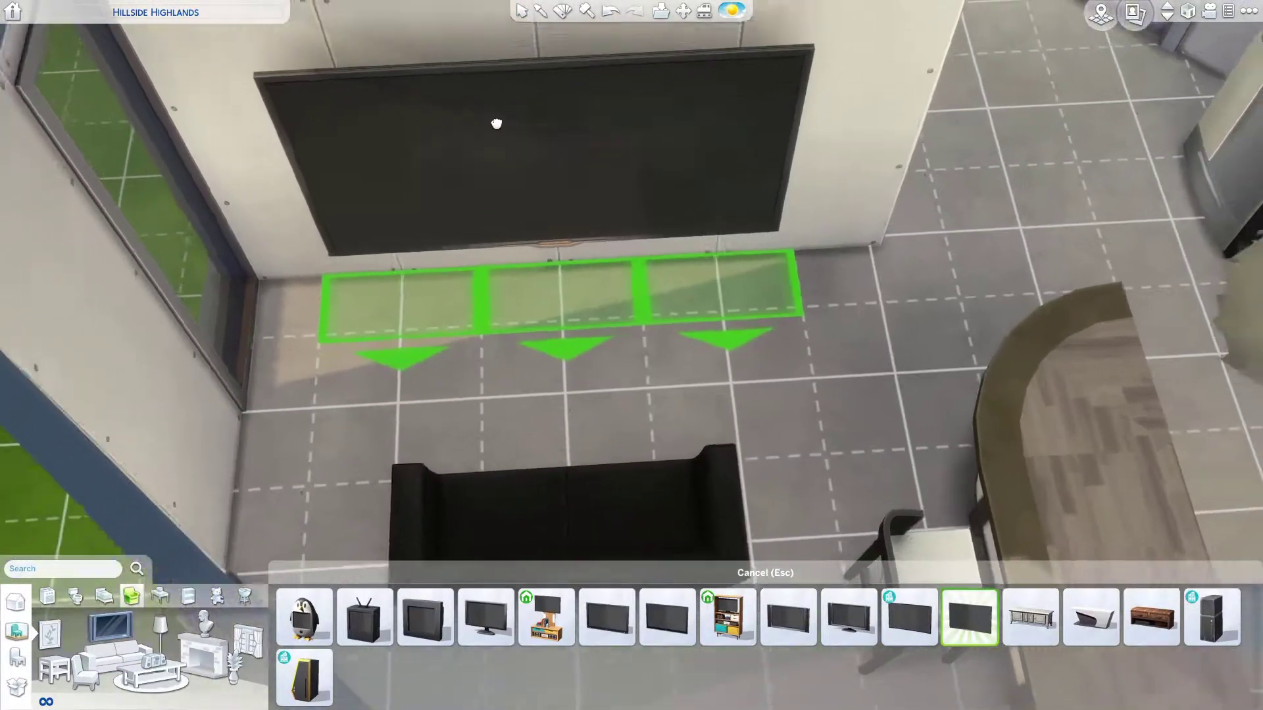
left_click(159, 671)
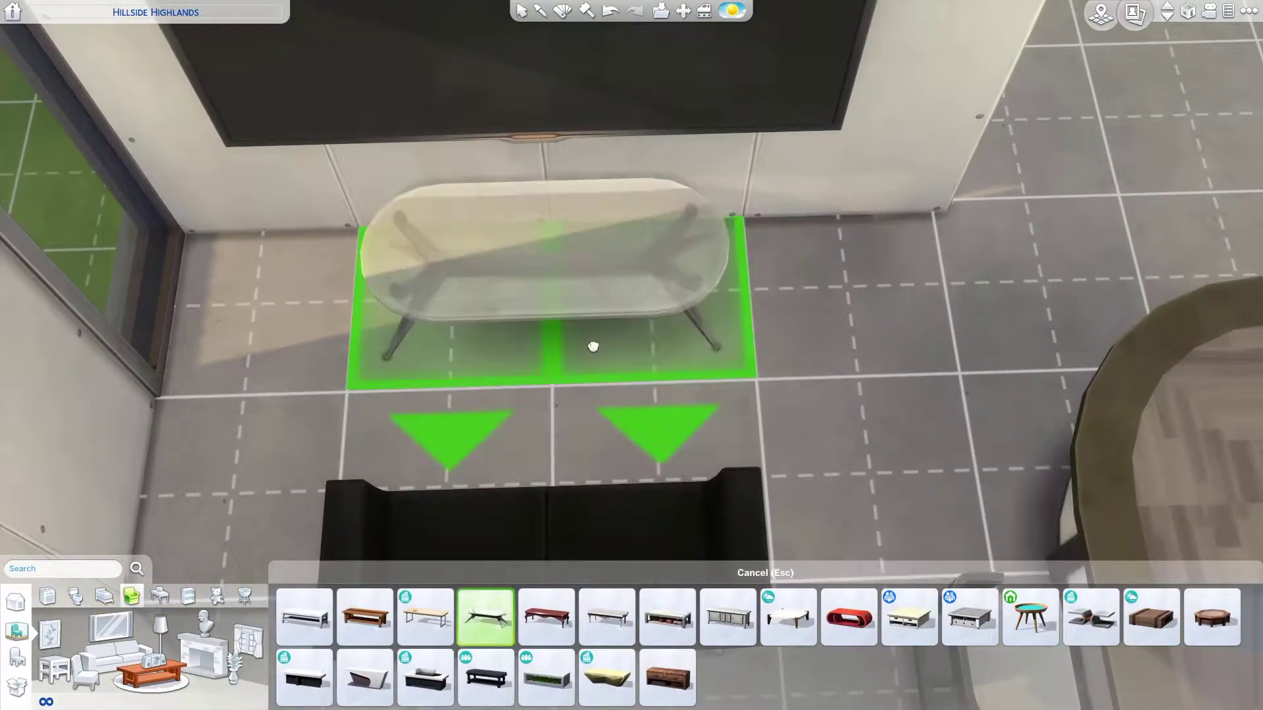
left_click(559, 246)
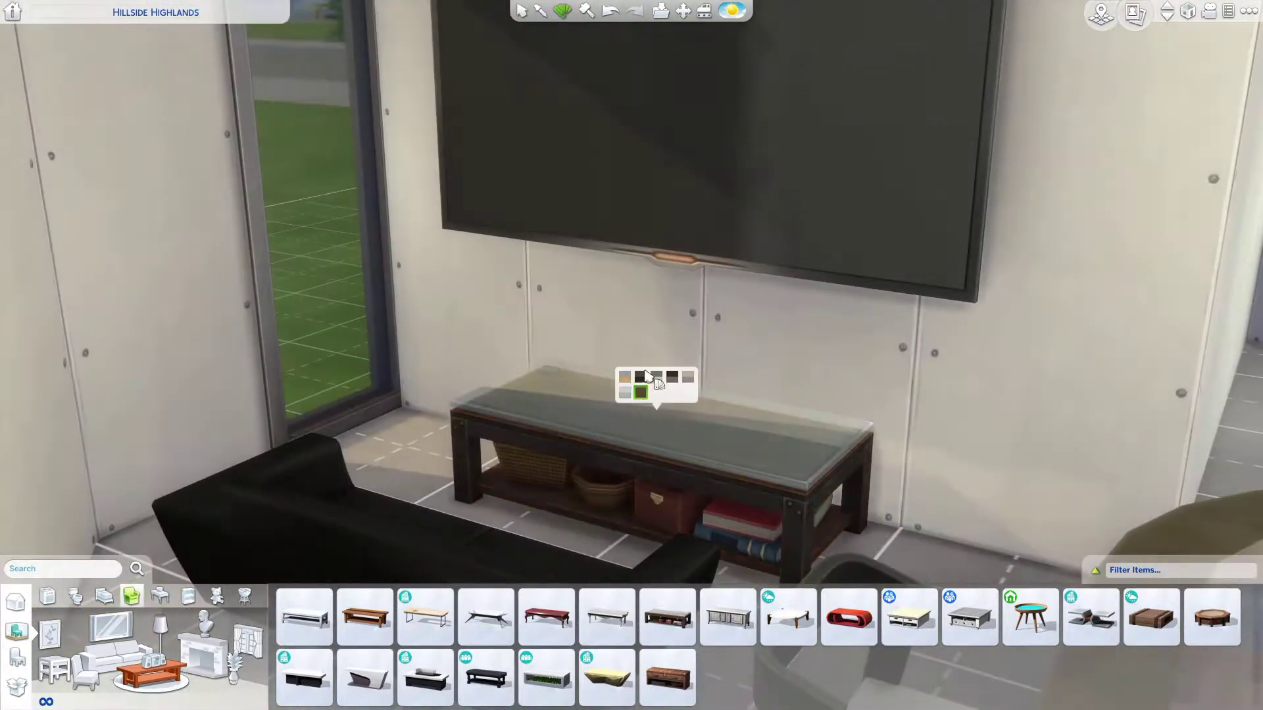
scroll(724, 490, "down", 3)
key("w")
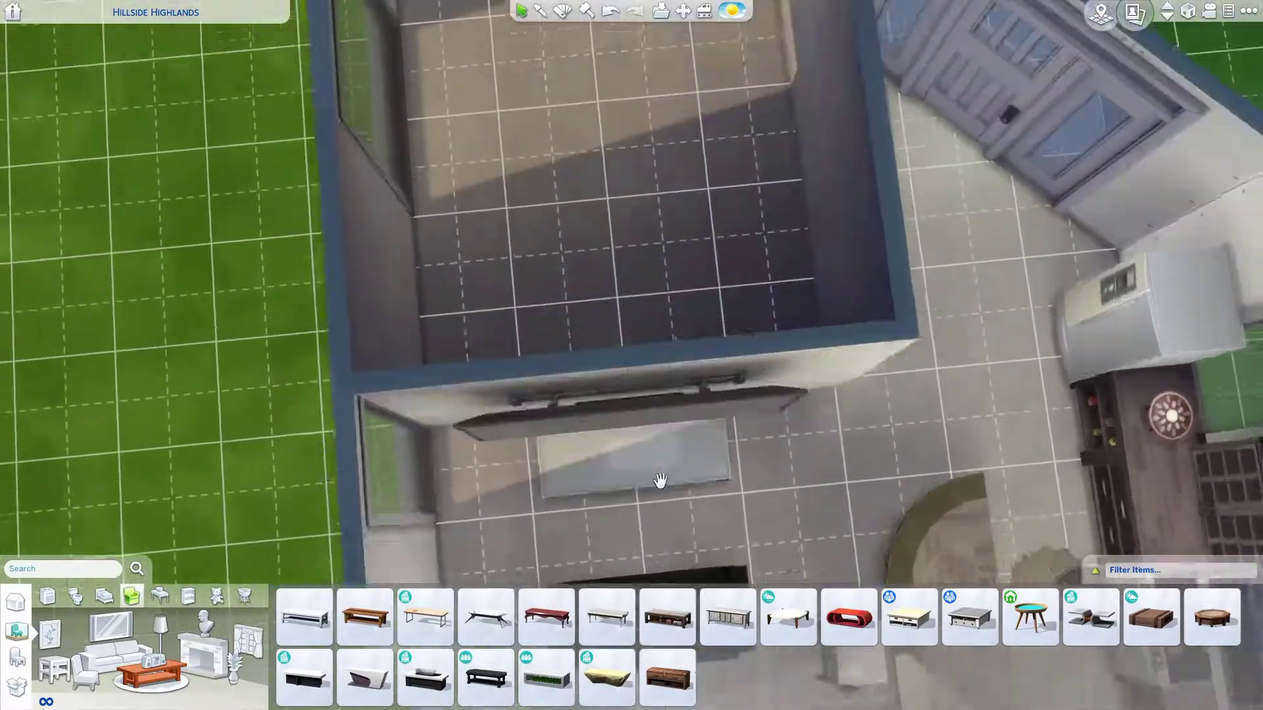
- Adjust the interior walls between the large room and the narrow corner room to shape a small bathroom
scroll(631, 355, "up", 3)
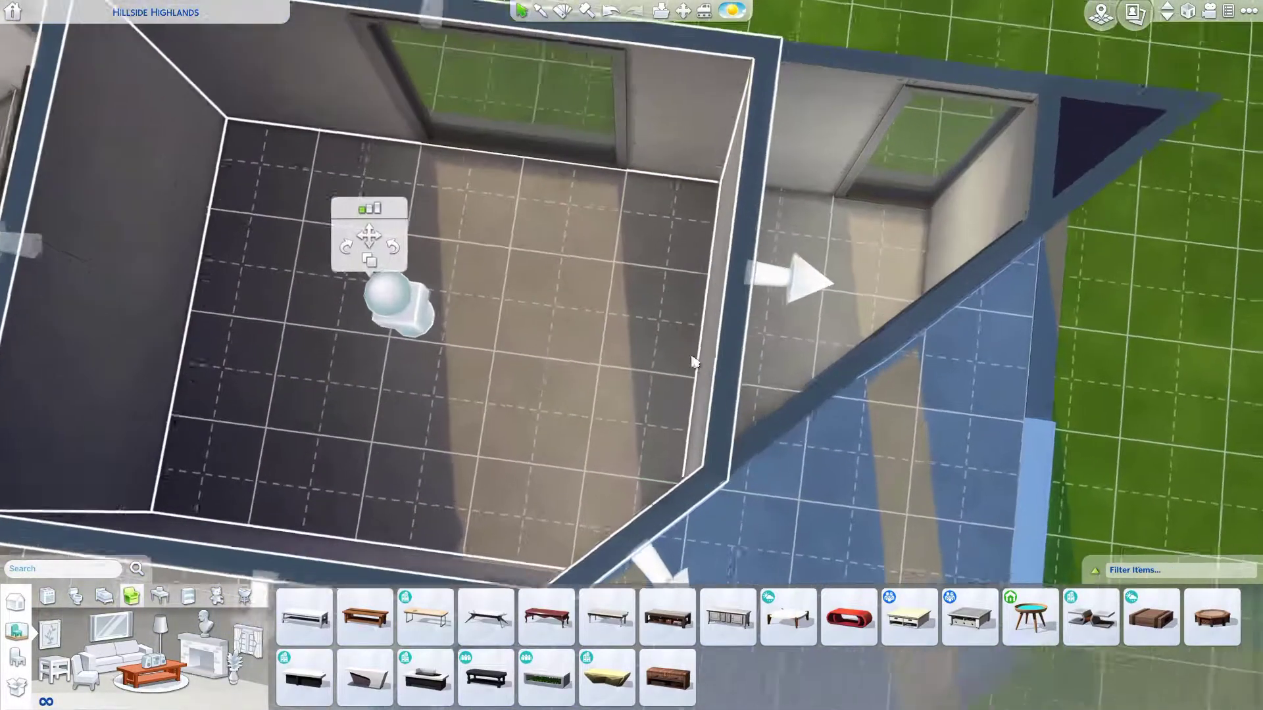
key("F2")
scroll(656, 299, "up", 2)
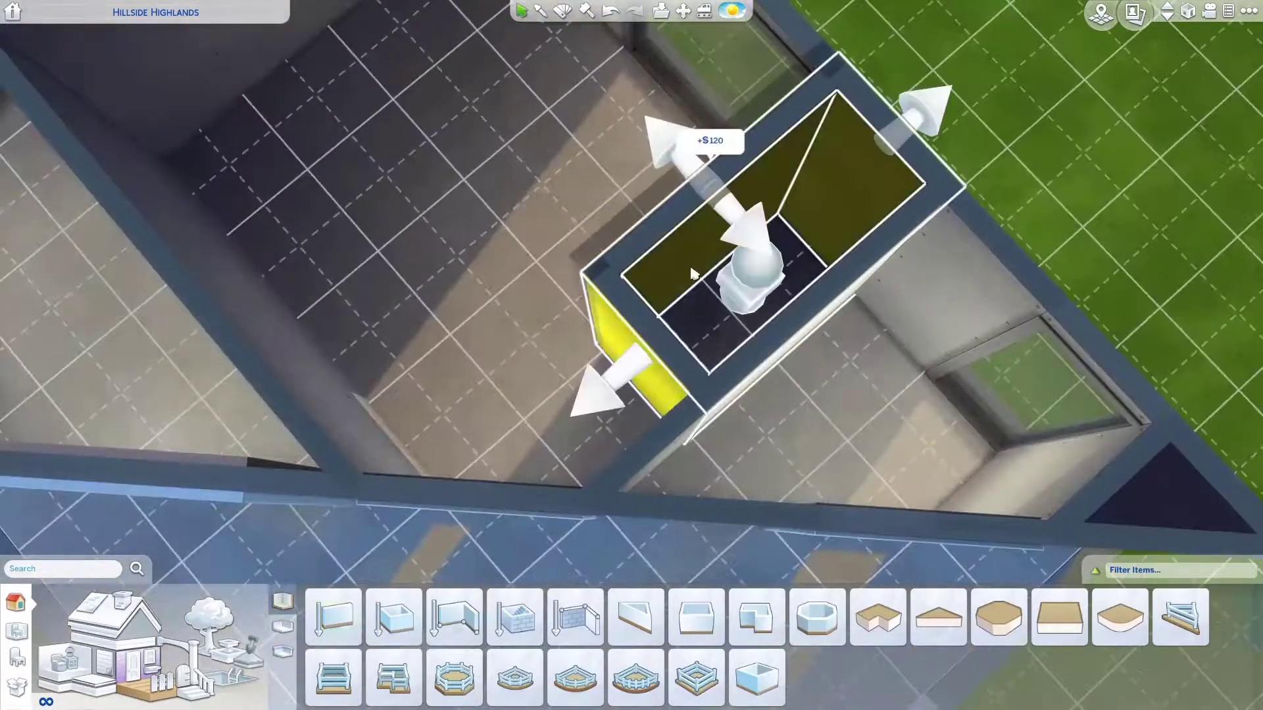
left_click(691, 273)
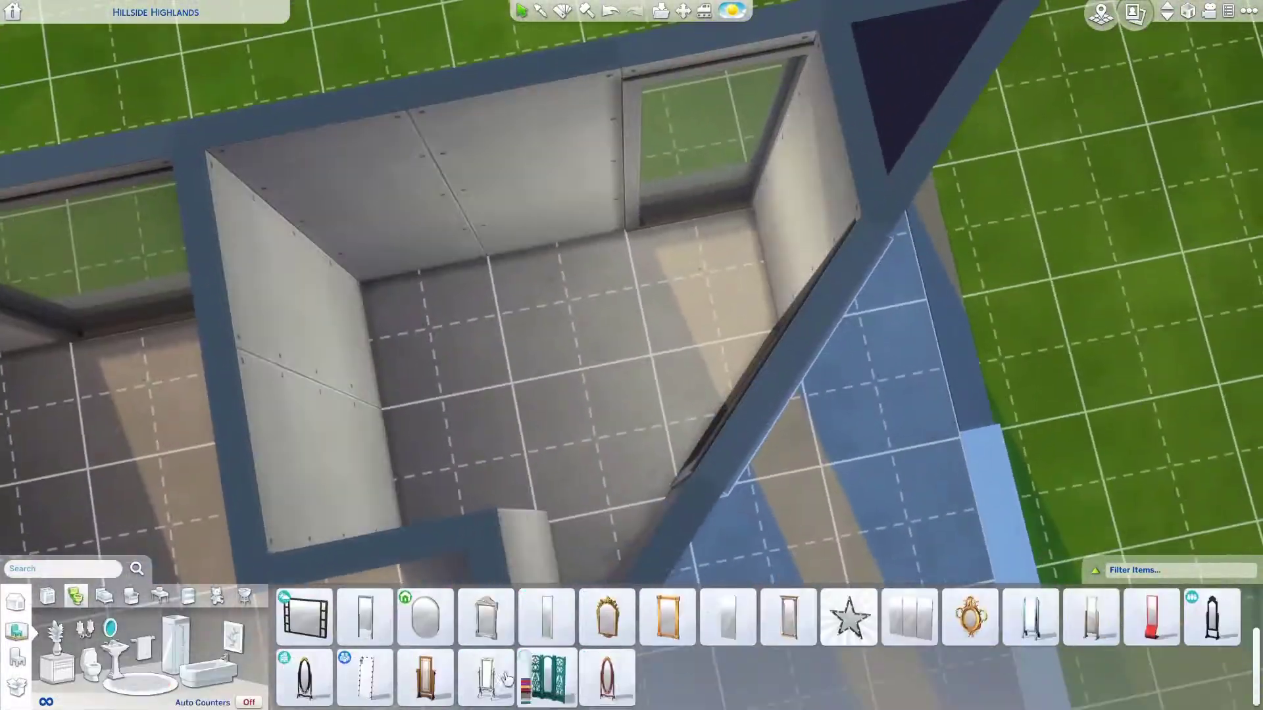
- Straighten the bathroom's stepped inner wall and place an Ain't That A Slate Toilet on the short wall beside the angled window
key("e")
scroll(682, 354, "up", 2)
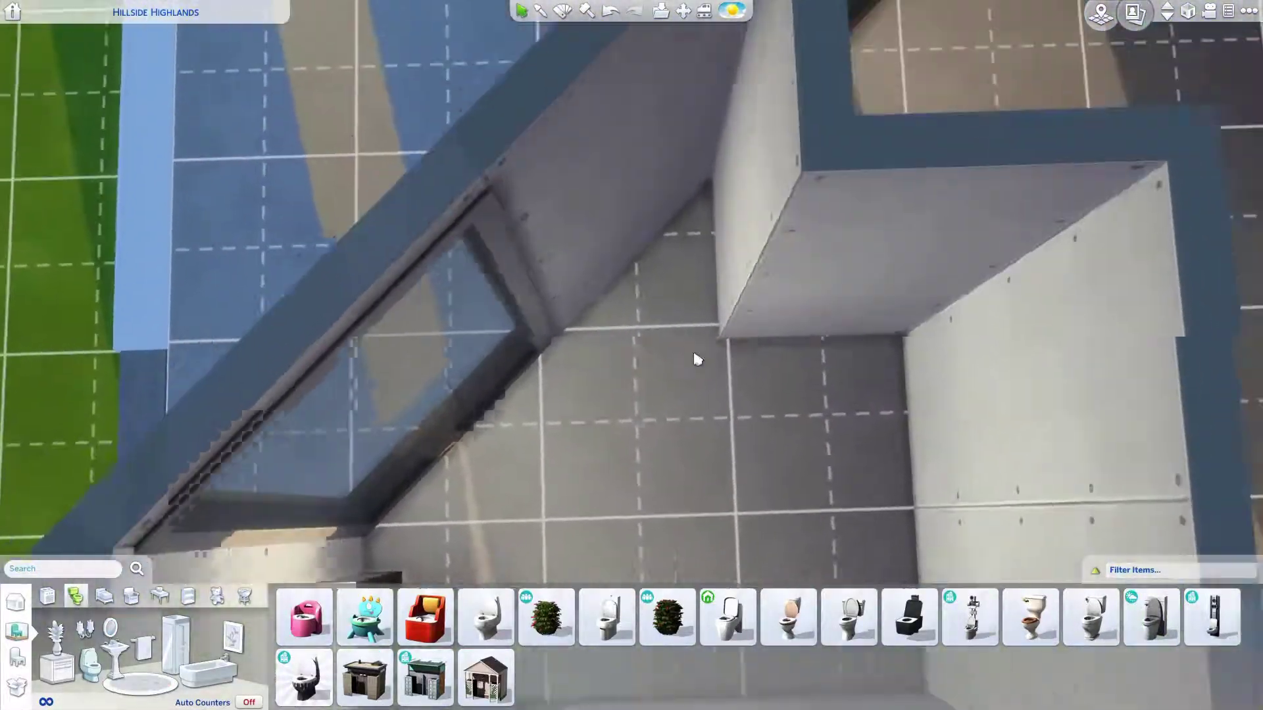
scroll(698, 359, "down", 2)
scroll(916, 268, "up", 2)
key("F2")
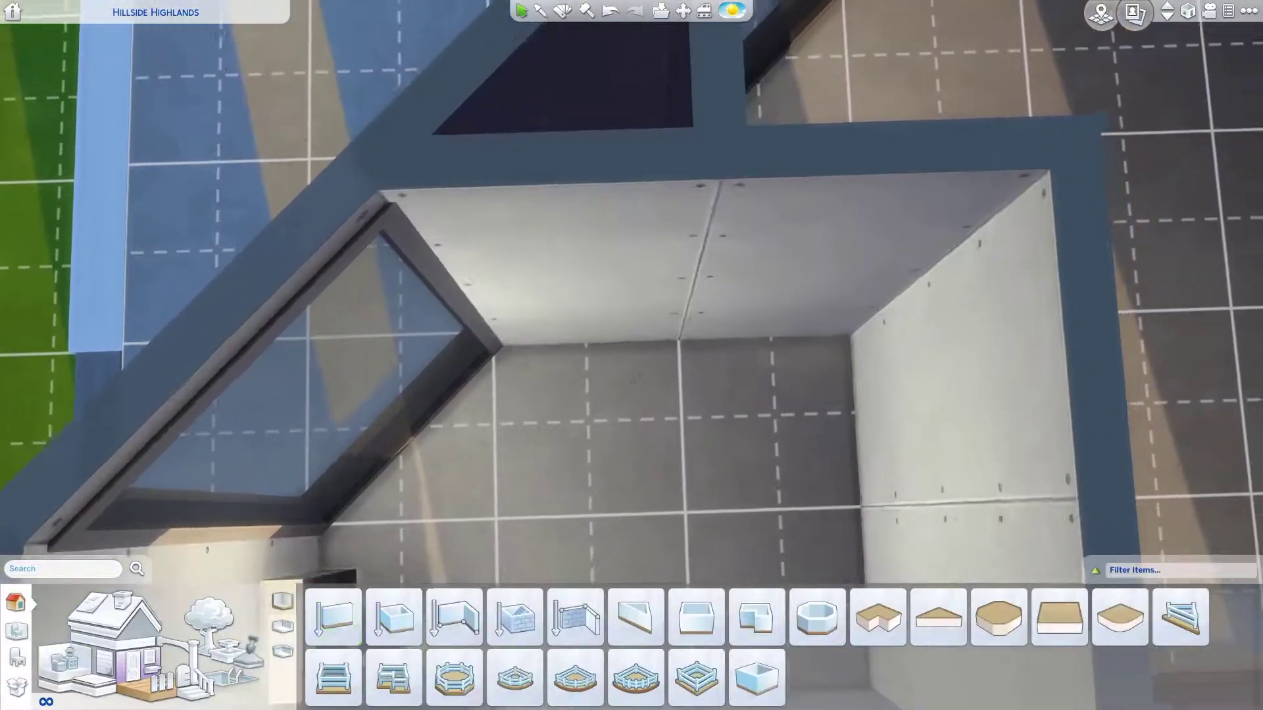
left_click(17, 631)
left_click(97, 672)
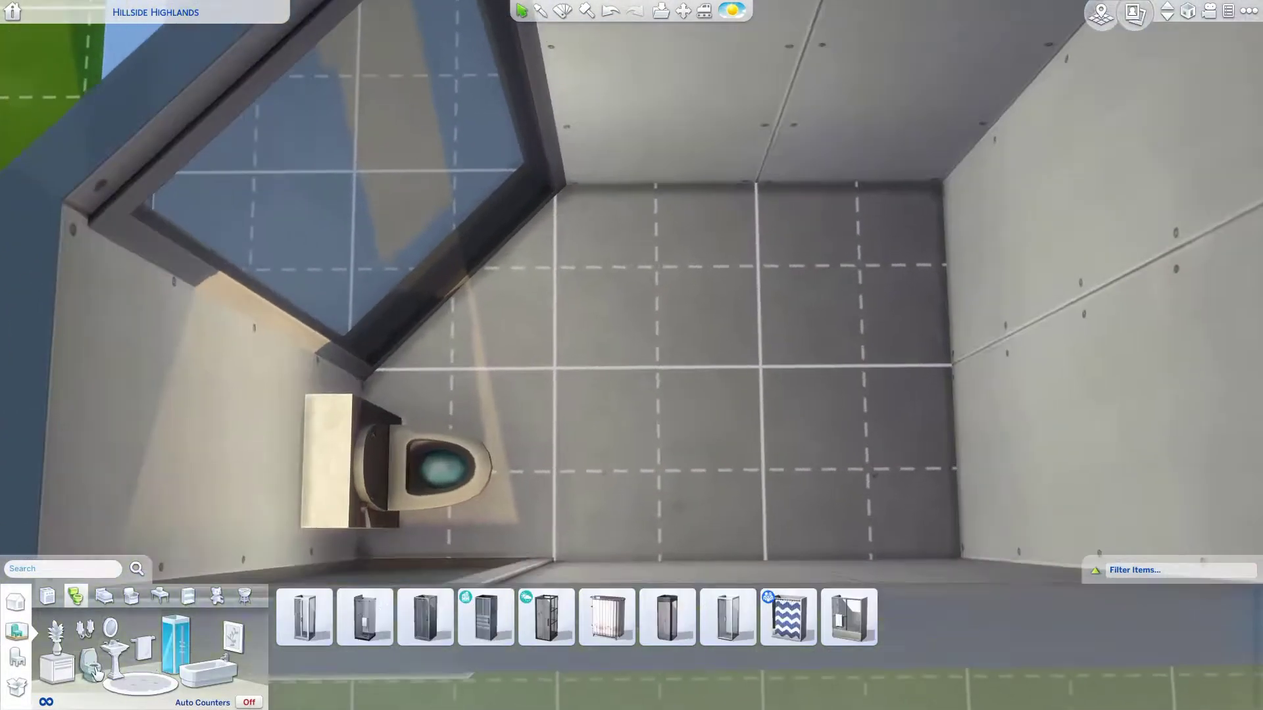
- Try a black bathtub along the bathroom's long inner wall and discard it
left_click(207, 672)
left_click(606, 617)
left_click(756, 282)
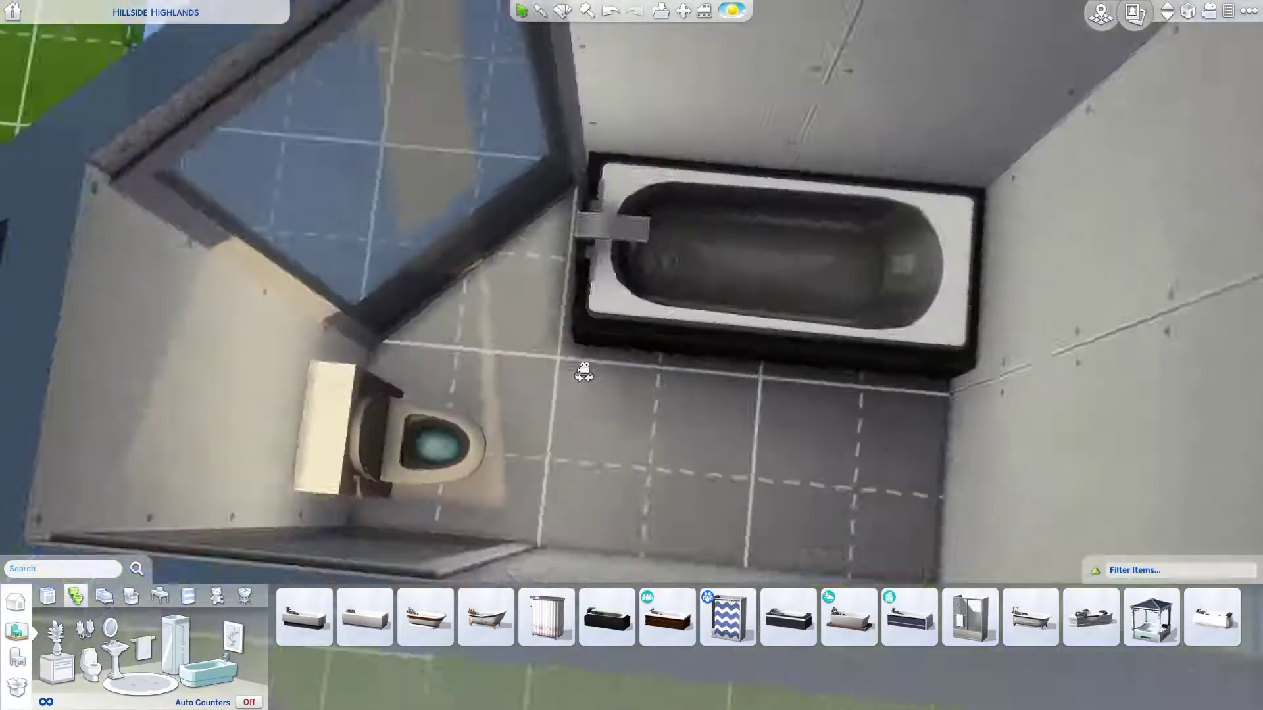
scroll(583, 372, "down", 2)
left_click_drag(777, 276, 125, 578)
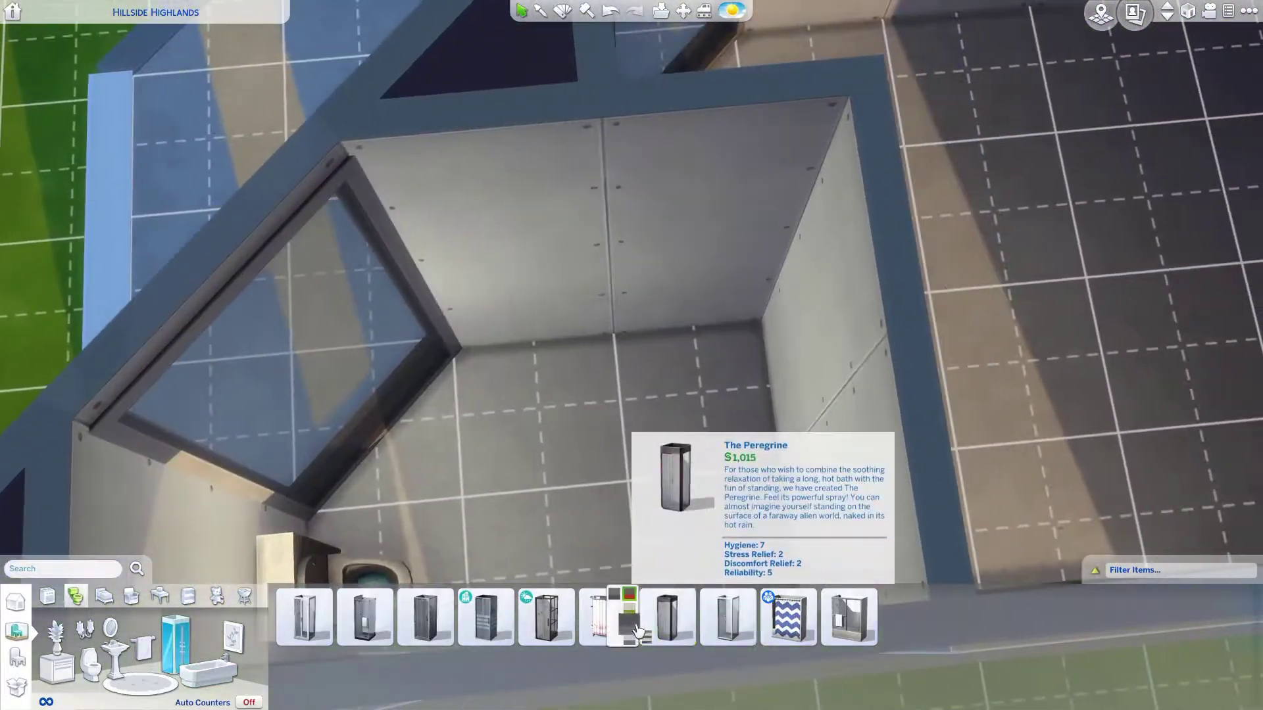
- Place a black The Peregrine shower in the bathroom's inner corner, opposite the angled window
left_click(667, 617)
left_click(605, 366)
scroll(536, 384, "up", 2)
- Swap the toilet and shower, with the toilet in the inner corner and the shower by the angled window
left_click(536, 385)
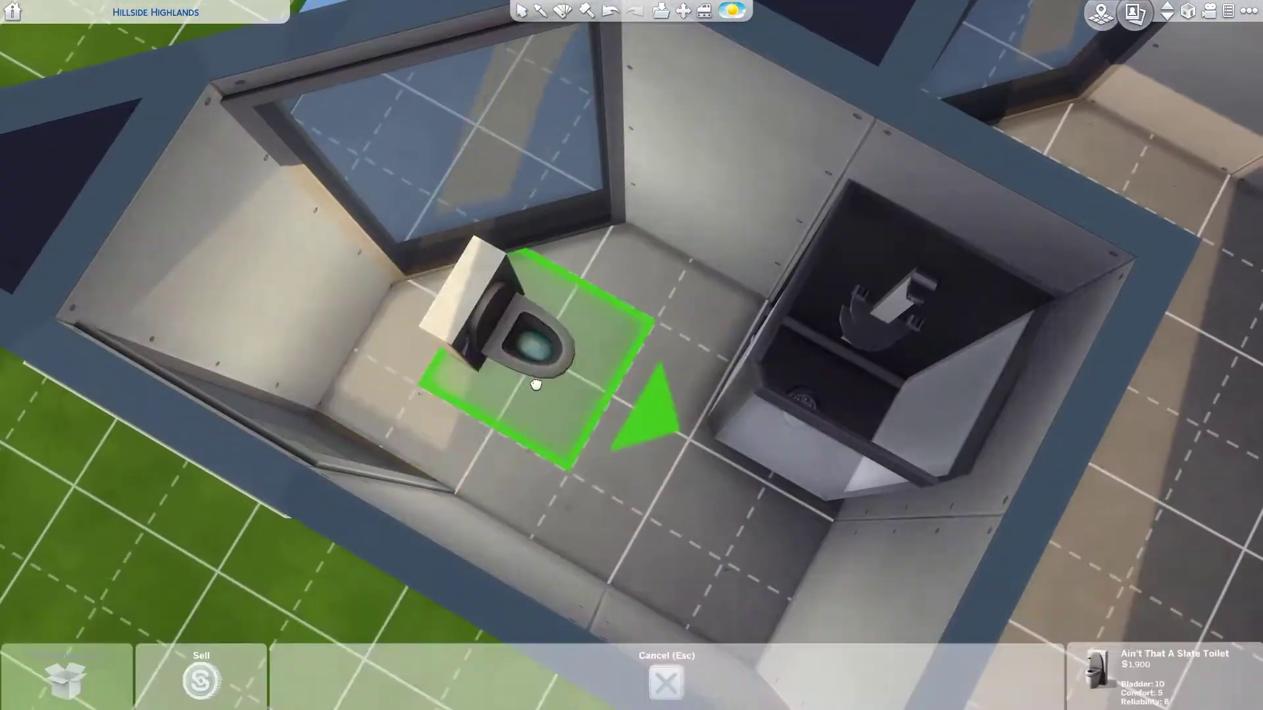
left_click(536, 385)
left_click(338, 358)
left_click(564, 394)
left_click(556, 293)
left_click(640, 459)
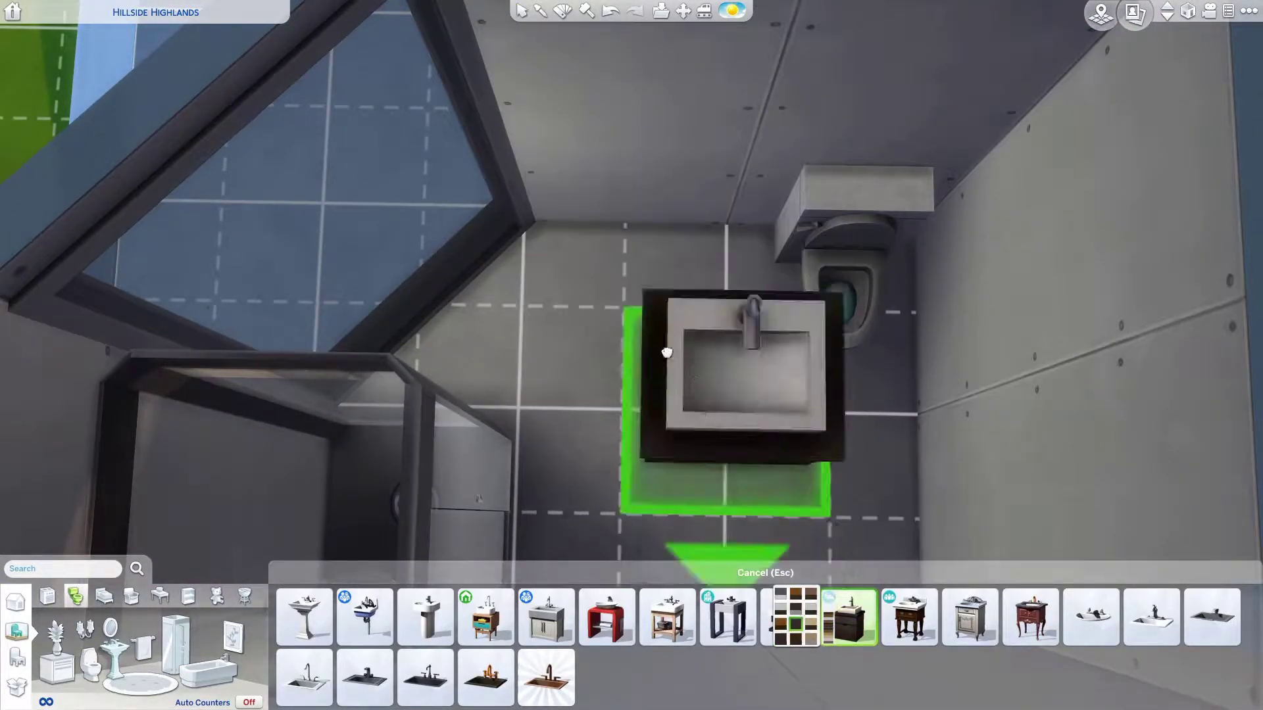
- Place a slate sink with a gold tap between the window and the toilet, and hang a round dark ceiling light
left_click(664, 317)
scroll(815, 611, "down", 3)
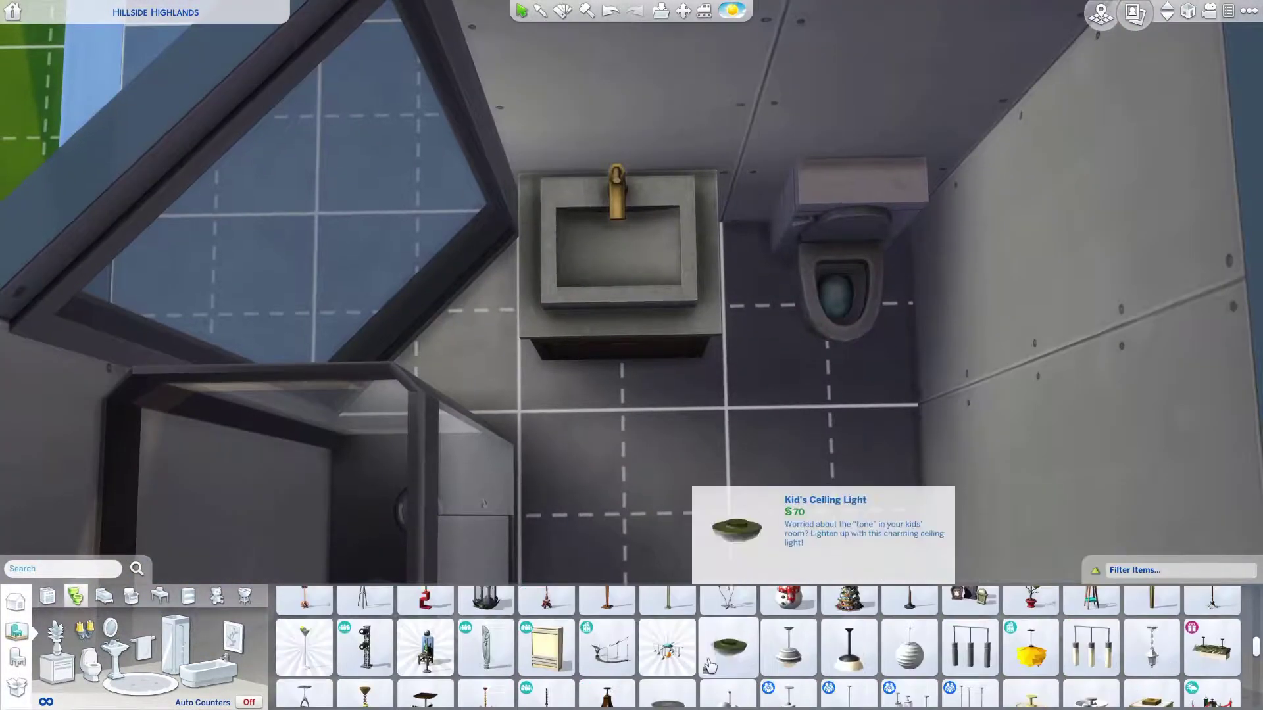
left_click(816, 612)
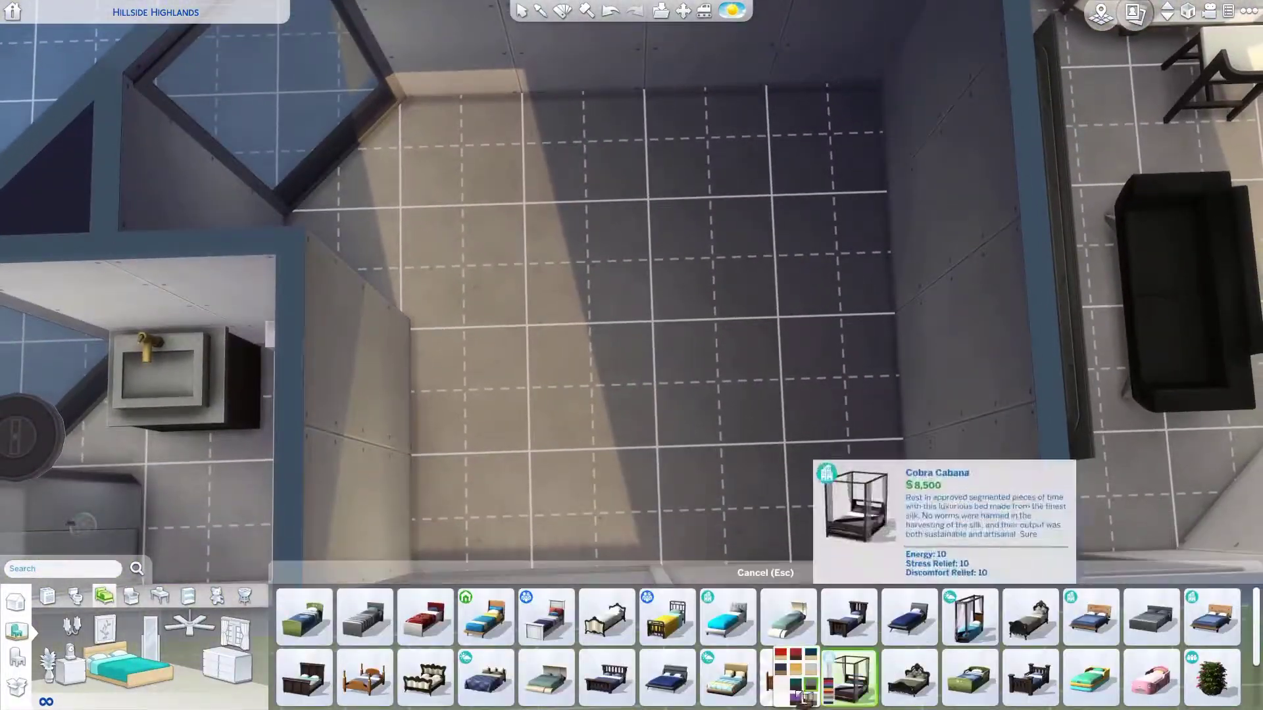
- Place a Cobra Cabana canopy bed with dark grey bedding against the bedroom wall facing the entrance
left_click(799, 695)
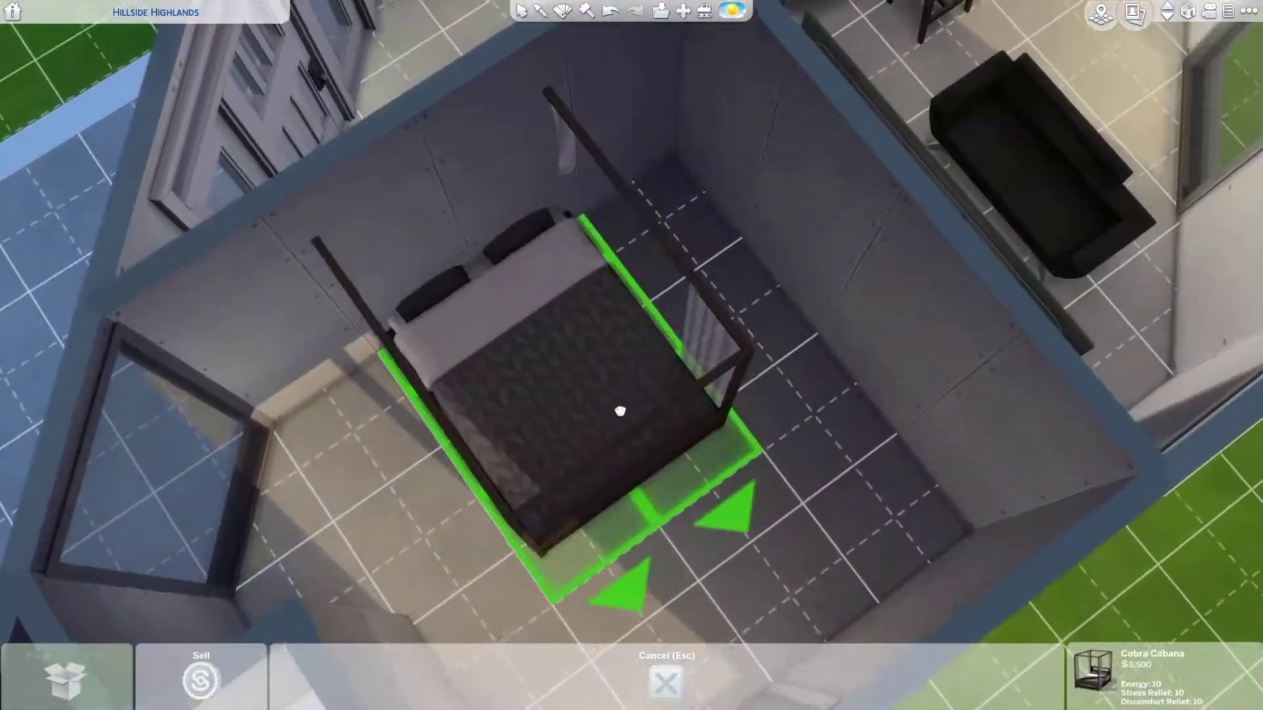
left_click(620, 412)
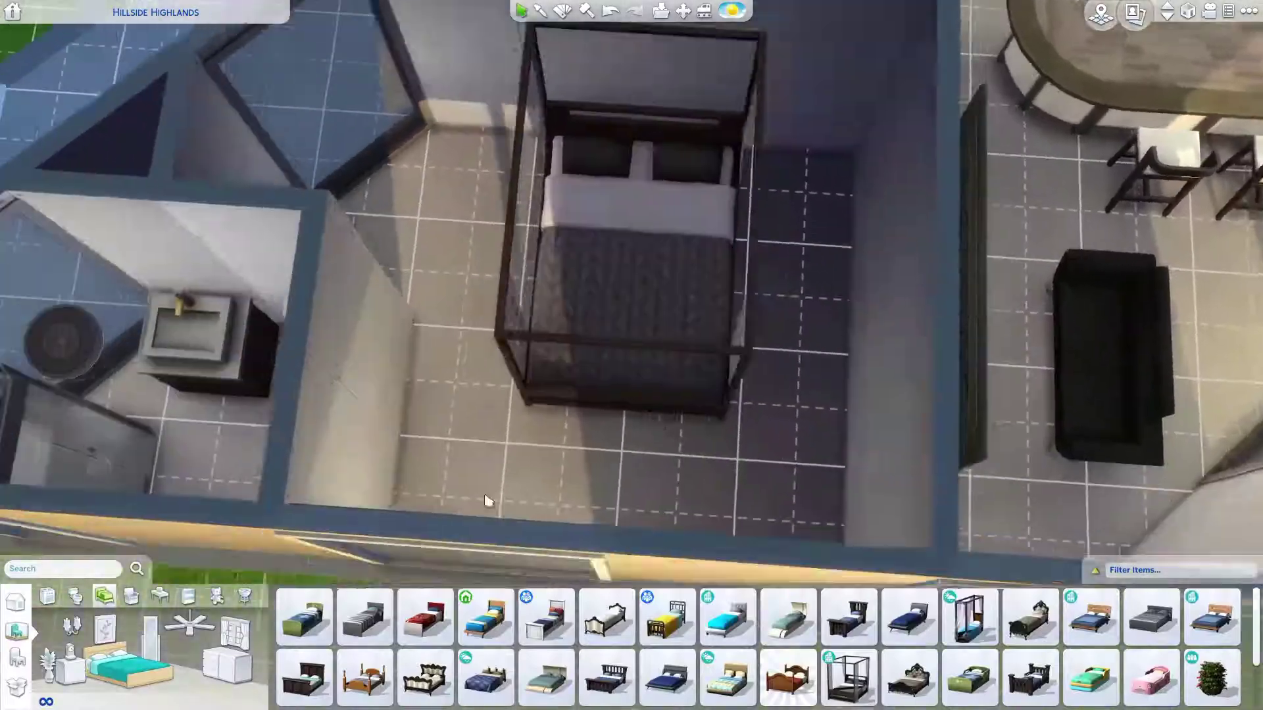
- Hang dark brown Blinds de Nuit over the bathroom's angled window
left_click(365, 616)
left_click(372, 305)
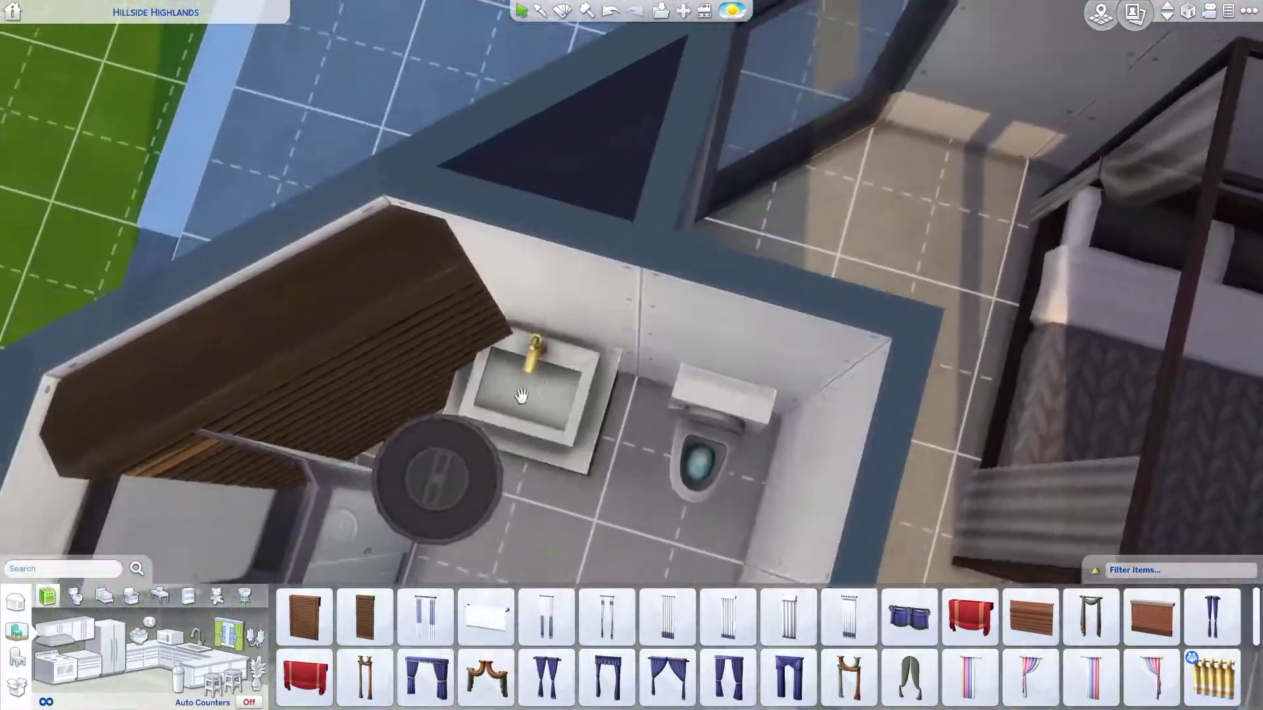
- Reposition the slate sink, the window blinds and the Peregrine shower around the bathroom's angled window
left_click(521, 396)
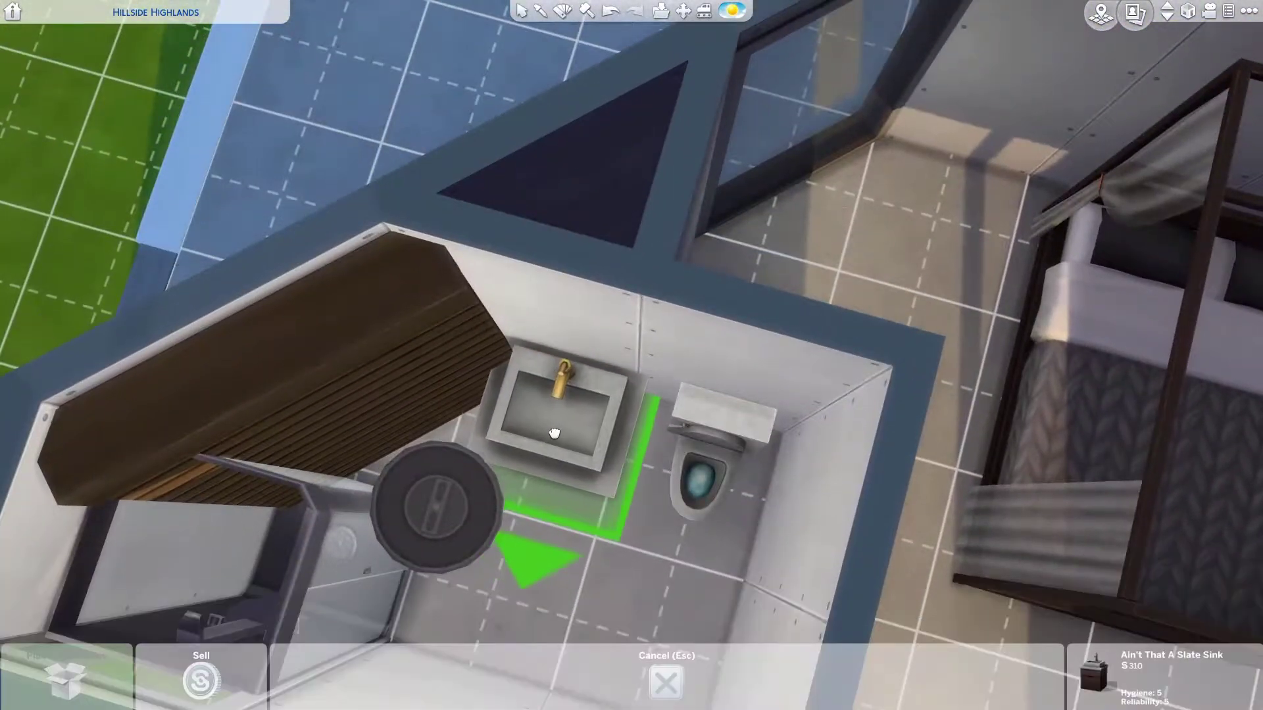
left_click(577, 437)
left_click(515, 264)
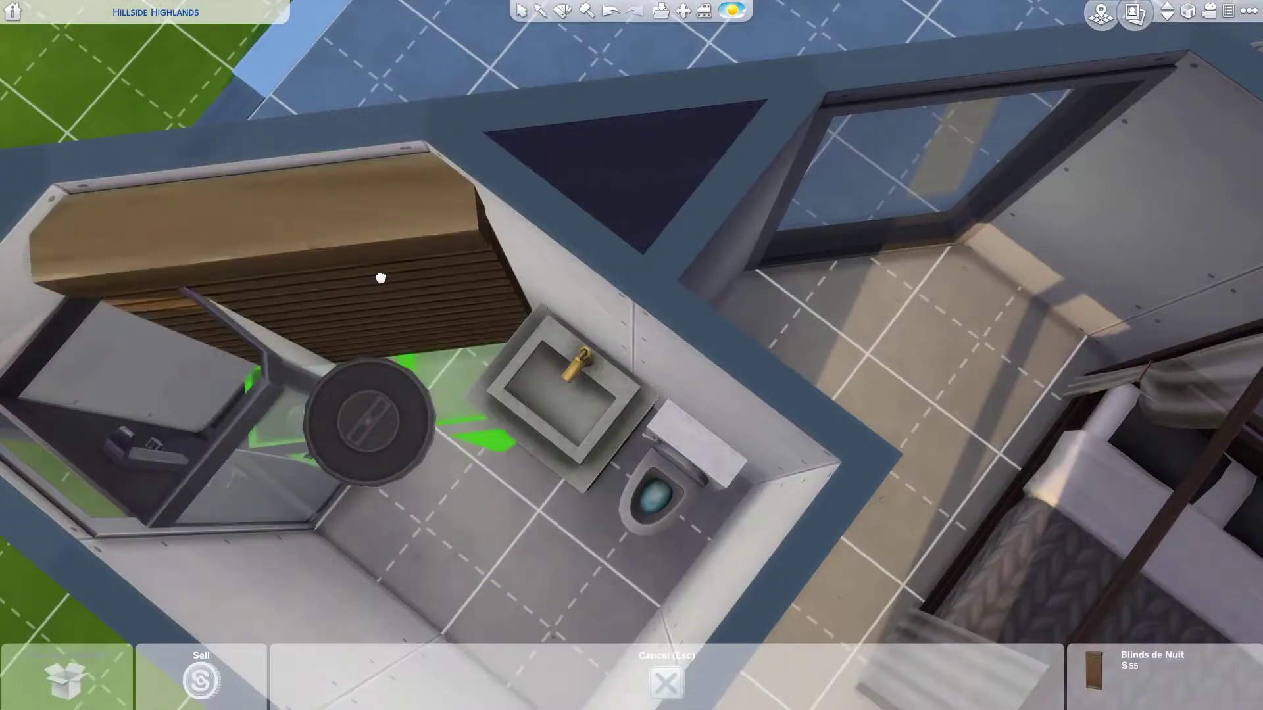
left_click(380, 278)
left_click(93, 442)
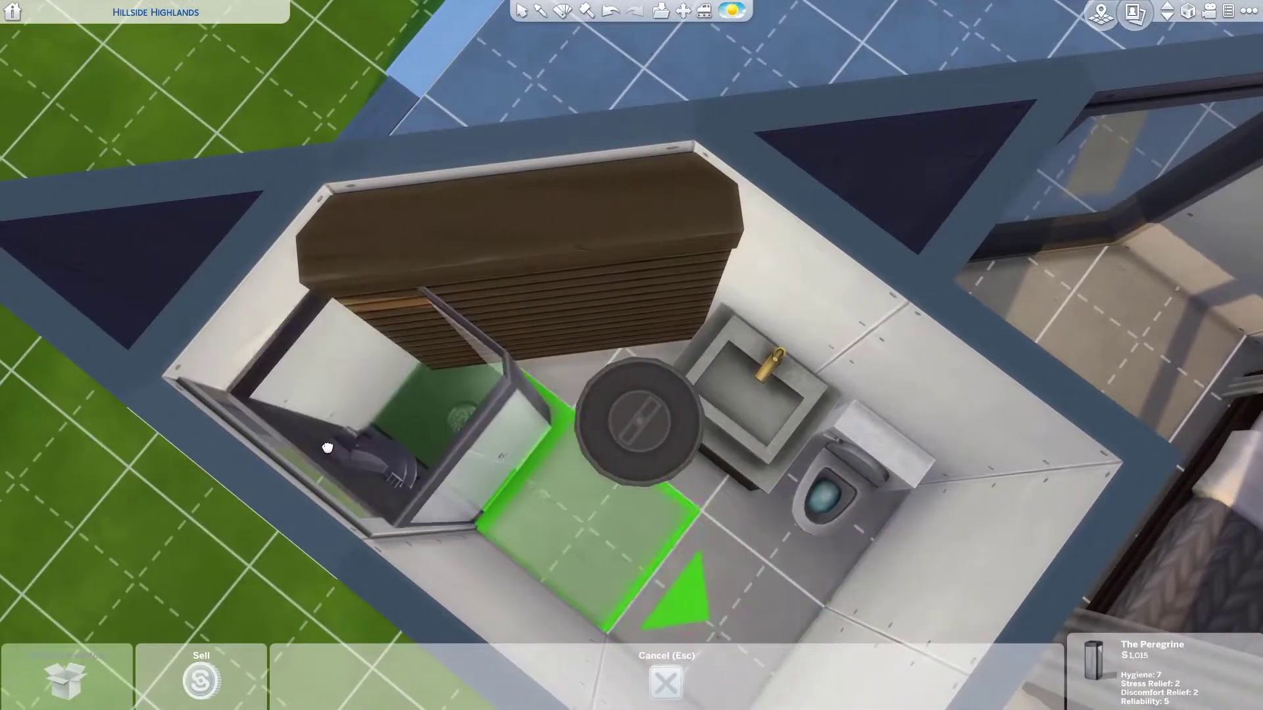
left_click(327, 448)
- Hang leaf-patterned simple curtains with gold rods on the bedroom's angled window and on its straight exterior window
left_click(103, 595)
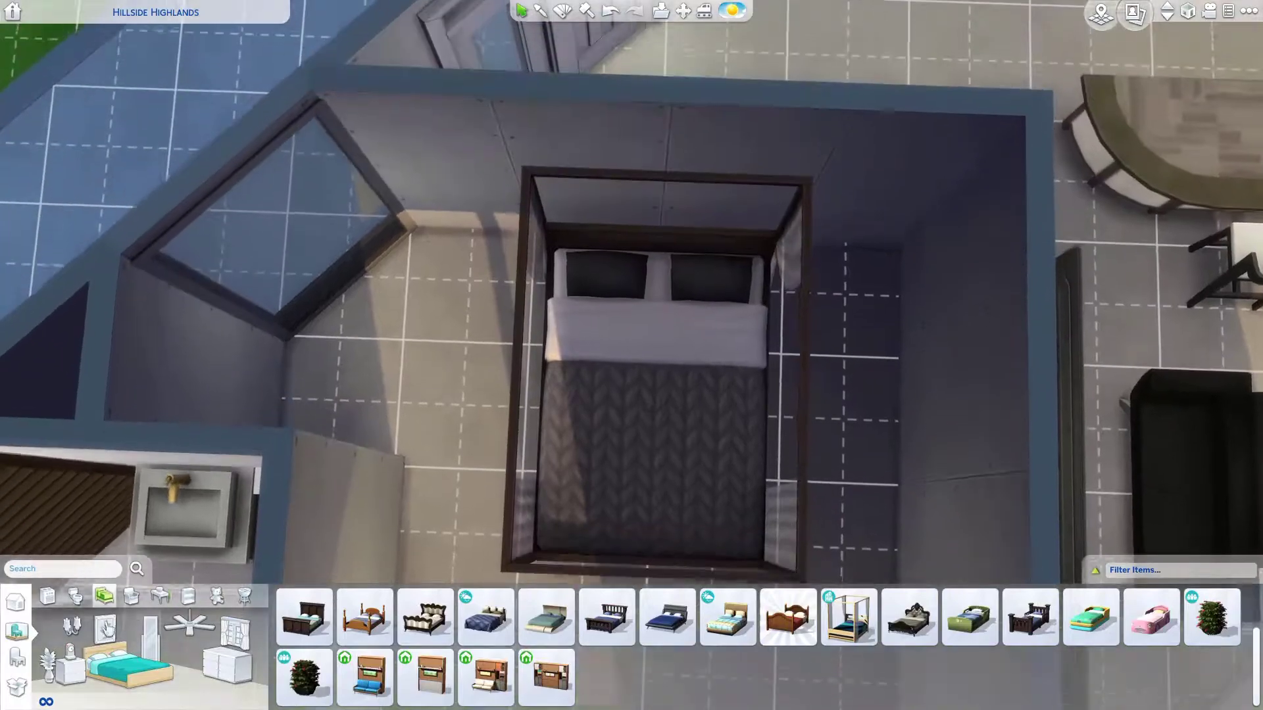
left_click(105, 628)
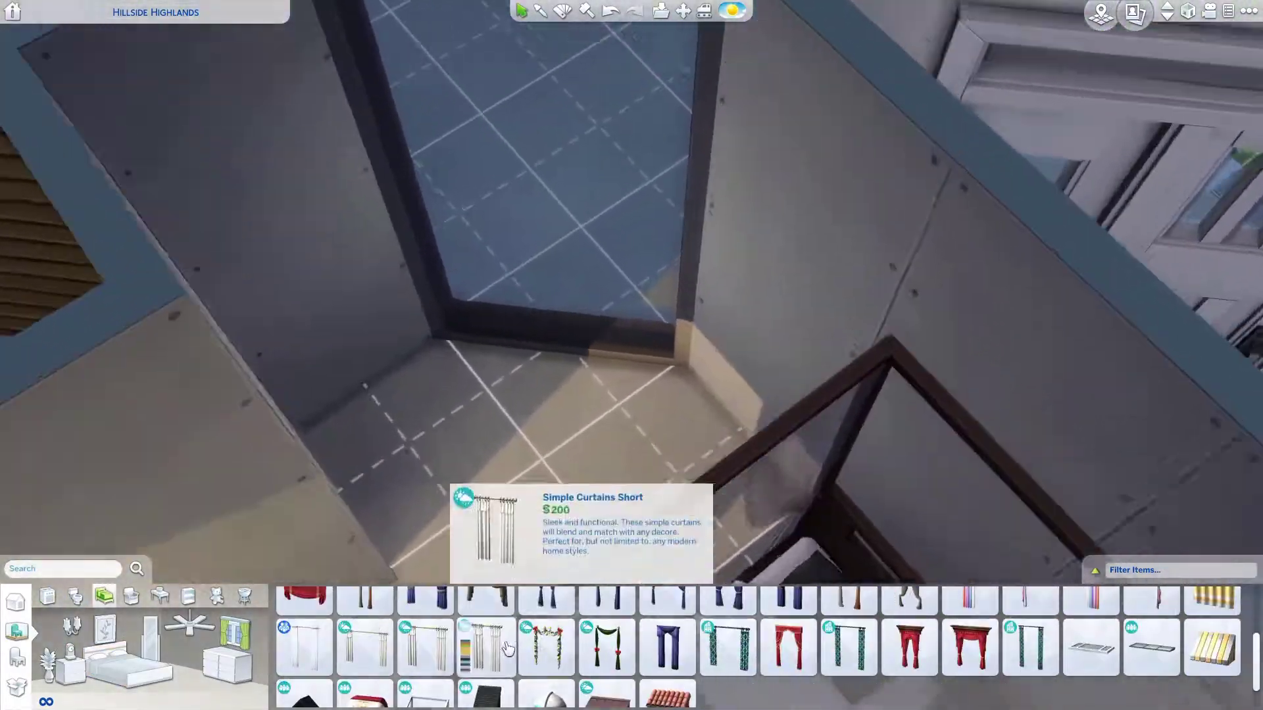
left_click(481, 644)
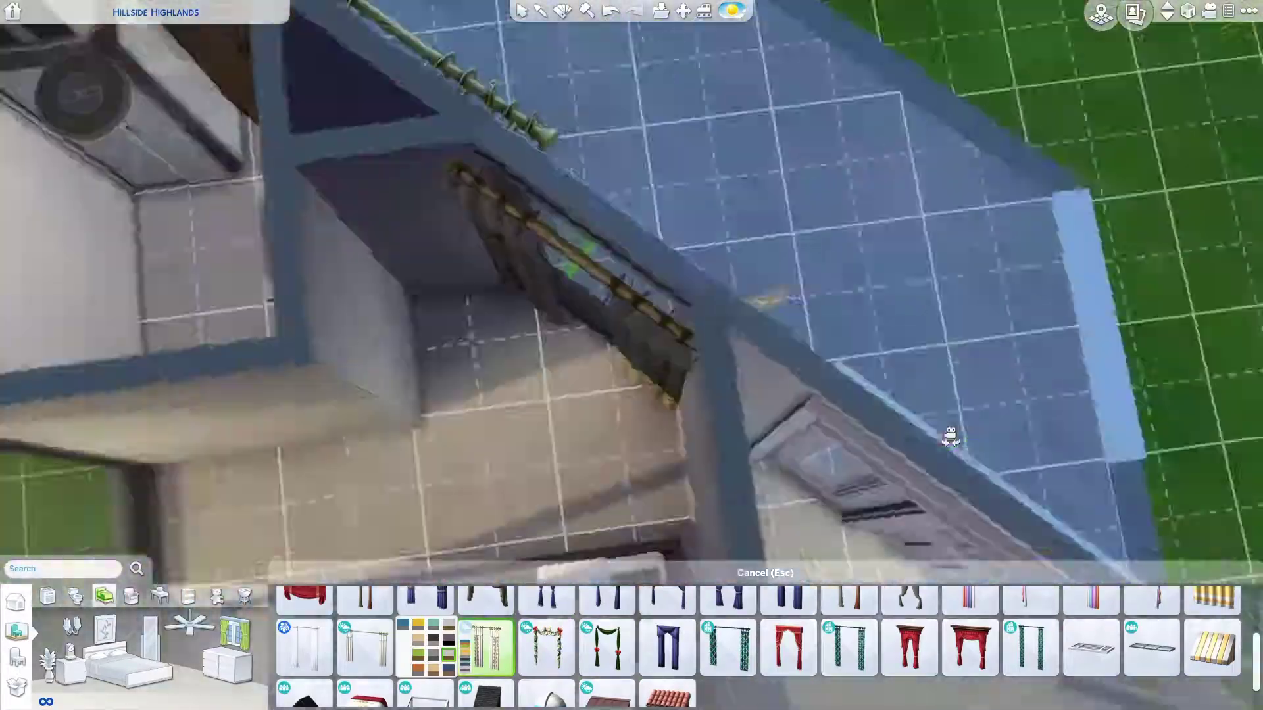
key("e")
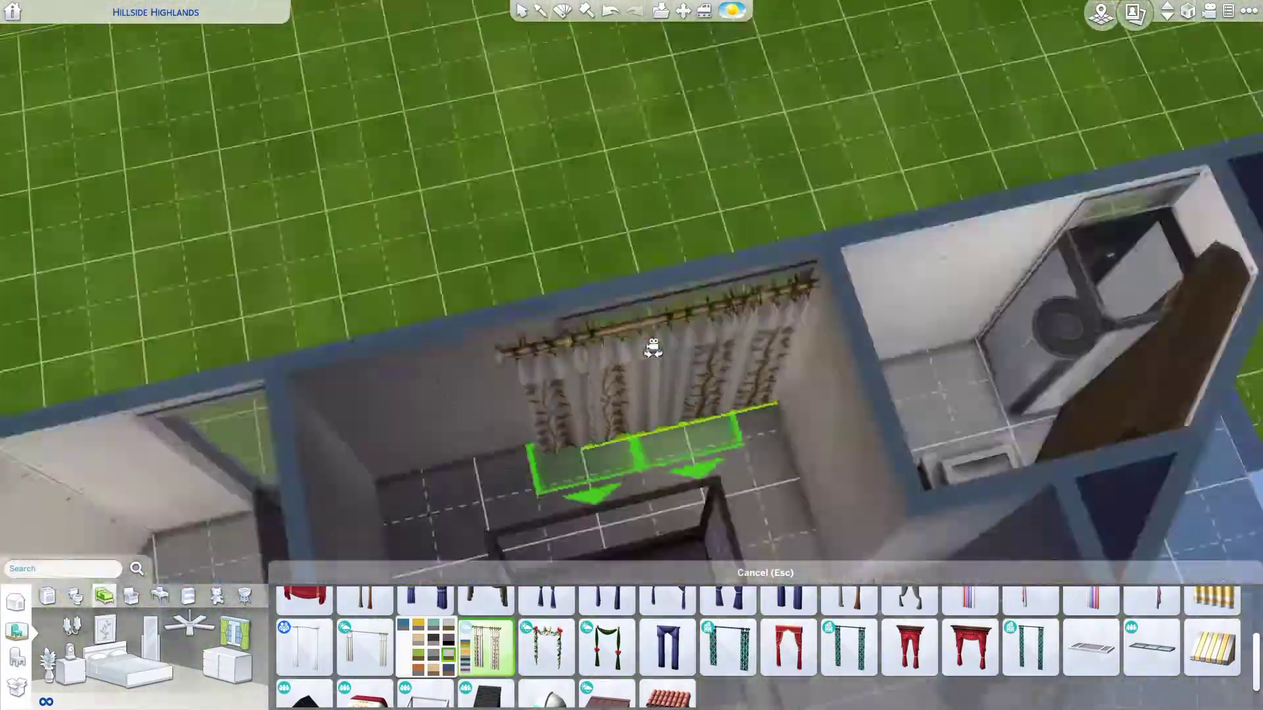
left_click(653, 348)
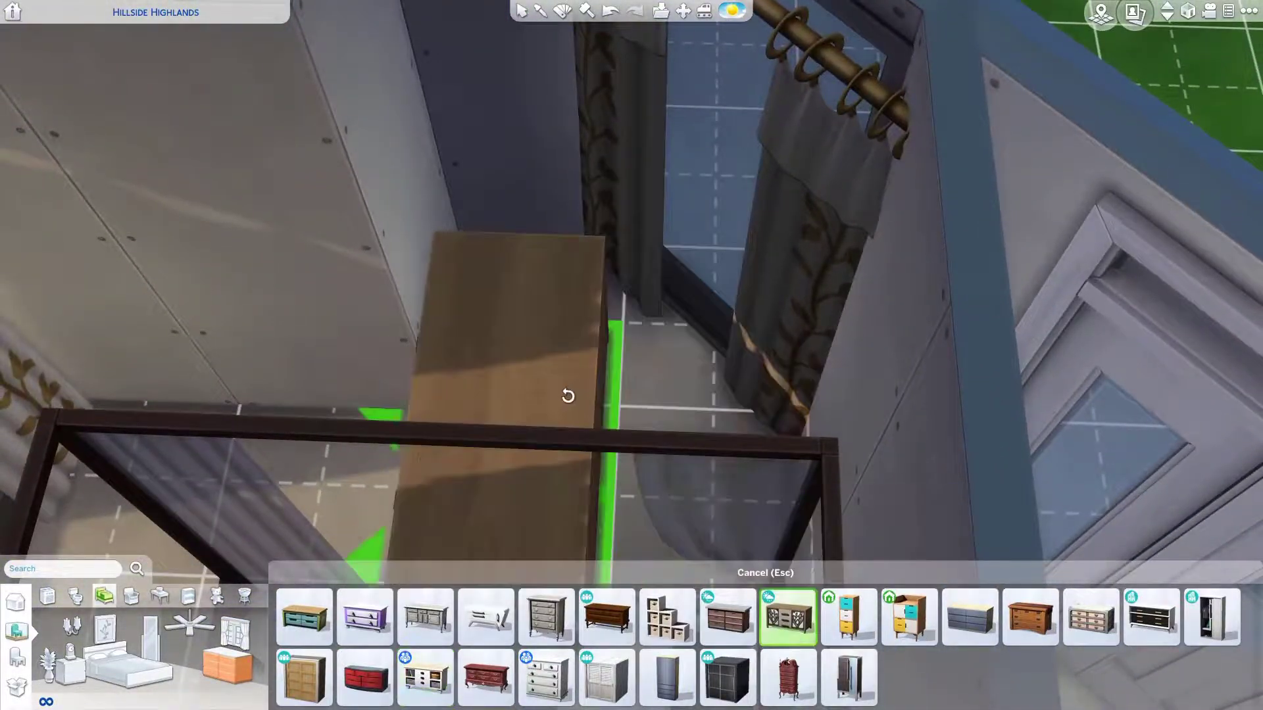
- Place a wooden dresser with leaf-carved doors beneath the bedroom's angled window, turned to follow the diagonal wall
left_click_drag(567, 395, 697, 304)
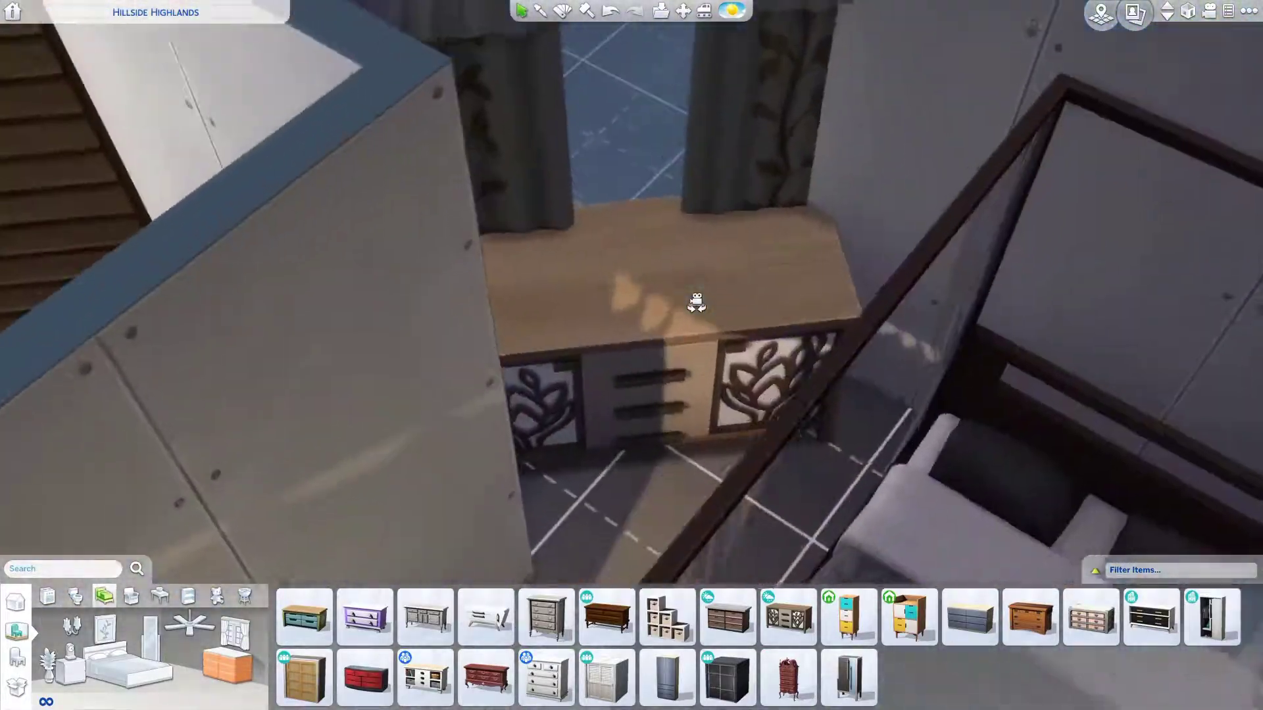
scroll(696, 305, "down", 3)
scroll(577, 136, "up", 3)
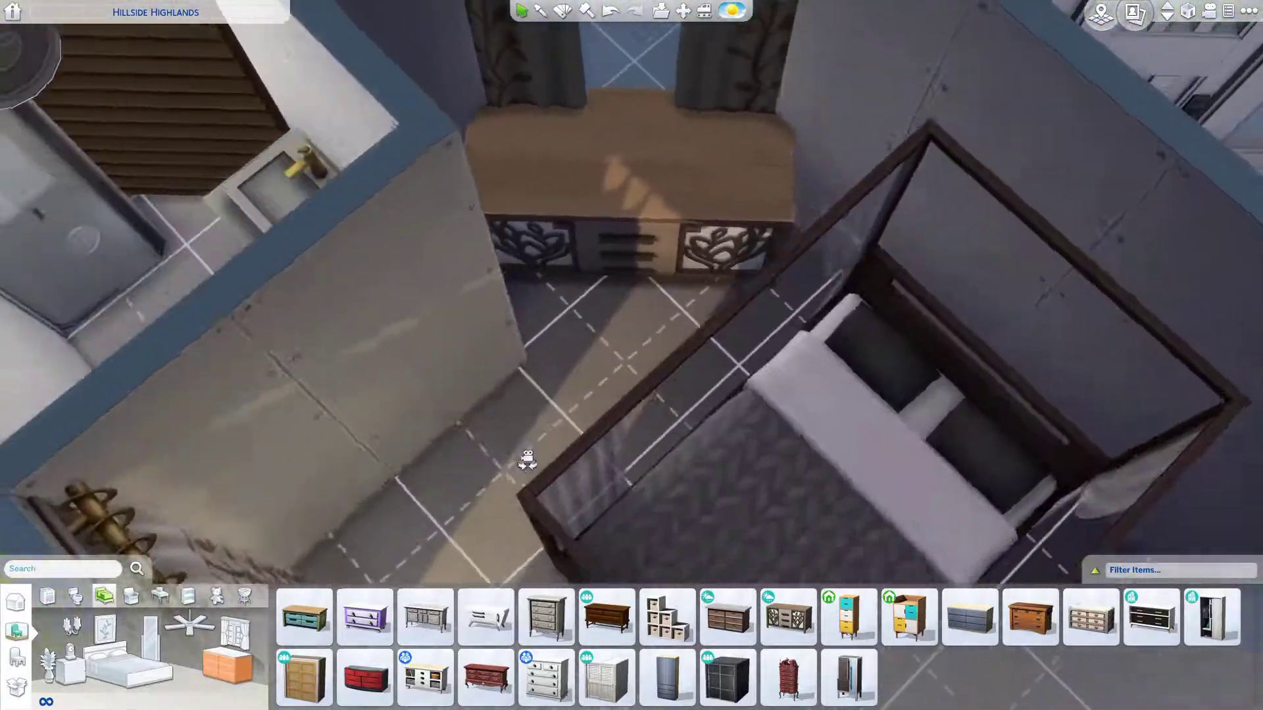
key("e")
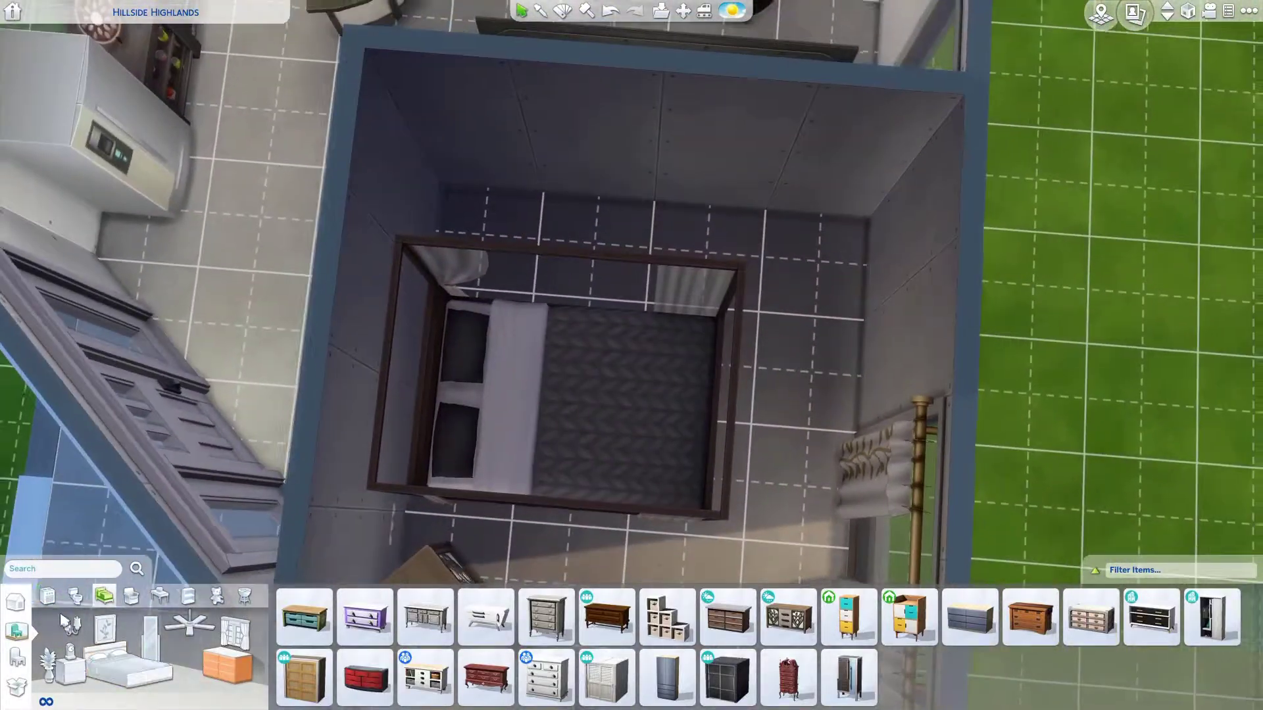
- Install a Plain Wooden Door in the bedroom wall on the entrance side, near the living-room corner
key("F3")
left_click(169, 663)
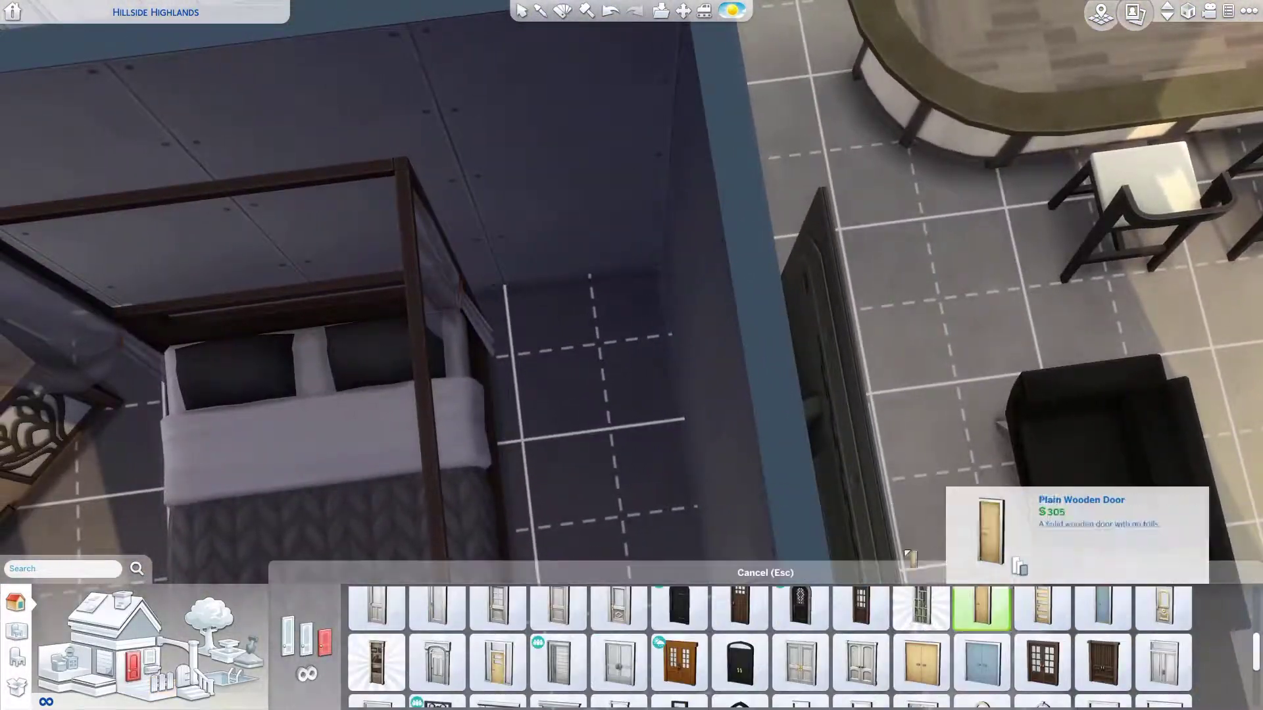
left_click(981, 609)
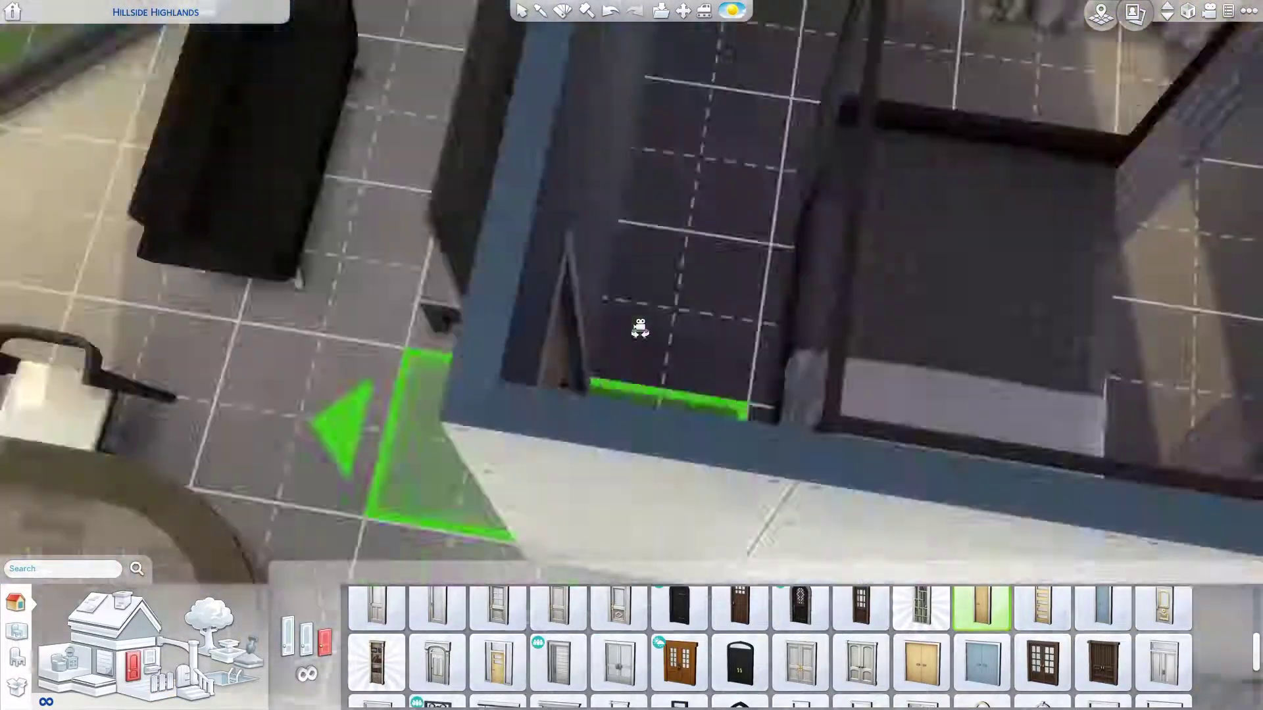
left_click(638, 395)
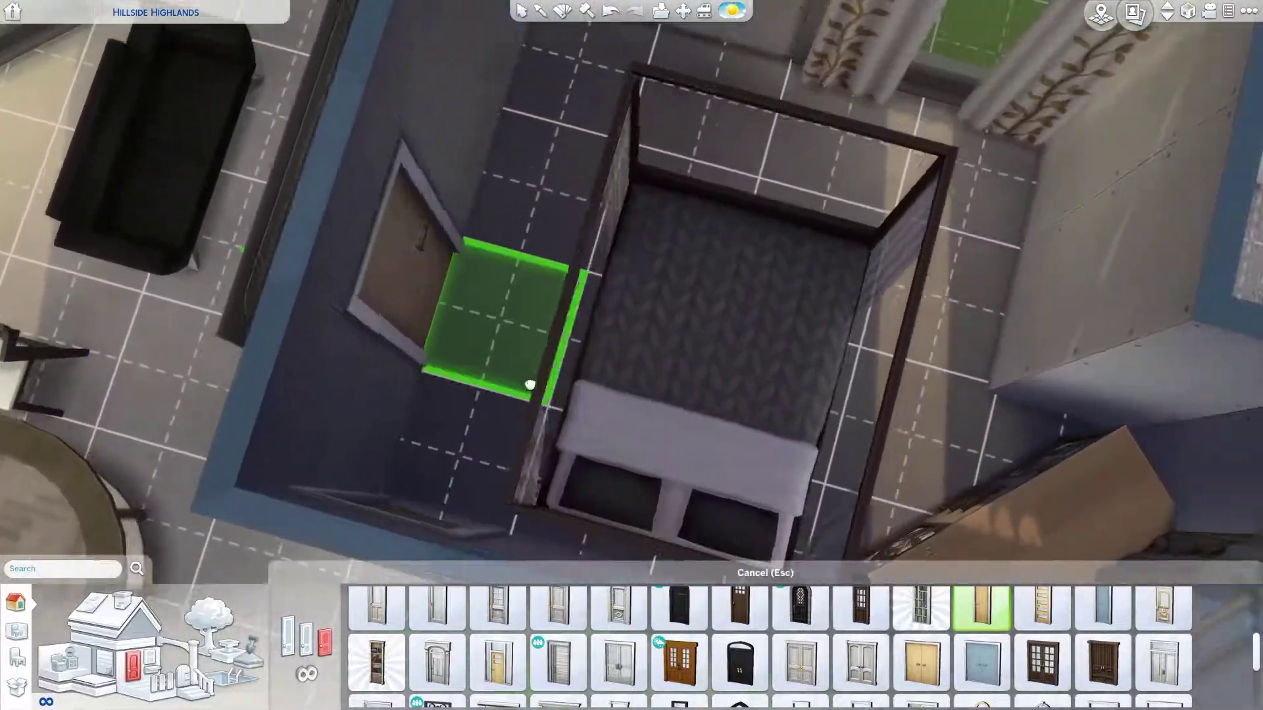
- Turn the canopy bed against the exterior window wall and fit a matching wooden door between the bedroom and bathroom
left_click(465, 386)
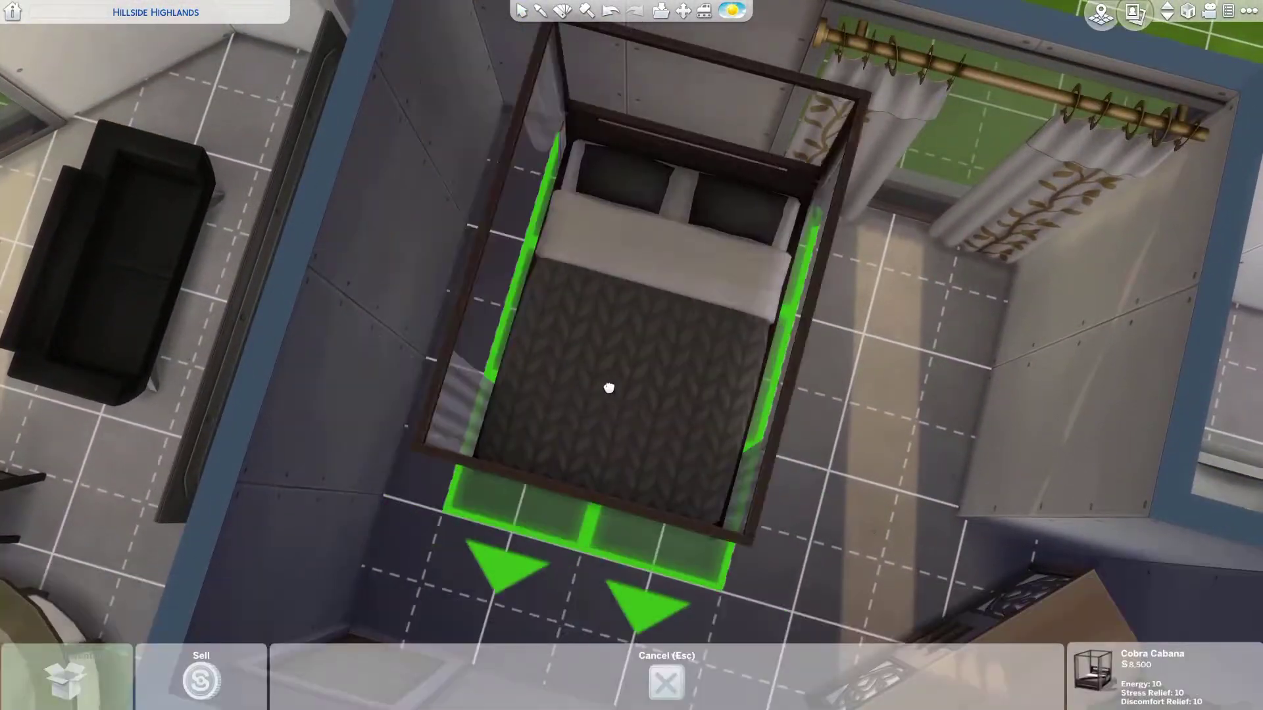
key("e")
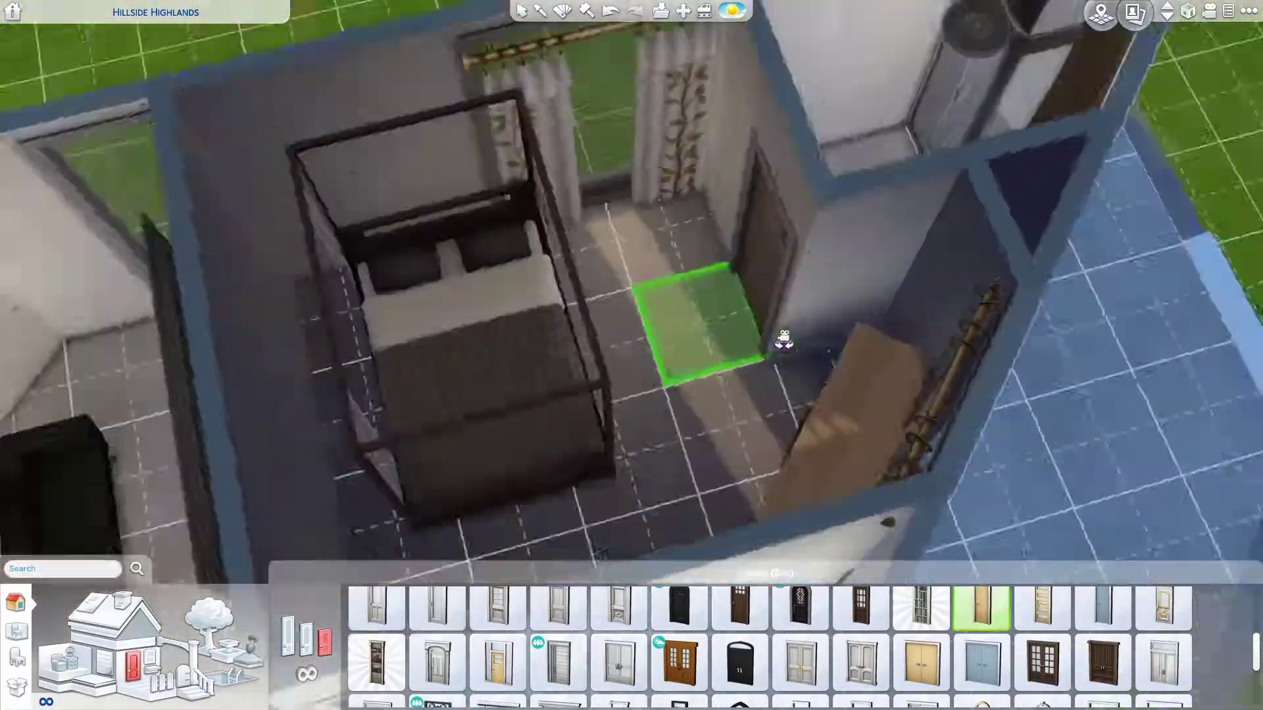
- Browse the lights and pick a wide, rectangular wall-mounted light
scroll(783, 340, "down", 5)
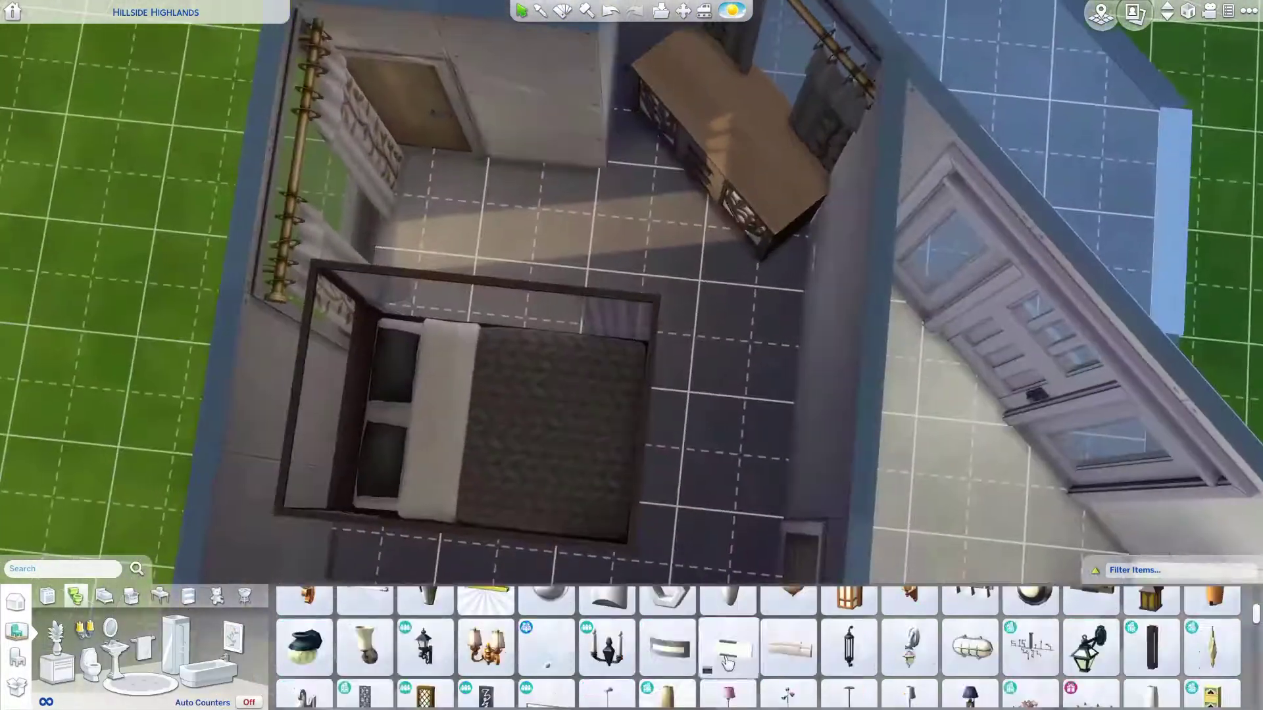
left_click(674, 653)
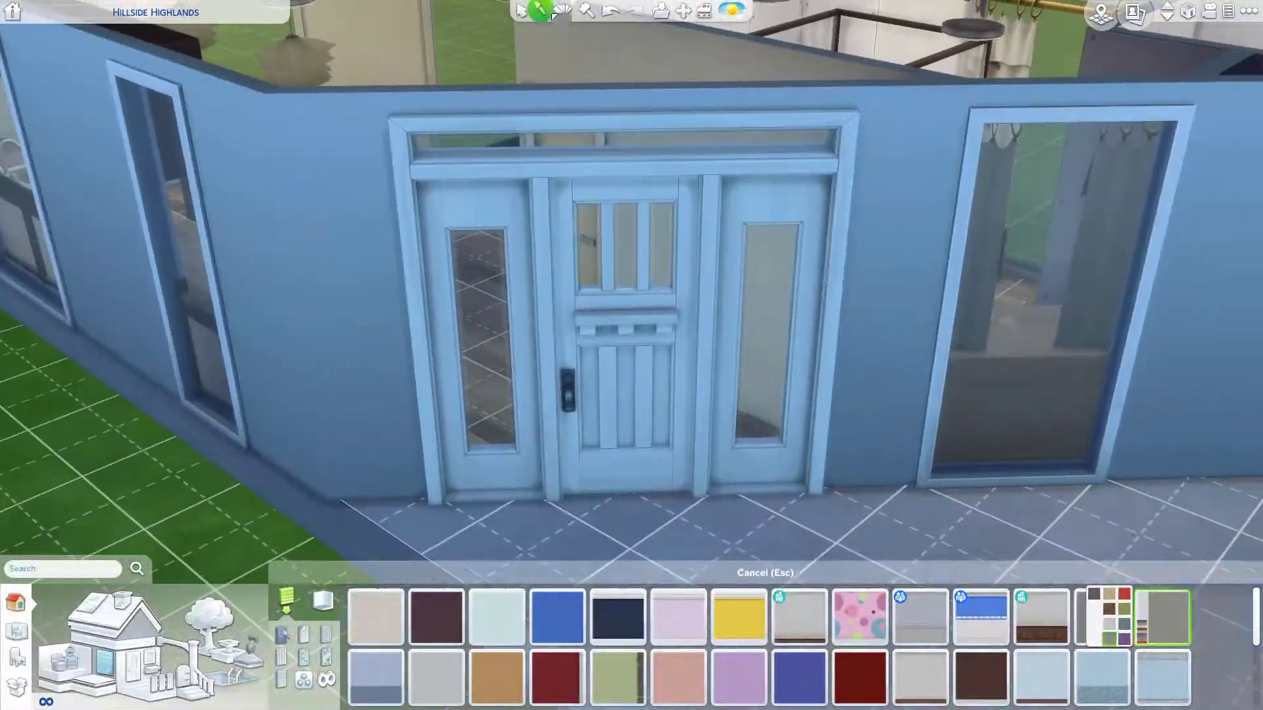
- Cover the bathroom's interior walls with a plain grey wall covering
left_click(562, 10)
left_click(625, 144)
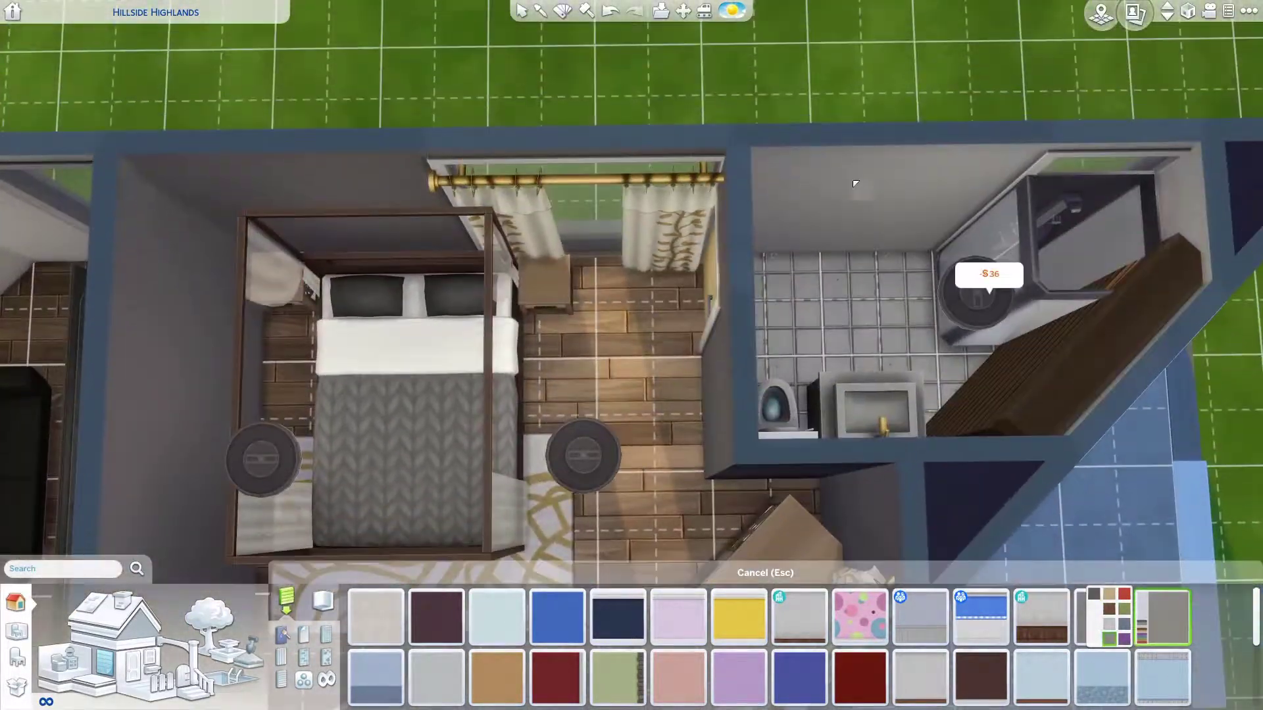
scroll(855, 184, "up", 3)
left_click(160, 598)
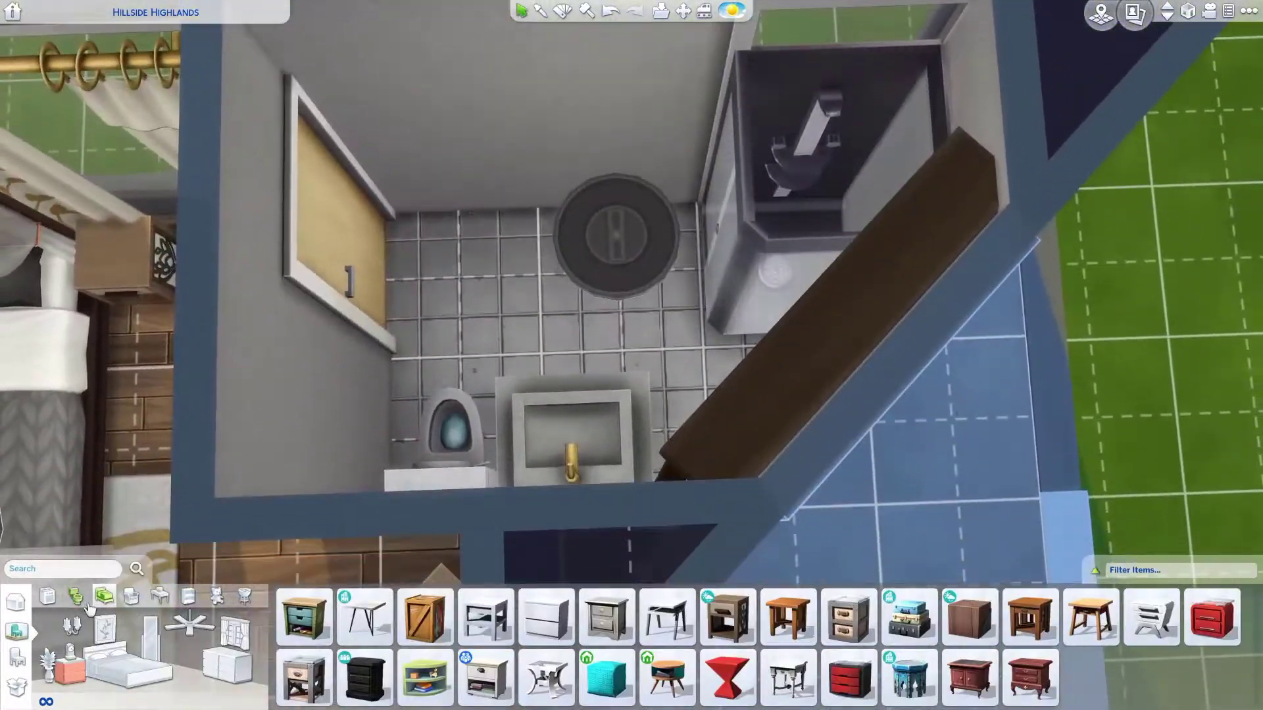
- Place a brown Rectangular Wicker Laundry Hamper in the bedroom, against the wall beside the bathroom door
left_click(76, 596)
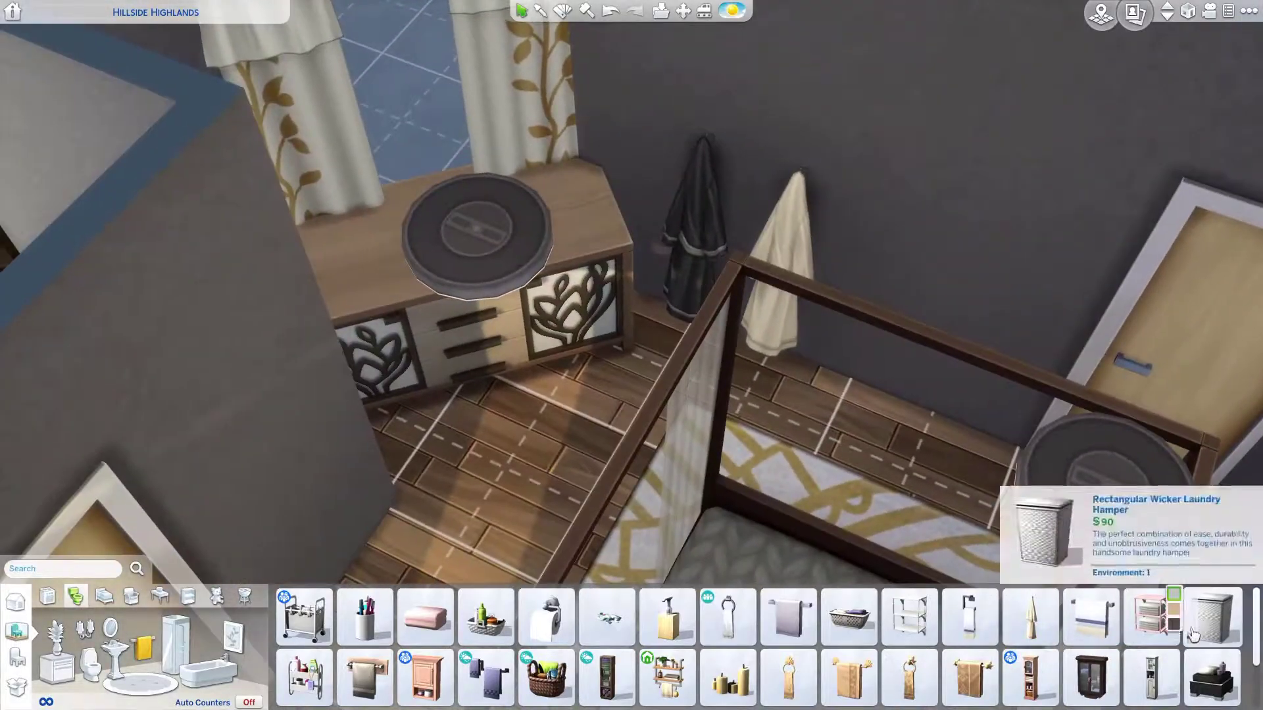
left_click(1212, 617)
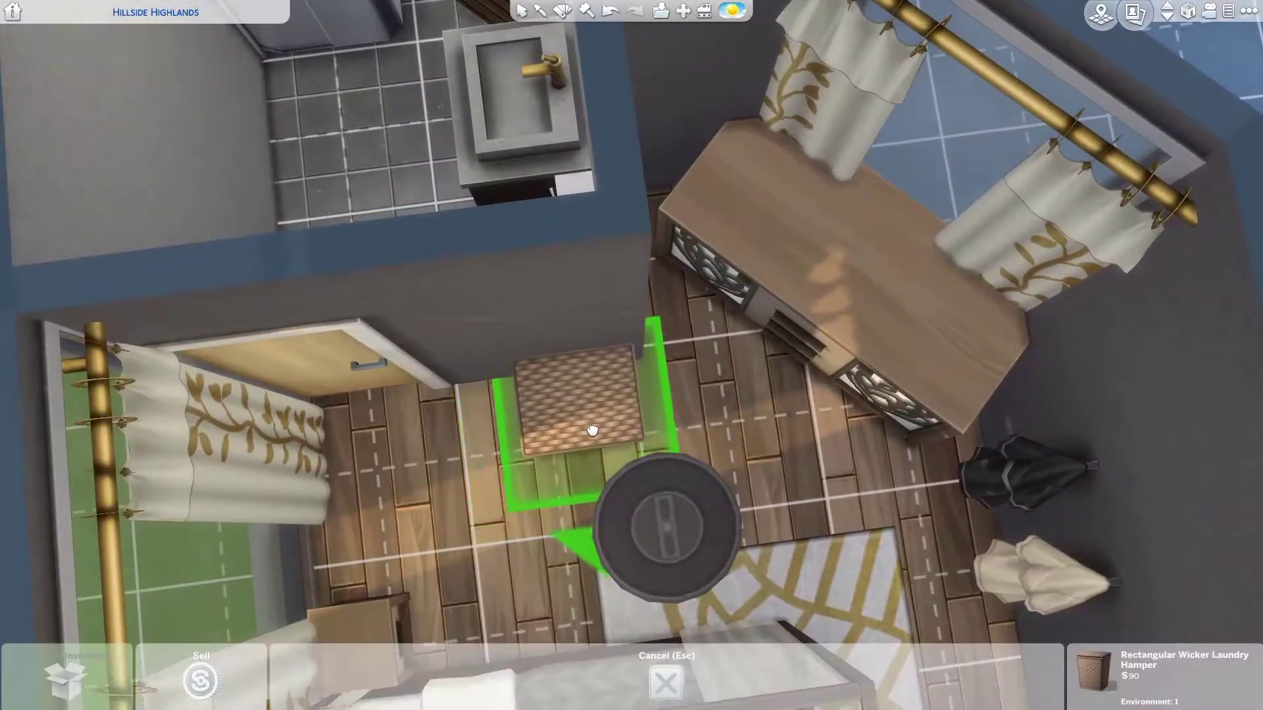
left_click(545, 468)
- Place a cream Ceramic Soap Dispenser on the back corner of the bathroom sink, beside the gold tap
left_click(349, 618)
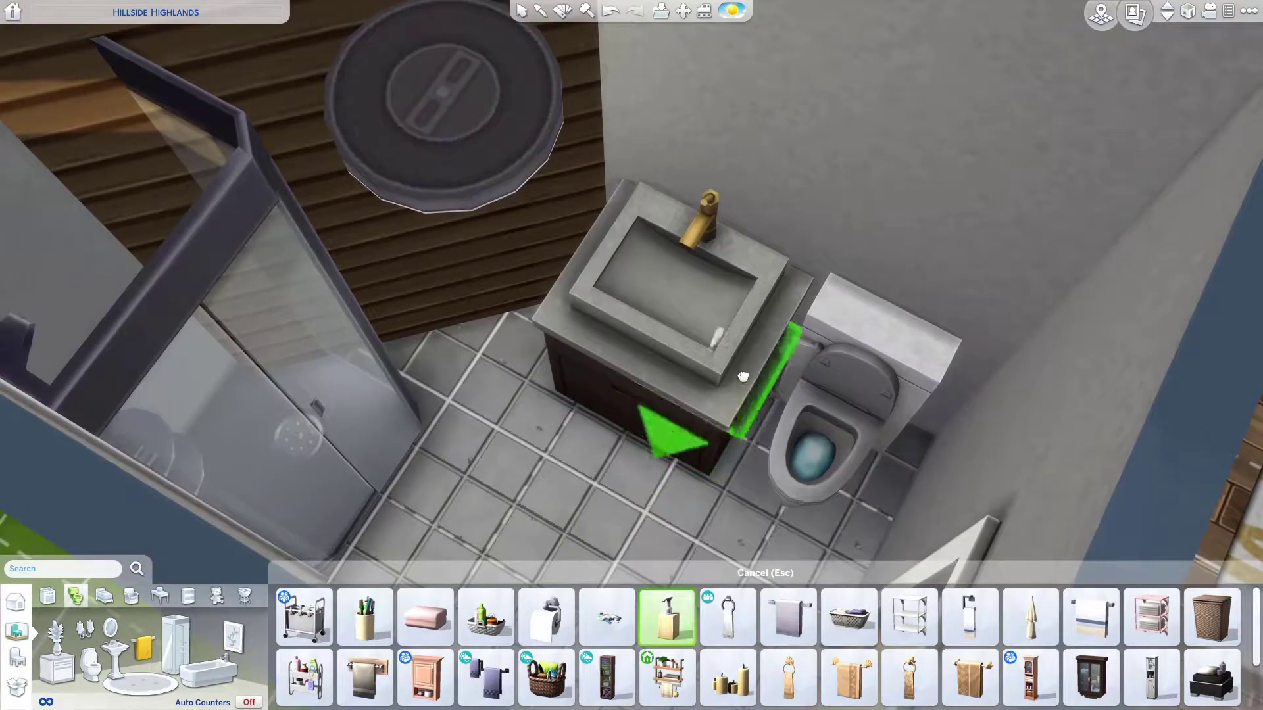
scroll(727, 373, "up", 5)
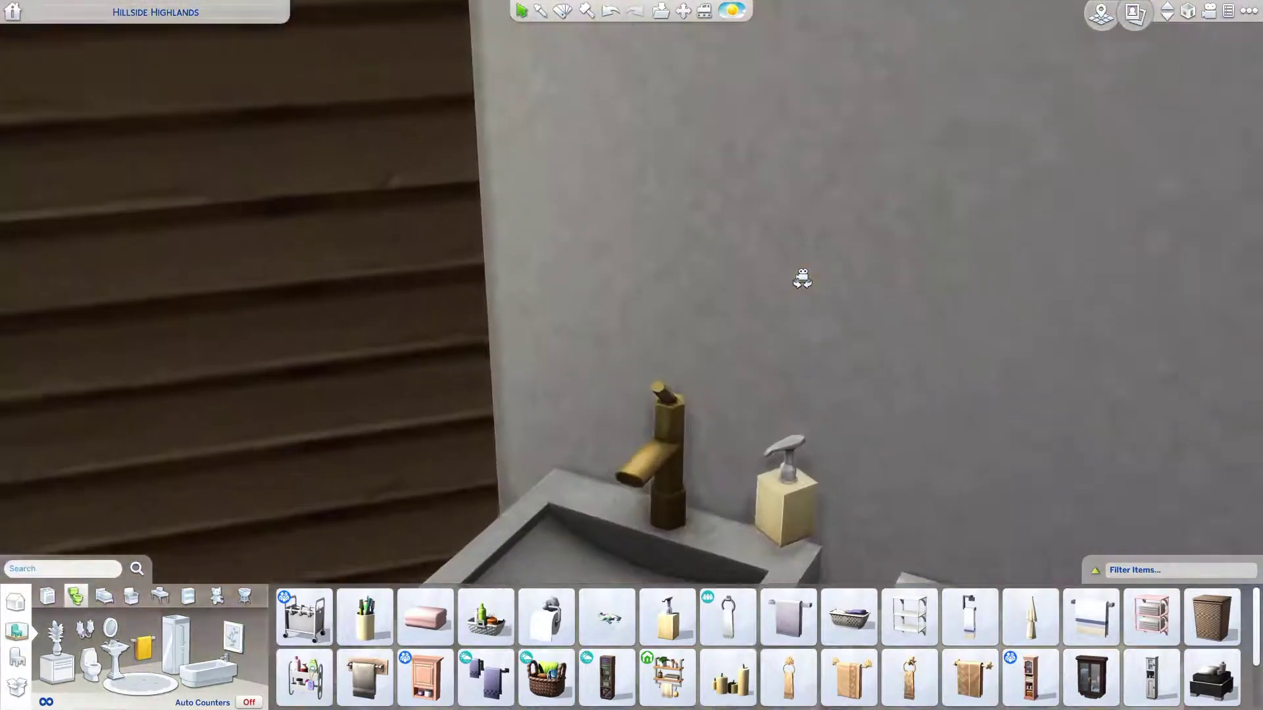
left_click(743, 500)
scroll(719, 561, "down", 2)
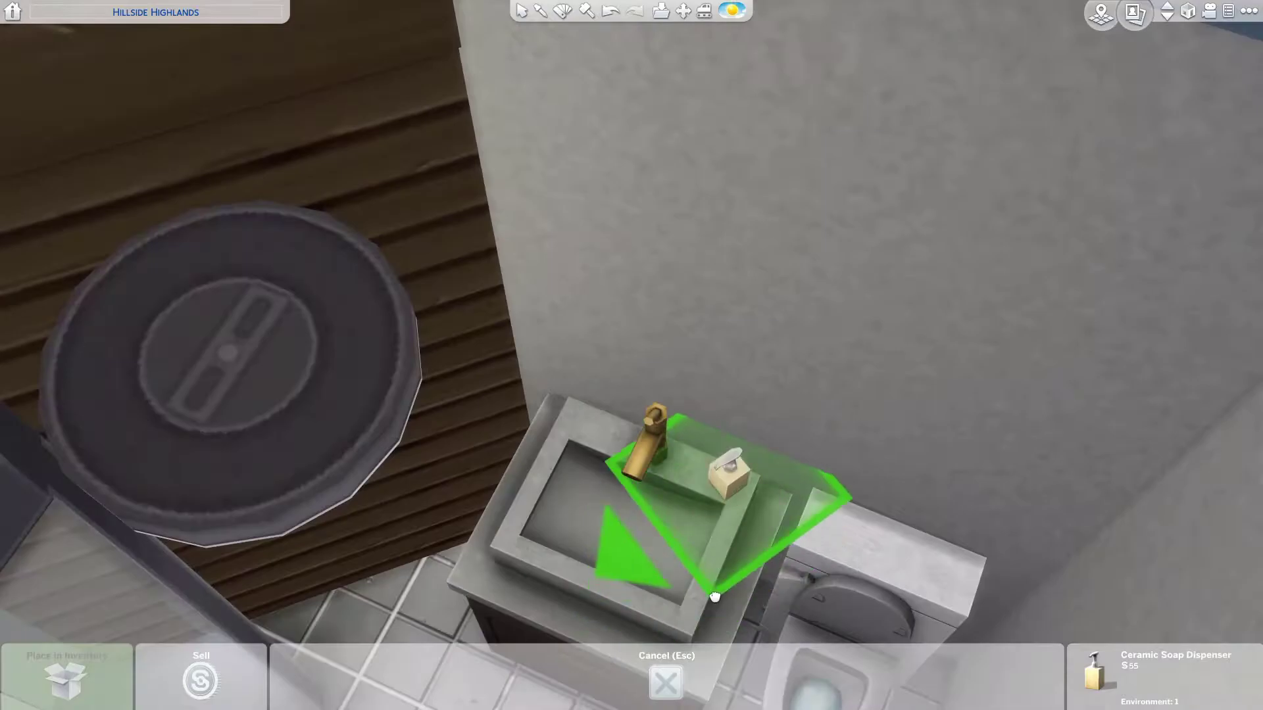
left_click(717, 585)
scroll(717, 585, "down", 5)
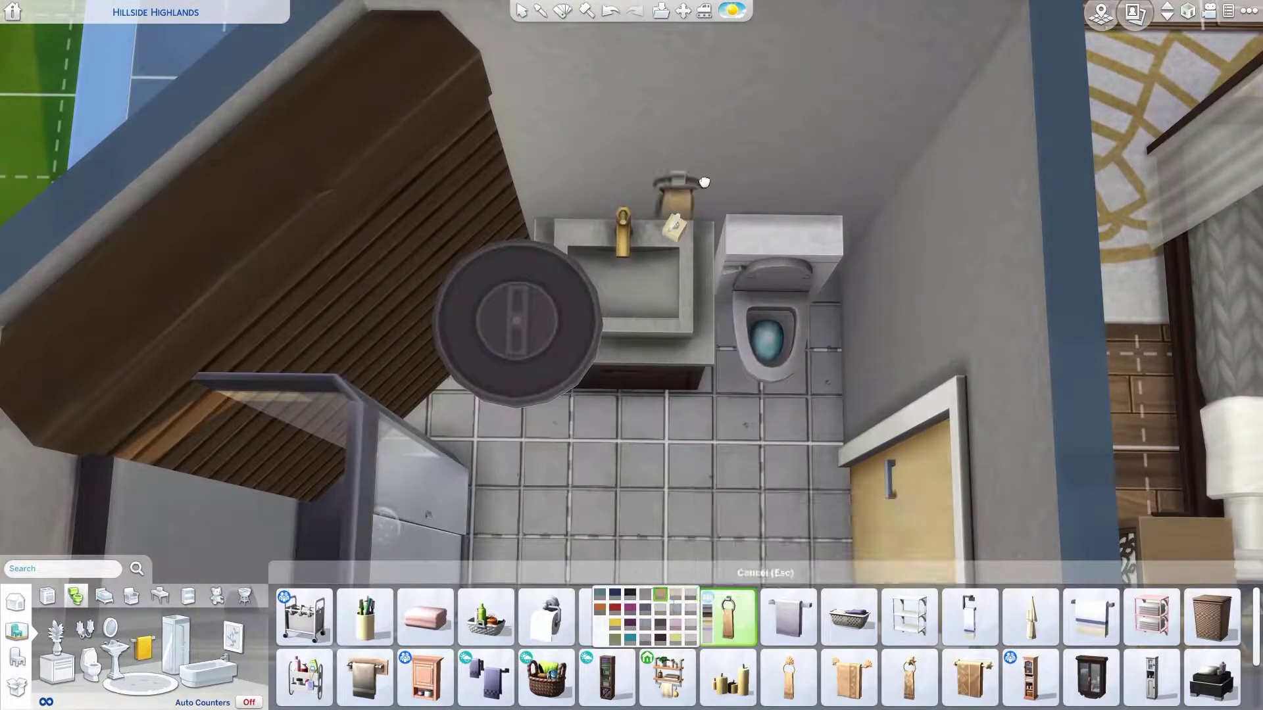
- Hang a towel ring with a brown towel beside the bathroom sink and an oval brown-framed mirror above it
left_click(704, 182)
scroll(519, 432, "up", 5)
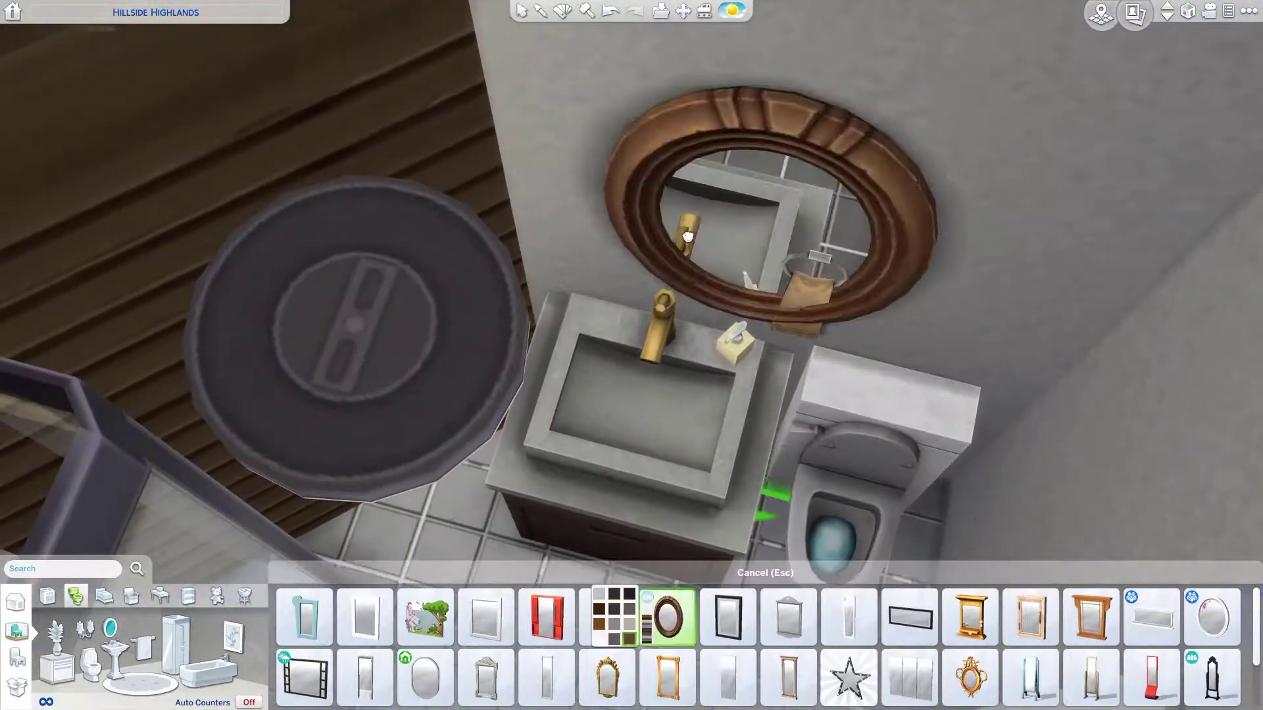
left_click(684, 243)
scroll(250, 574, "down", 3)
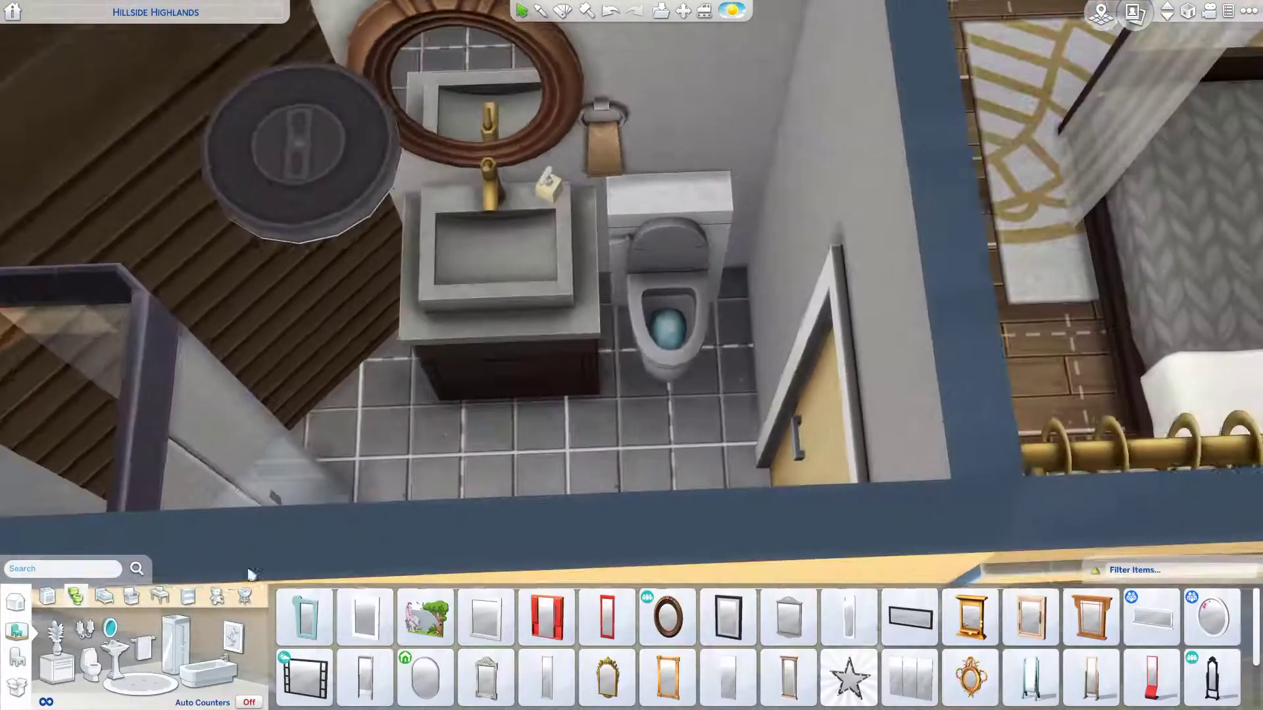
- Mount a white toilet paper holder on the bathroom wall next to the toilet
scroll(250, 574, "up", 3)
left_click(144, 648)
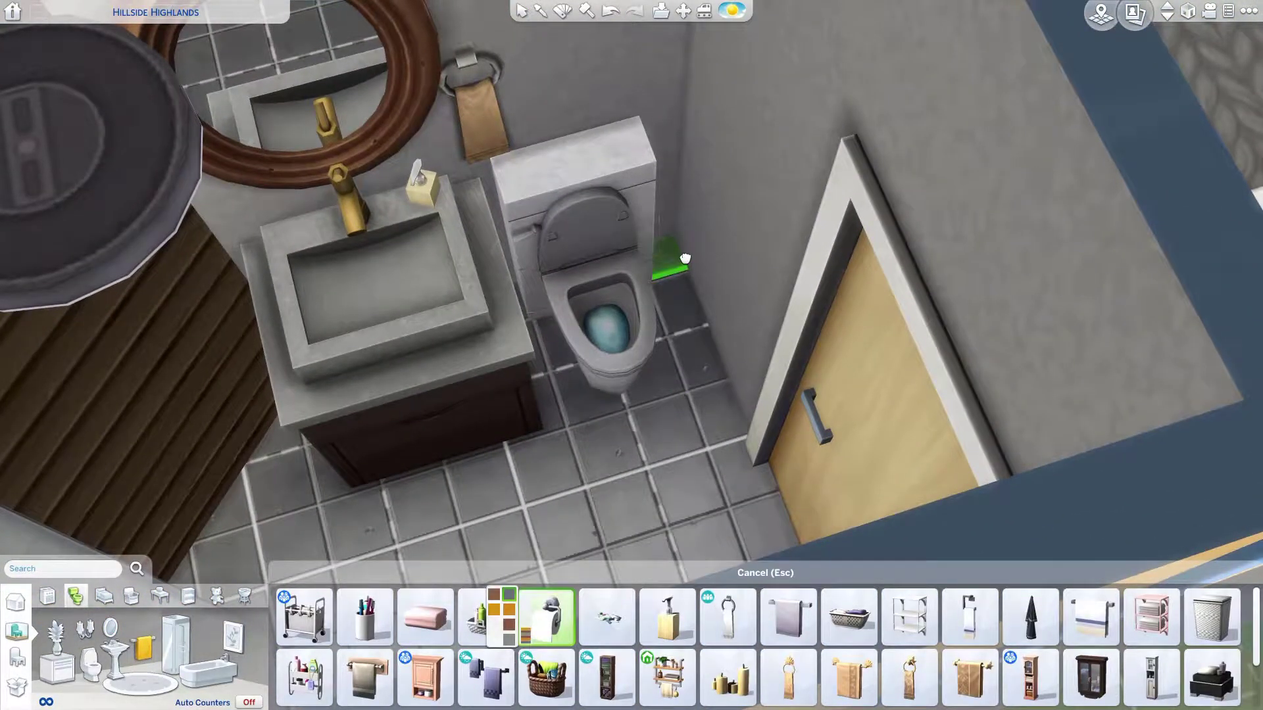
left_click(684, 258)
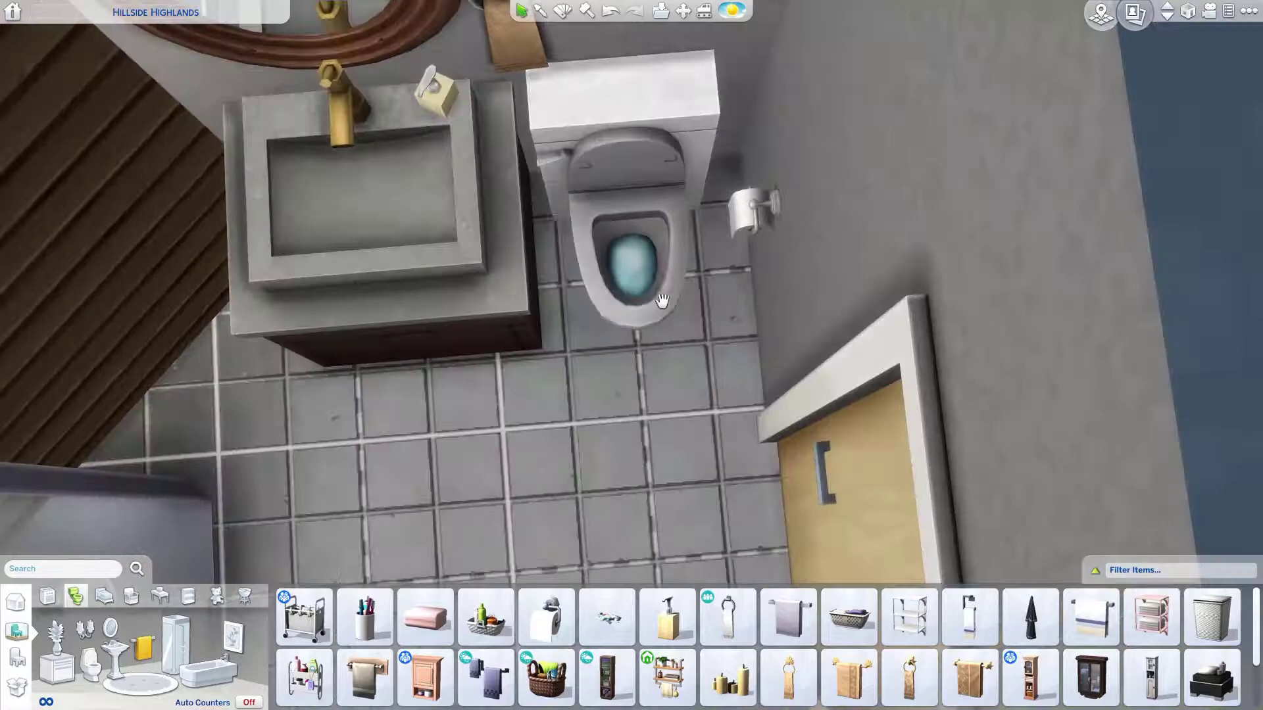
- Hang two overlapping towel racks, one with a brown and one with a pale grey towel, between the bathroom door and shower
key("period")
key("period")
key("period")
scroll(832, 630, "down", 2)
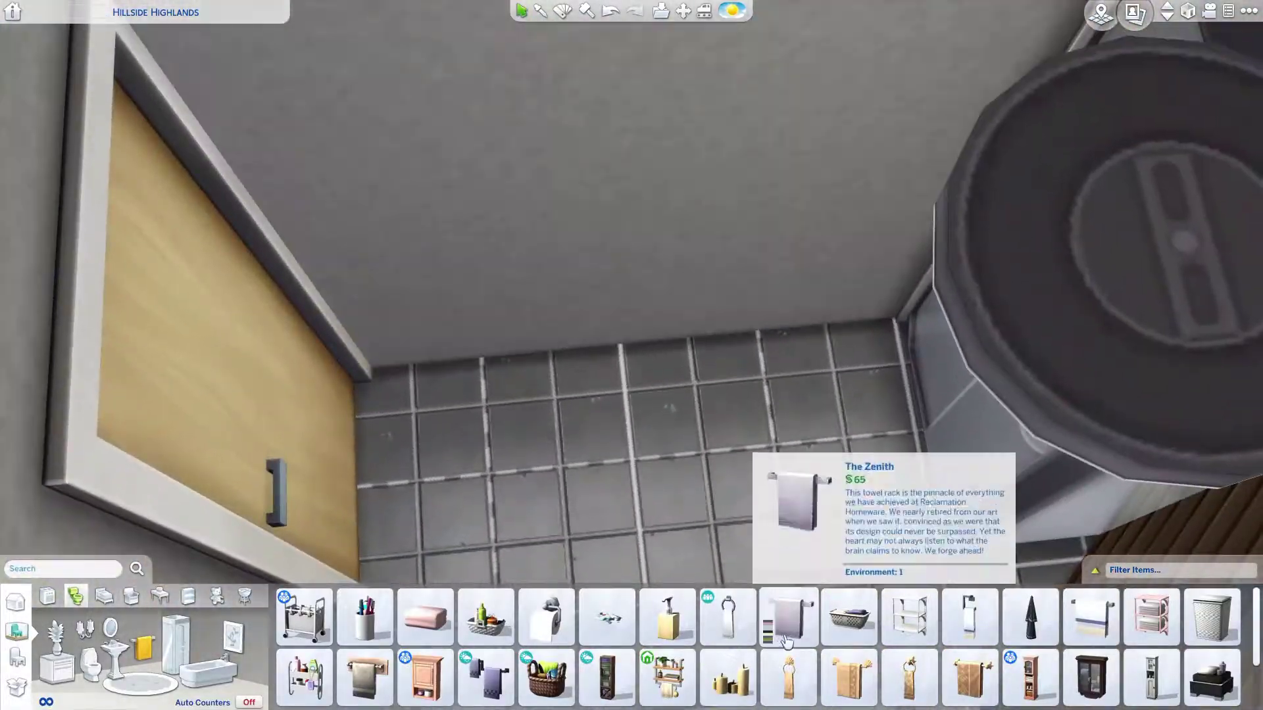
left_click(750, 639)
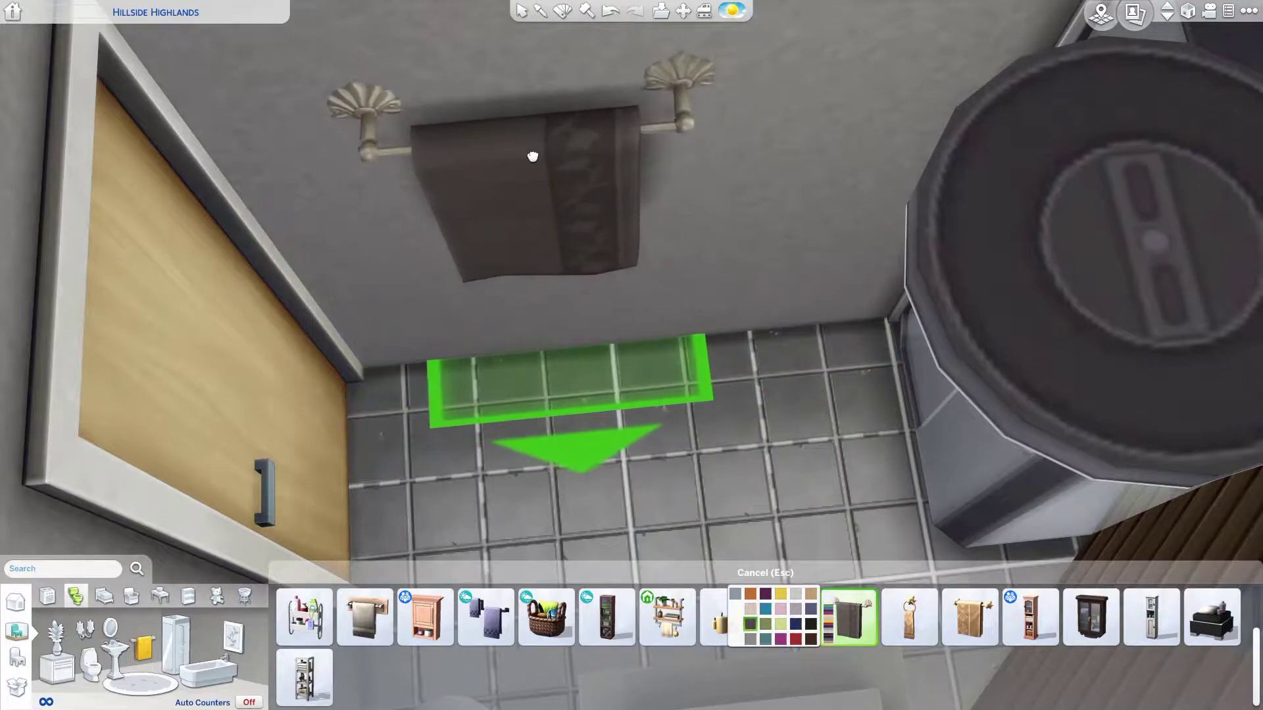
left_click(690, 250)
scroll(502, 403, "up", 5)
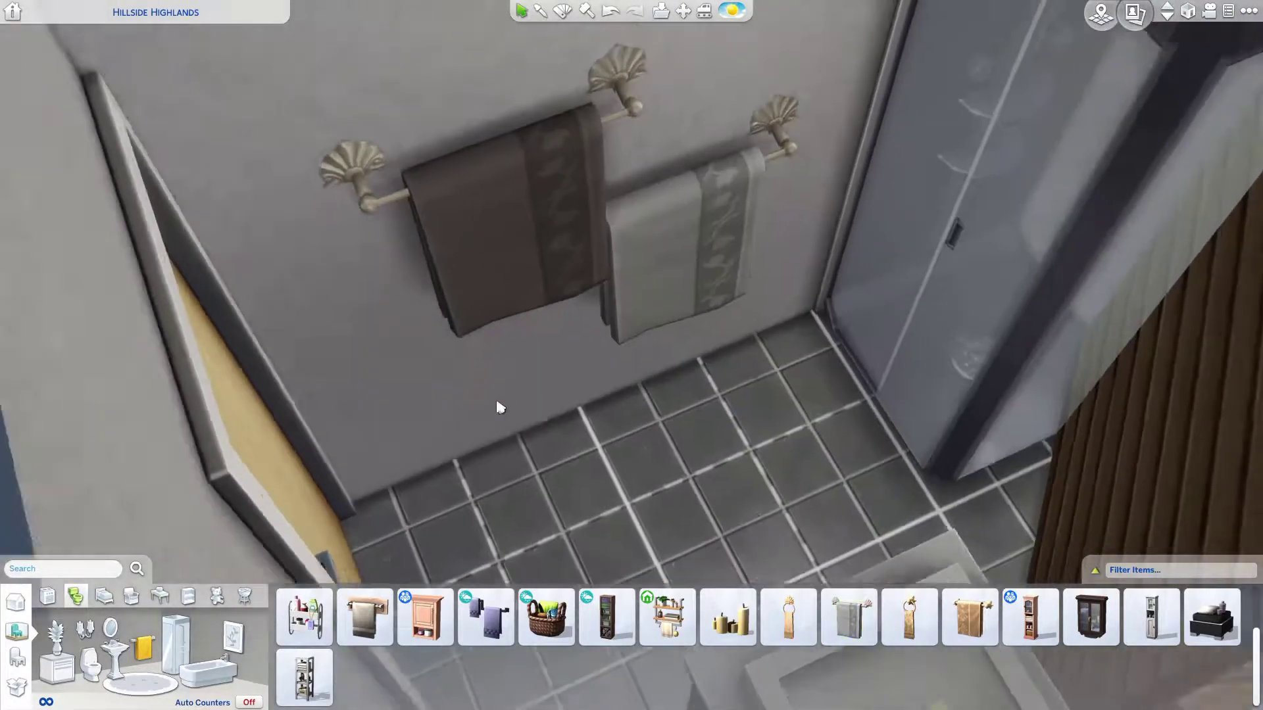
left_click(263, 688)
scroll(499, 459, "down", 5)
scroll(723, 366, "up", 4)
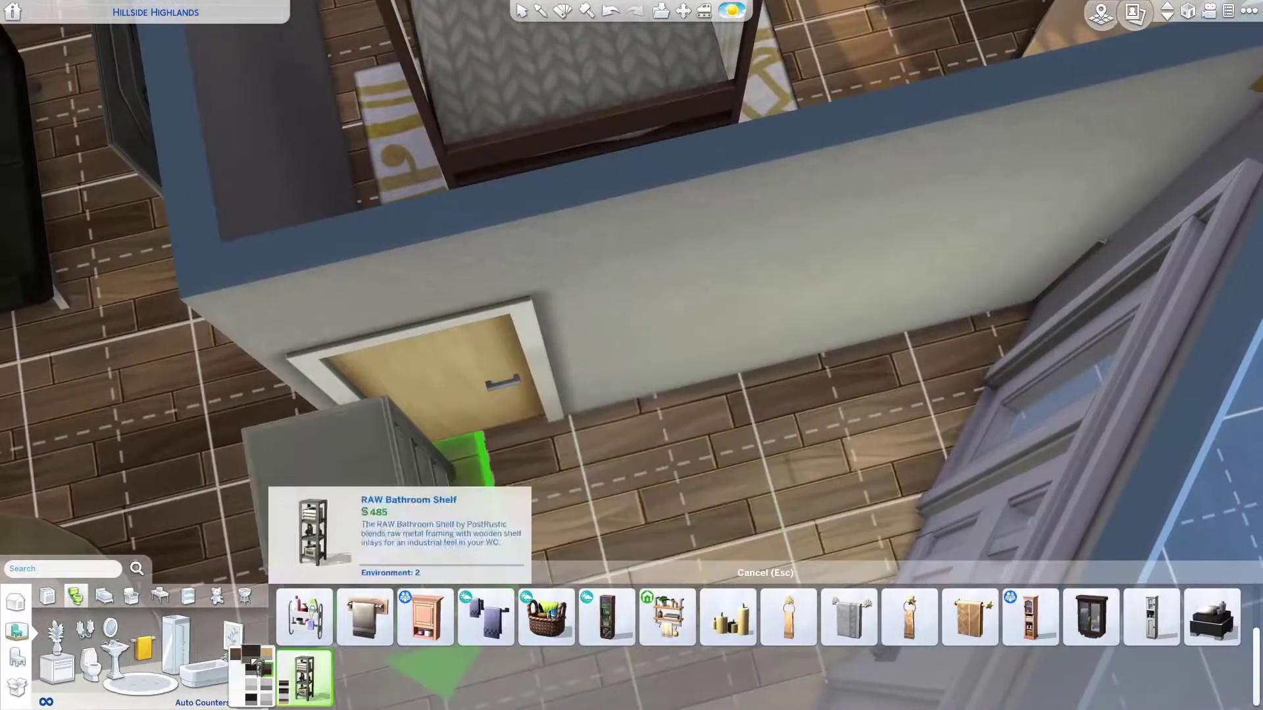
left_click(460, 454)
scroll(719, 409, "up", 4)
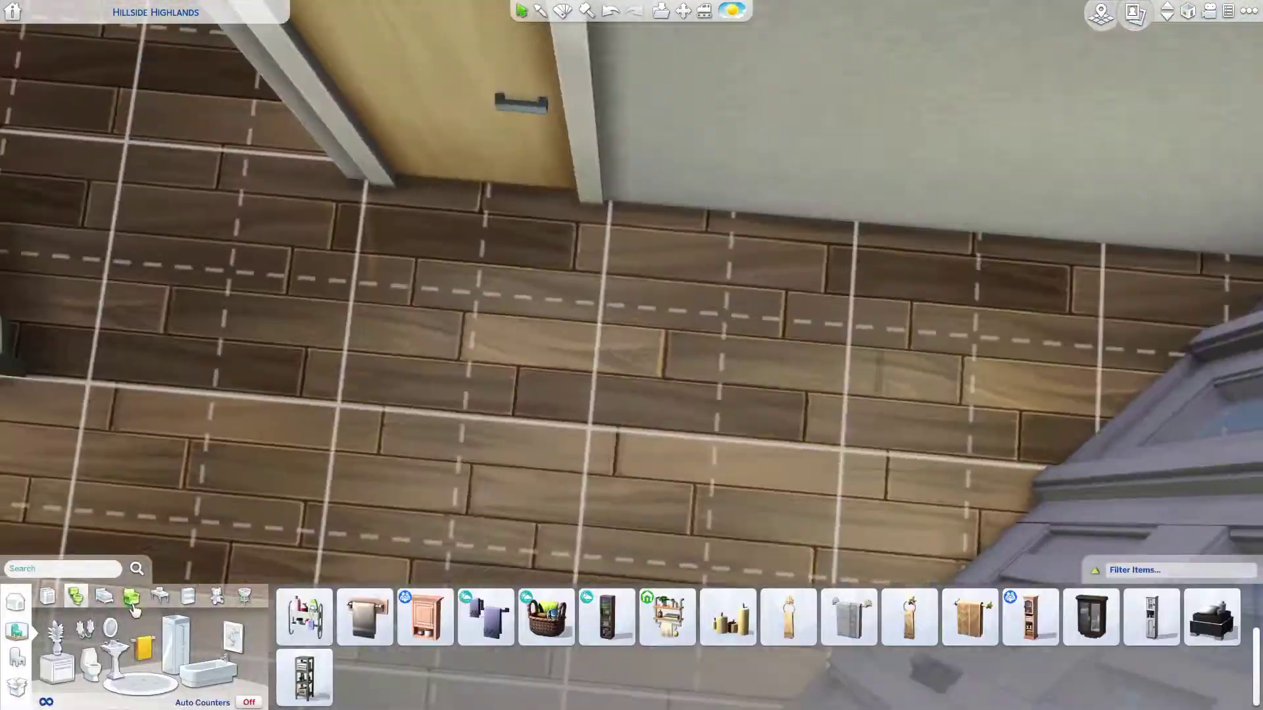
- Browse the decorations, search for "coat" and view the Coat Rack in Clutter
left_click(16, 602)
left_click(16, 658)
left_click(94, 595)
left_click(122, 668)
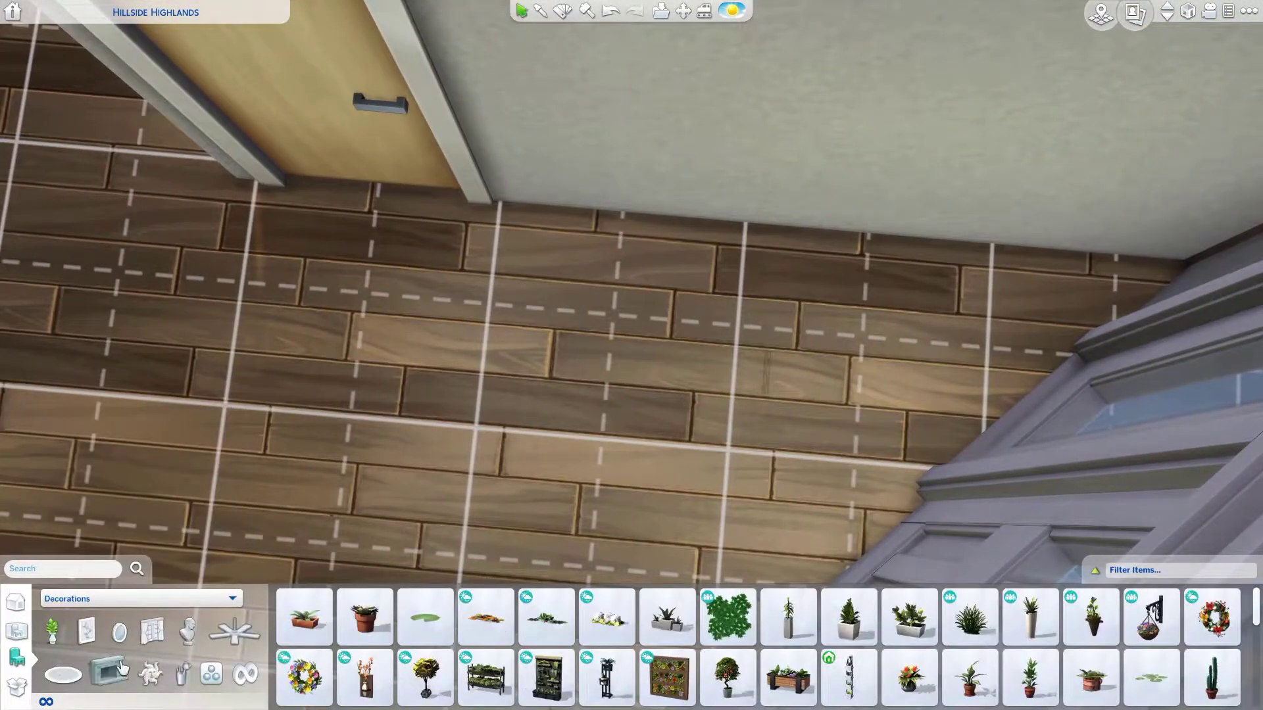
left_click(188, 633)
scroll(674, 667, "down", 2)
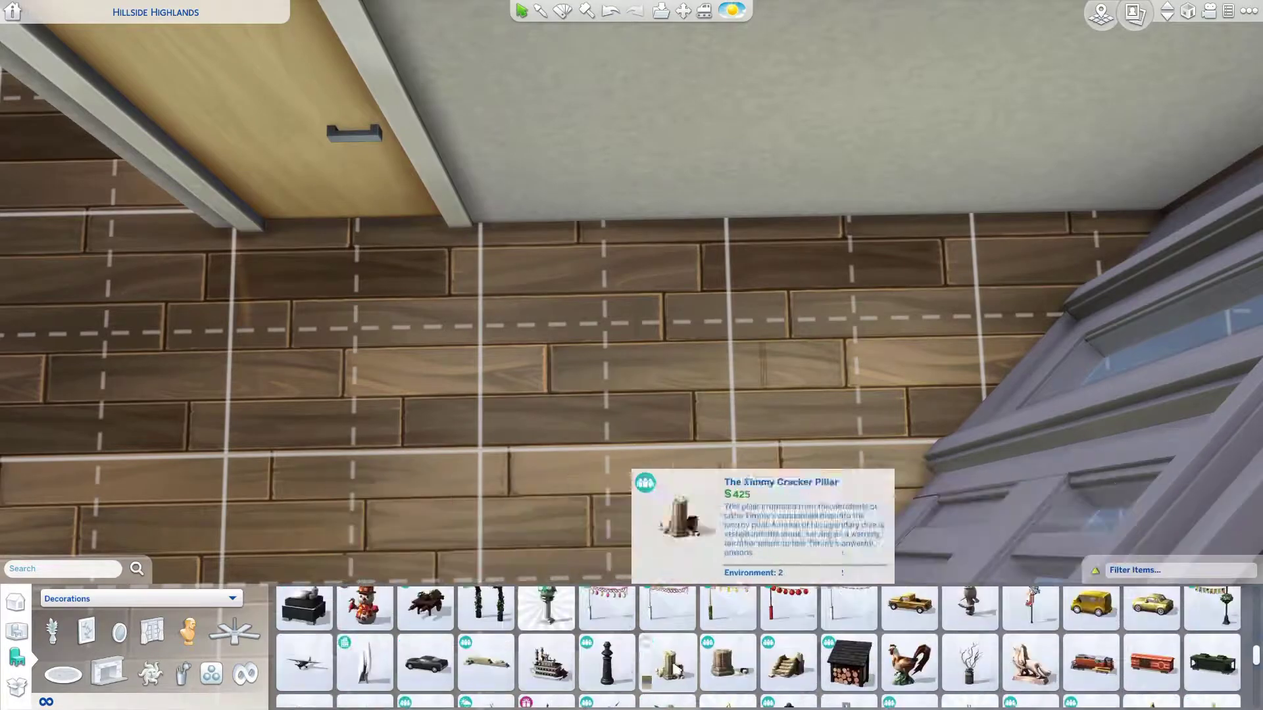
left_click(61, 568)
type("coat")
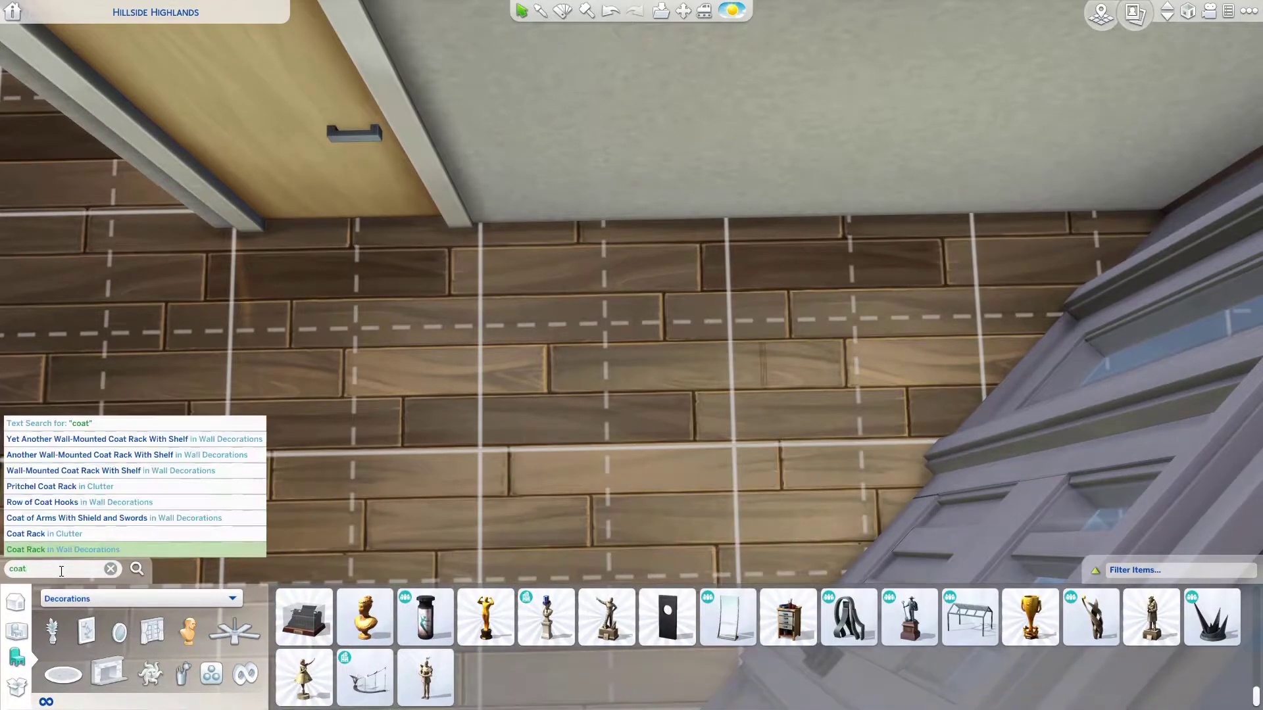
left_click(96, 534)
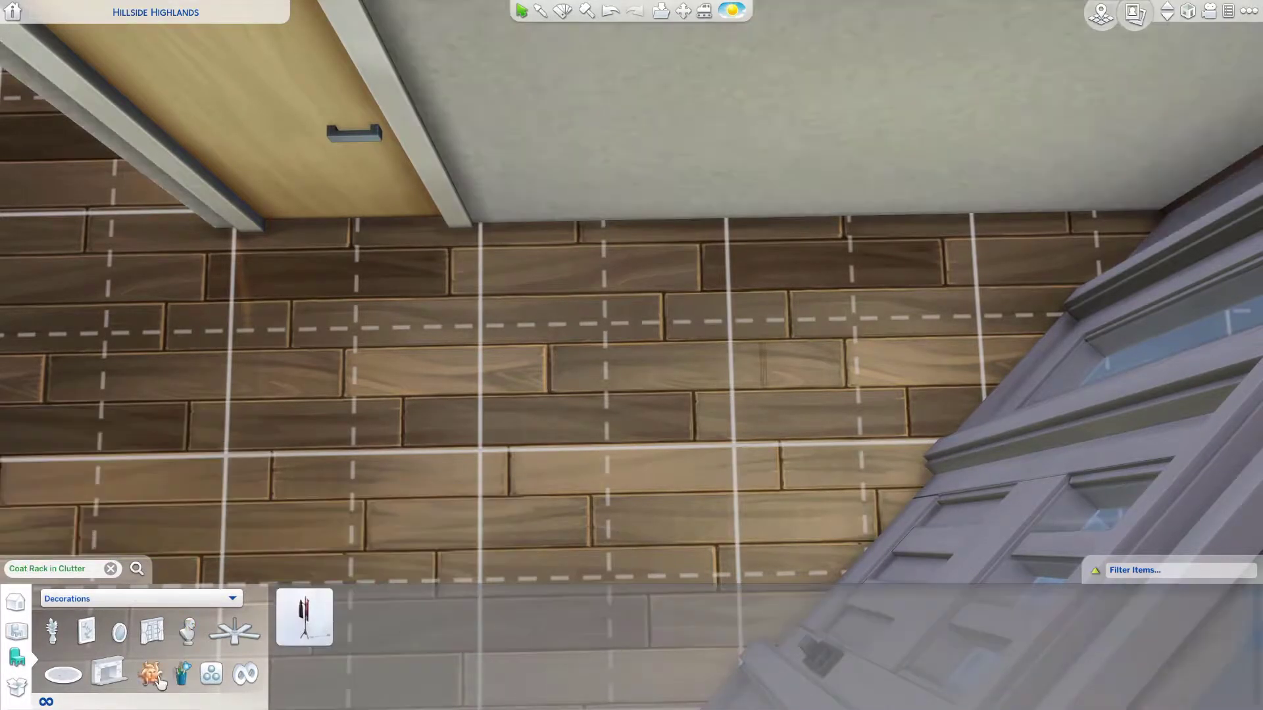
- Lean the wood-framed letter-design prints from the clutter decorations against the hallway wall near the entrance door
left_click(182, 674)
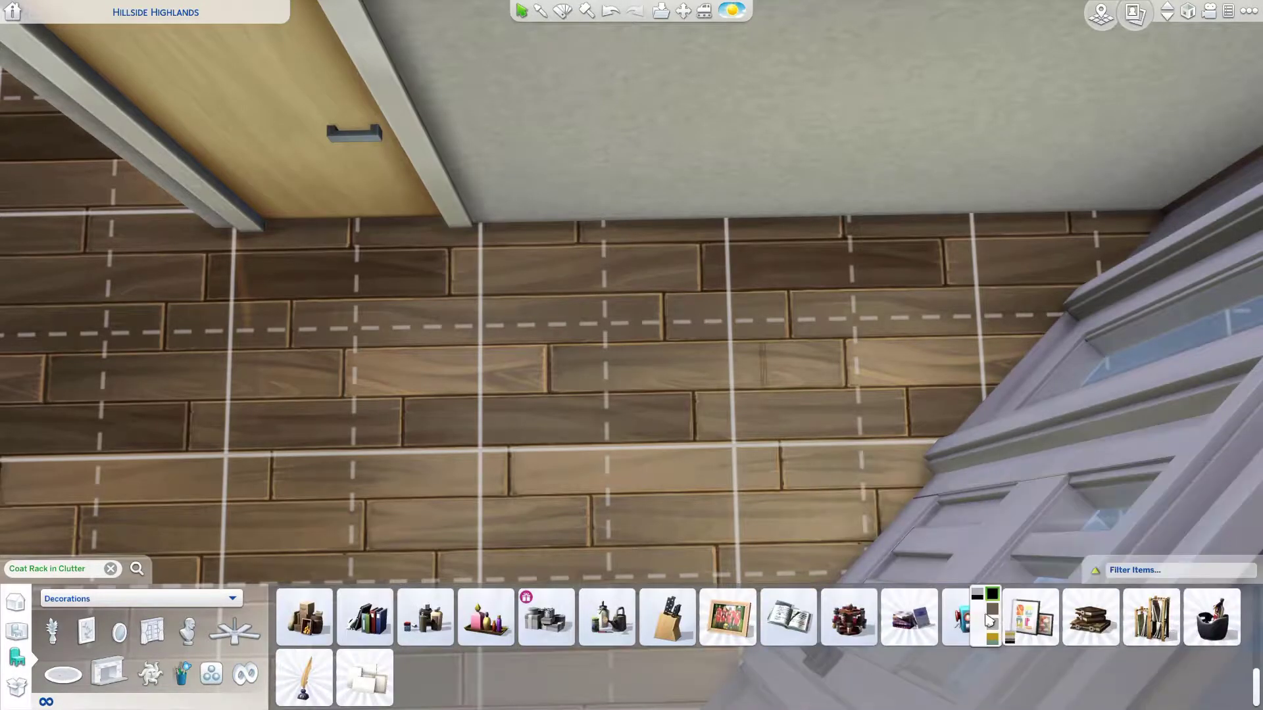
left_click(989, 621)
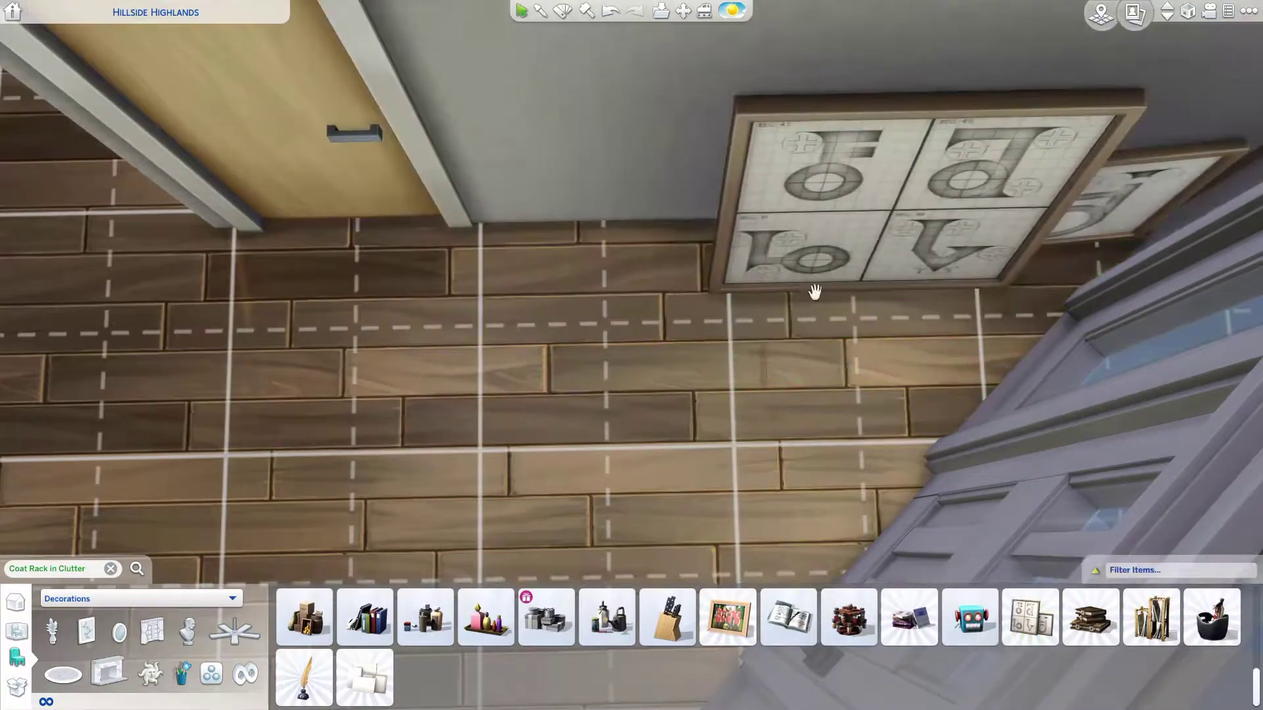
left_click(815, 292)
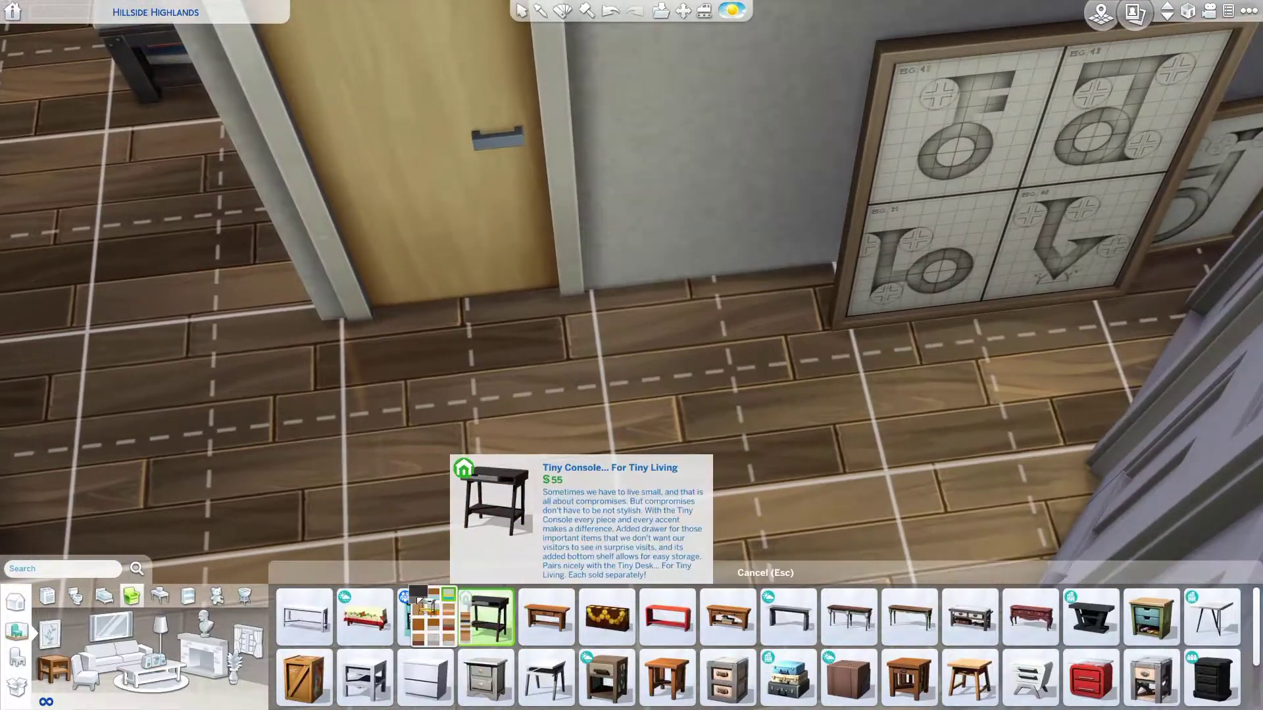
- Place a black Tiny Console... For Tiny Living between the bedroom door and the leaning prints, with a gold lotus candle holder on top
left_click(486, 617)
left_click(731, 367)
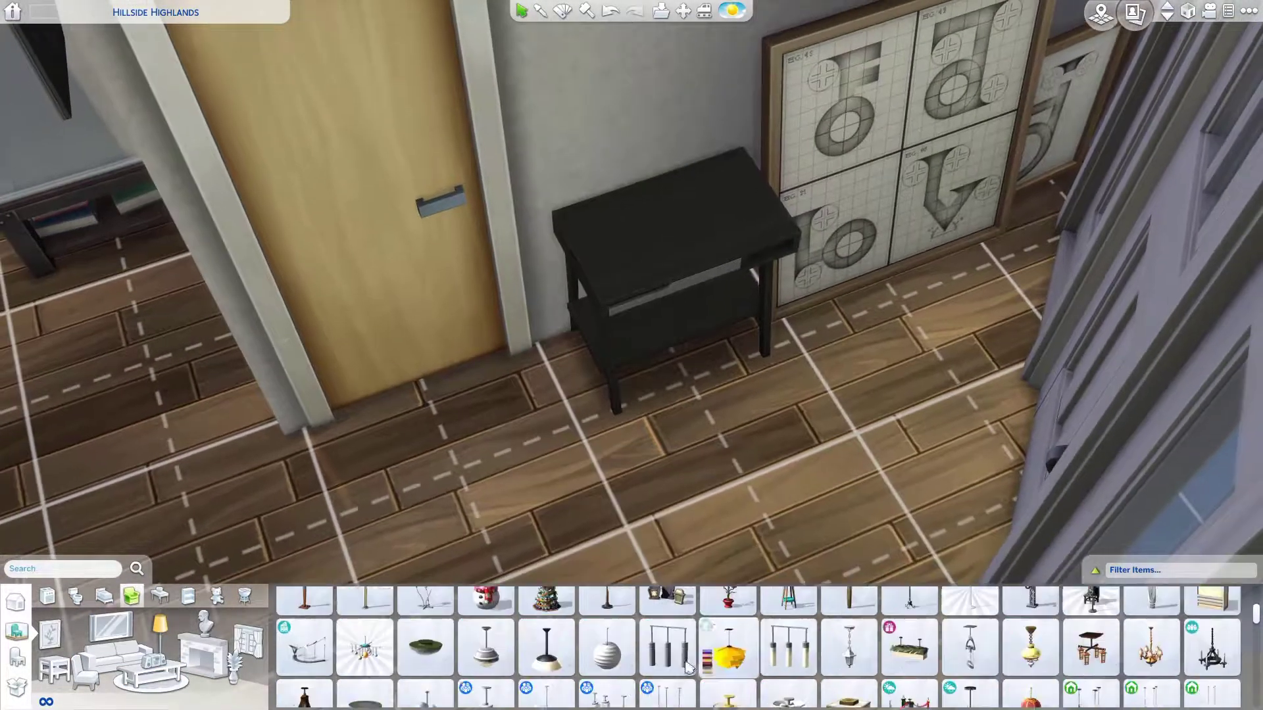
scroll(658, 648, "down", 5)
left_click(1090, 631)
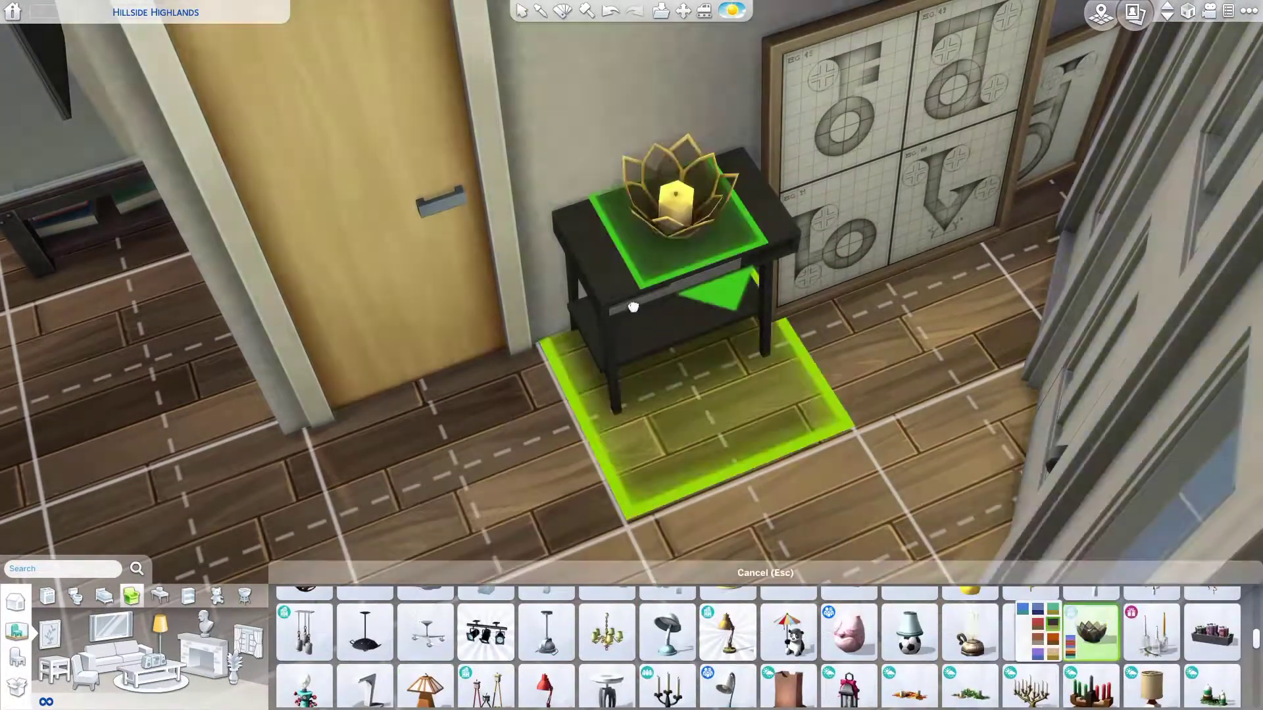
left_click(633, 306)
left_click(631, 304)
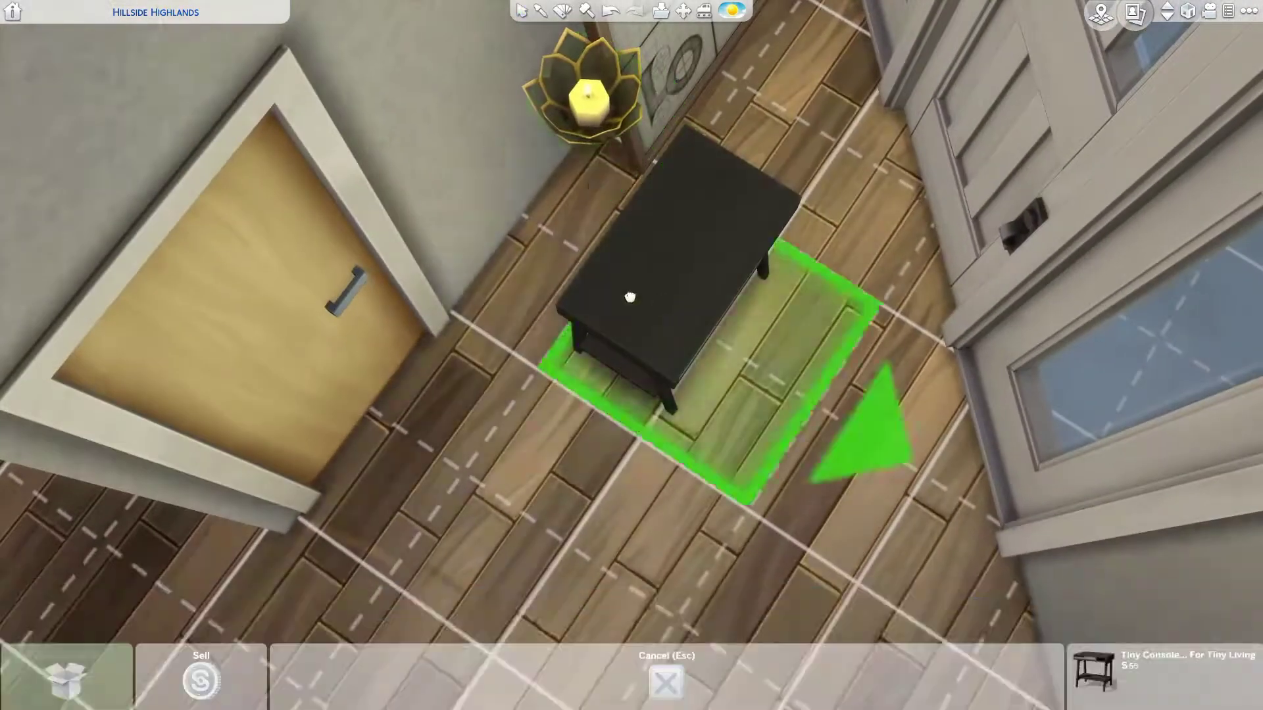
left_click(630, 297)
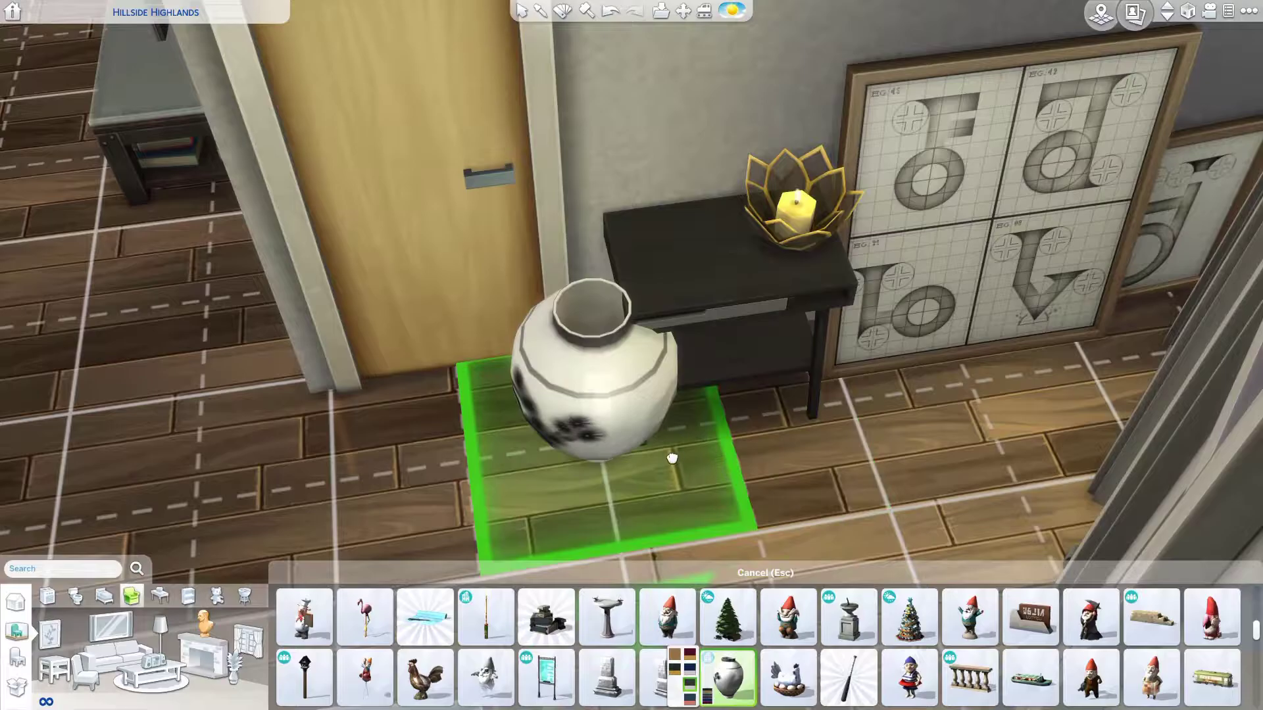
- Place a small Picturesque Vase on the console's lower shelf and change it to a gold-patterned colour variant
left_click(680, 389)
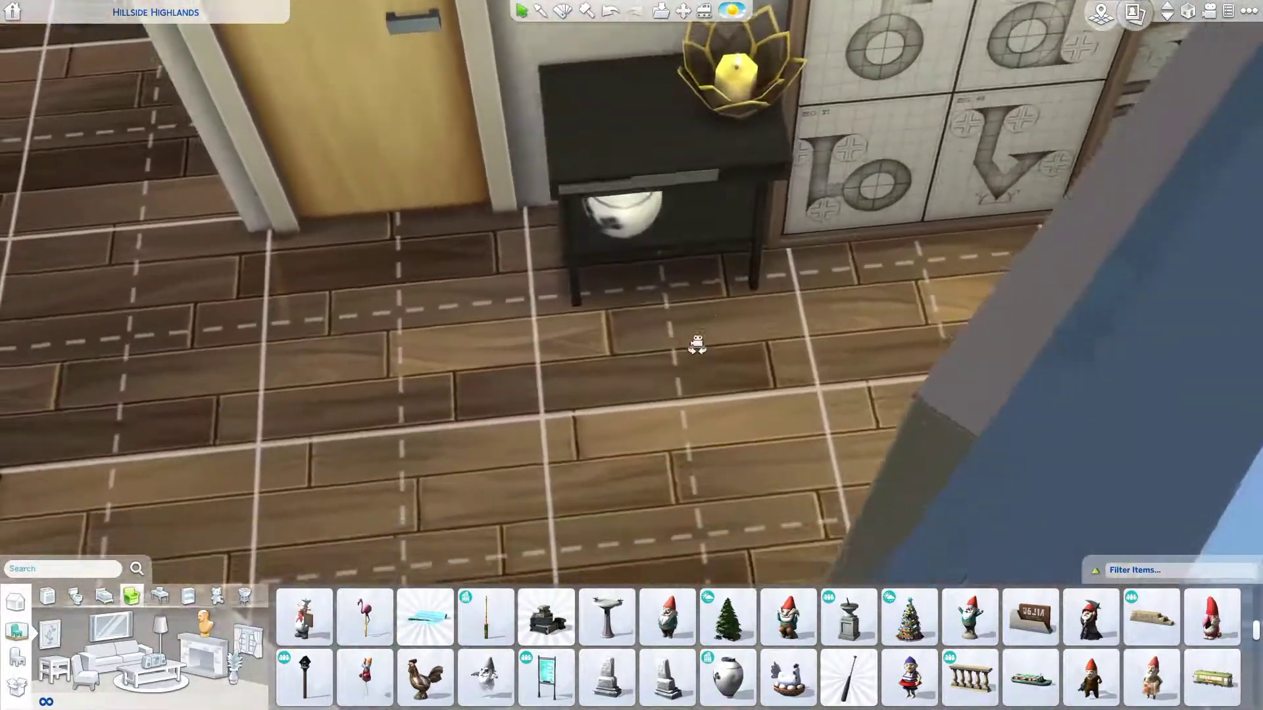
left_click(620, 214)
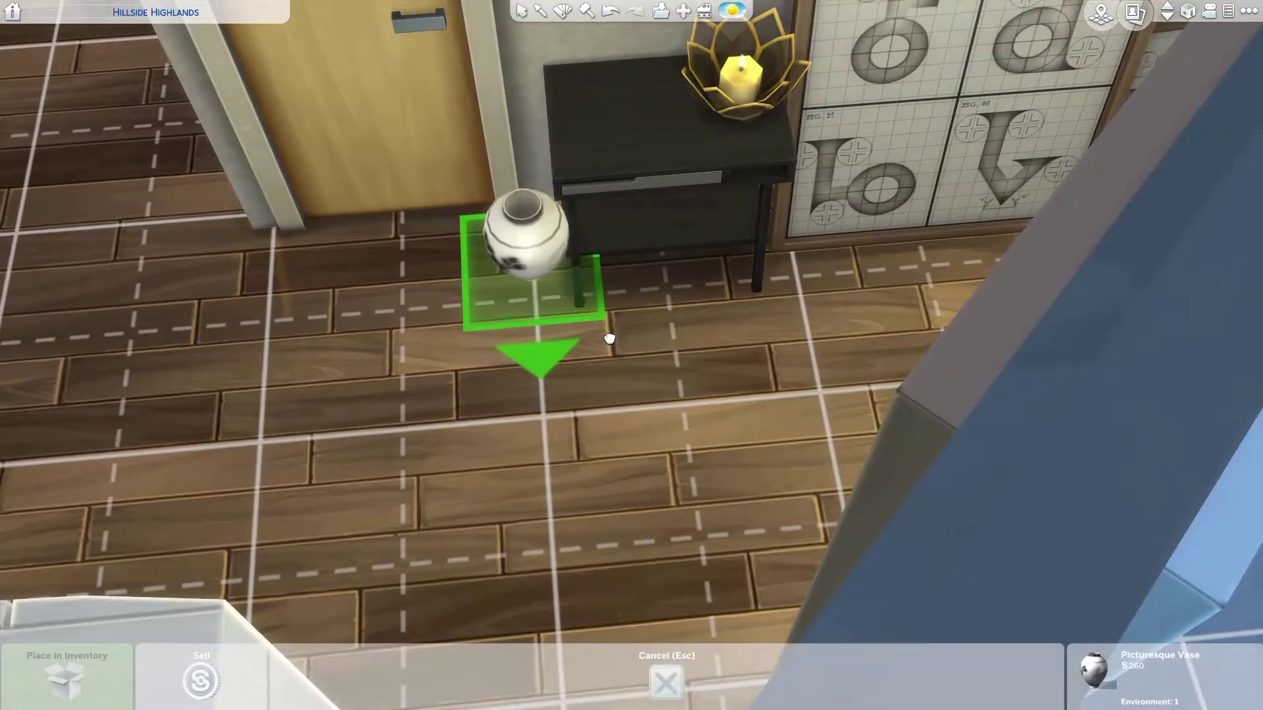
key("Escape")
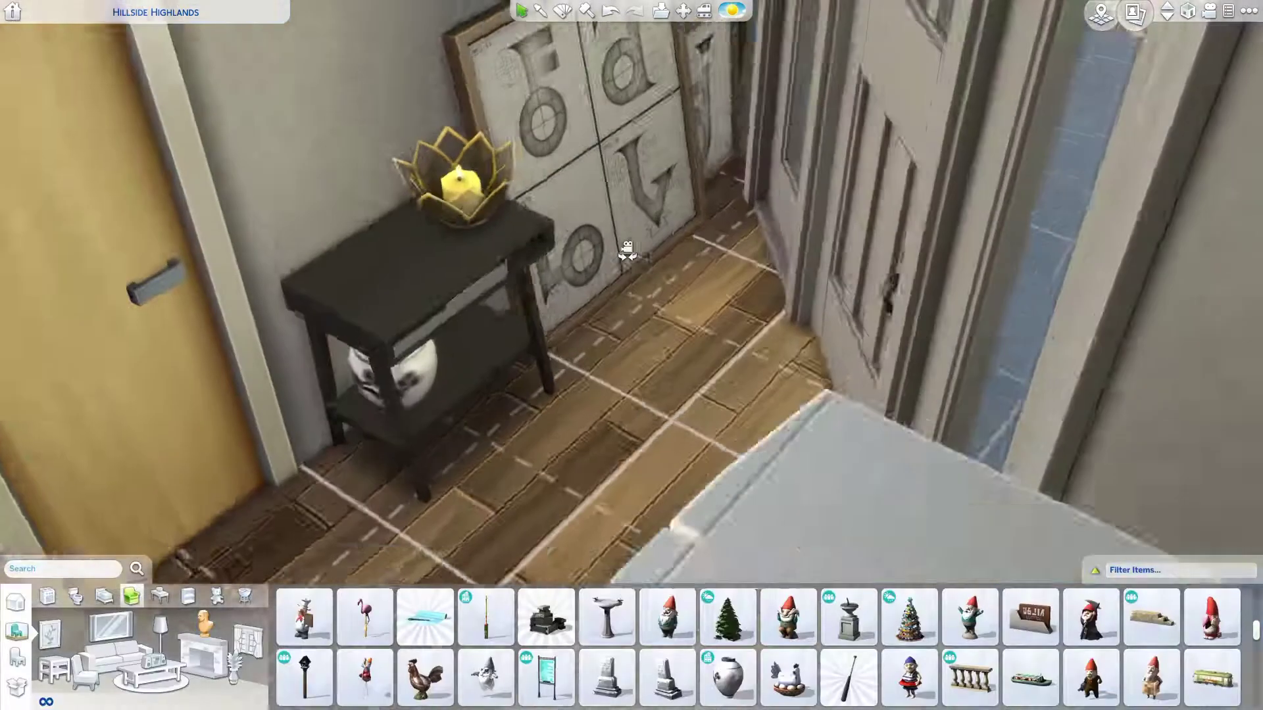
scroll(766, 625, "down", 1)
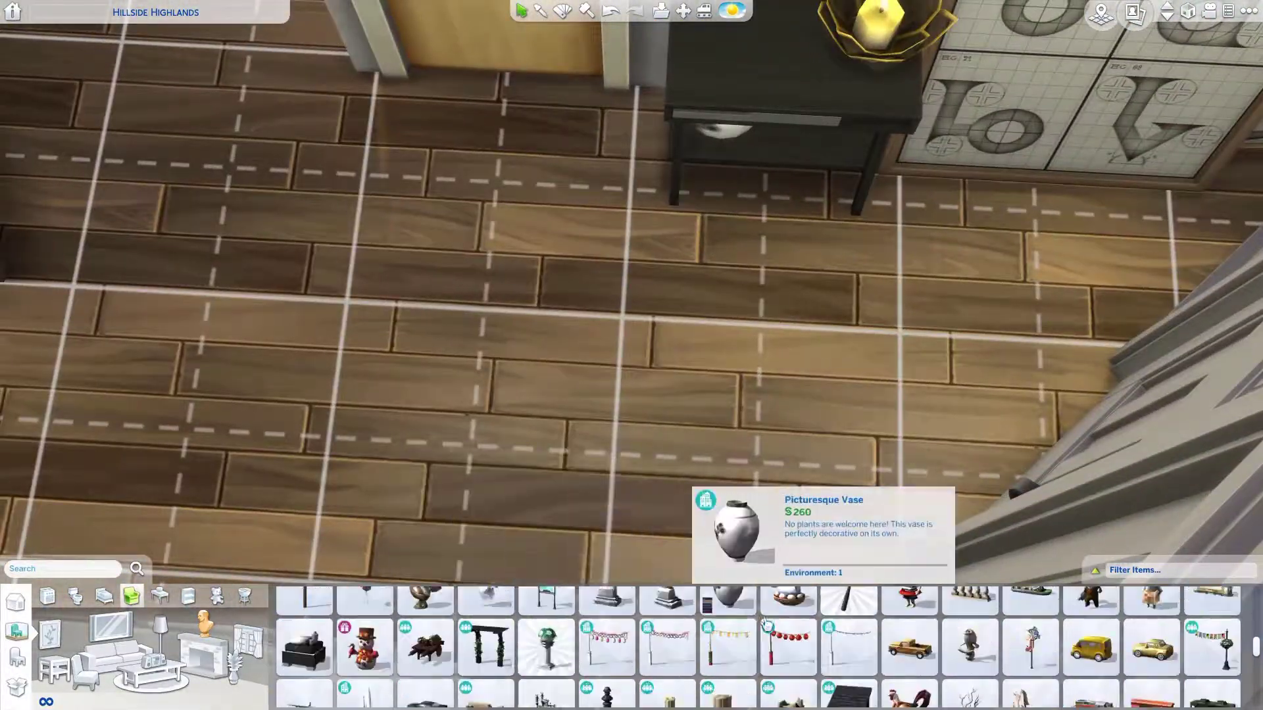
scroll(698, 48, "down", 3)
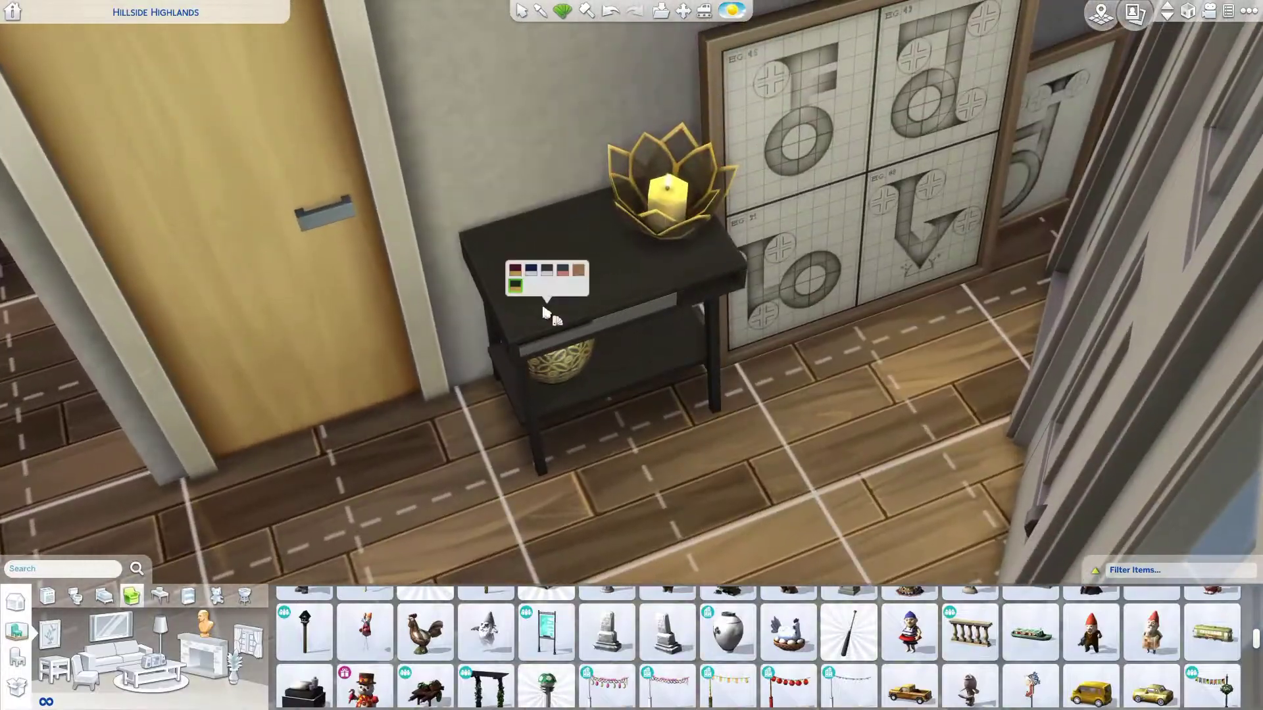
scroll(750, 480, "down", 2)
- Place the large twisting ribbon sculpture on the lawn outside the house
scroll(428, 628, "down", 5)
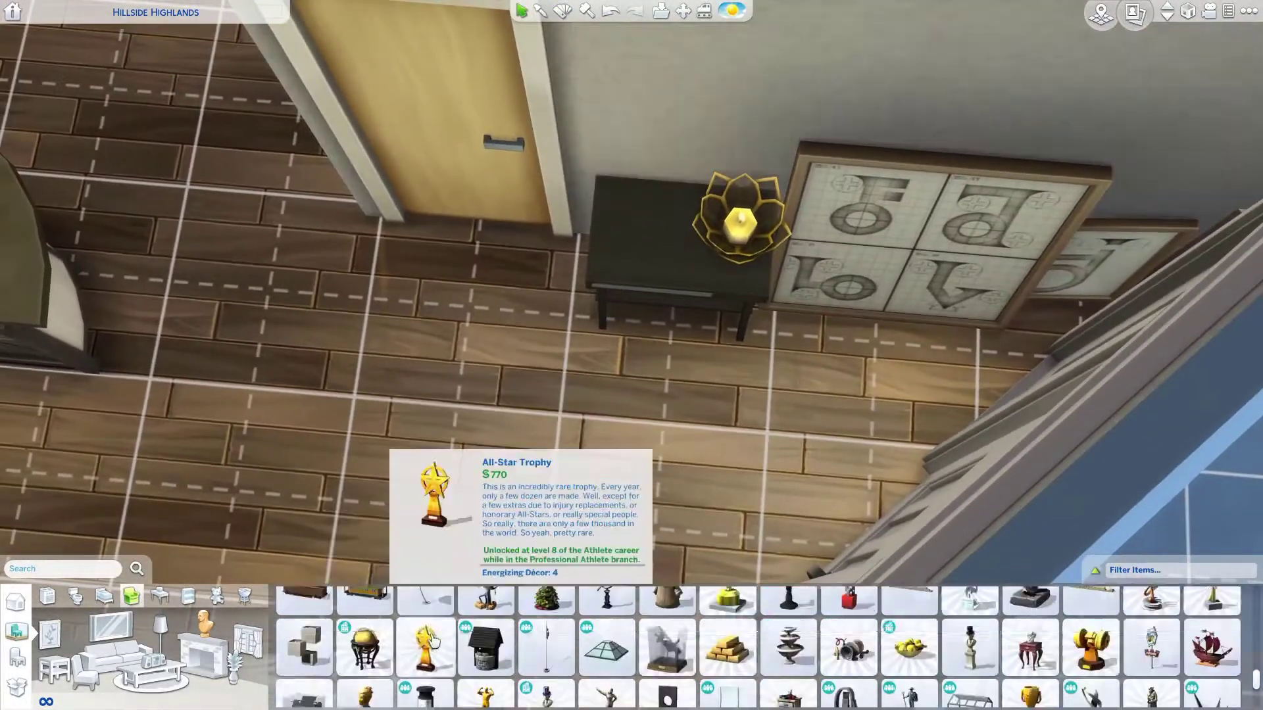
left_click(797, 639)
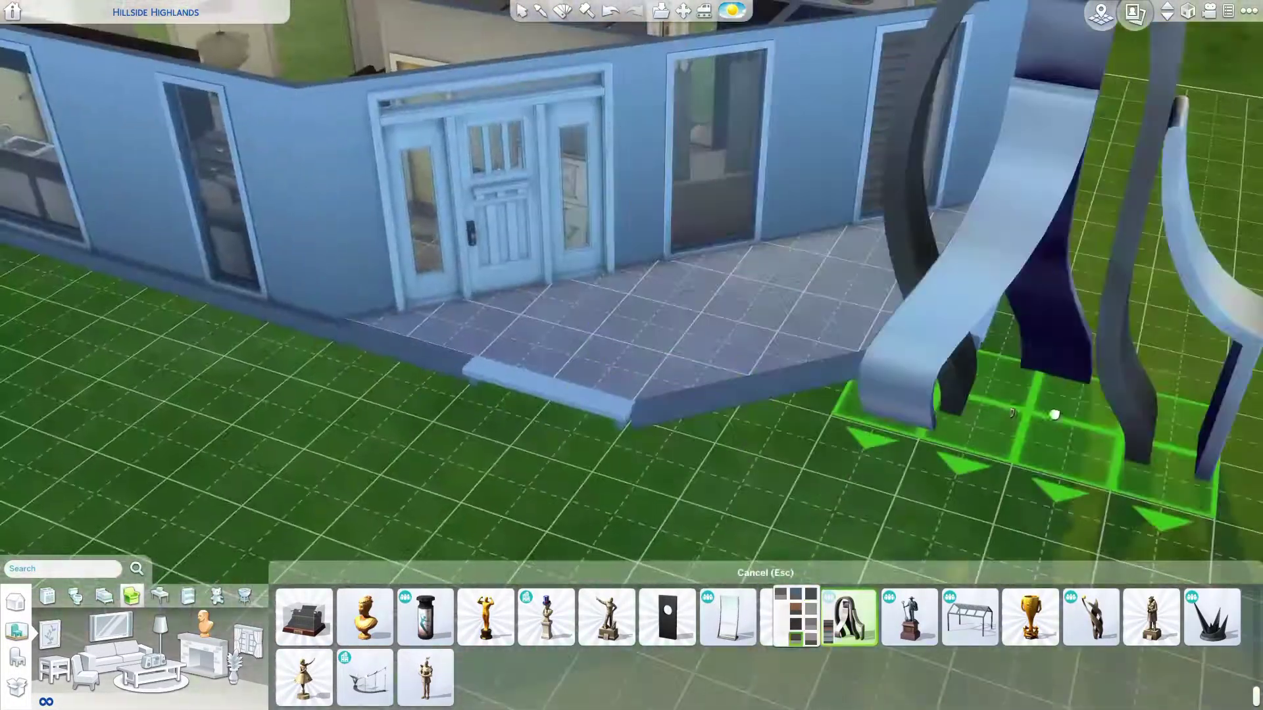
key("Escape")
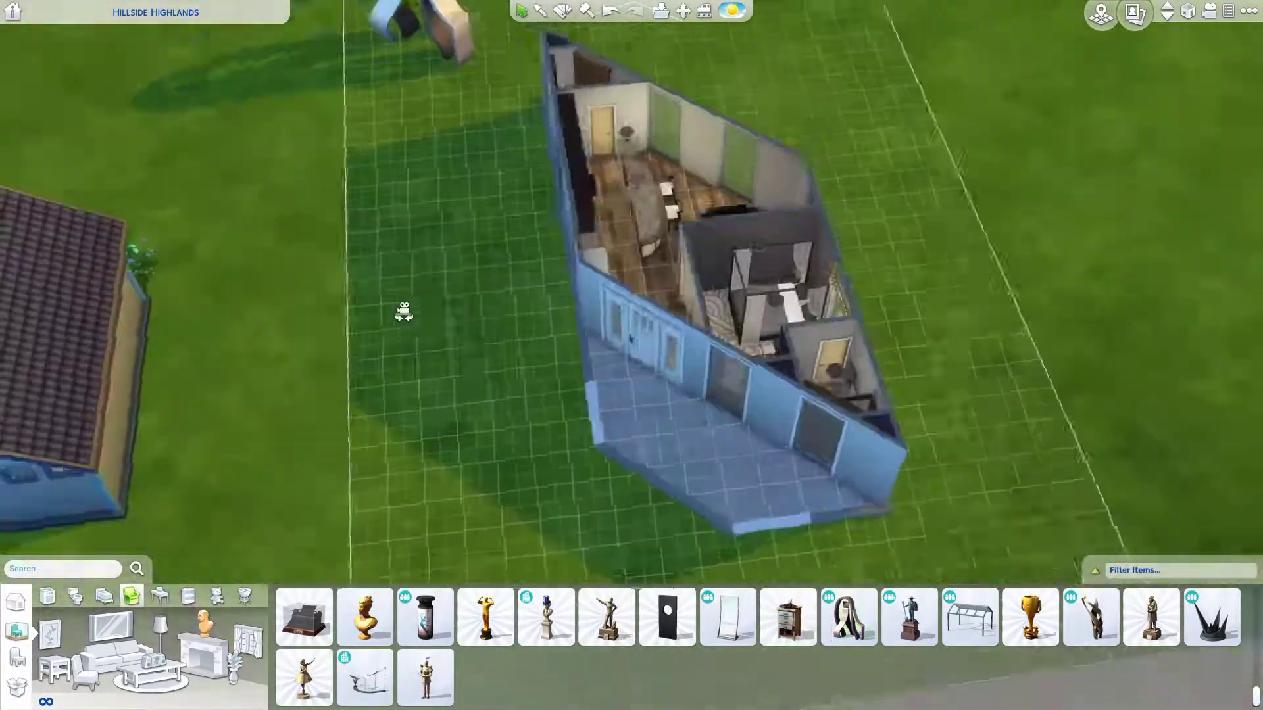
- Move the whole house forward on the lot, closer to the street
left_click(681, 12)
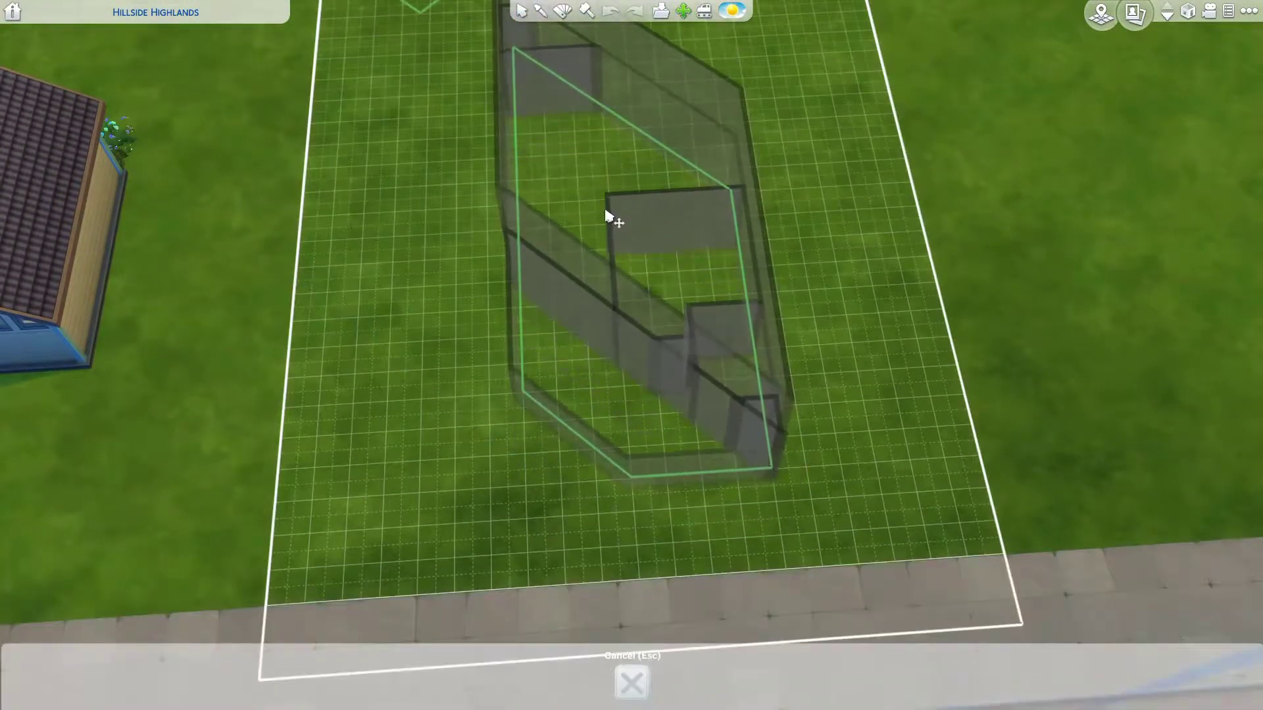
left_click(608, 179)
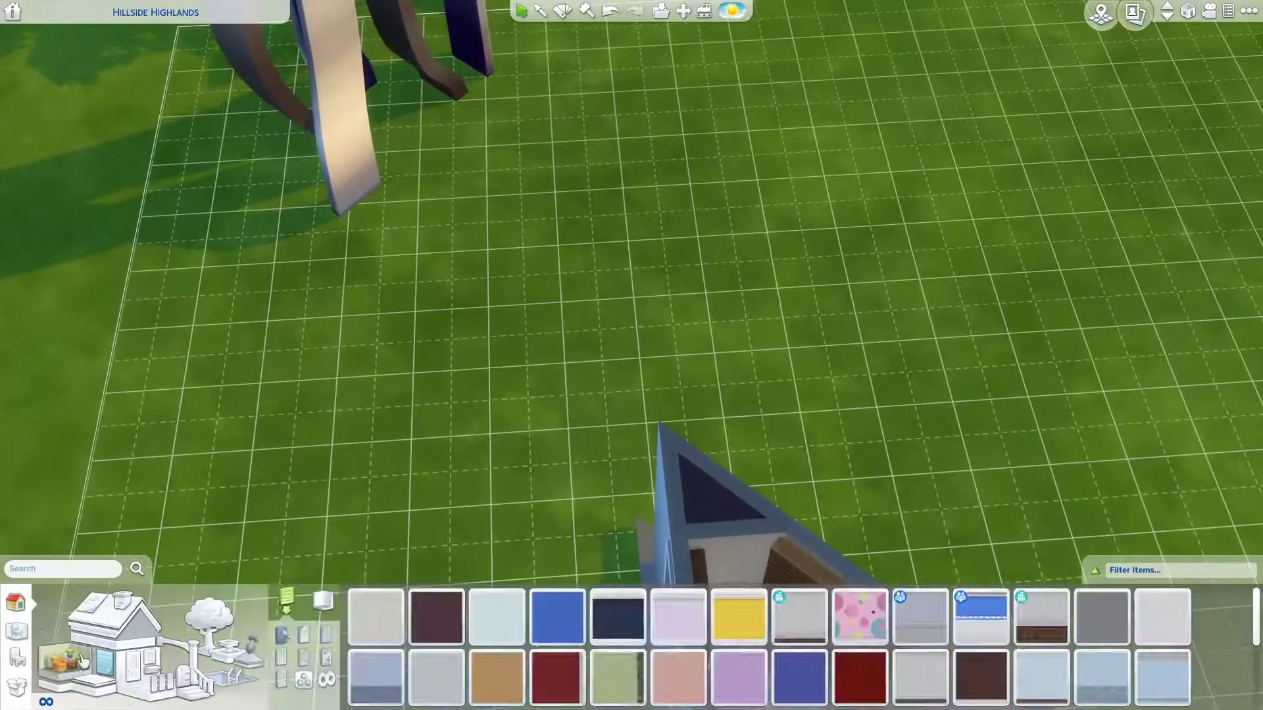
- Enclose the lawn around the ribbon sculpture with a tall hedge fence and fit the hedge arch gate in it near the house
left_click(1198, 688)
left_click_drag(526, 132, 554, 327)
left_click_drag(968, 299, 533, 154)
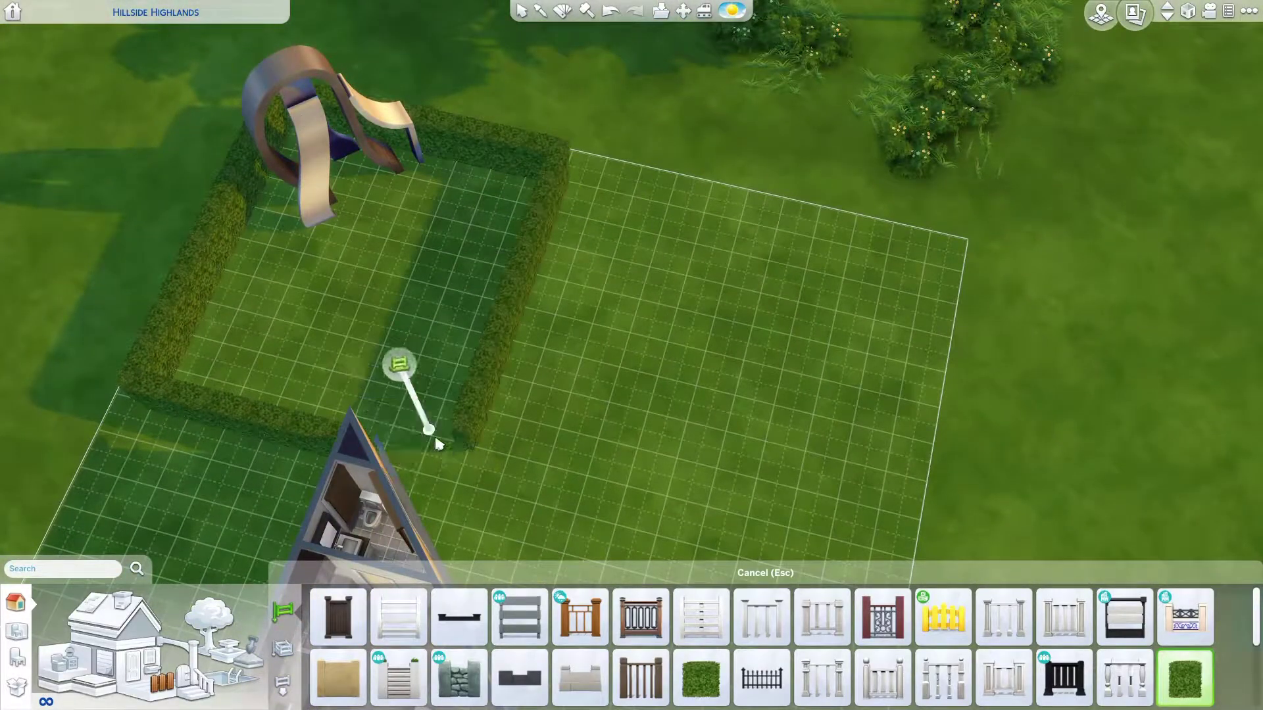
key("Escape")
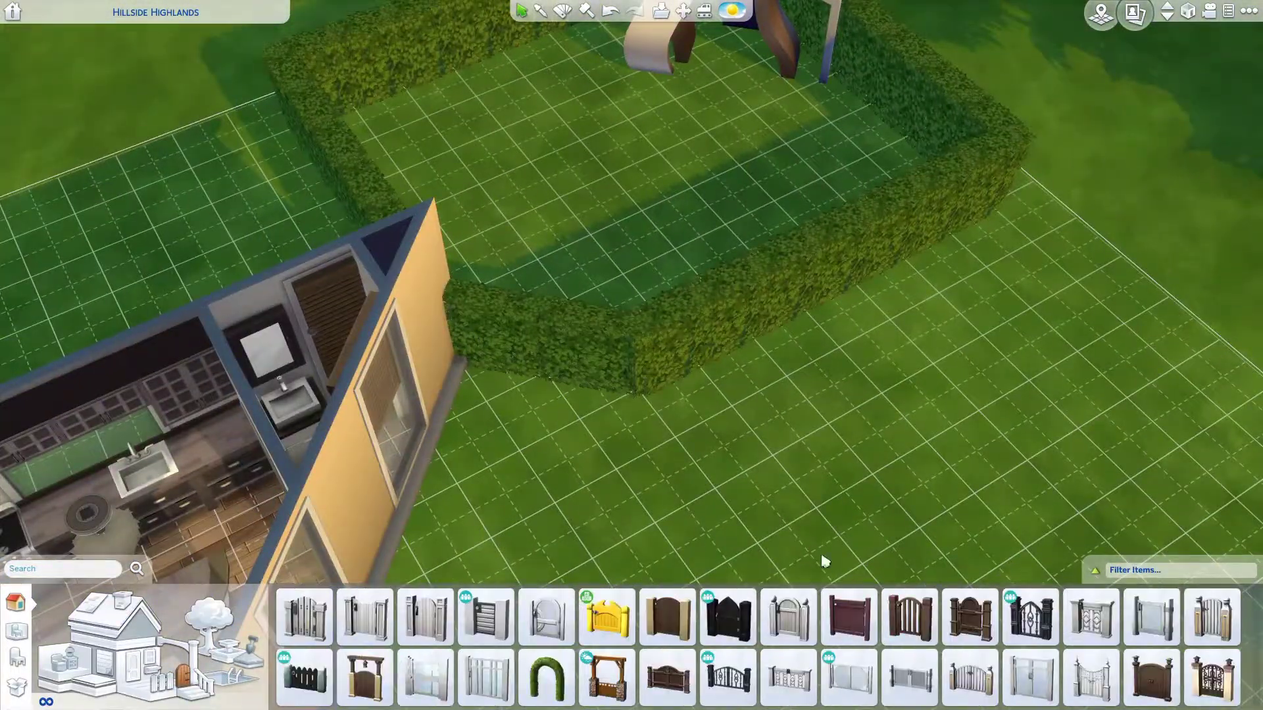
left_click(546, 677)
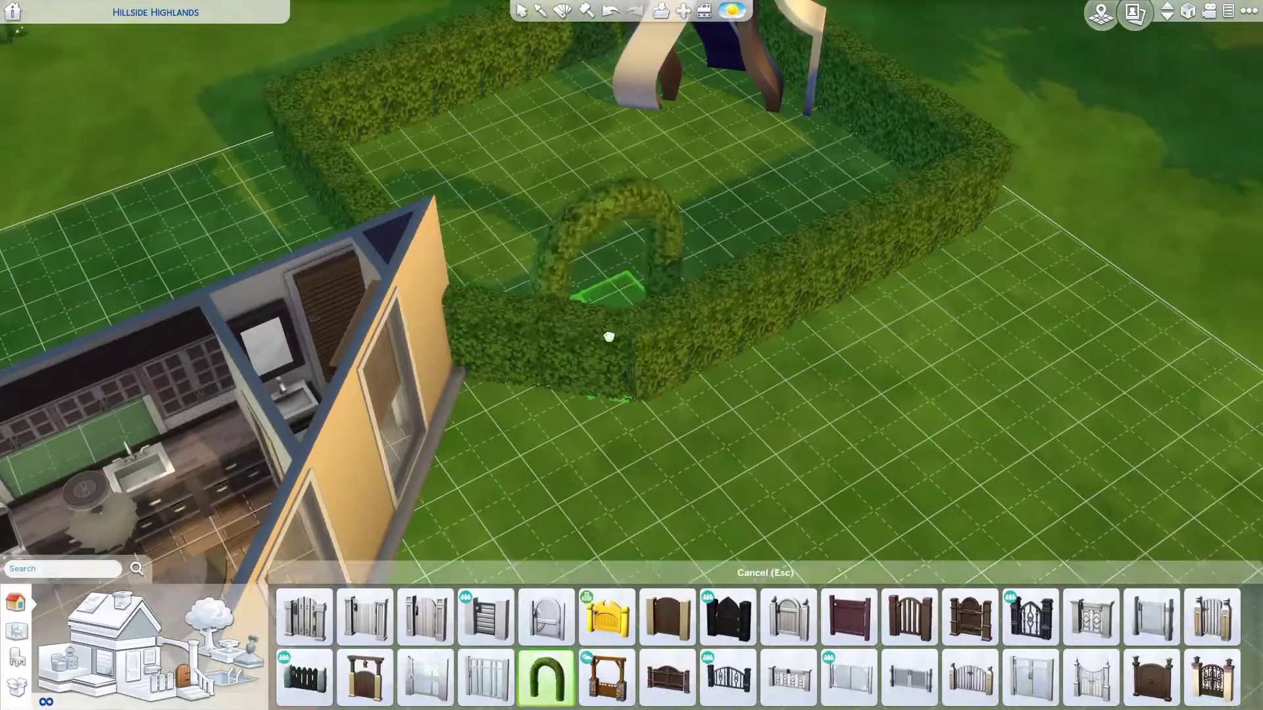
scroll(745, 364, "up", 5)
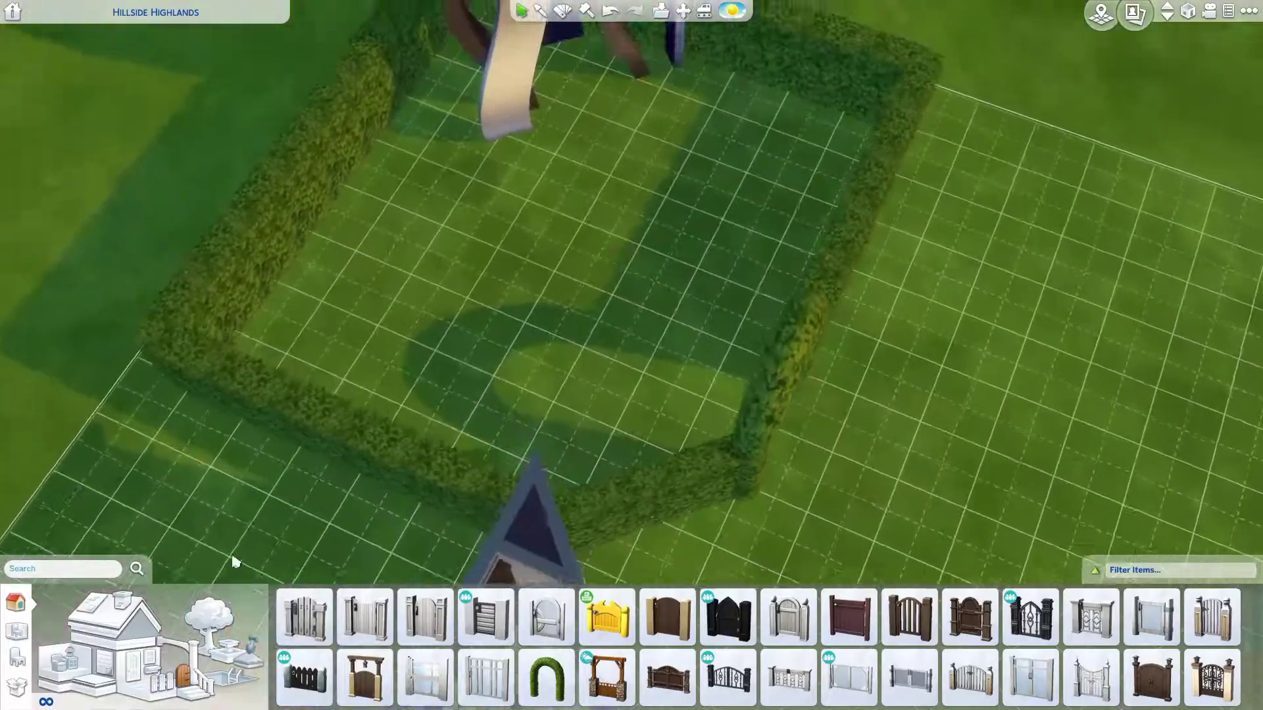
- Place an enlarged Womannequin statue in the far corner of the hedge garden
left_click(16, 631)
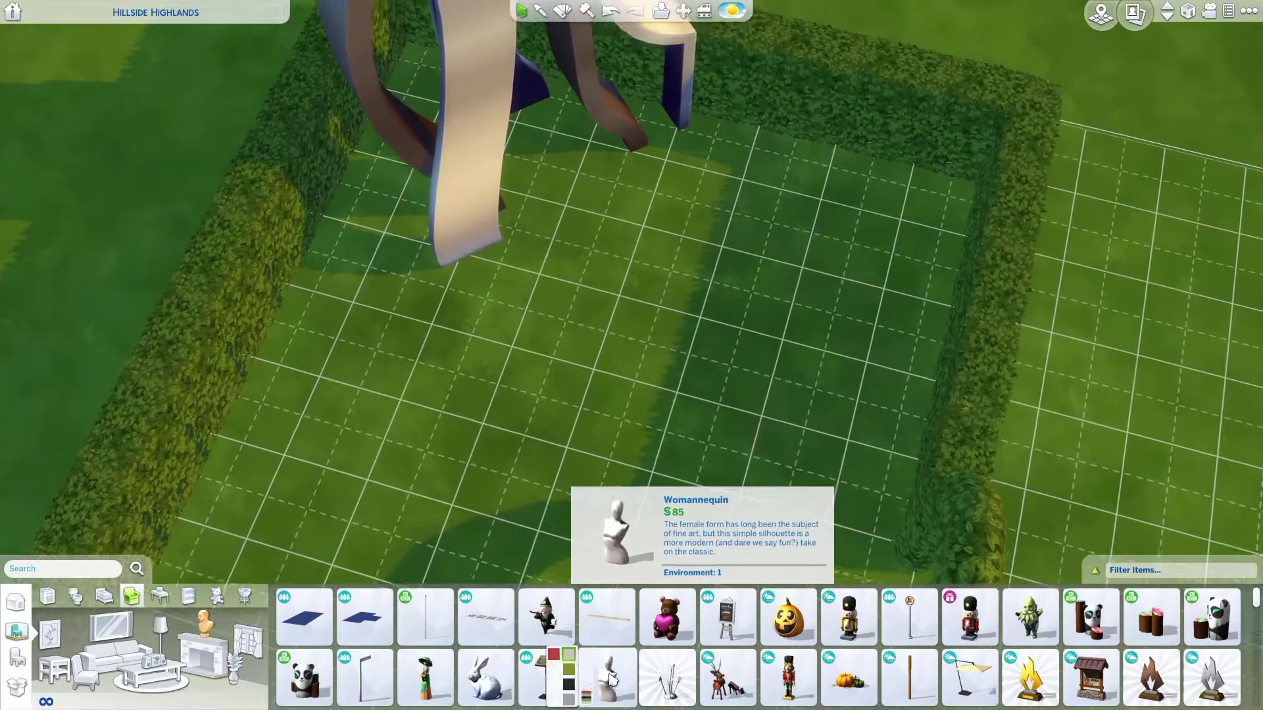
left_click(611, 679)
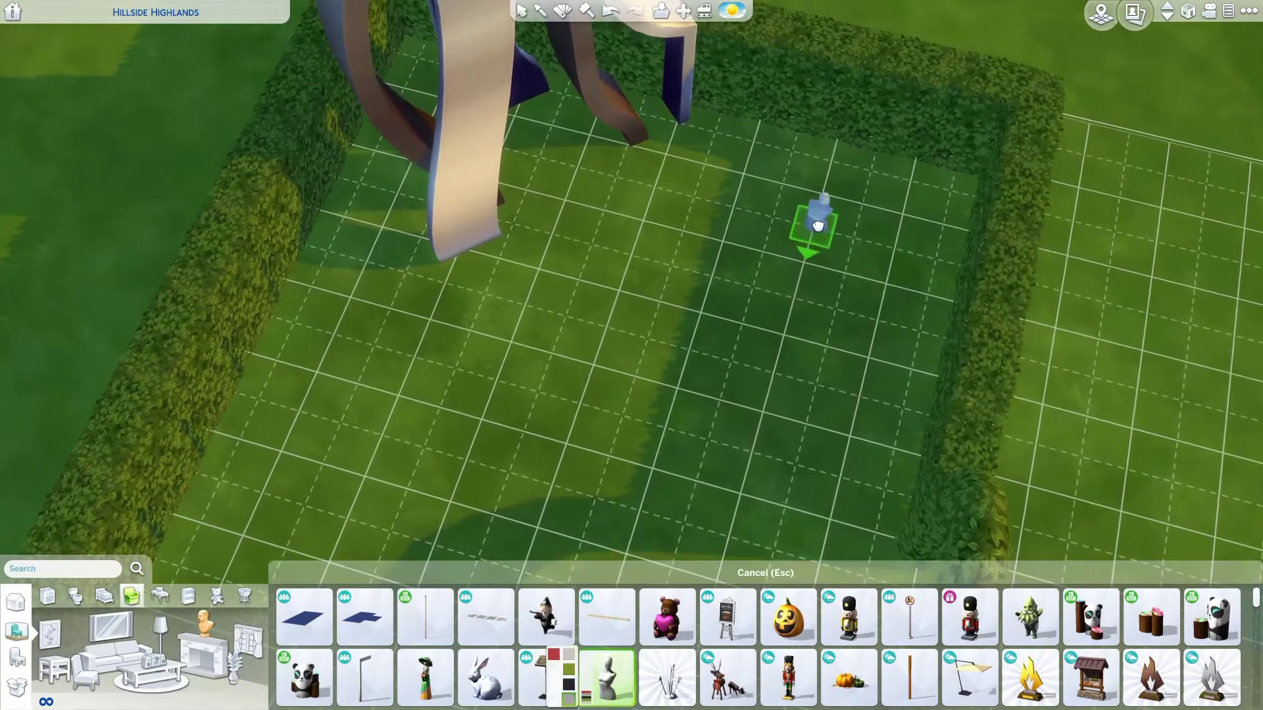
scroll(831, 217, "down", 3)
- Plant a large spiky agave-like shrub at the base of the Womannequin statue
left_click(16, 602)
left_click(209, 615)
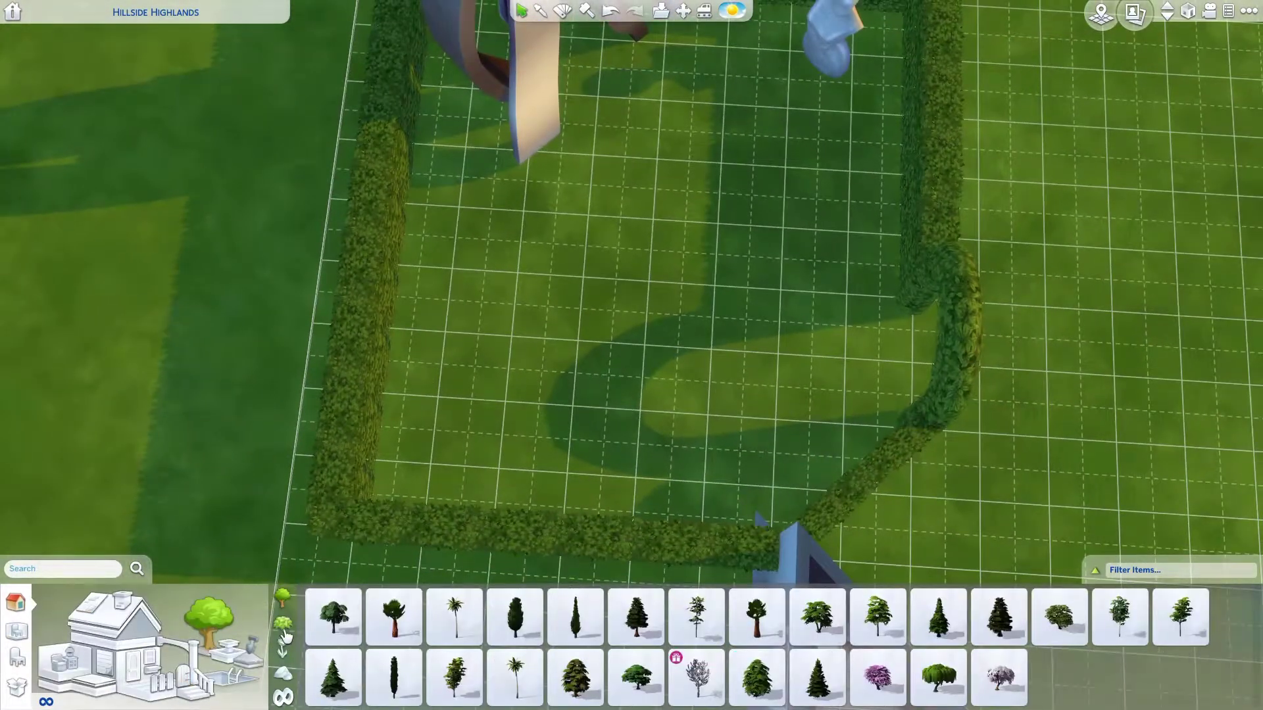
left_click(1057, 615)
scroll(667, 357, "up", 5)
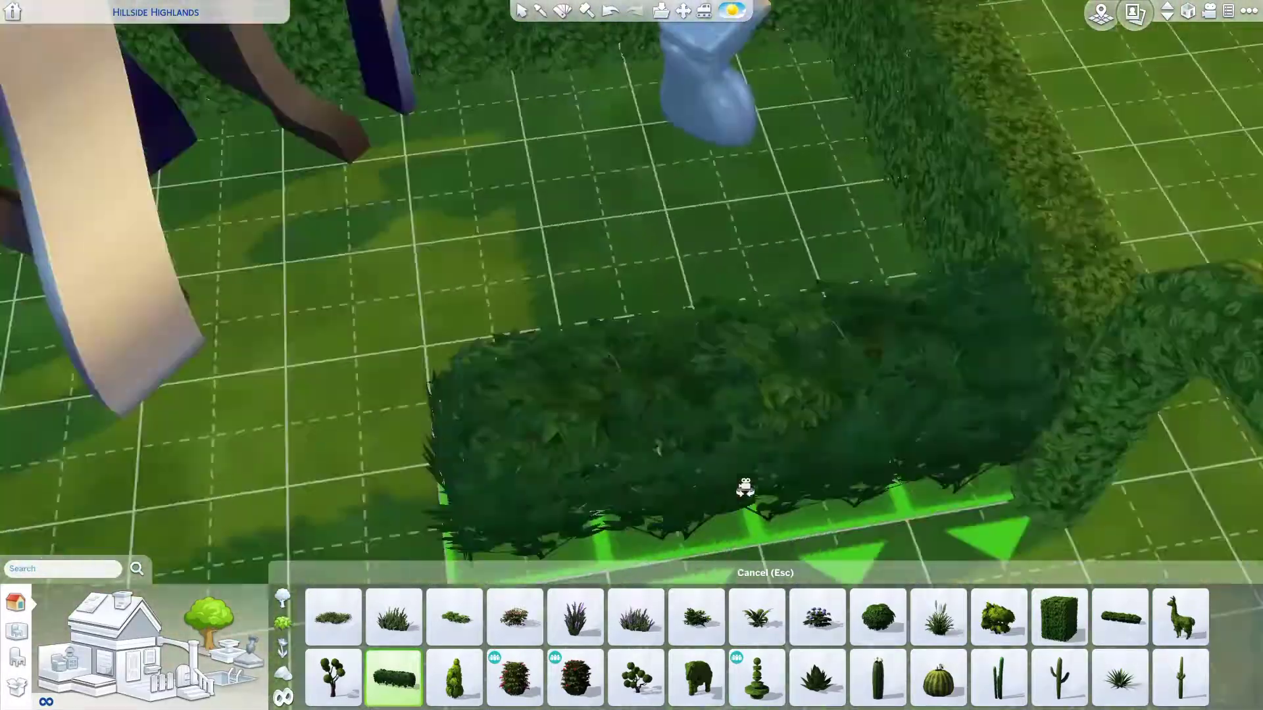
left_click(817, 677)
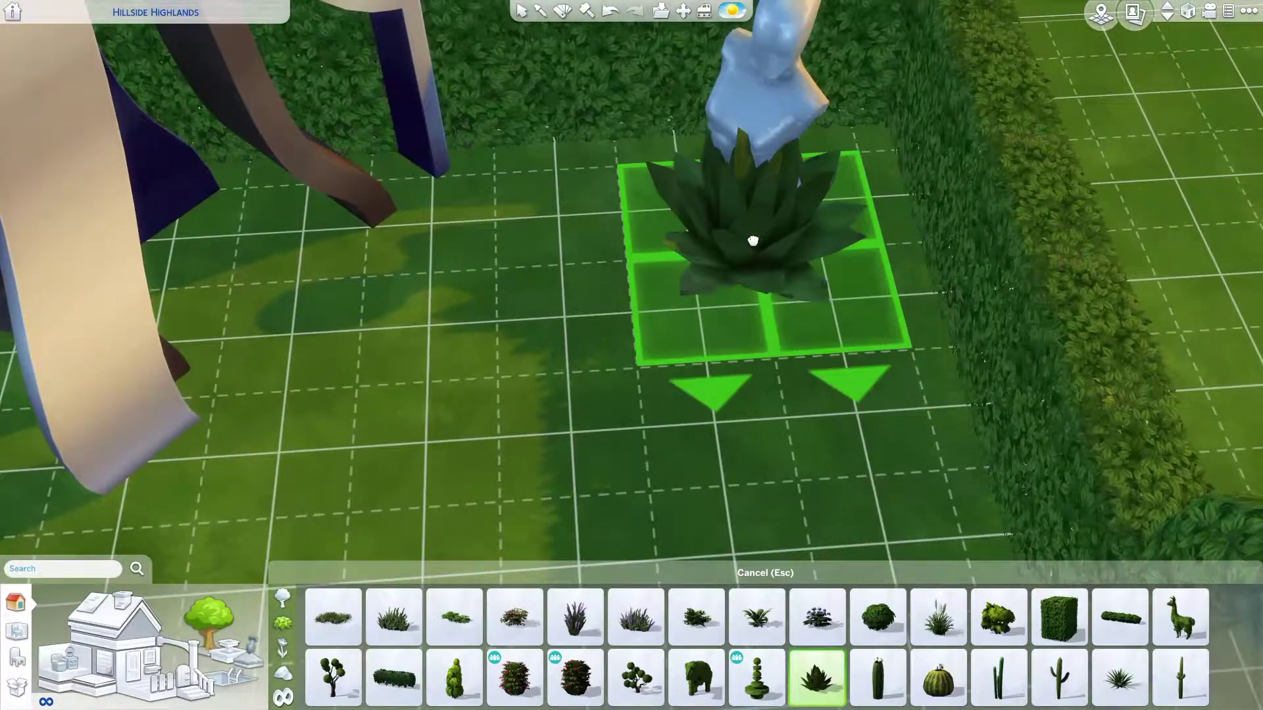
left_click(755, 242)
scroll(834, 248, "up", 2)
left_click(805, 618)
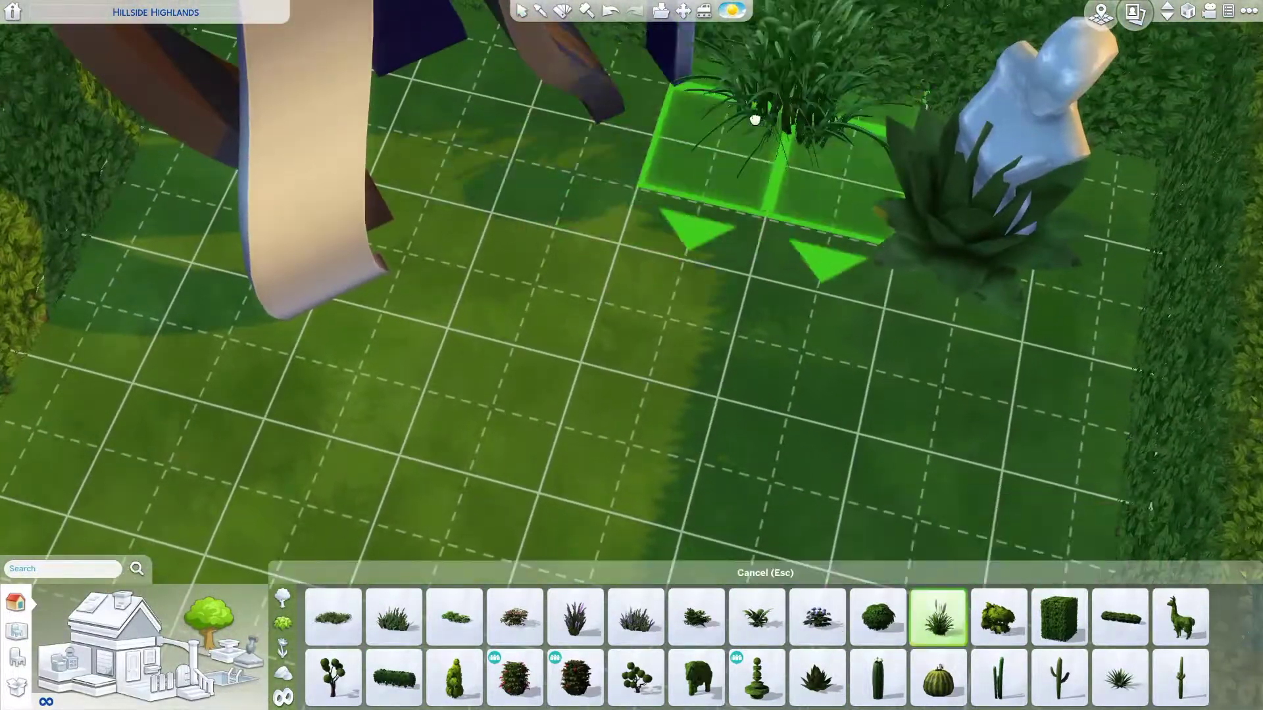
key("Escape")
- Place the tall twisting sculpture with glowing orbs inside the hedge garden
left_click(16, 631)
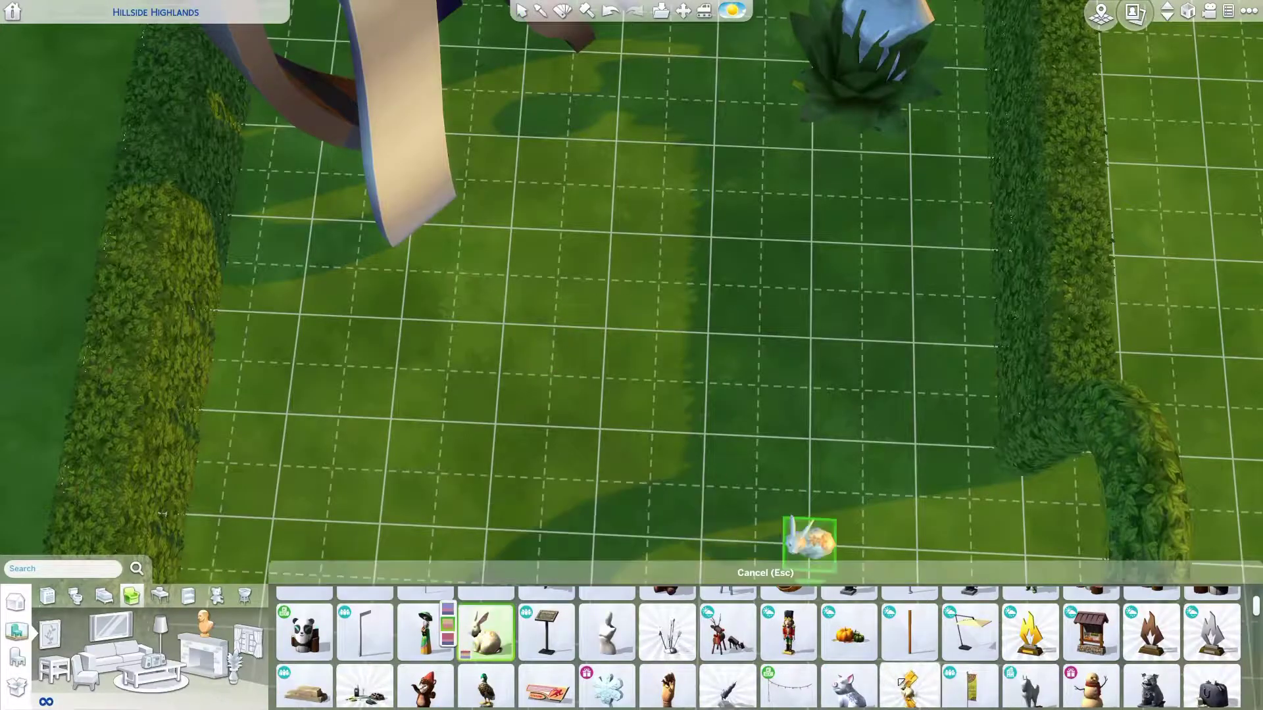
scroll(901, 681, "down", 5)
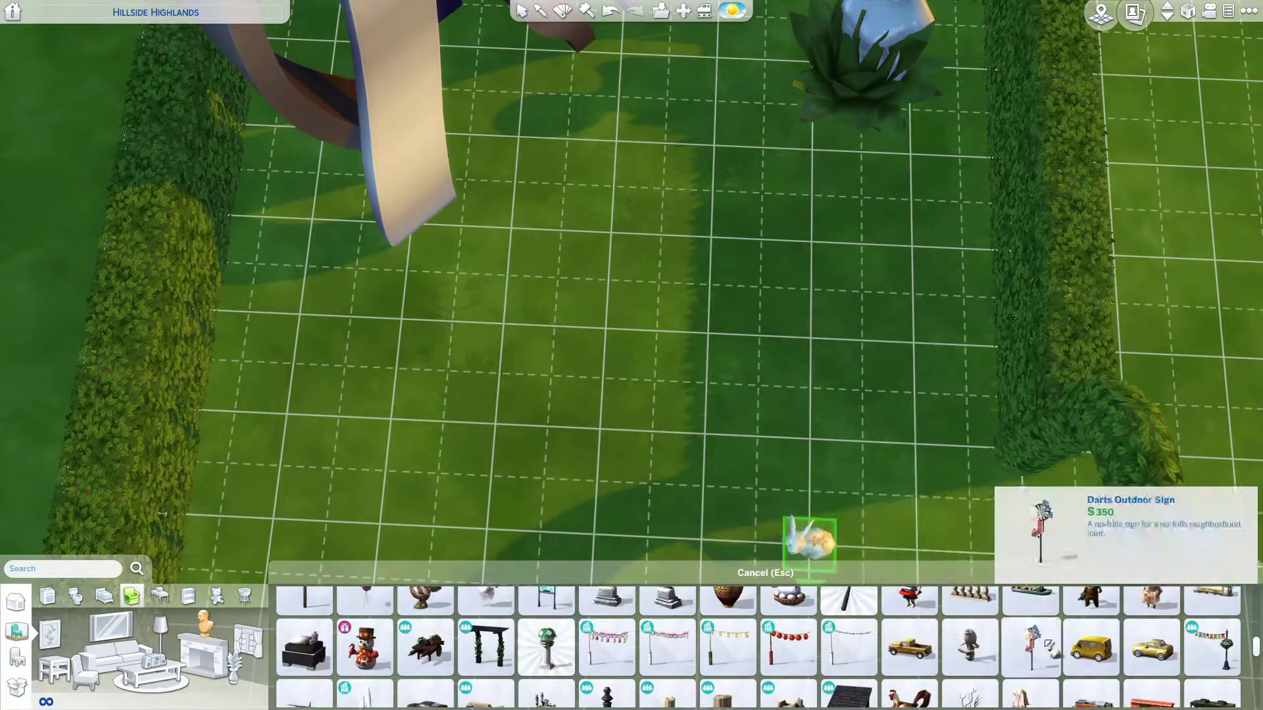
scroll(1049, 644, "down", 5)
left_click(1092, 616)
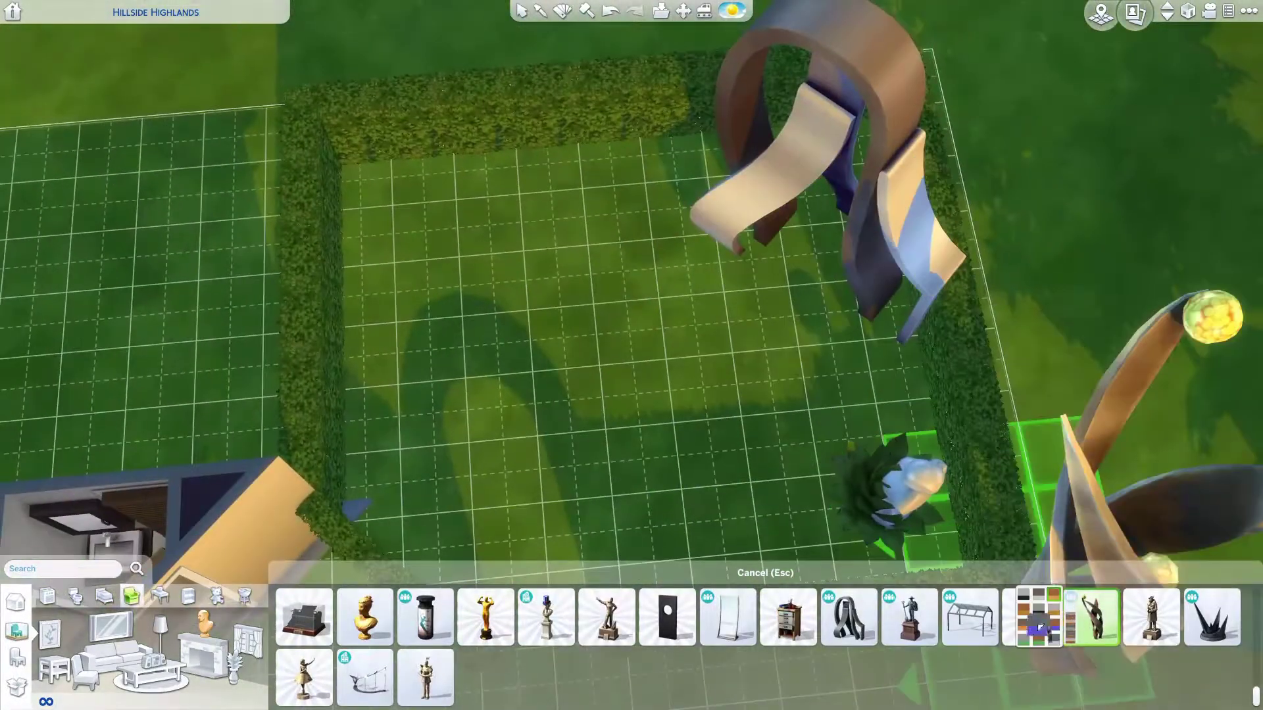
left_click(473, 289)
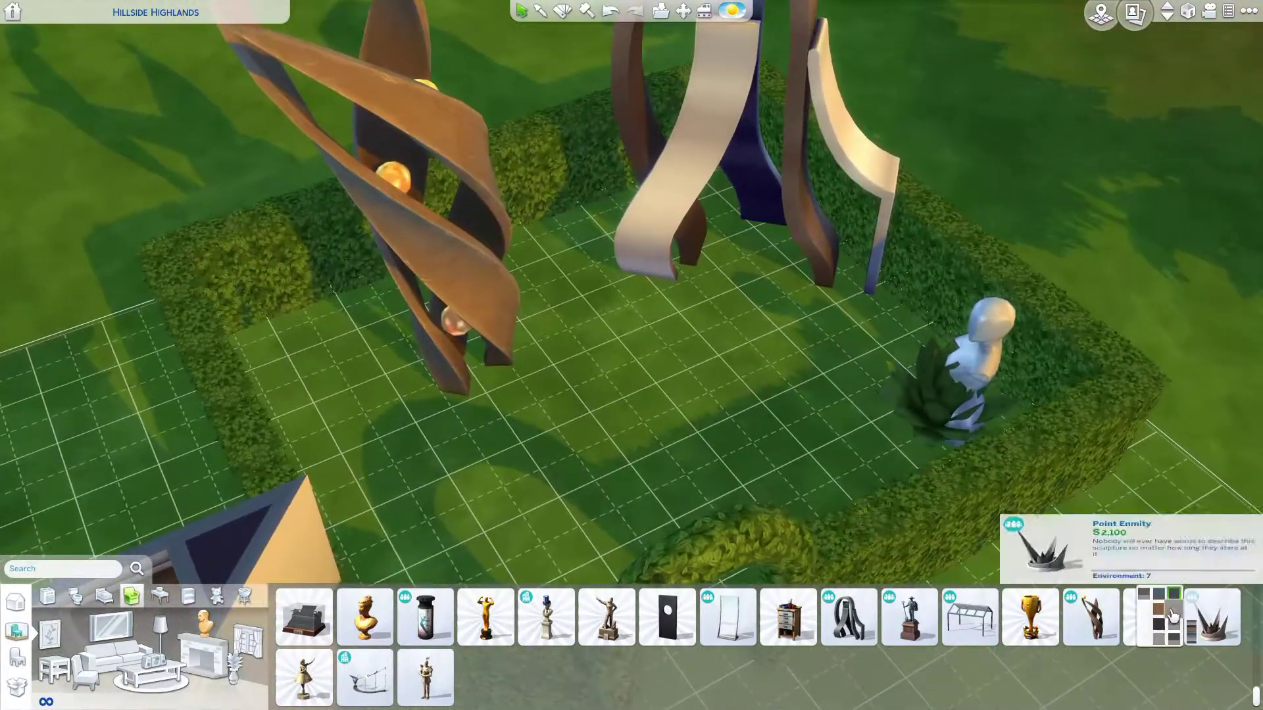
left_click(1170, 615)
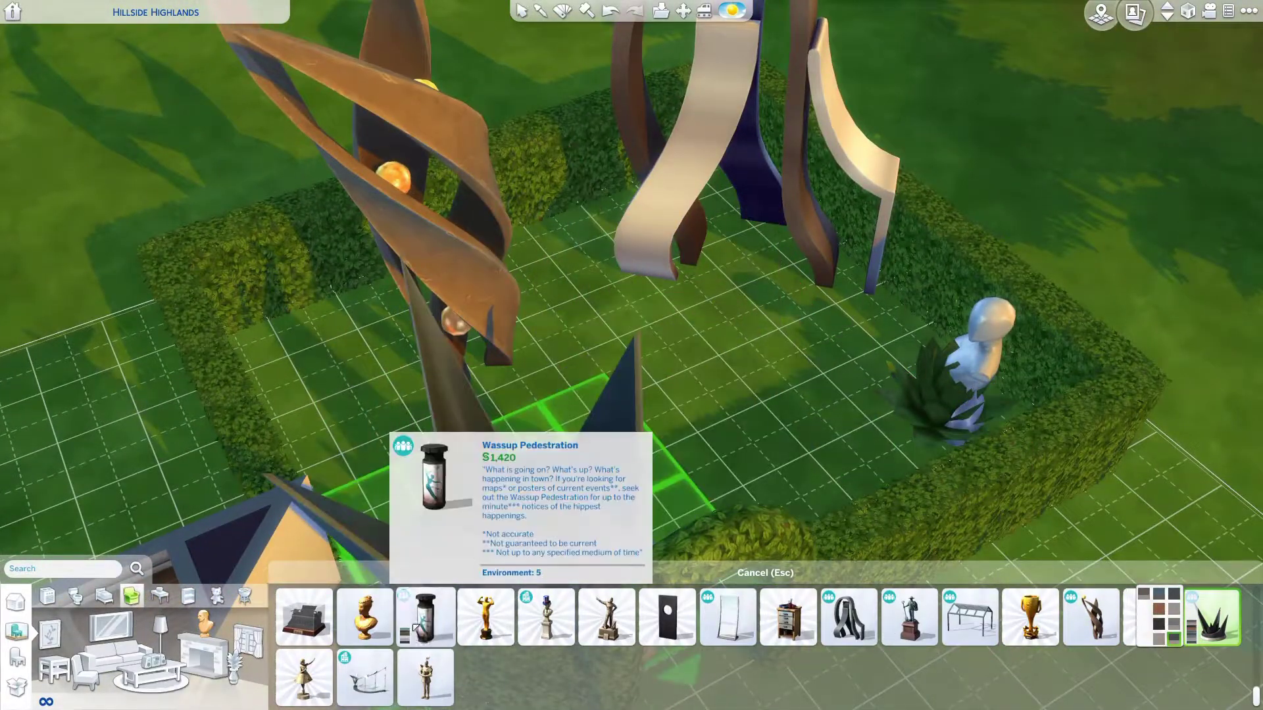
left_click(417, 629)
scroll(369, 641, "up", 2)
left_click(606, 647)
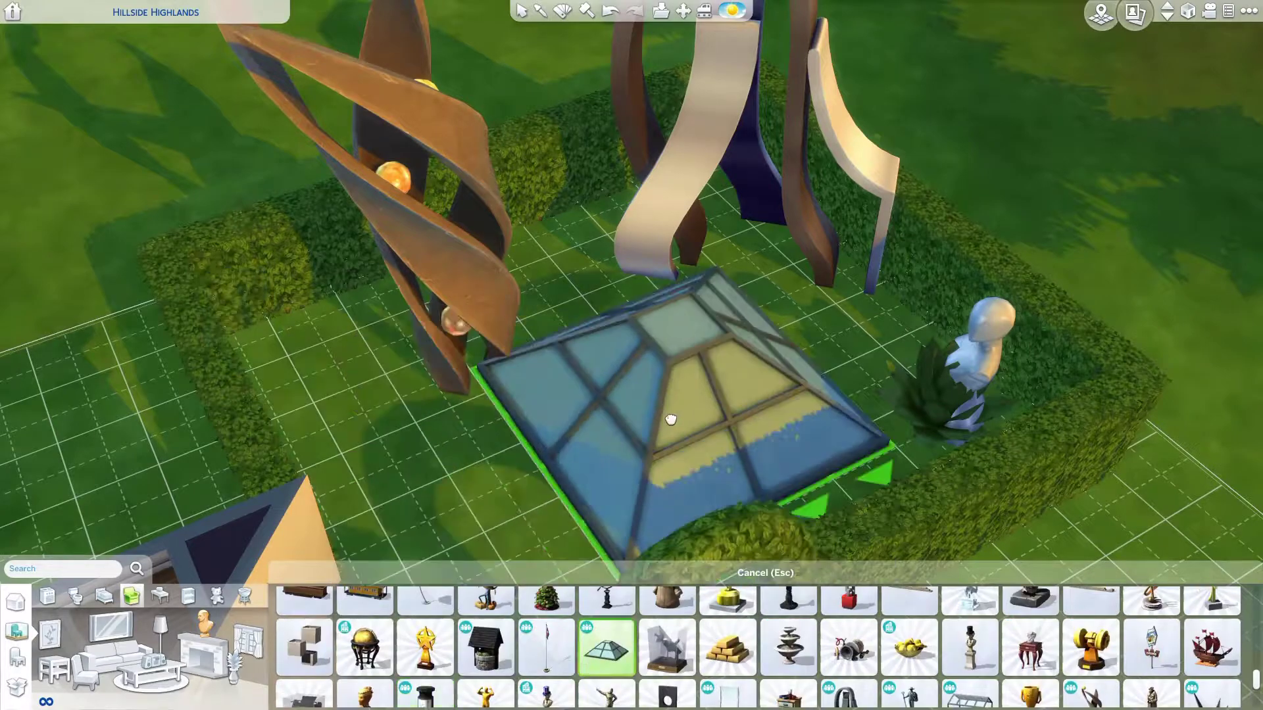
scroll(670, 419, "down", 2)
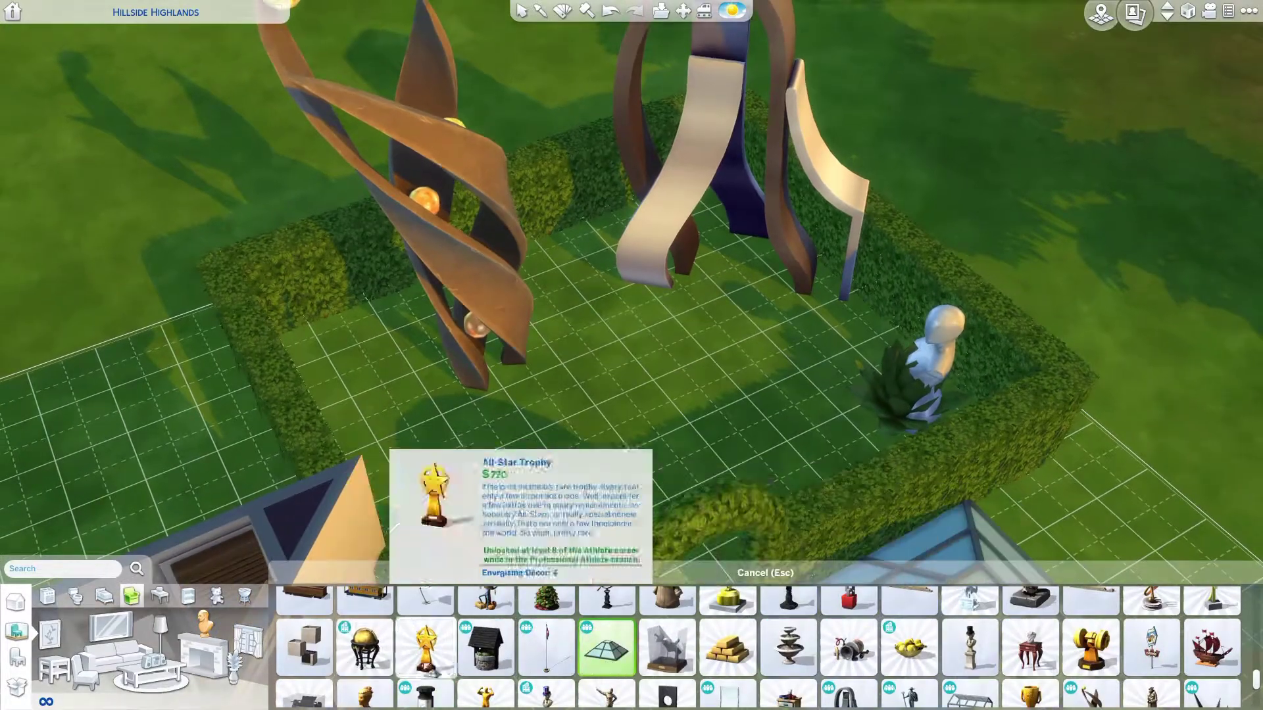
scroll(368, 658, "down", 2)
- Place the stacked cube fountain in the middle of the hedge garden and an enlarged The Message sculpture in the hedge corner
left_click(316, 665)
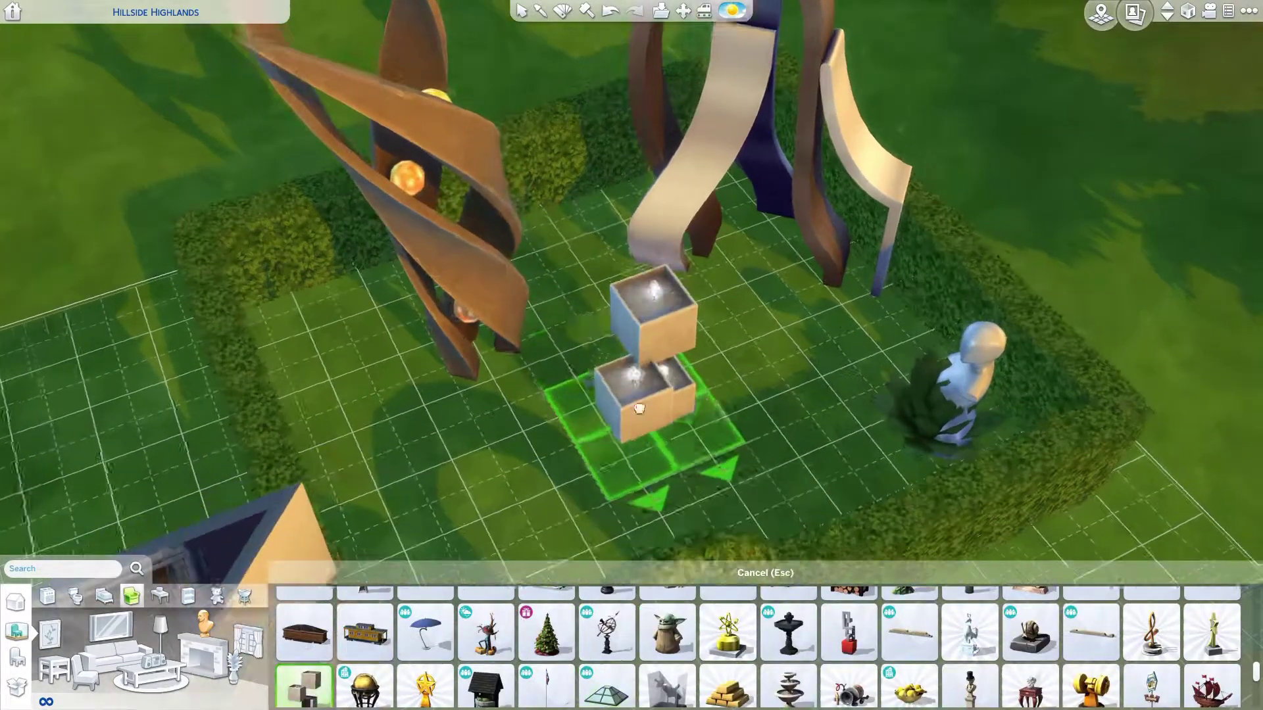
left_click(648, 421)
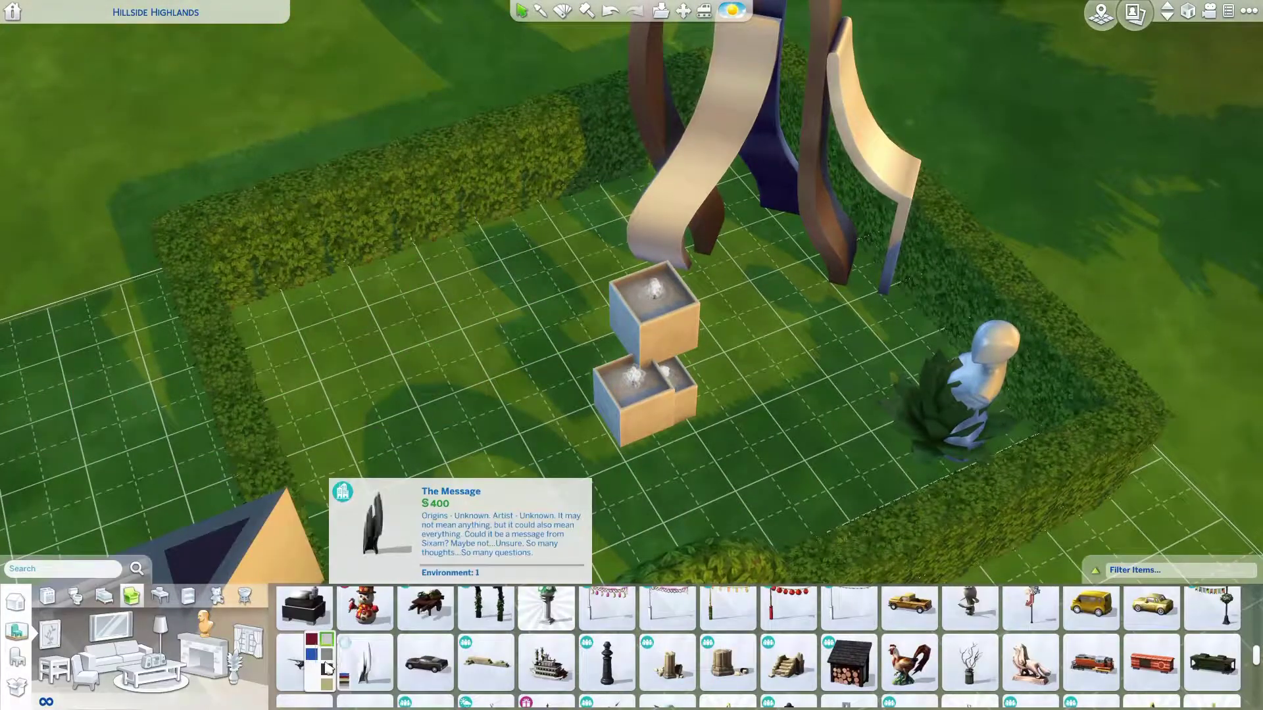
left_click(327, 667)
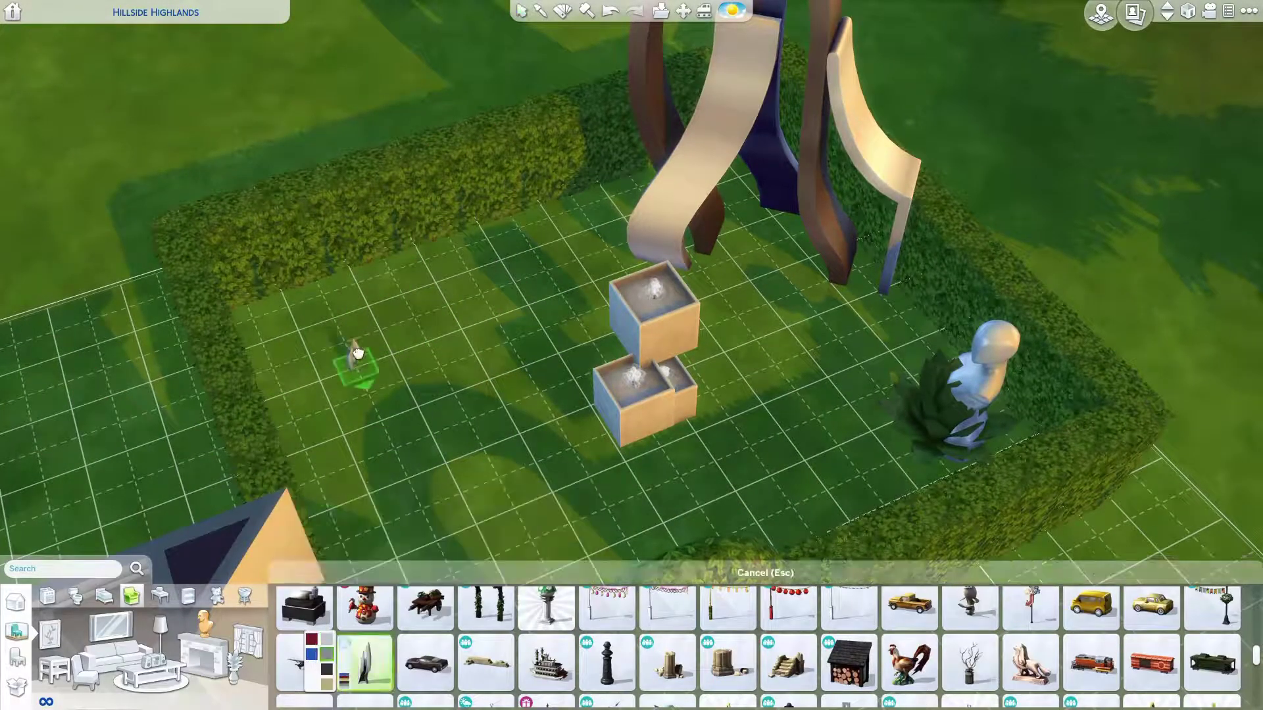
left_click(310, 336)
- Paint the ground inside the hedge garden with the pink and blue wildflower grass terrain
left_click(16, 602)
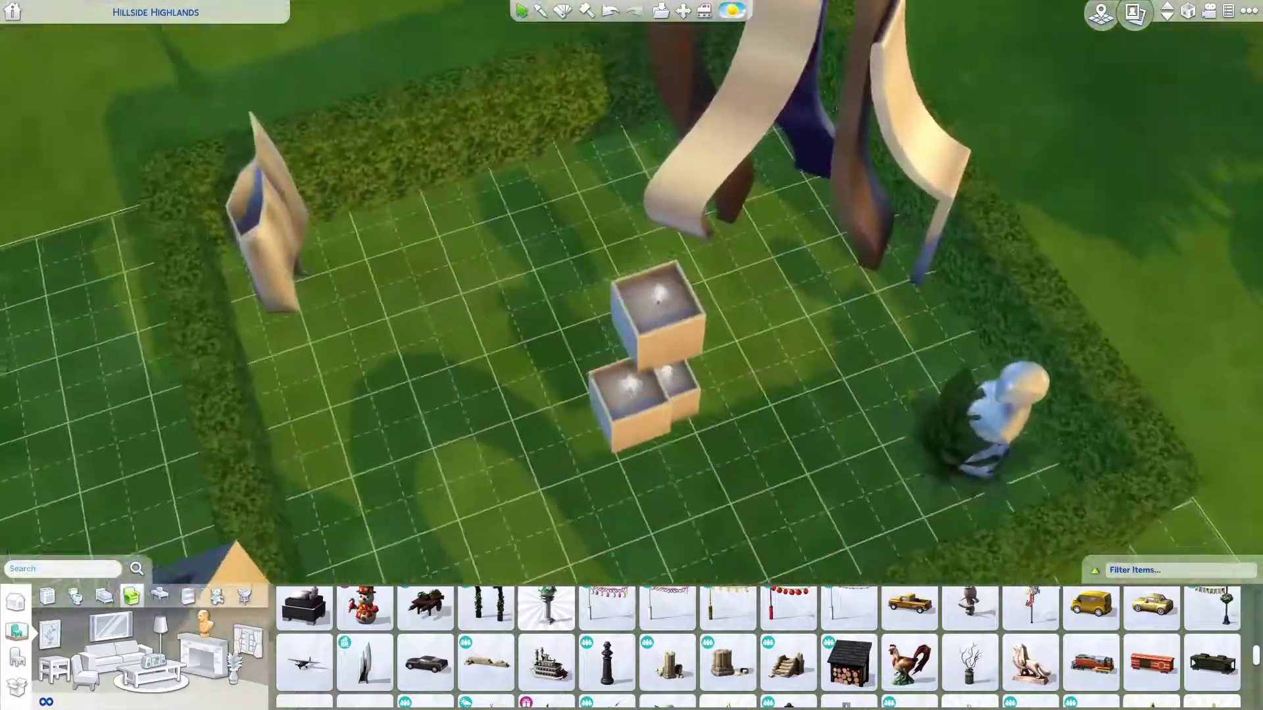
left_click(257, 666)
left_click(257, 666)
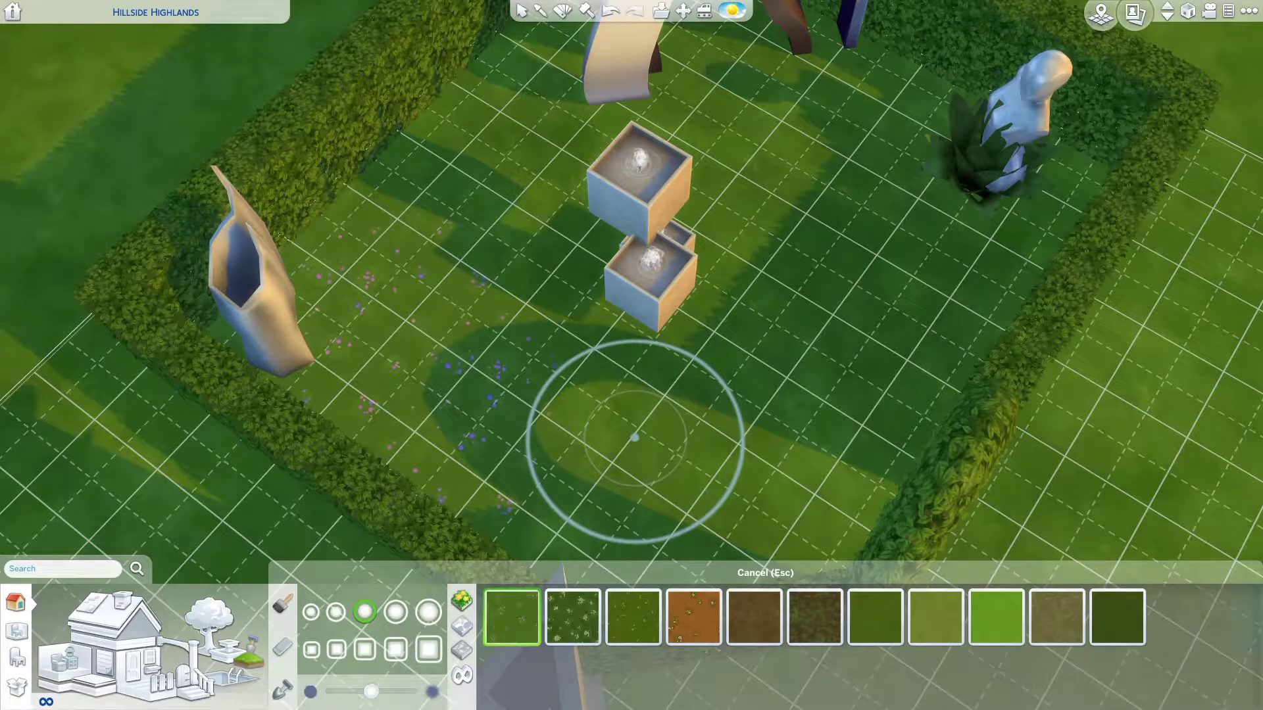
scroll(635, 438, "down", 5)
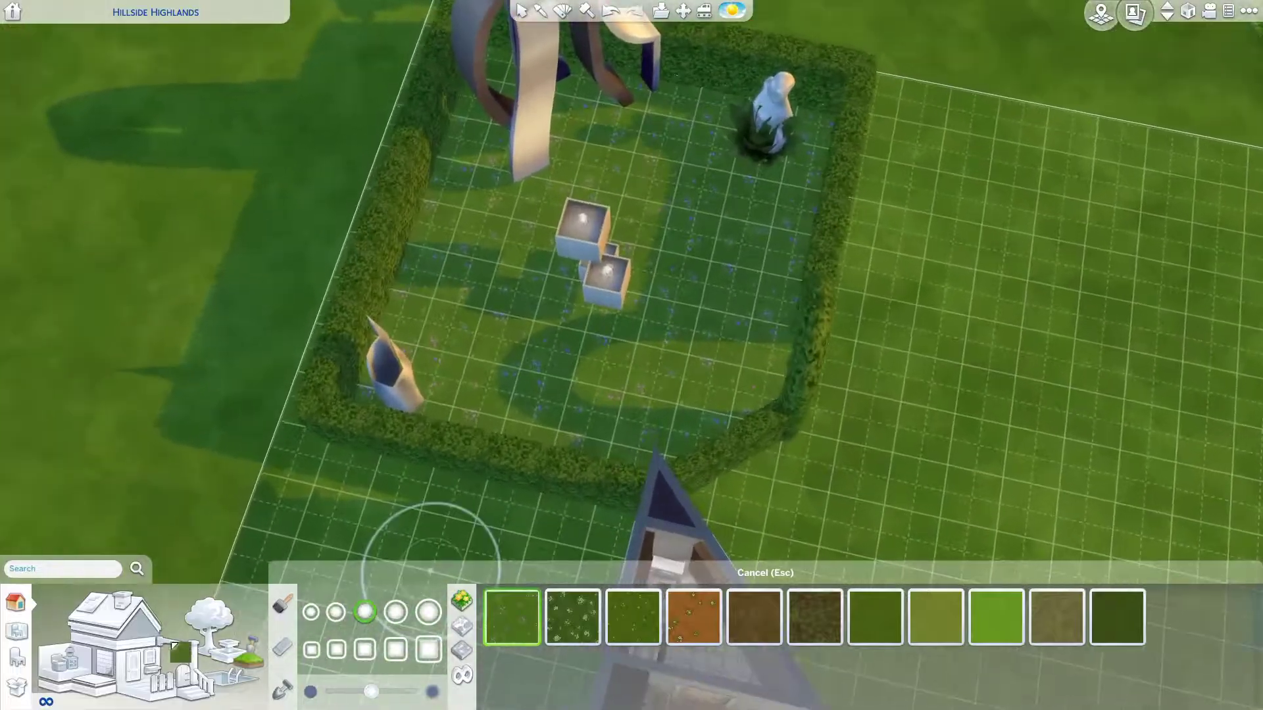
key("Escape")
- Plant a white flowering shrub beside the ribbon sculpture, with a ball topiary tree by the hedge and a tiered topiary near the house corner
left_click(468, 630)
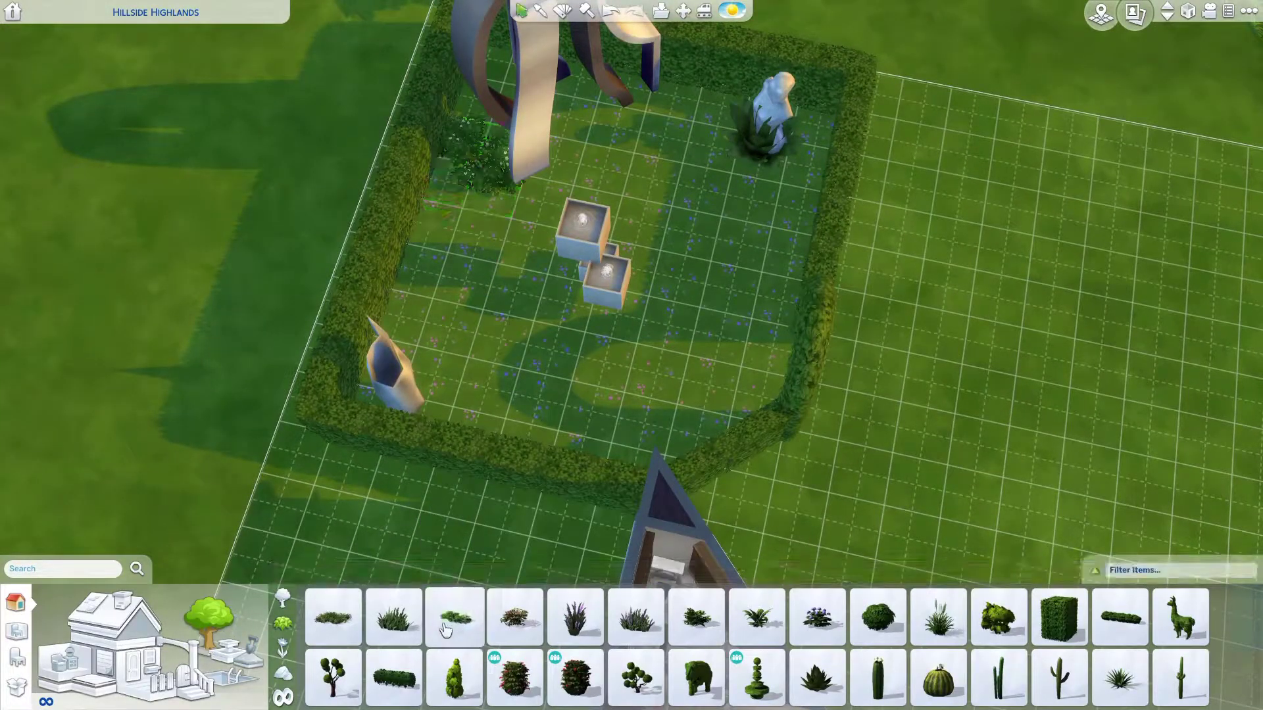
left_click(816, 621)
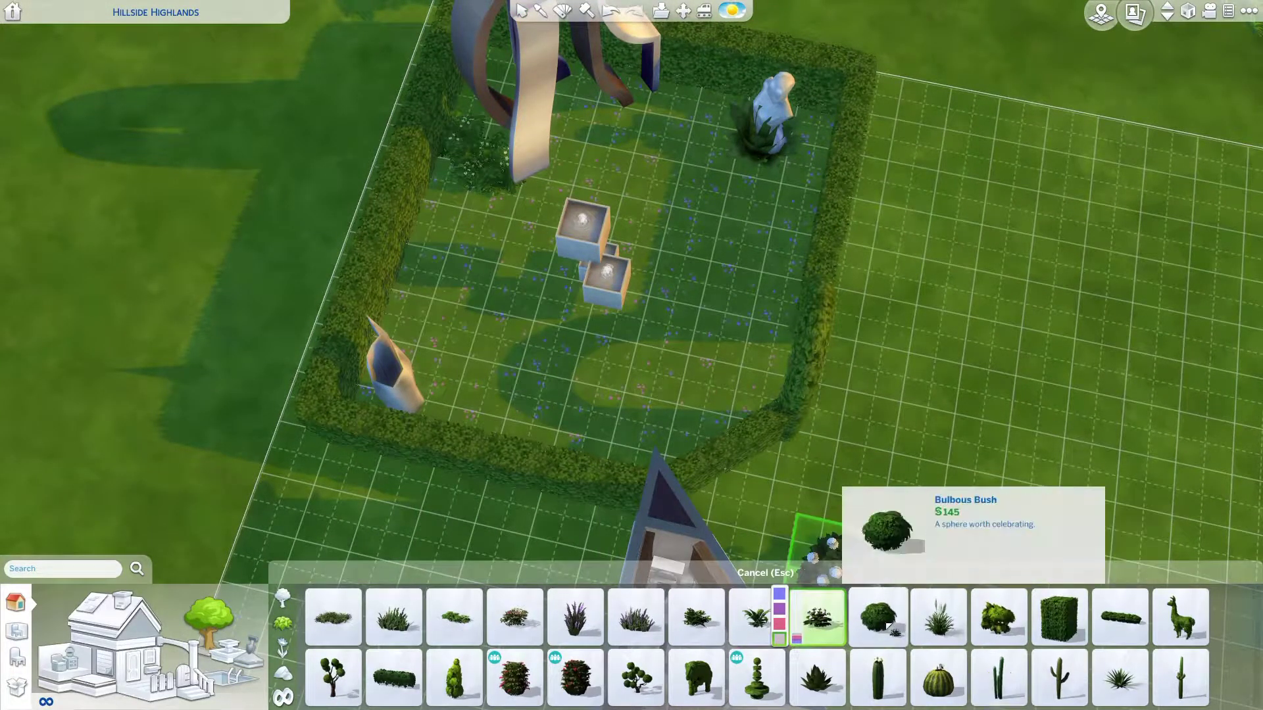
left_click(613, 155)
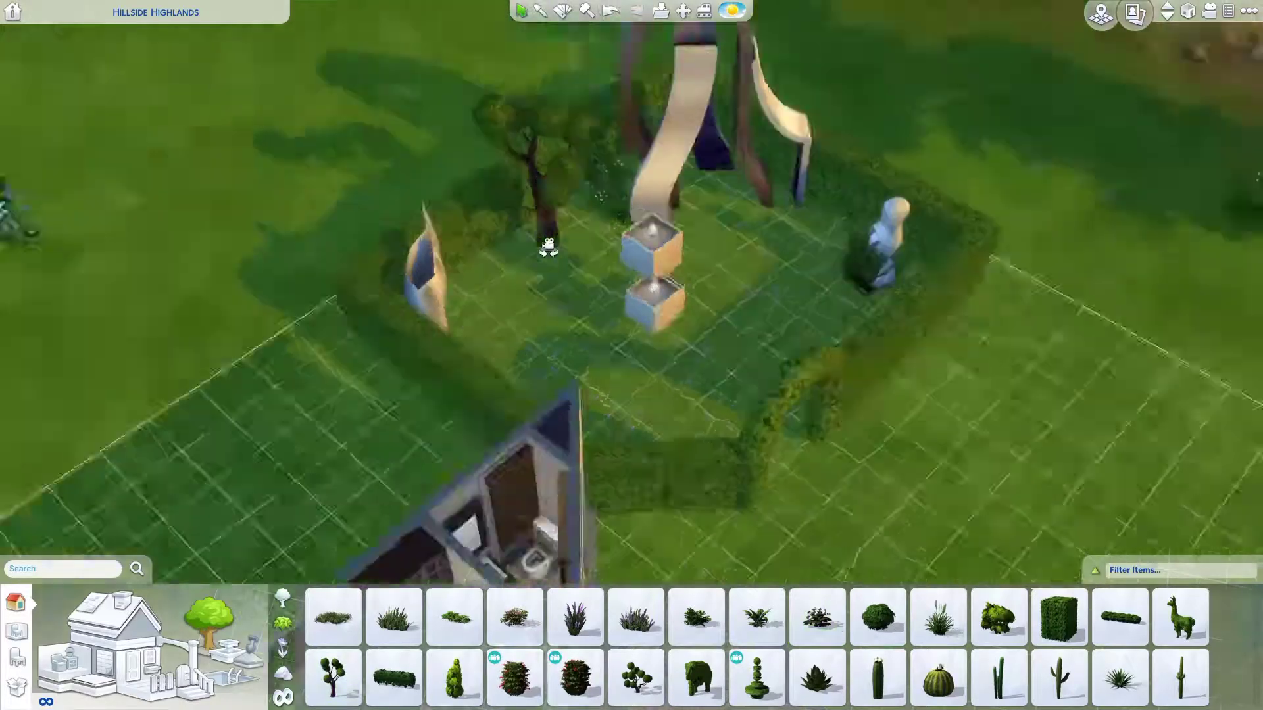
left_click(757, 678)
left_click(517, 366)
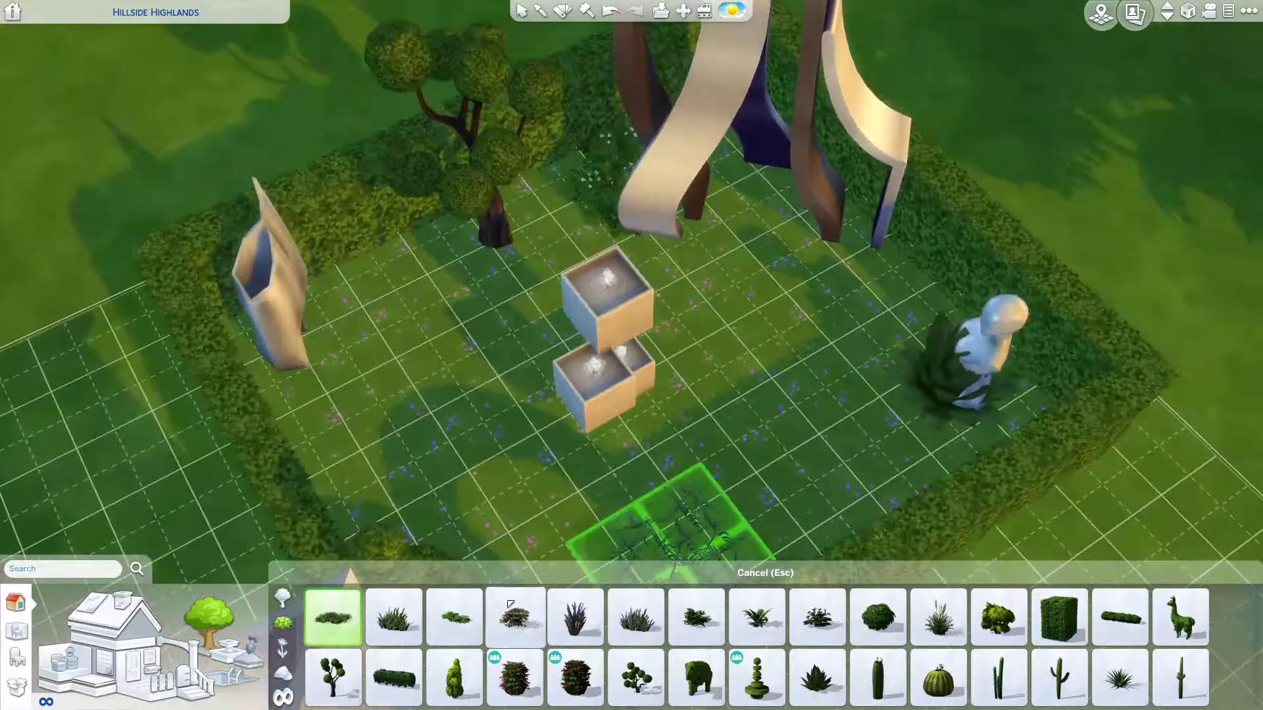
- Plant flowering shrubs around the The Message and ribbon sculptures, and replace the spiky shrub at the statue with white flowers
left_click(454, 621)
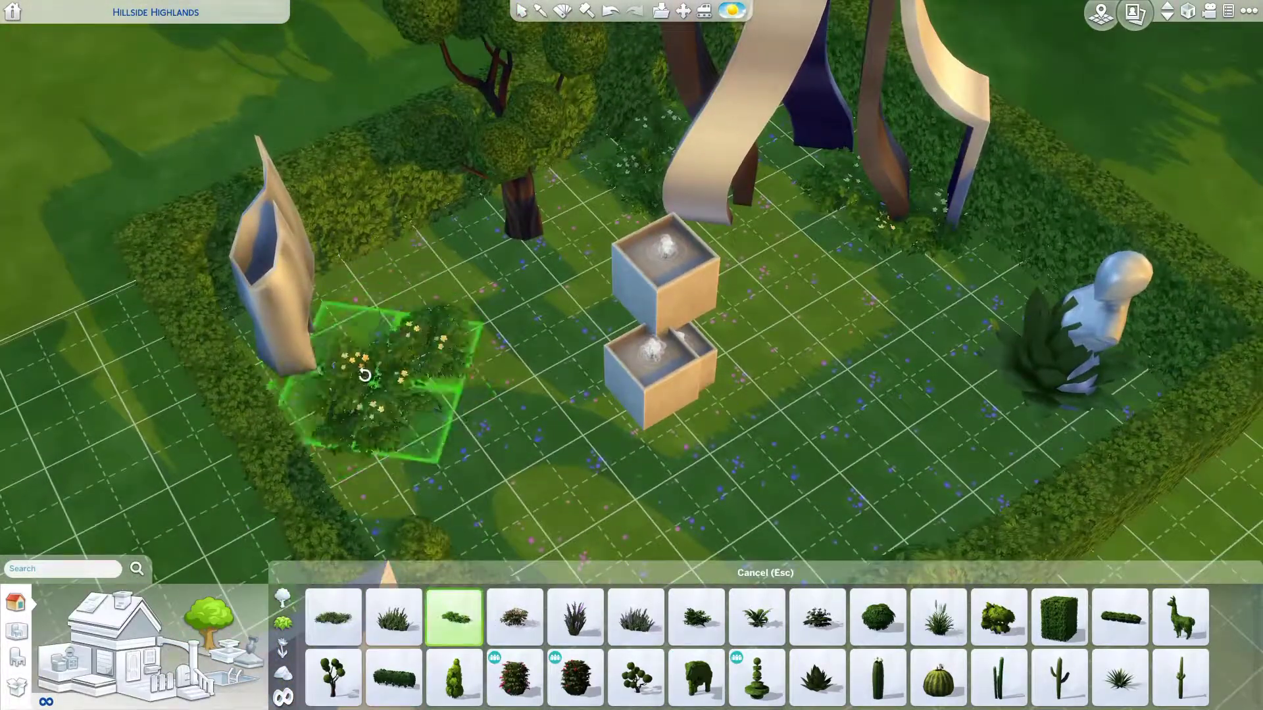
left_click(280, 332)
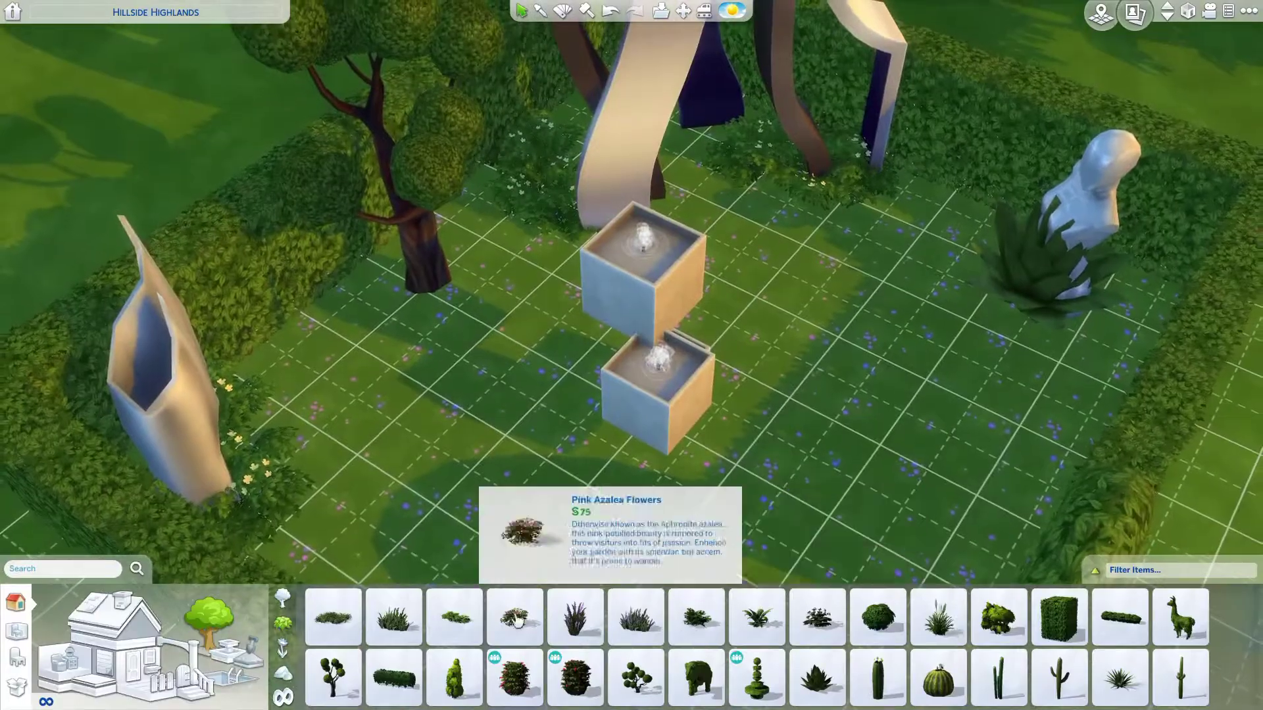
left_click(454, 618)
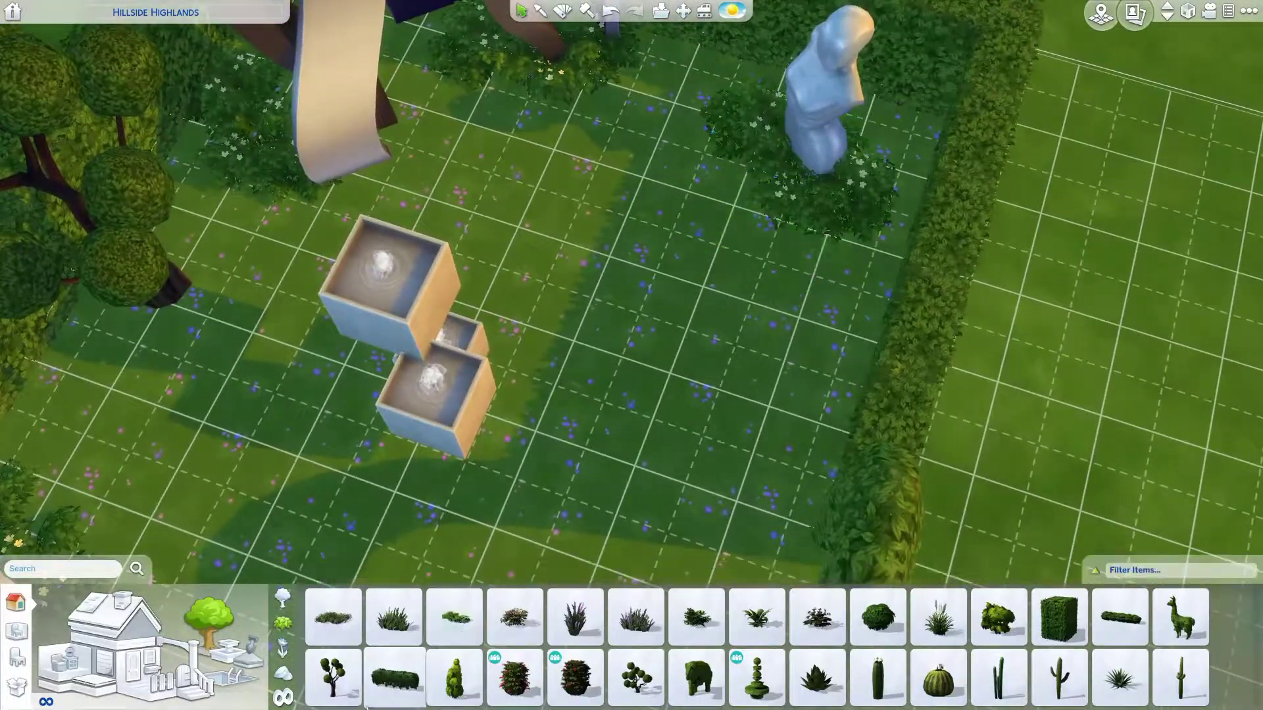
left_click(880, 182)
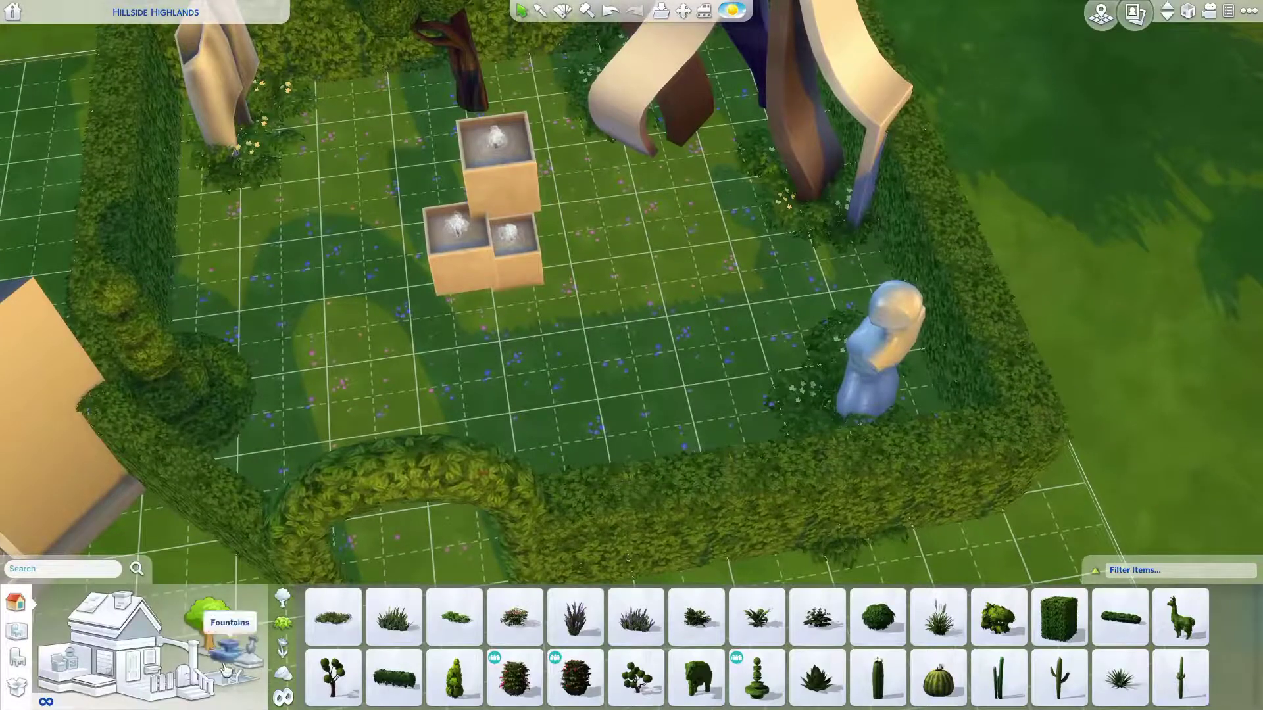
left_click(226, 669)
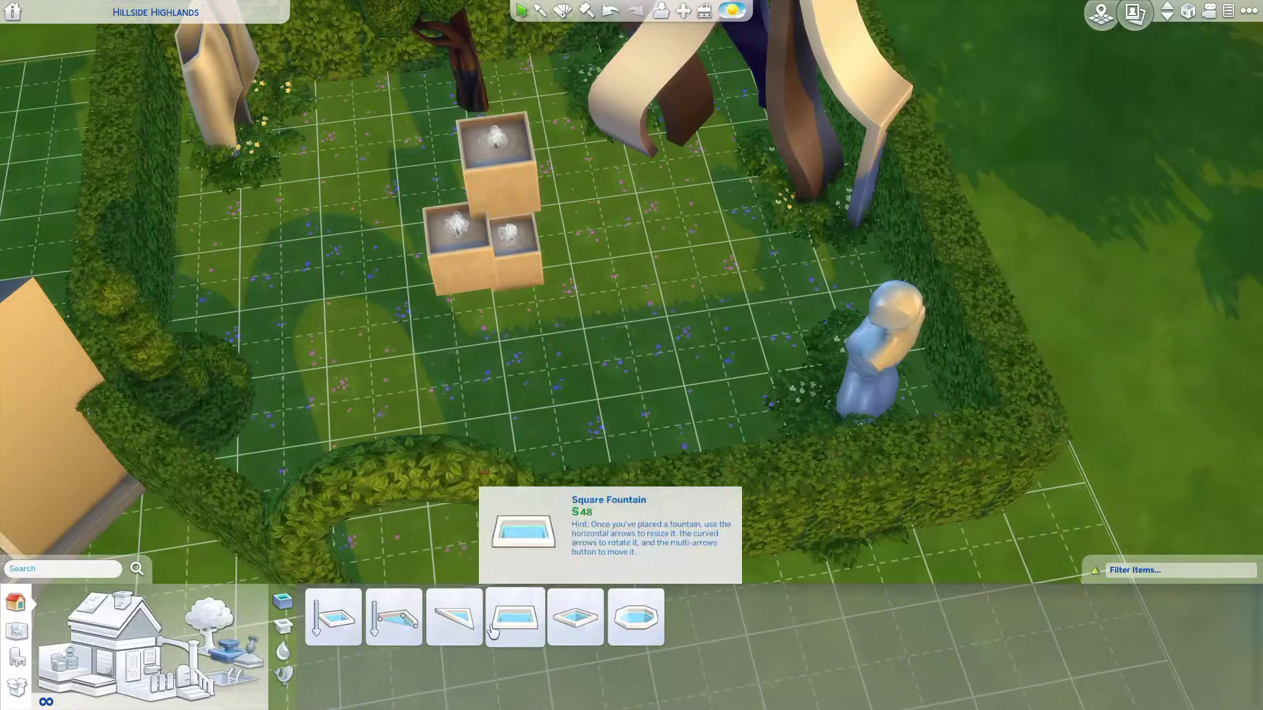
scroll(486, 583, "up", 2)
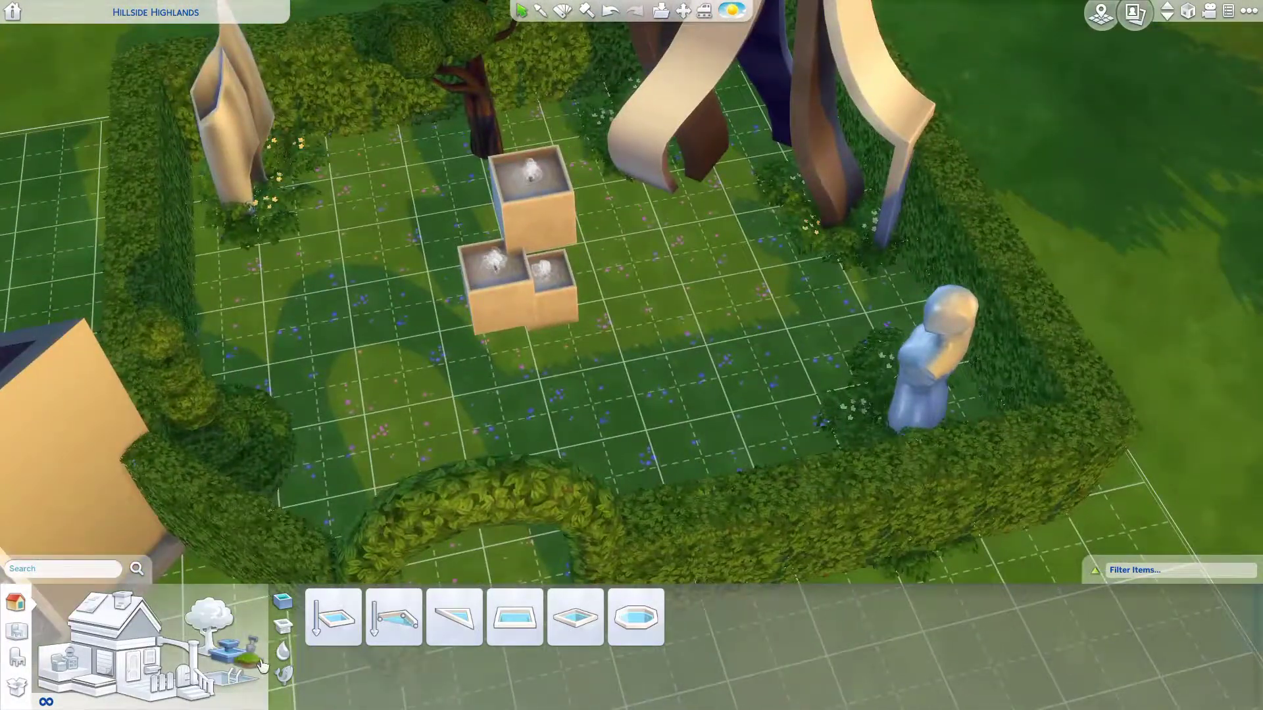
- Paint stone paving terrain across the middle of the hedge garden and place a cantilever patio umbrella on the lawn near the house's back corner
left_click(258, 663)
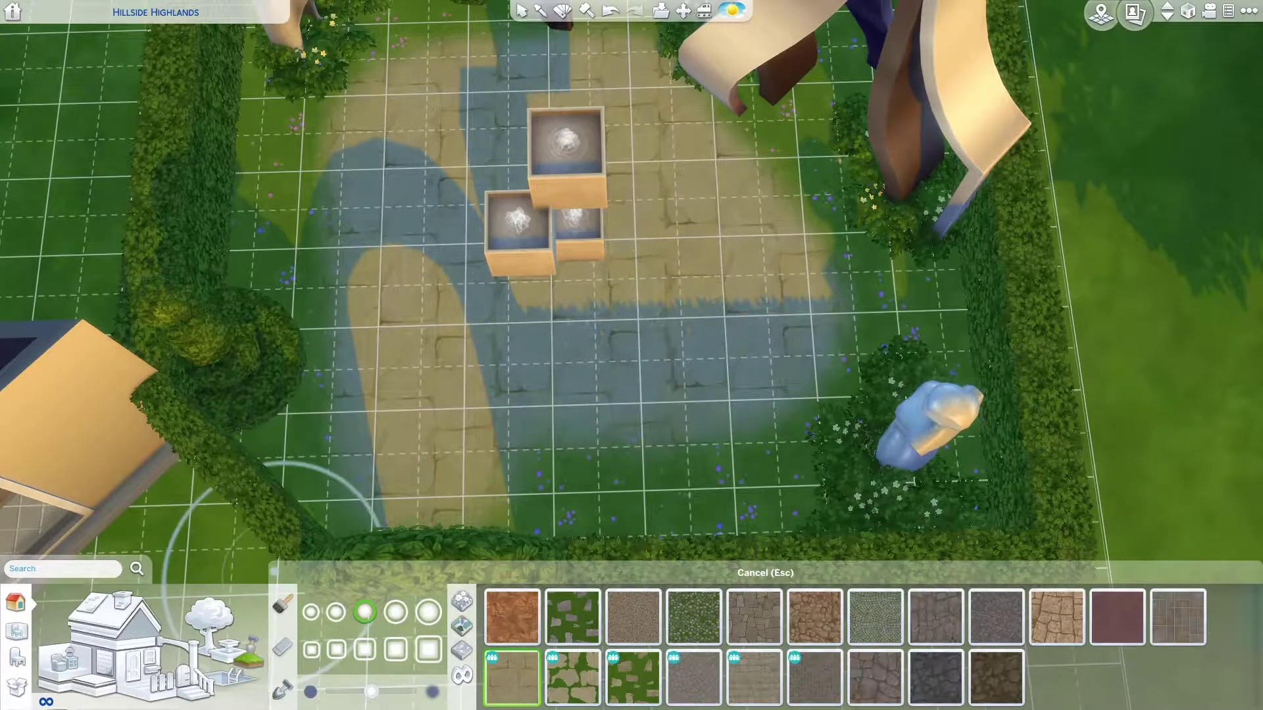
left_click(154, 651)
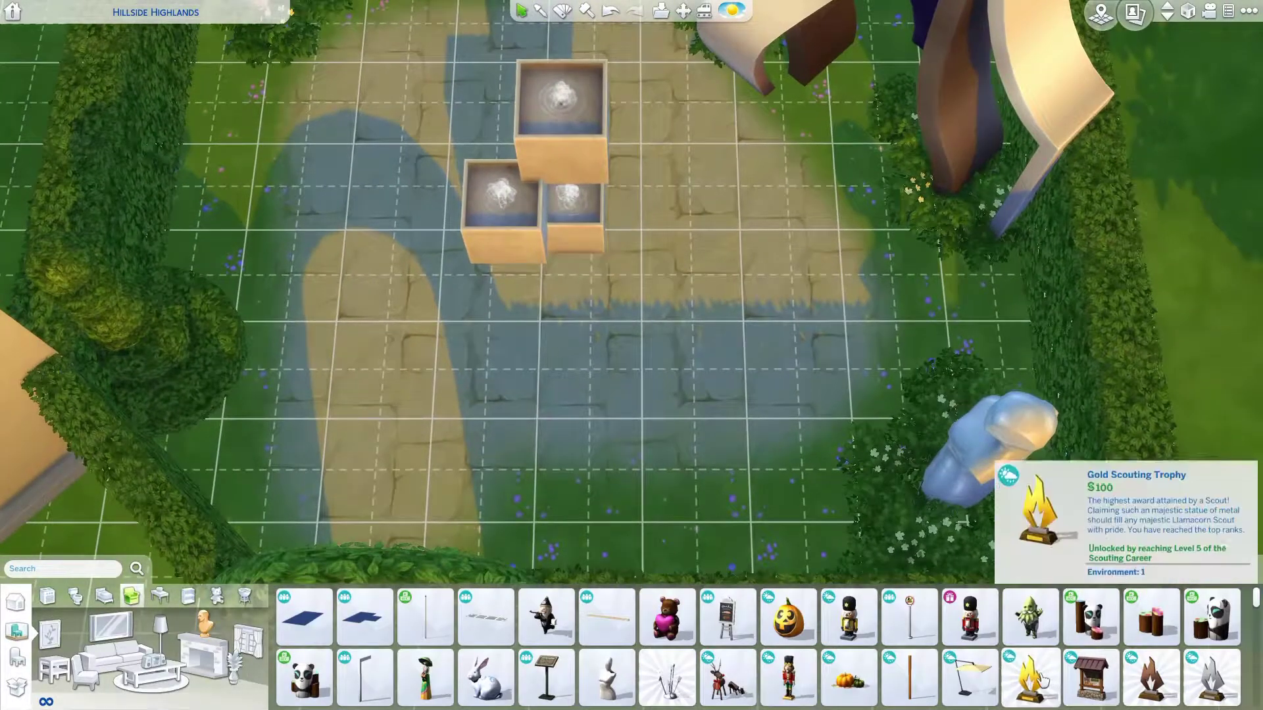
left_click(970, 677)
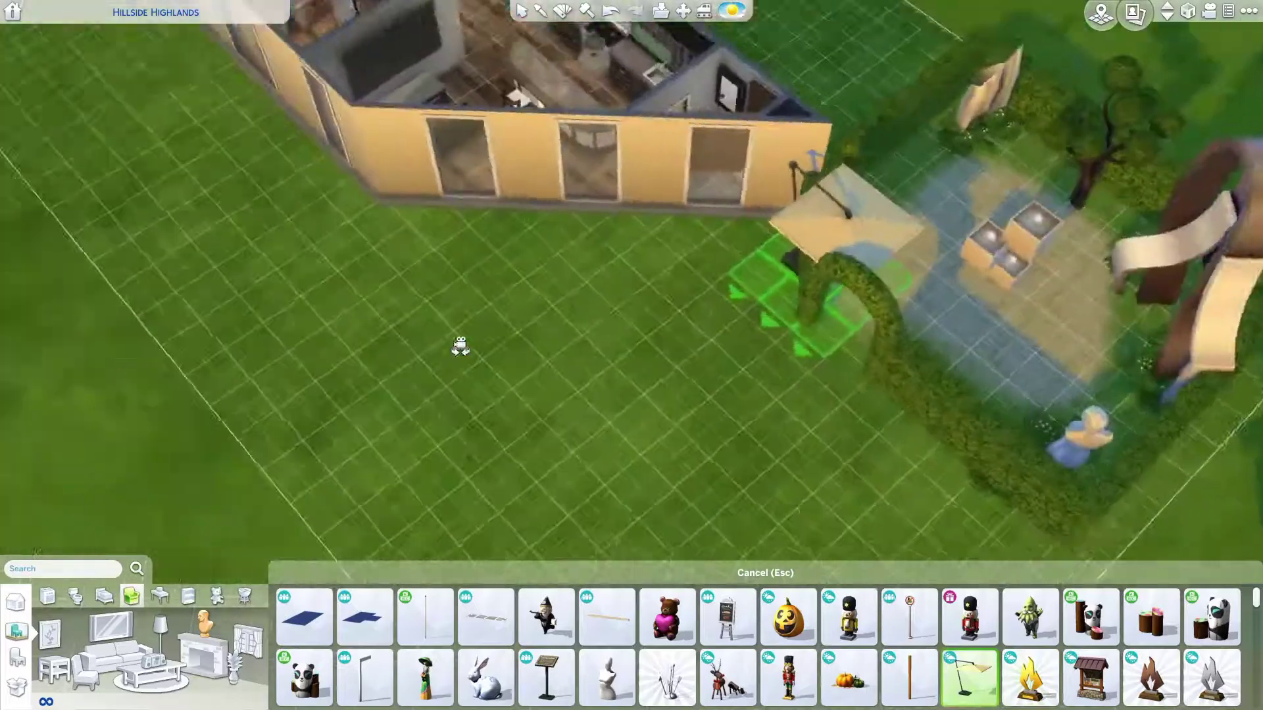
scroll(401, 404, "up", 3)
left_click_drag(400, 404, 495, 368)
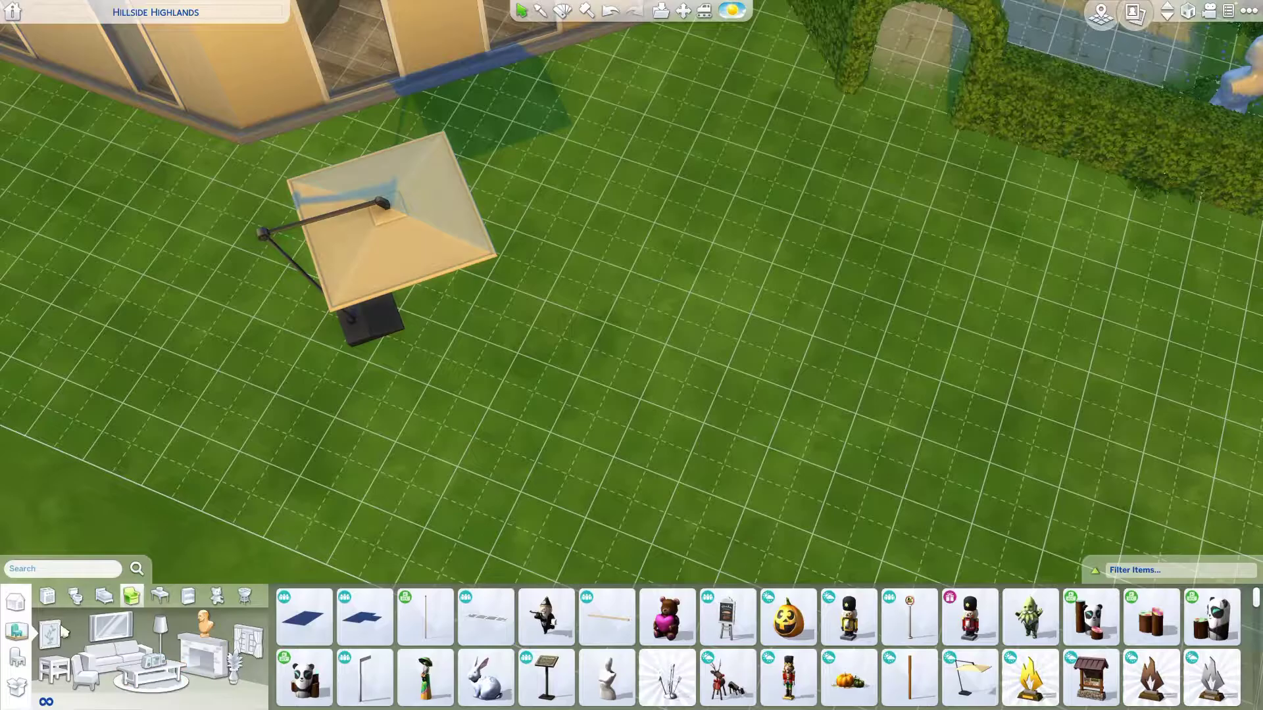
- Draw a long rectangular pool on the back lawn and place a small octagonal pool near one end of it
left_click(17, 601)
left_click(332, 618)
left_click_drag(555, 211, 1118, 532)
scroll(697, 362, "up", 3)
left_click(575, 618)
left_click(1020, 219)
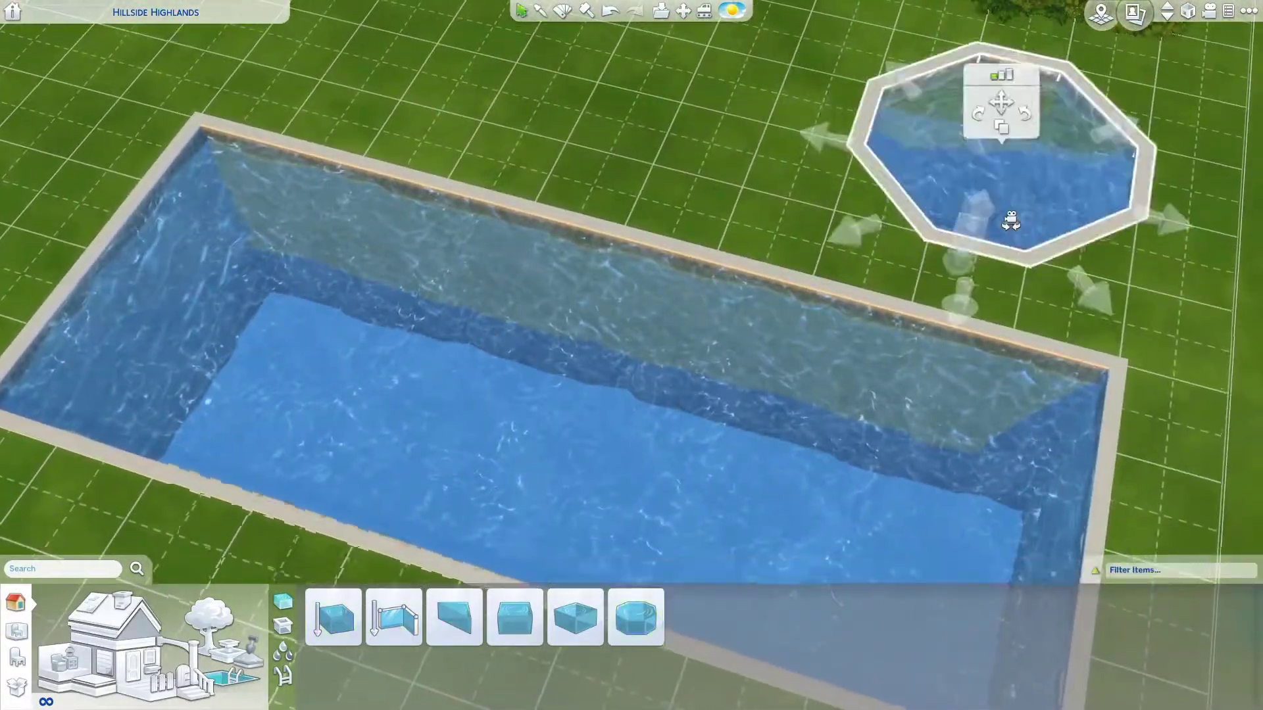
- Move the octagonal pool closer to the rectangular pool's long edge
scroll(1011, 222, "down", 5)
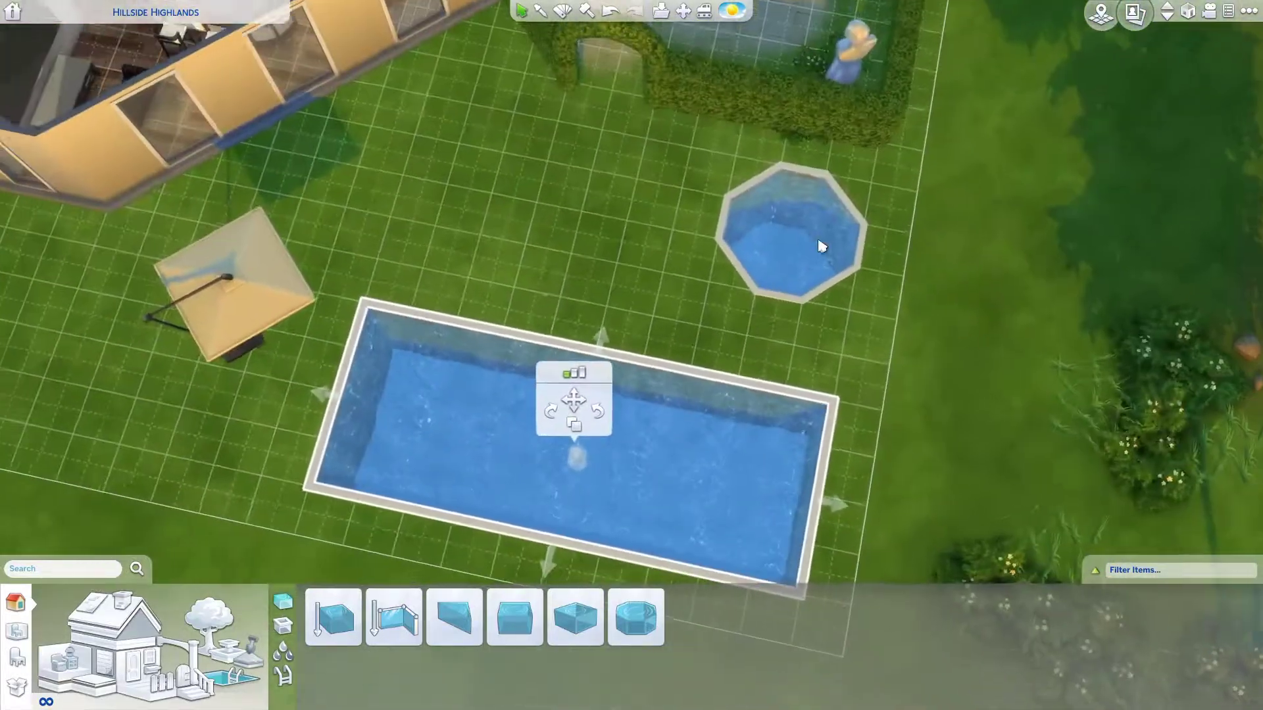
left_click(797, 300)
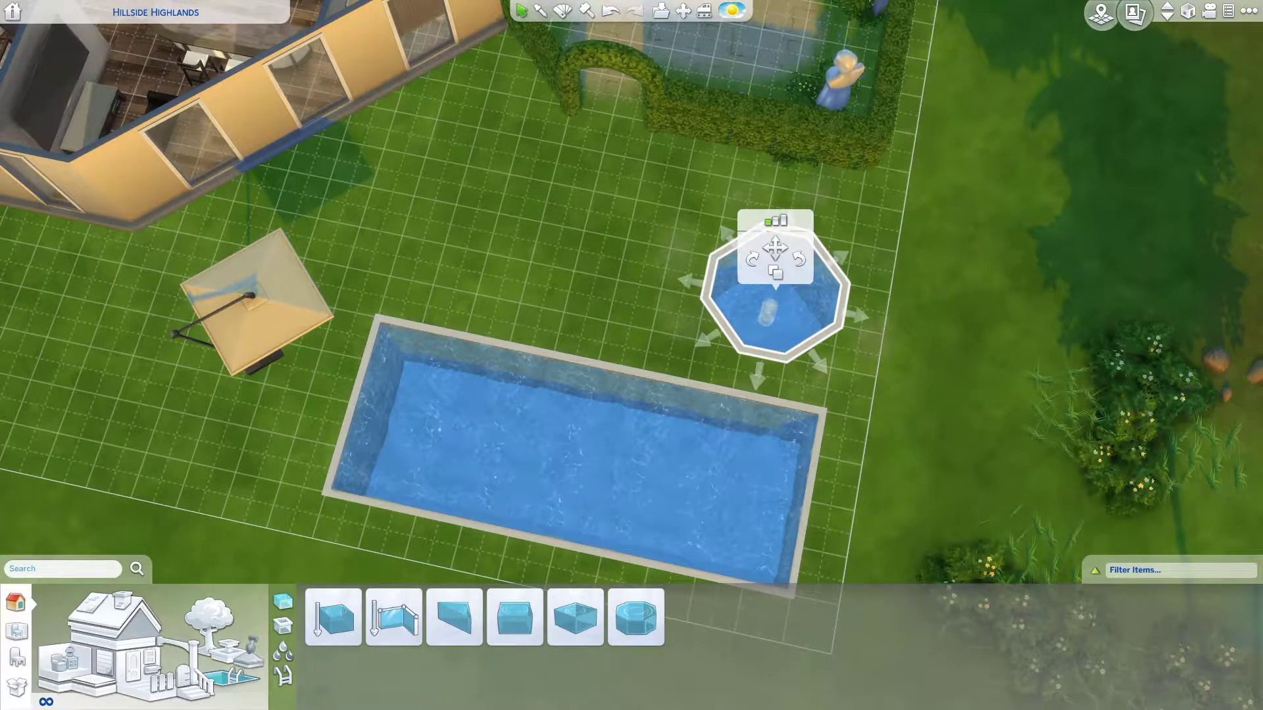
key("w")
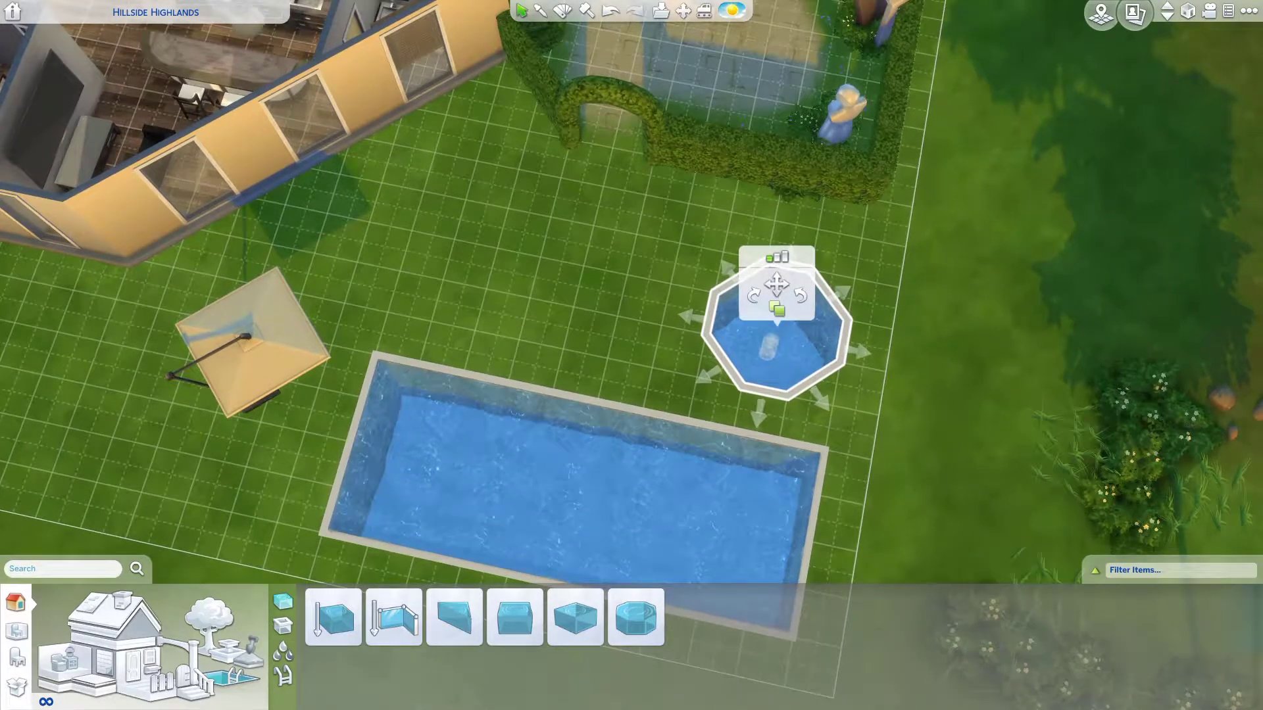
scroll(629, 203, "up", 3)
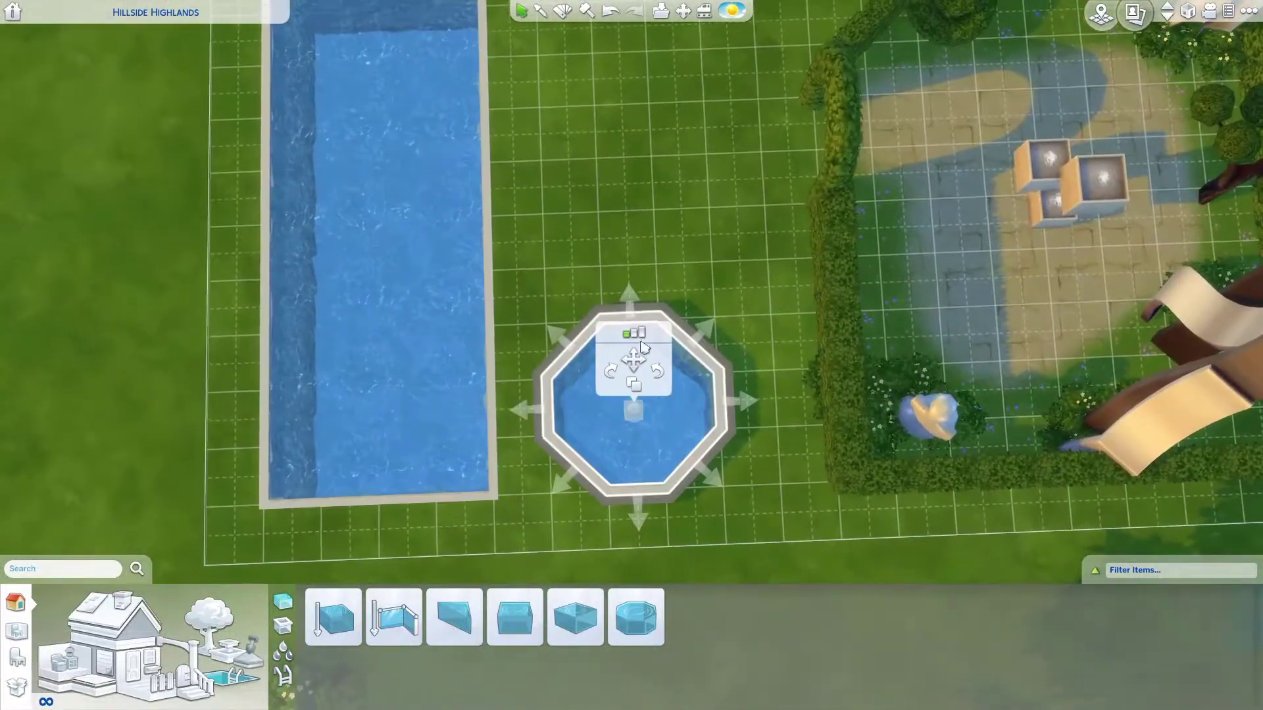
- Build an elongated octagonal stone terrace along the rectangular pool and around the octagonal pool, without walls
left_click(123, 684)
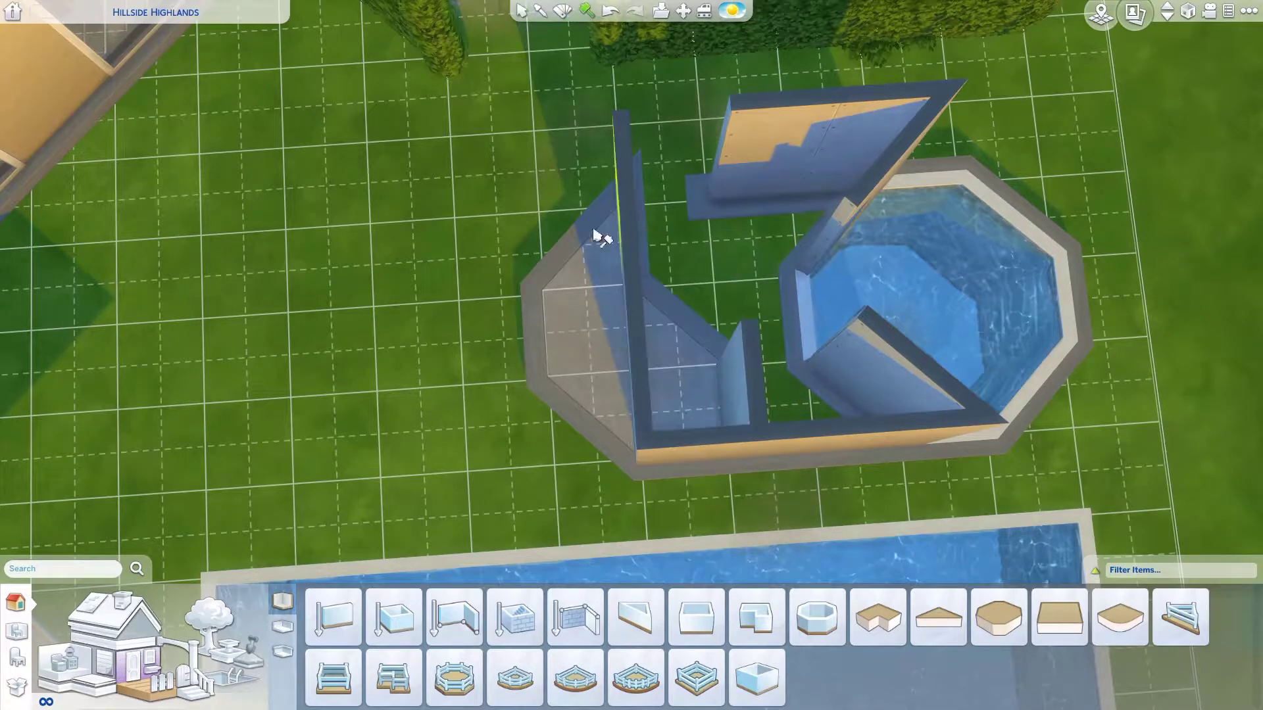
left_click(1026, 619)
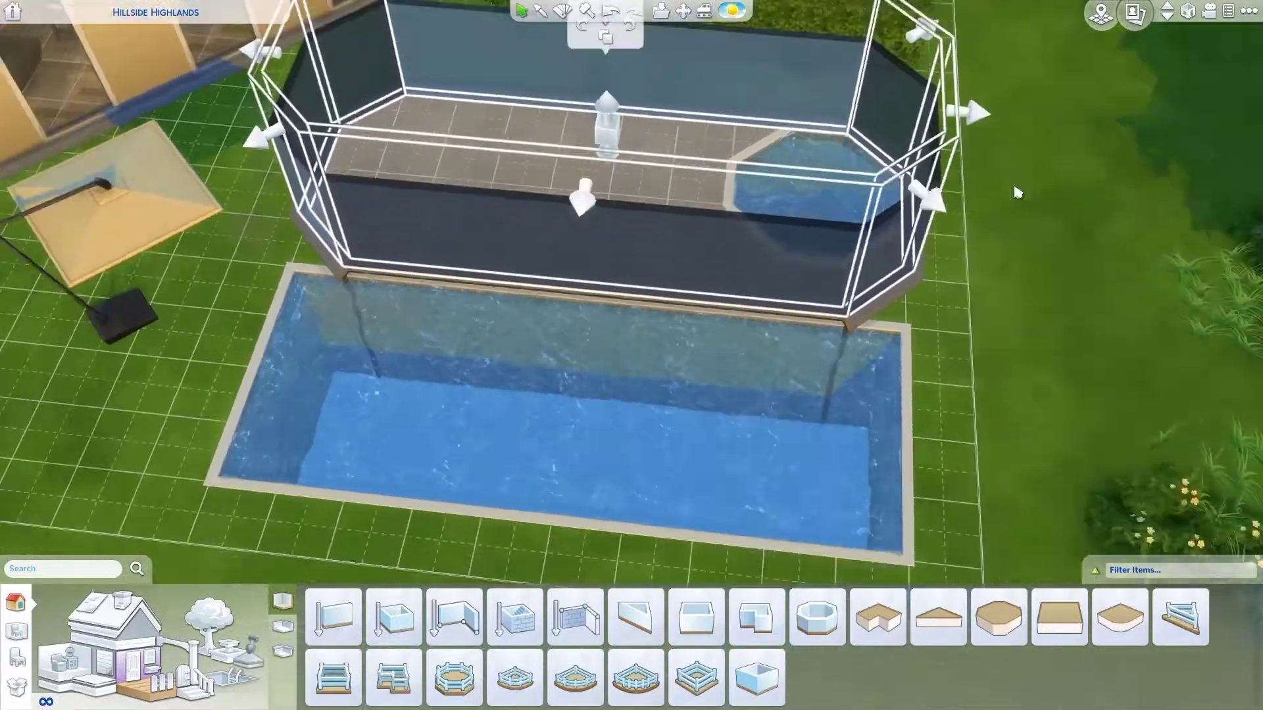
left_click(783, 371)
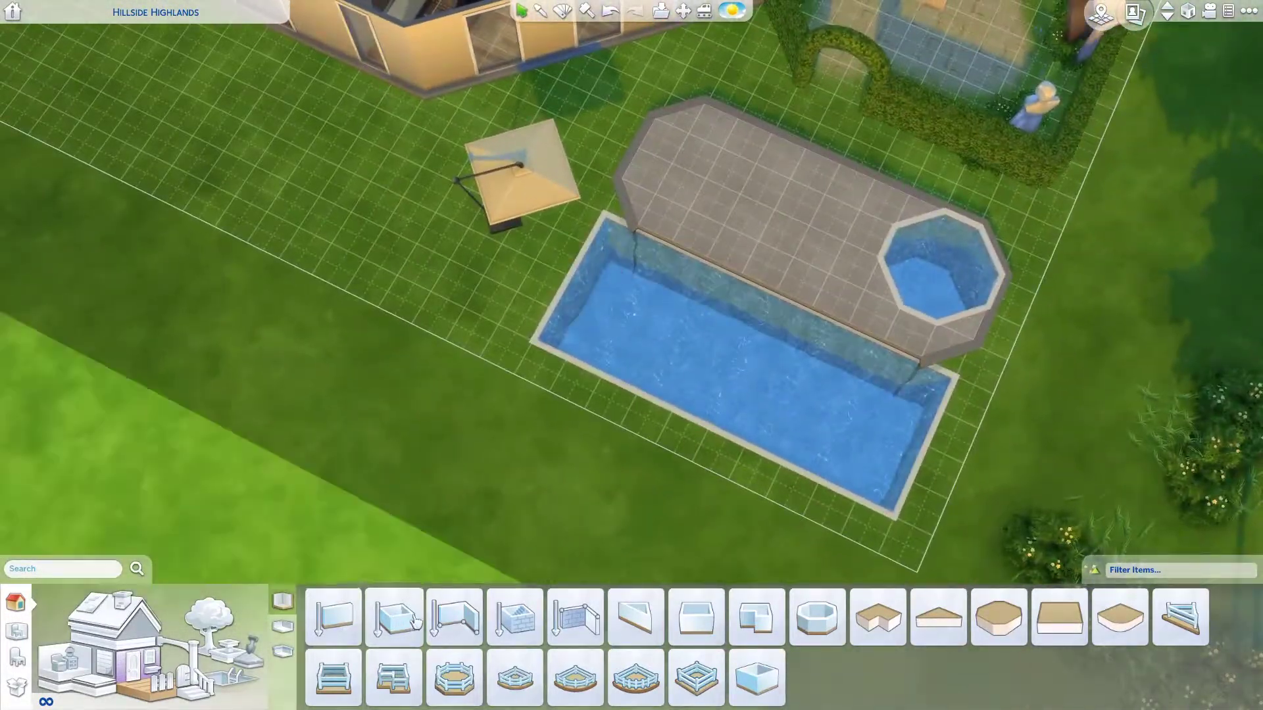
- Add walls at the terrace's angled pool-side corners and try filling a corner with a triangular flat room
left_click(333, 617)
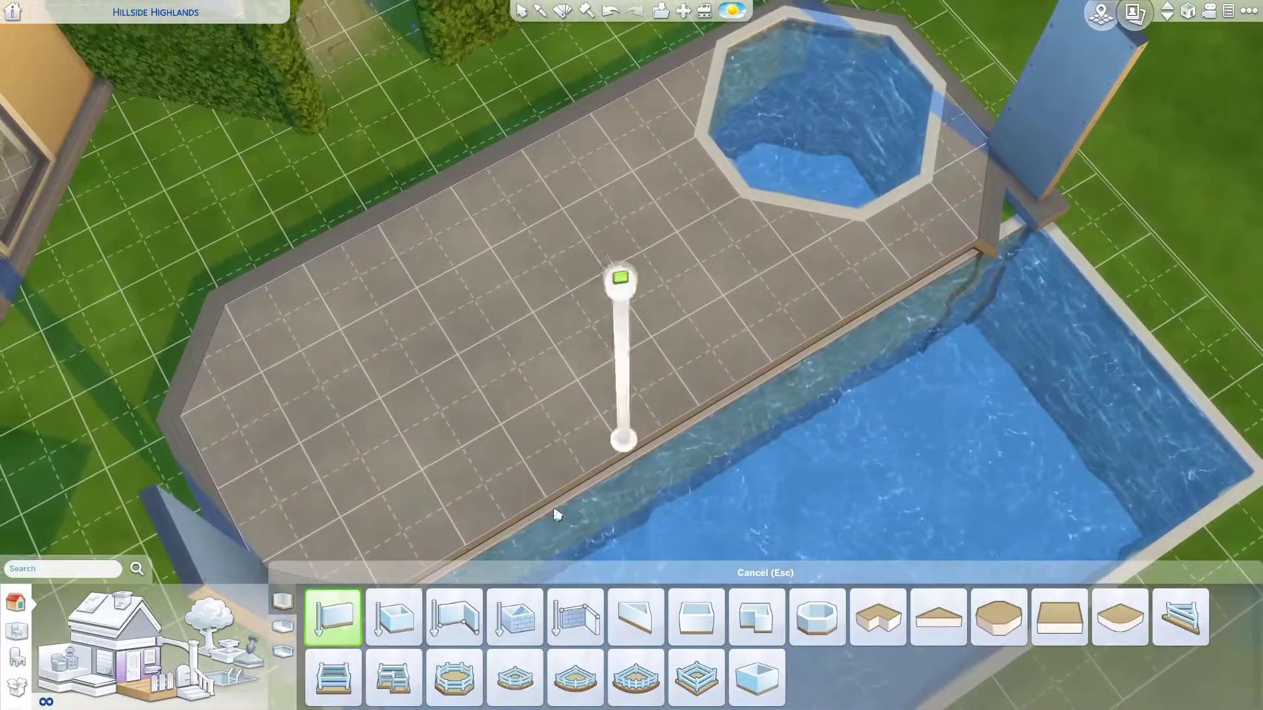
key("Escape")
left_click(1071, 132)
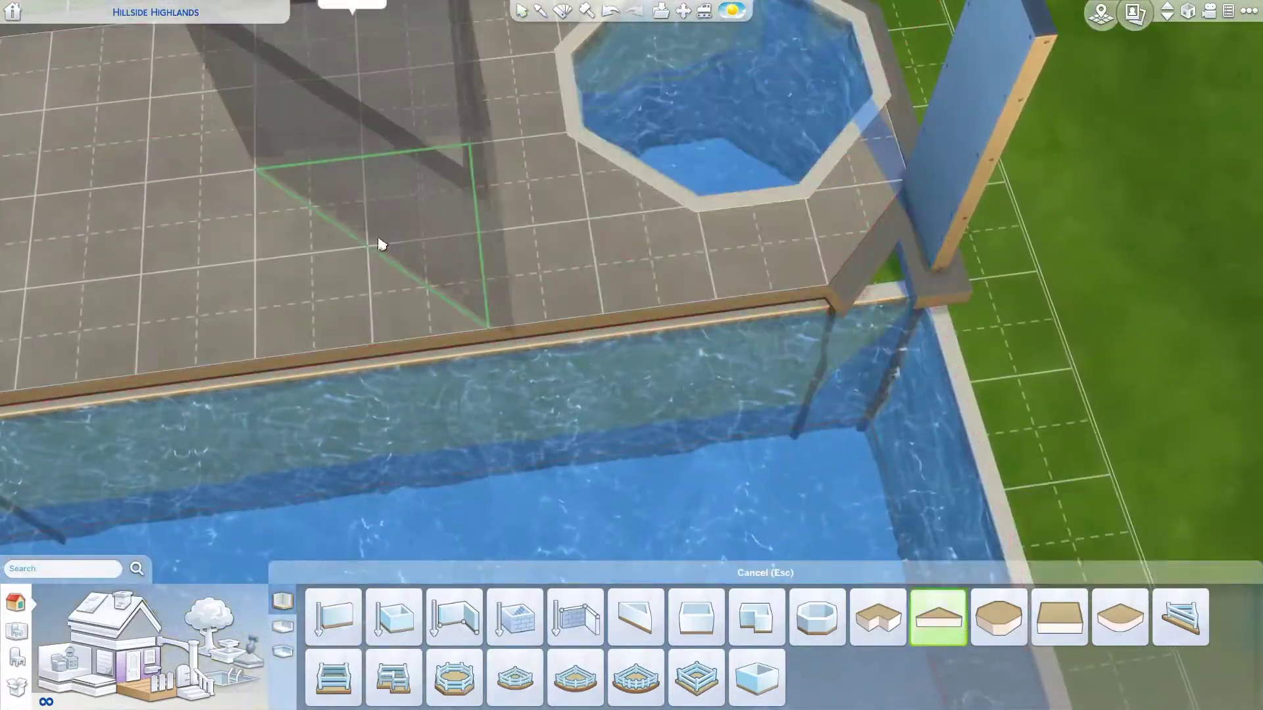
left_click_drag(381, 245, 789, 240)
scroll(811, 412, "down", 5)
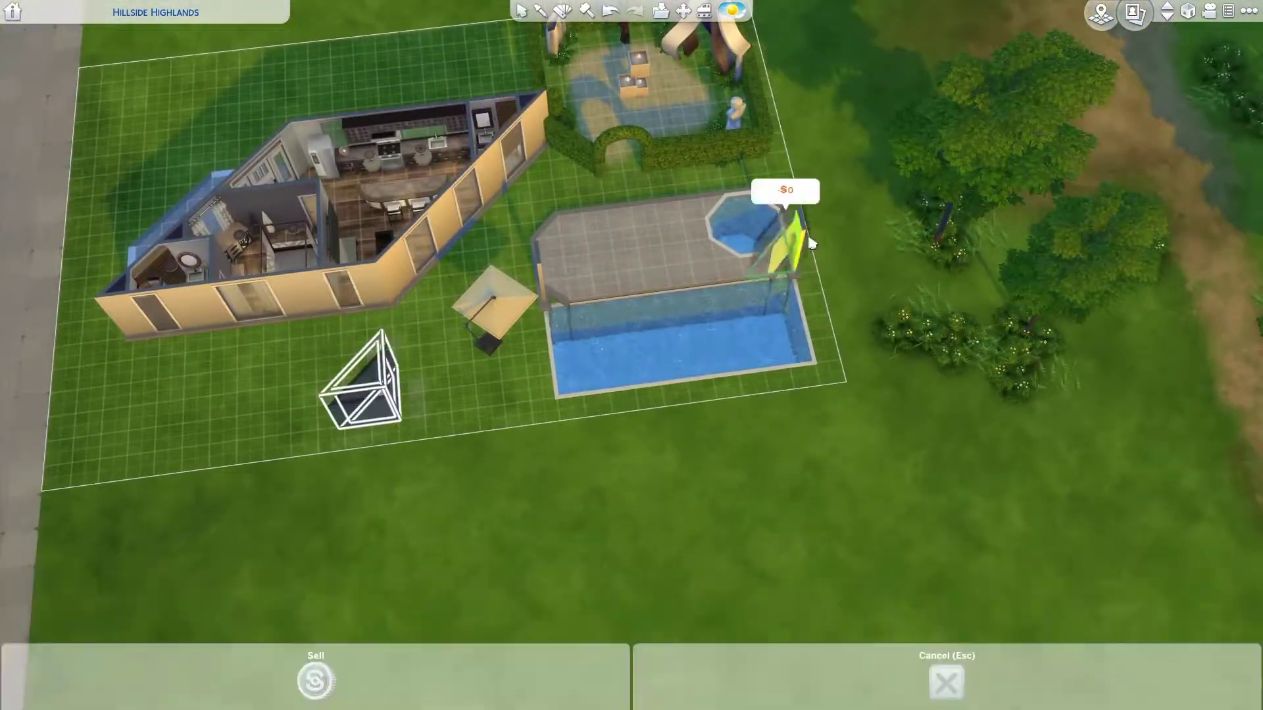
scroll(789, 239, "up", 3)
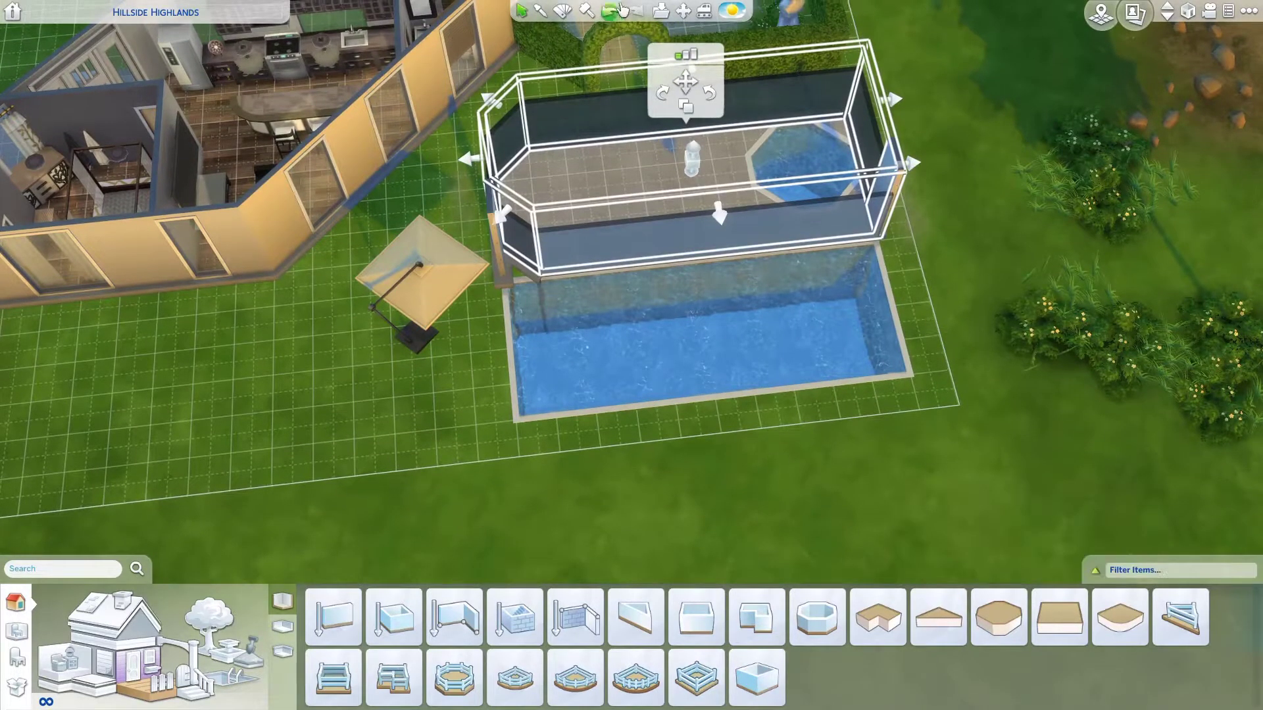
- Square off the terrace's pool-side corners to line up with the rectangular pool's ends and remove the leftover walls
left_click_drag(286, 316, 687, 197)
key("k")
scroll(595, 112, "up", 3)
scroll(594, 112, "down", 3)
key("Escape")
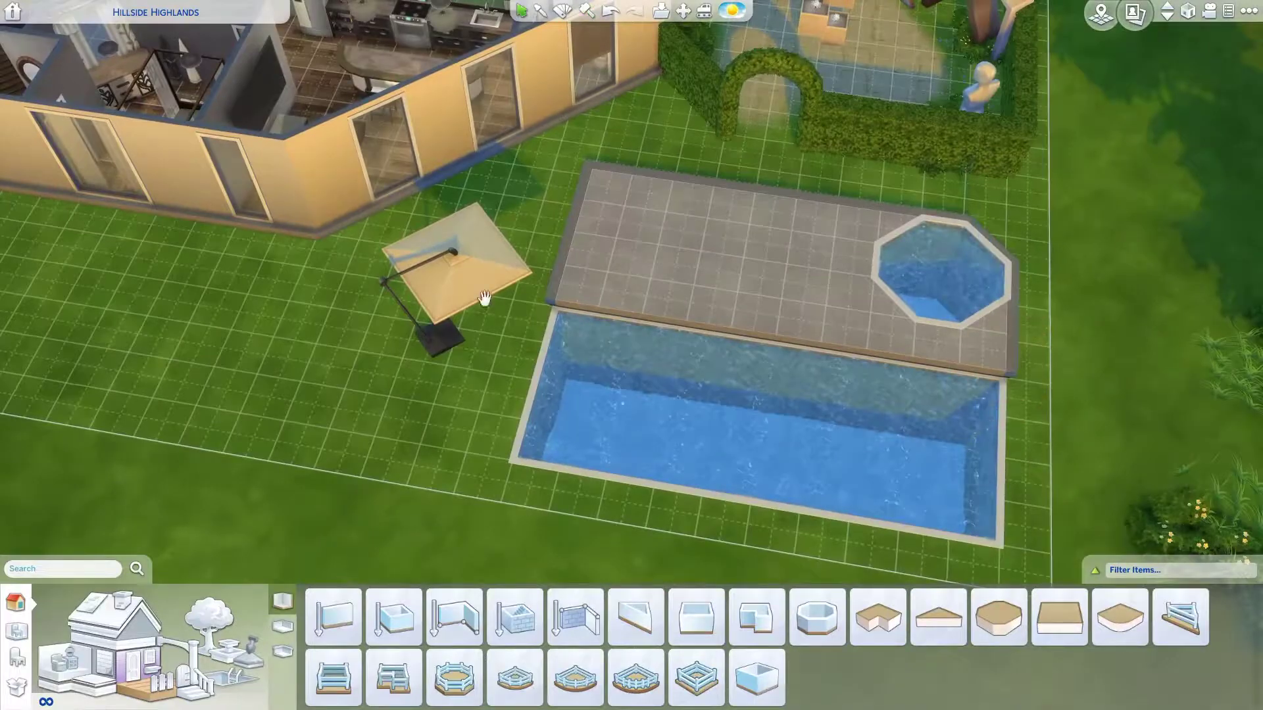
- Try to fit a triangular room against the house's angled back wall
left_click(635, 617)
scroll(483, 298, "up", 3)
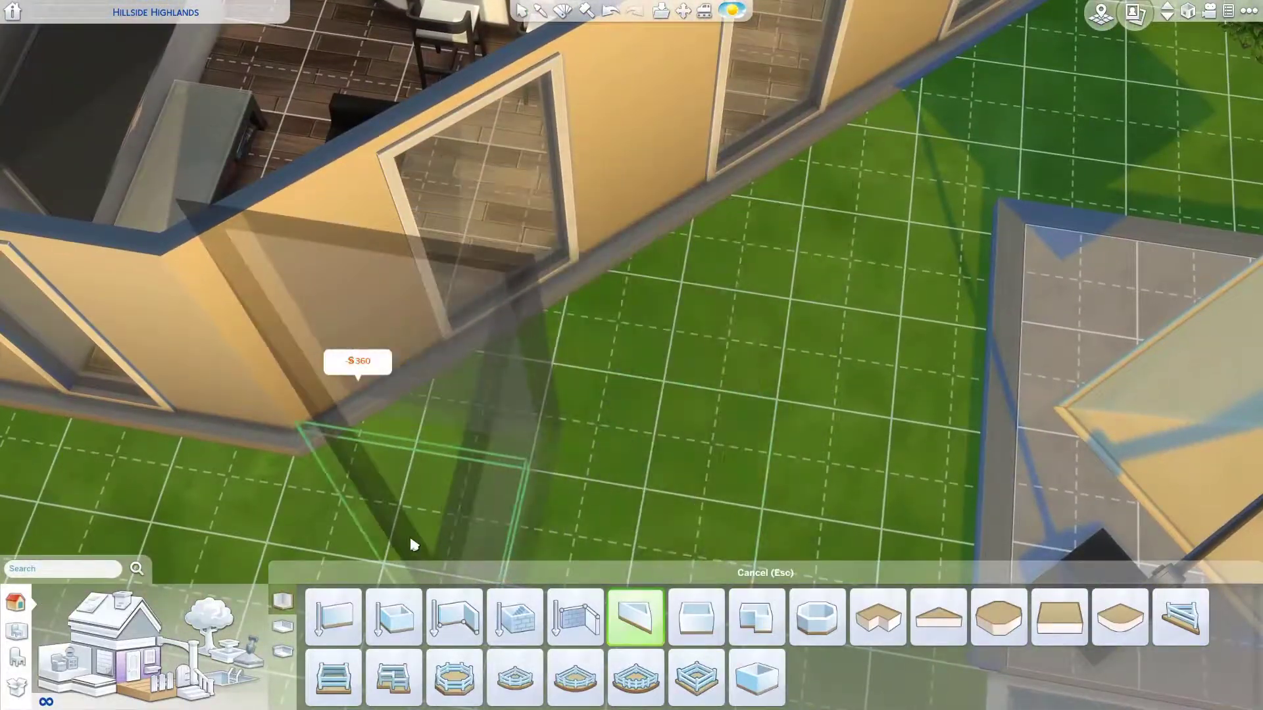
left_click(413, 545)
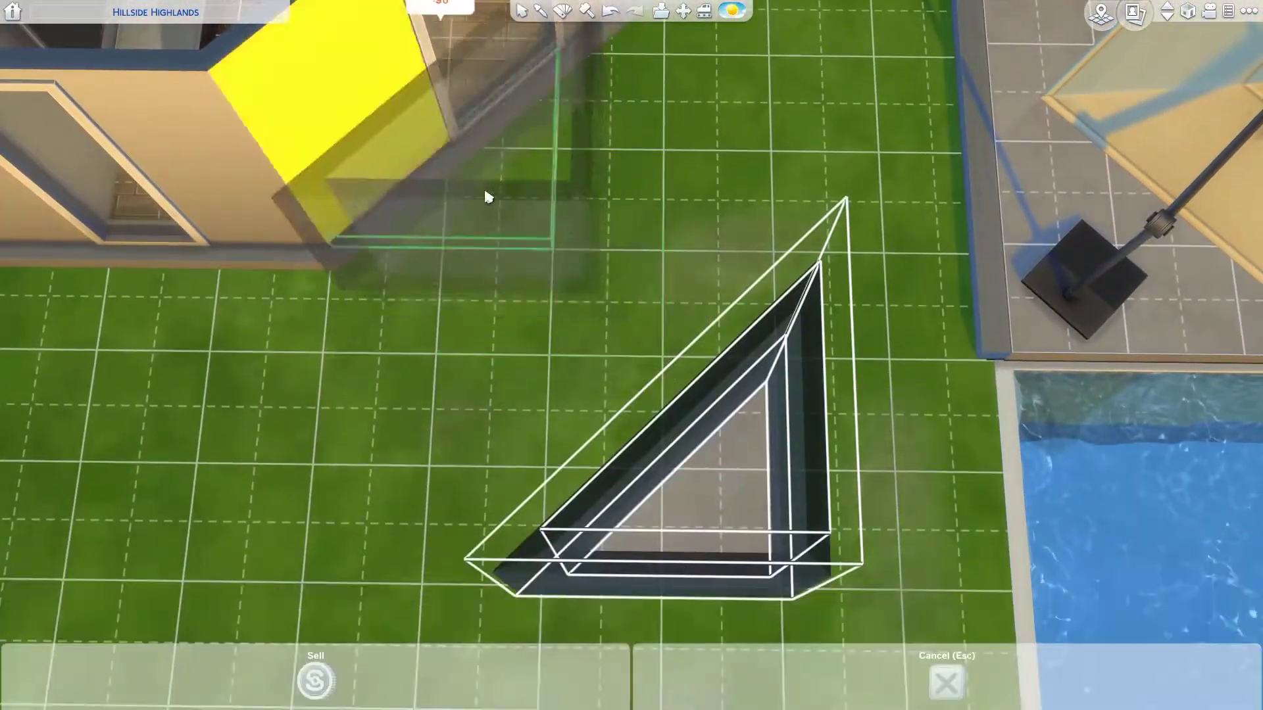
left_click(487, 197)
- Try copying the front porch room, stripping its windows and door, and using it as a patio along the house's diagonal back wall
left_click_drag(524, 274, 658, 99)
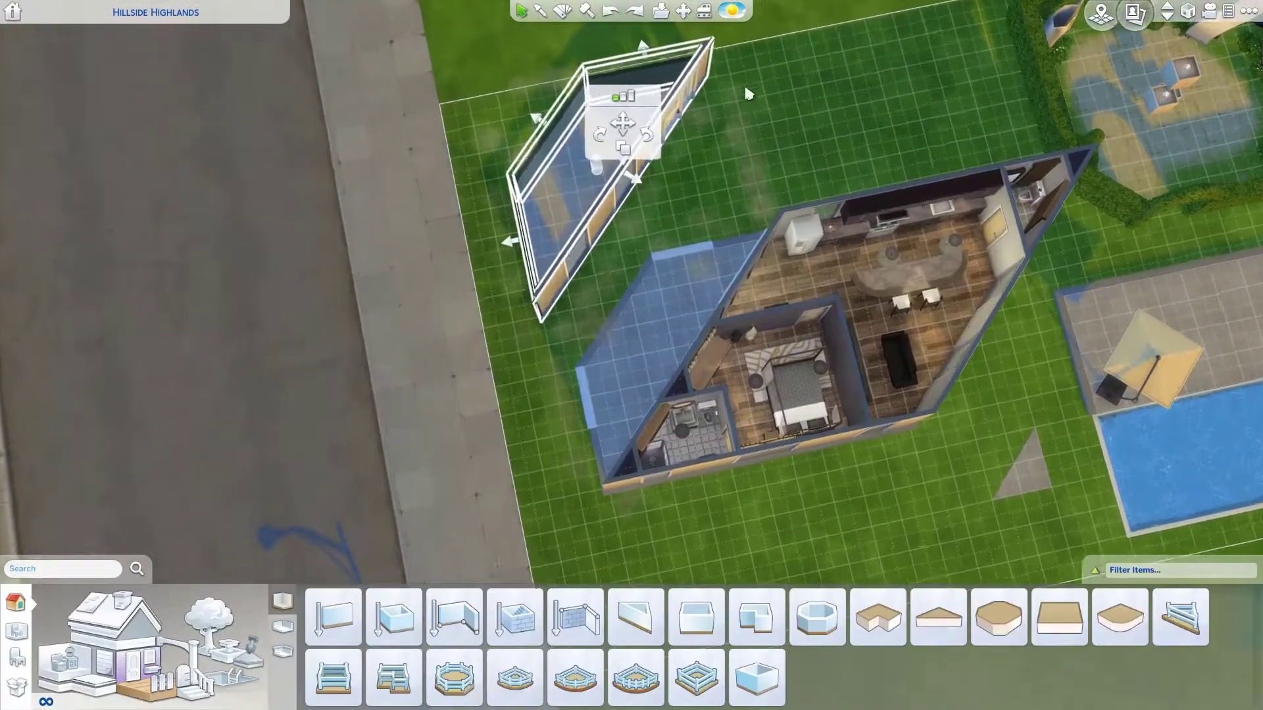
scroll(744, 83, "up", 5)
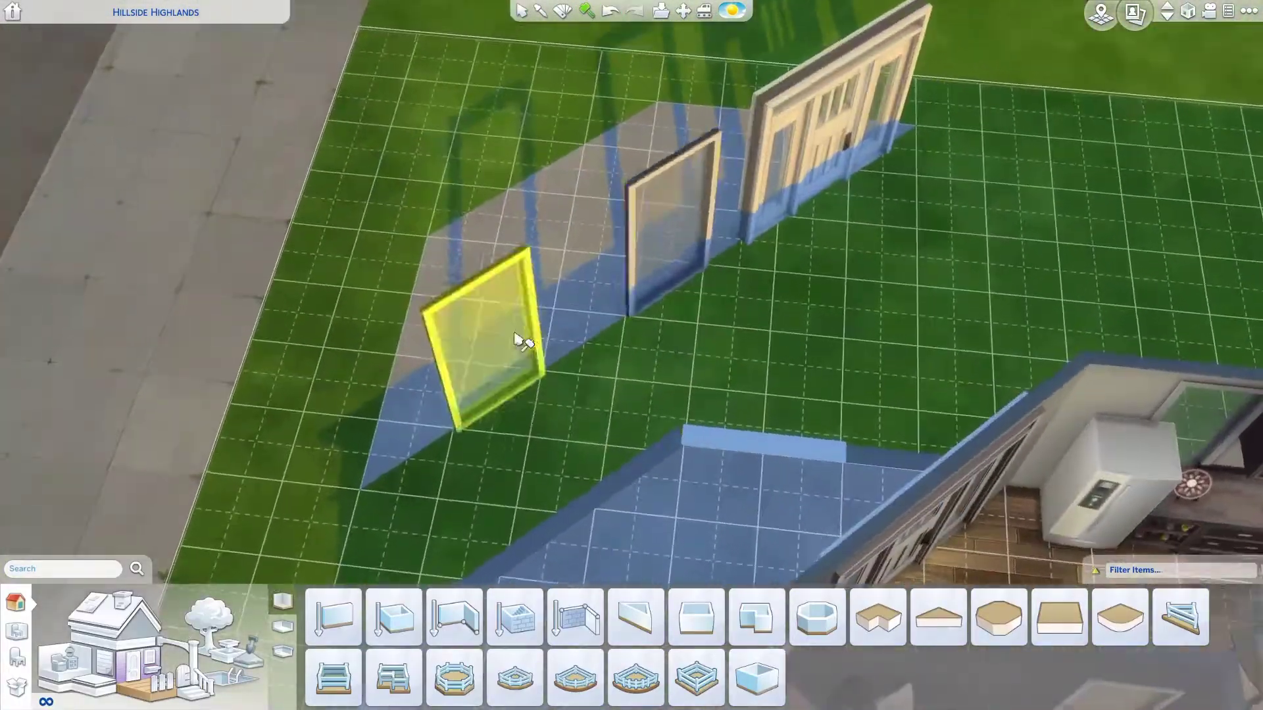
left_click(623, 176)
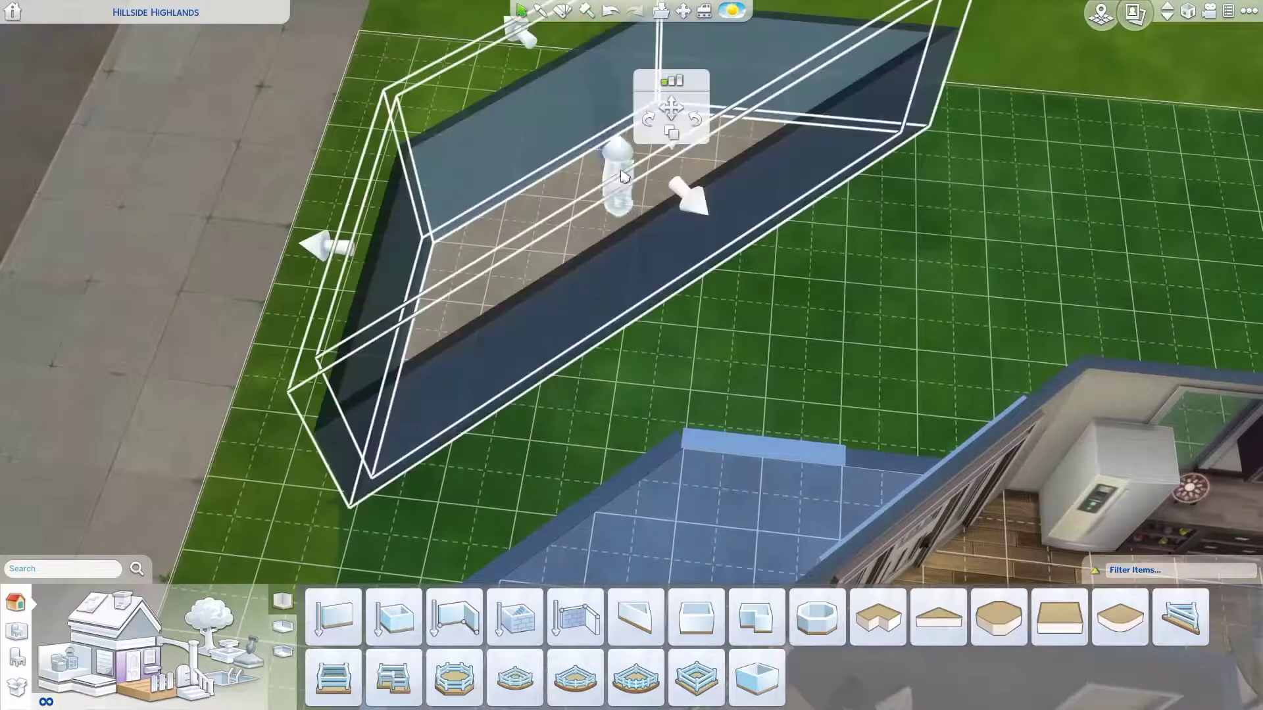
left_click_drag(696, 316, 724, 253)
left_click_drag(550, 187, 692, 281)
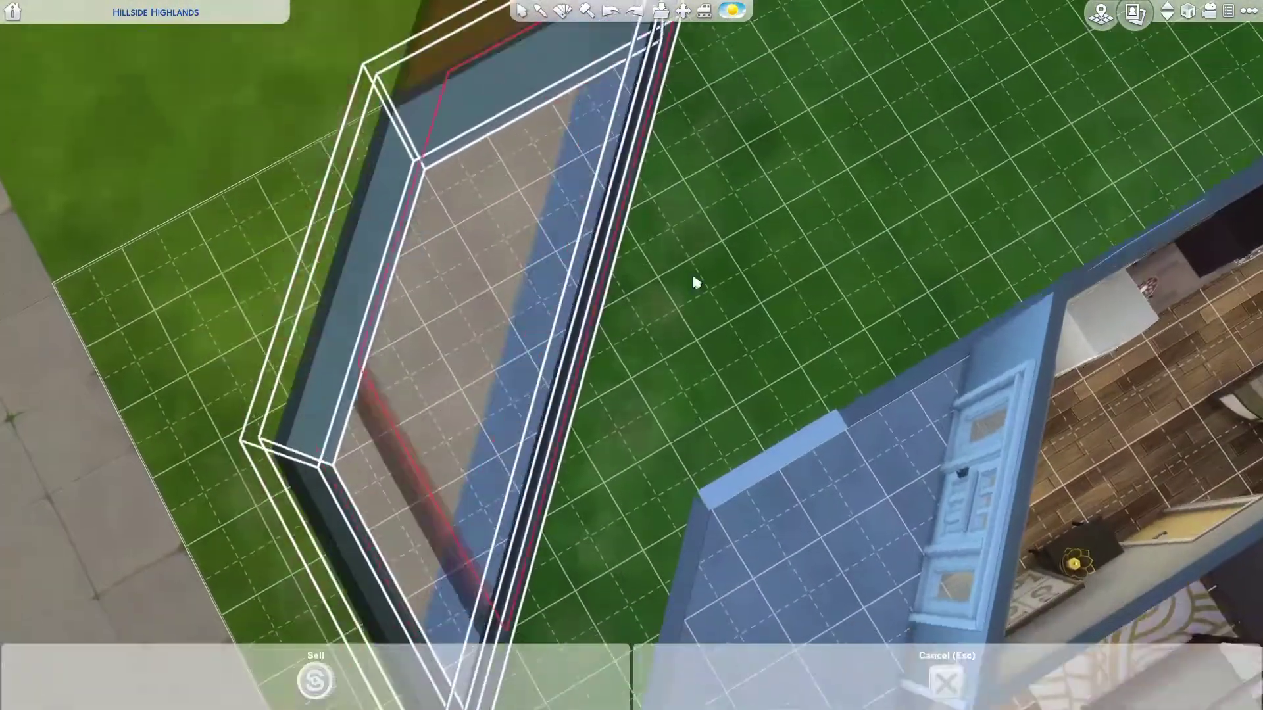
scroll(692, 281, "down", 5)
scroll(750, 282, "up", 5)
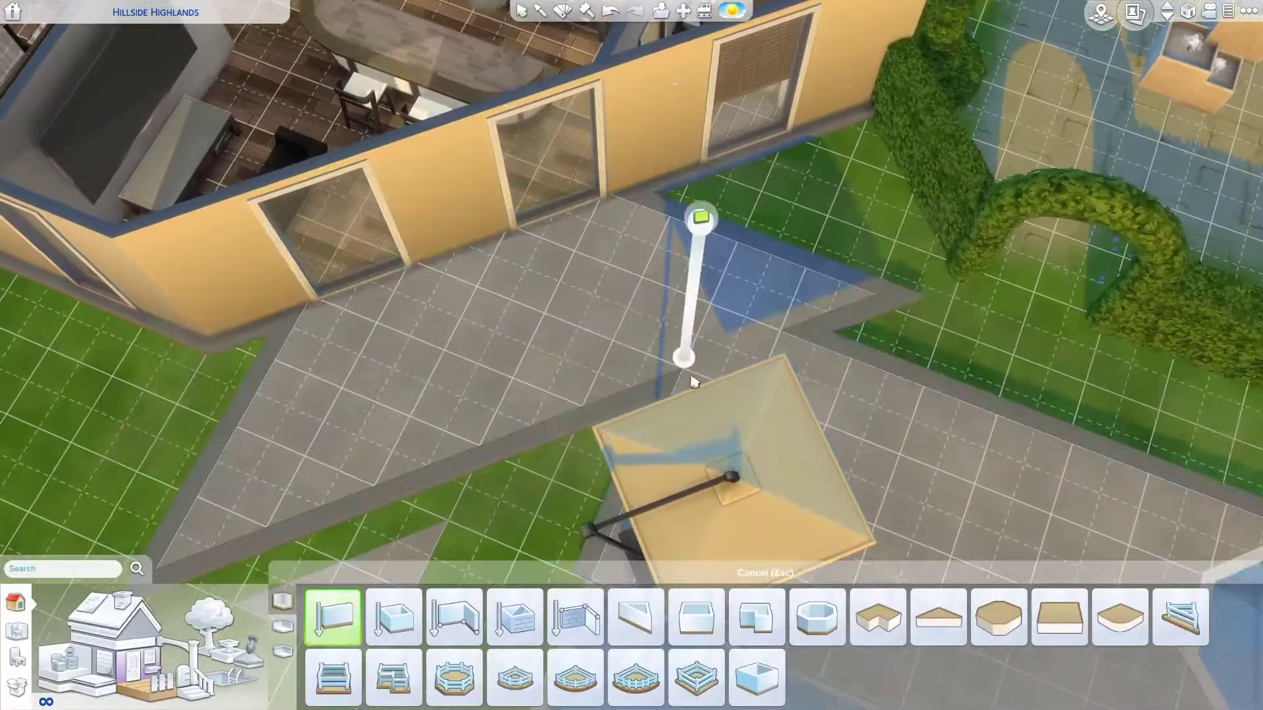
- Try to bridge the gap between the back patio and the pool terrace with a small walled section
key("Escape")
scroll(692, 381, "down", 3)
scroll(790, 309, "up", 3)
left_click(801, 303)
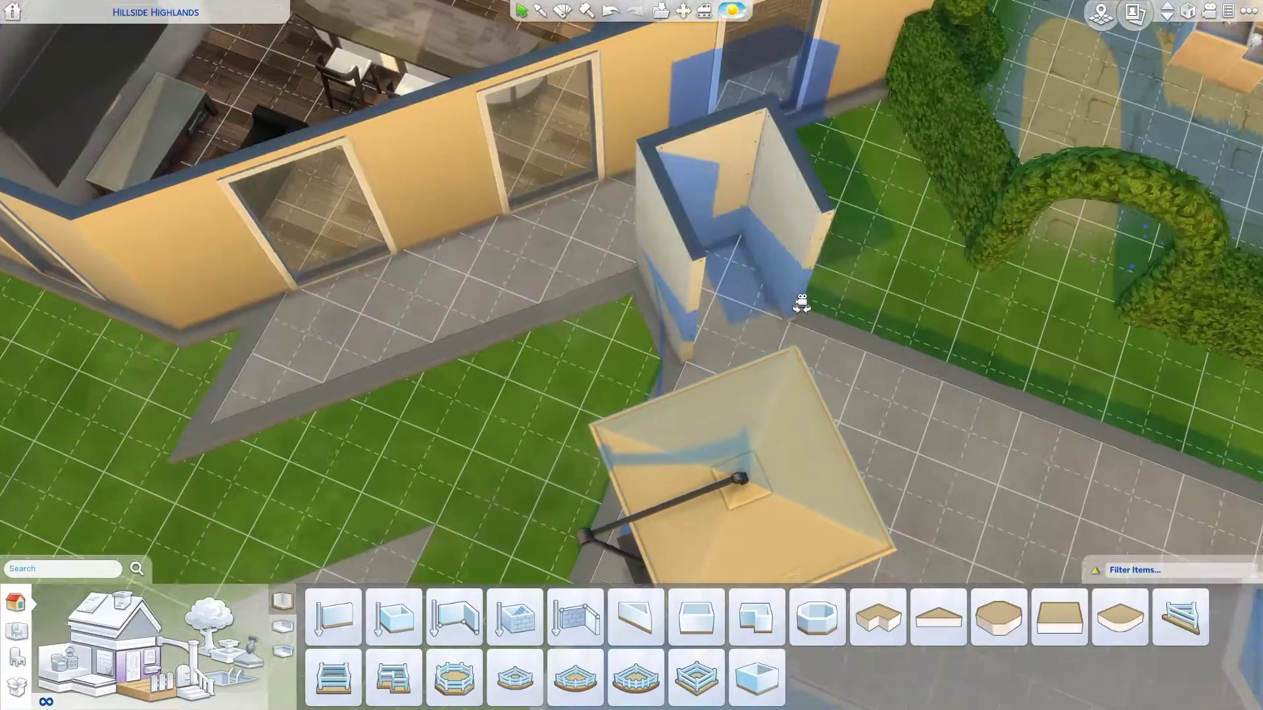
scroll(756, 342, "down", 3)
scroll(625, 373, "up", 3)
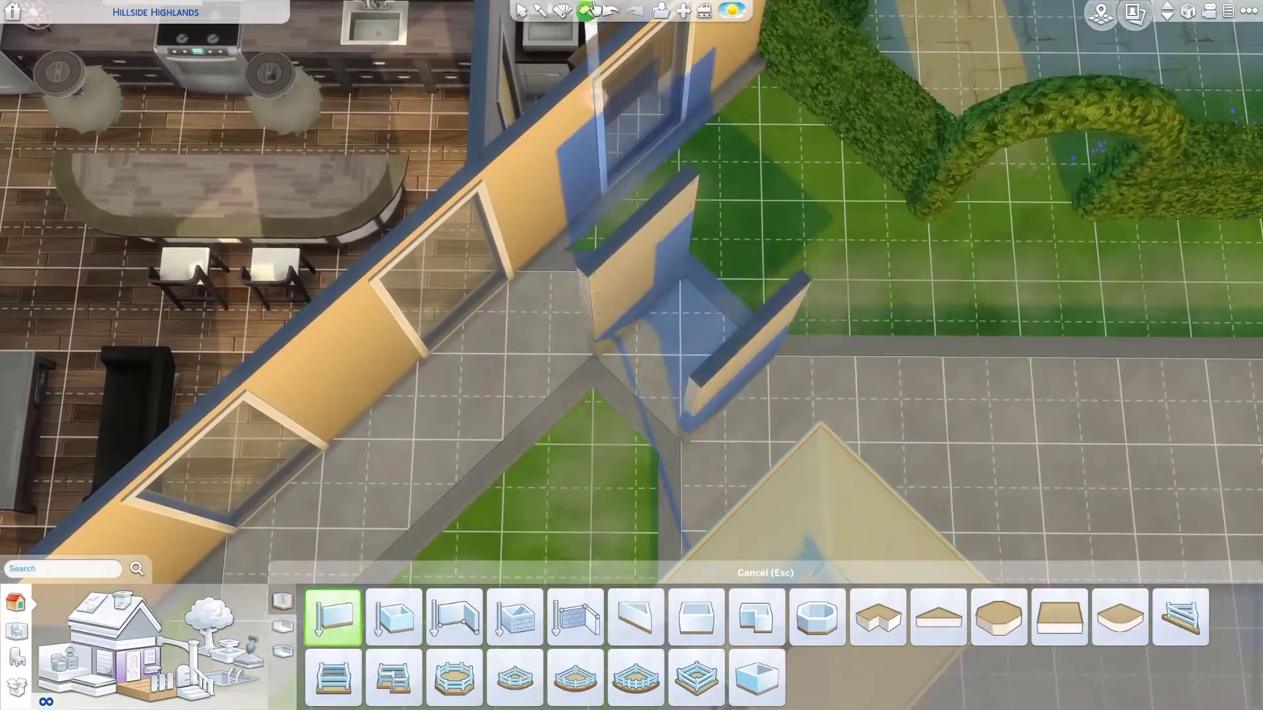
key("Escape")
scroll(713, 366, "down", 3)
scroll(676, 339, "up", 3)
- Remove the copied patio platform from the back of the house
left_click(569, 330)
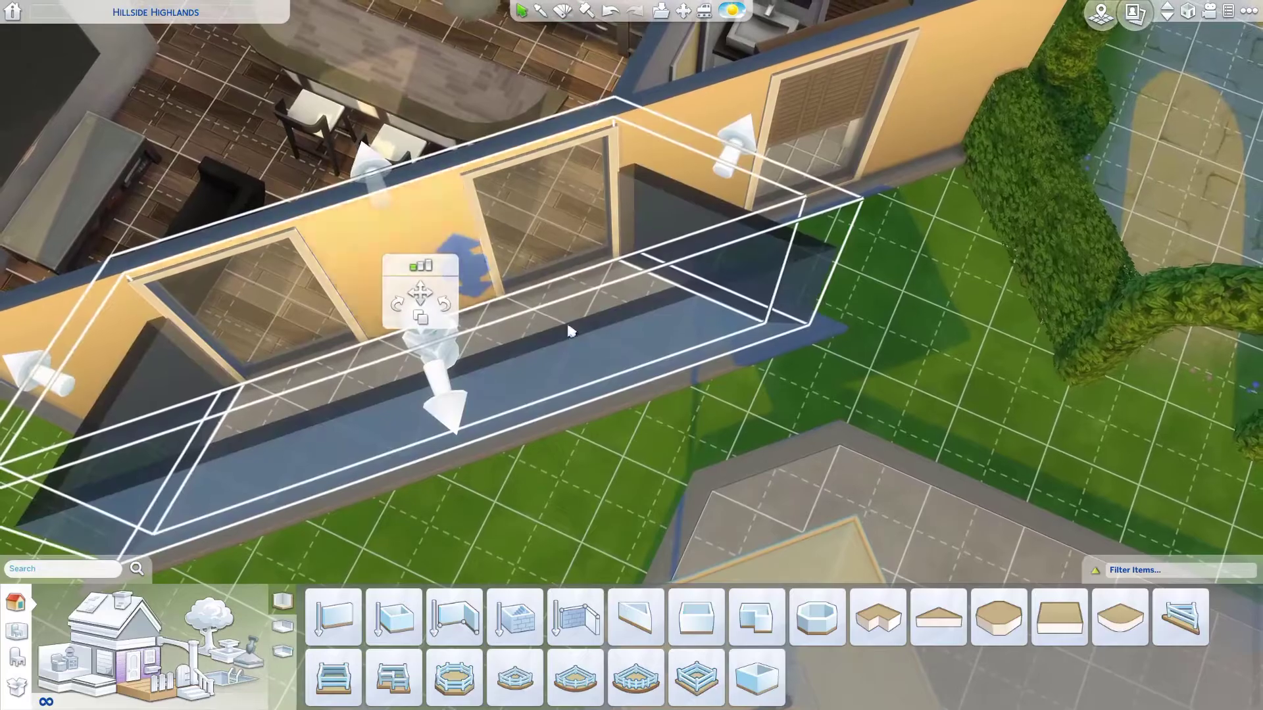
key("Escape")
scroll(544, 378, "down", 3)
scroll(609, 422, "up", 3)
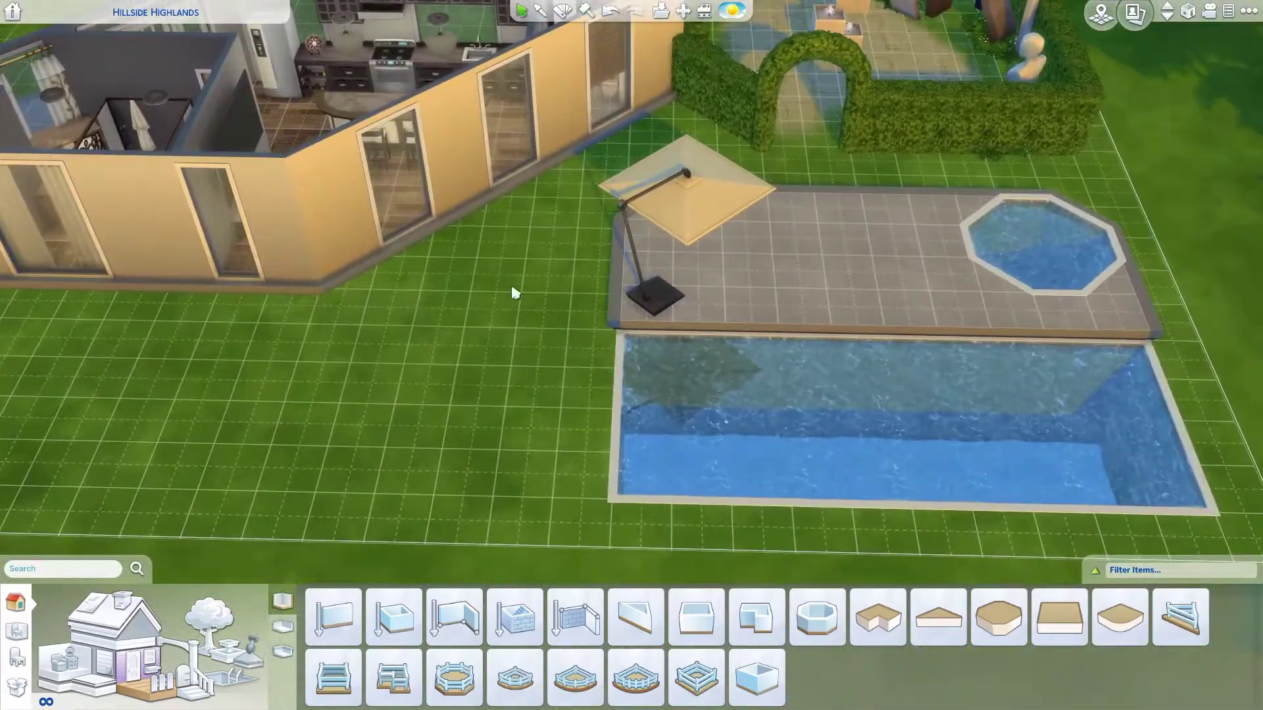
- Try rotating and placing a triangular room against the diagonal back wall between the windows, and delete it
scroll(512, 291, "up", 3)
left_click(451, 369)
scroll(653, 231, "up", 3)
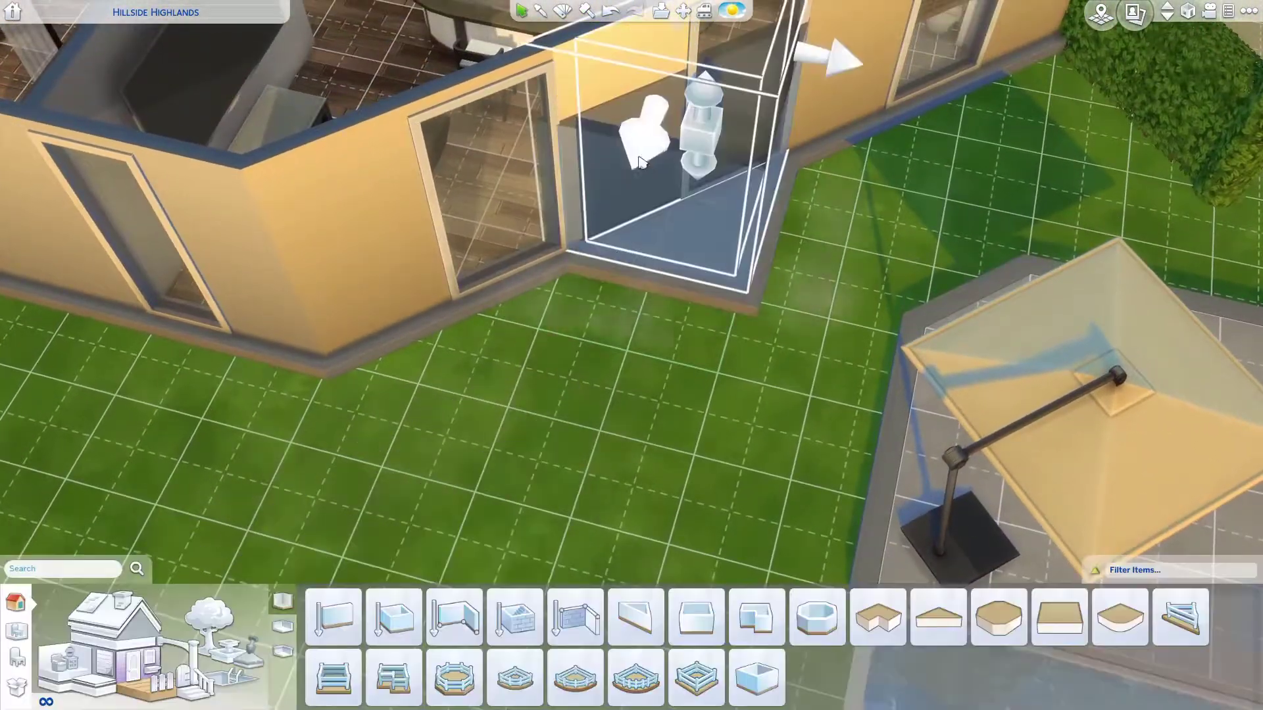
key("period")
scroll(757, 220, "up", 3)
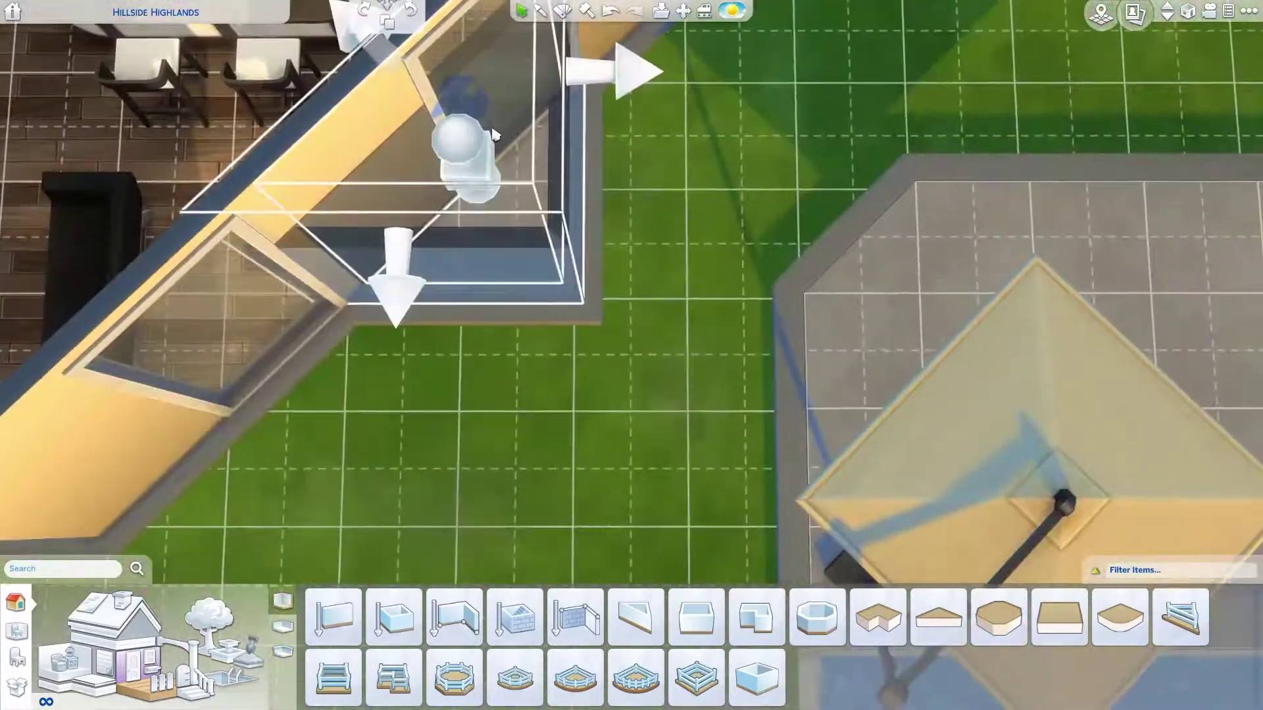
left_click(493, 133)
scroll(453, 284, "down", 2)
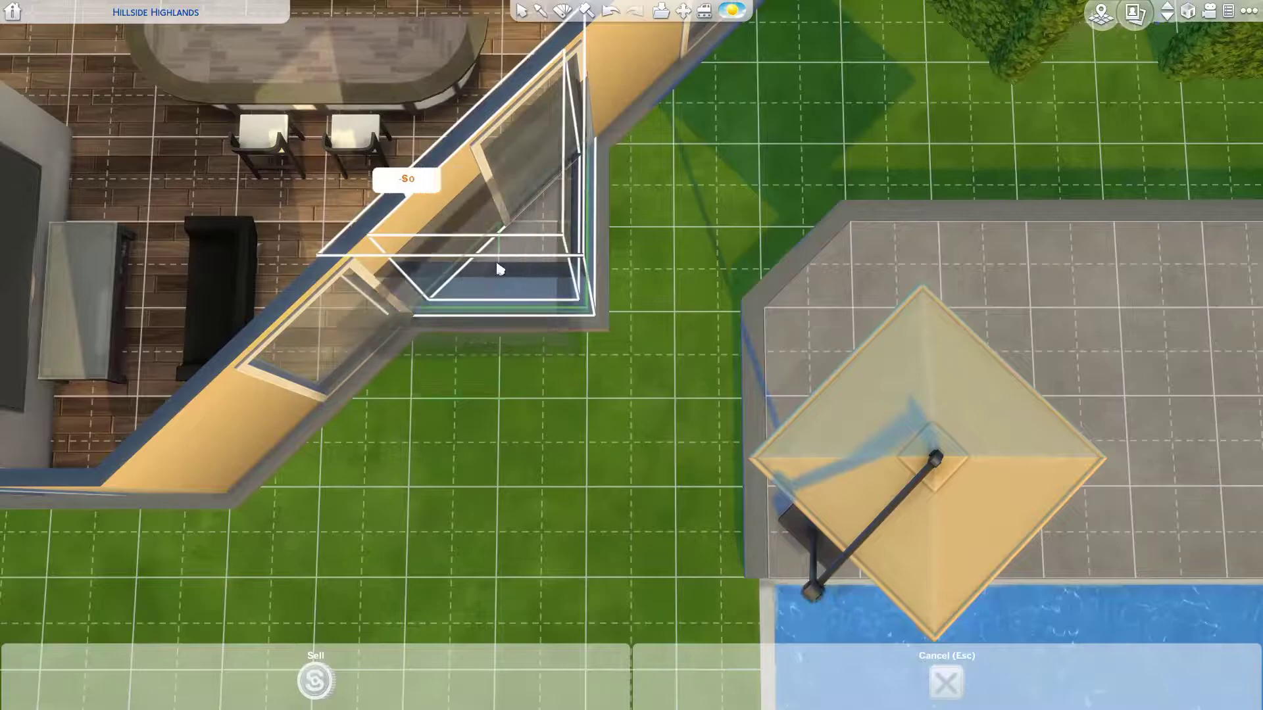
key("Delete")
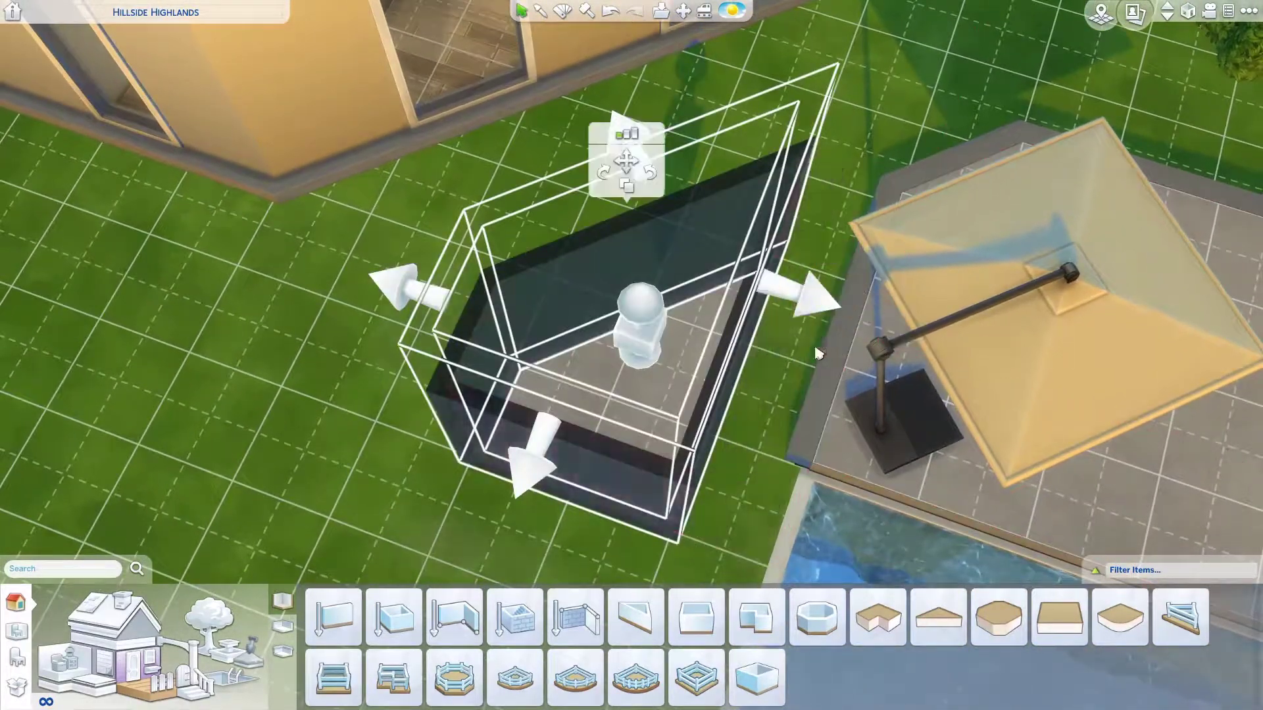
- Try fitting an angular room against the diagonal back wall as a patio base
scroll(815, 353, "up", 3)
scroll(629, 347, "down", 3)
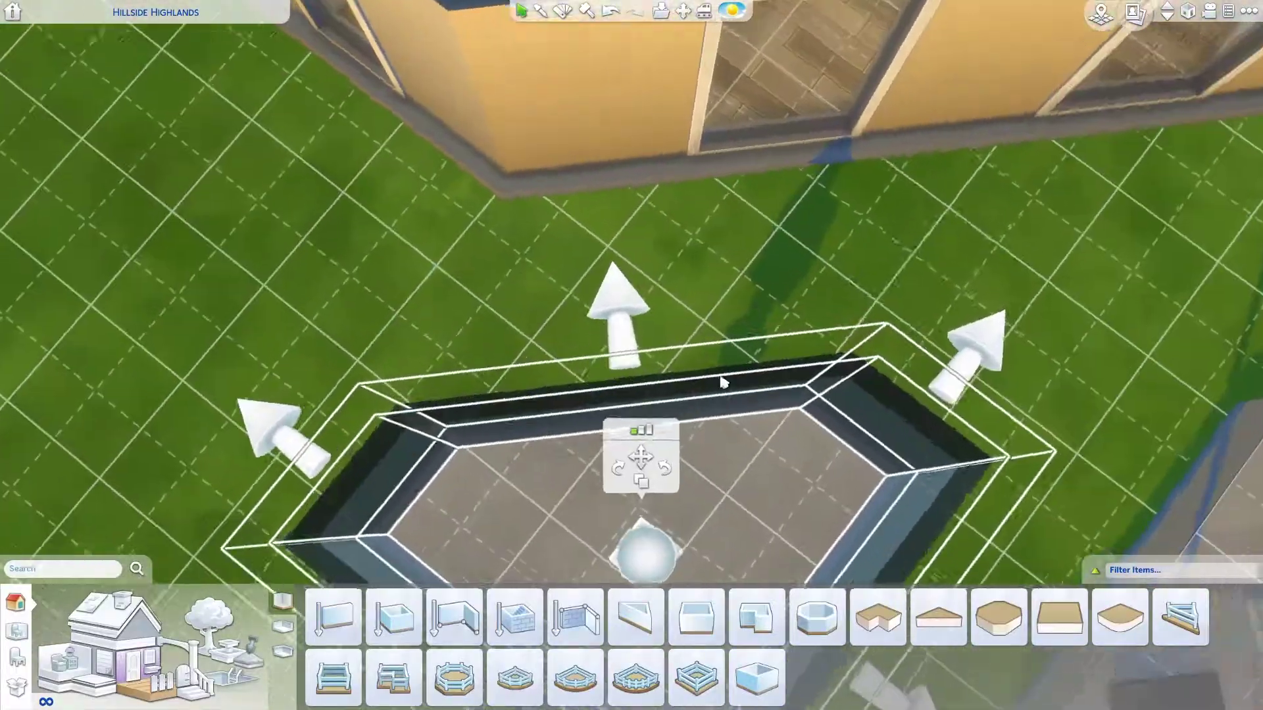
mouse_move(724, 409)
left_mouse_down()
mouse_move(958, 304)
mouse_move(715, 392)
left_mouse_up()
scroll(715, 392, "up", 3)
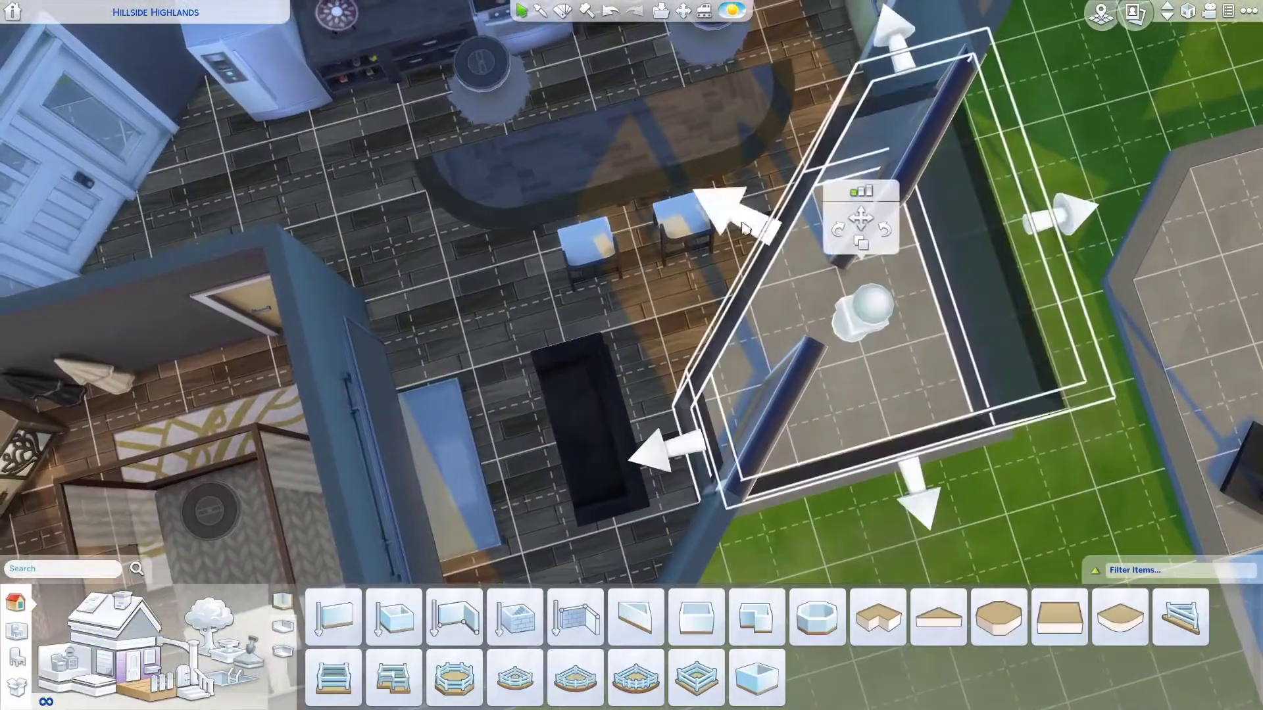
key("period")
key("period")
- Rework the overlapping room into a triangular patio platform along the diagonal back wall
scroll(735, 485, "up", 3)
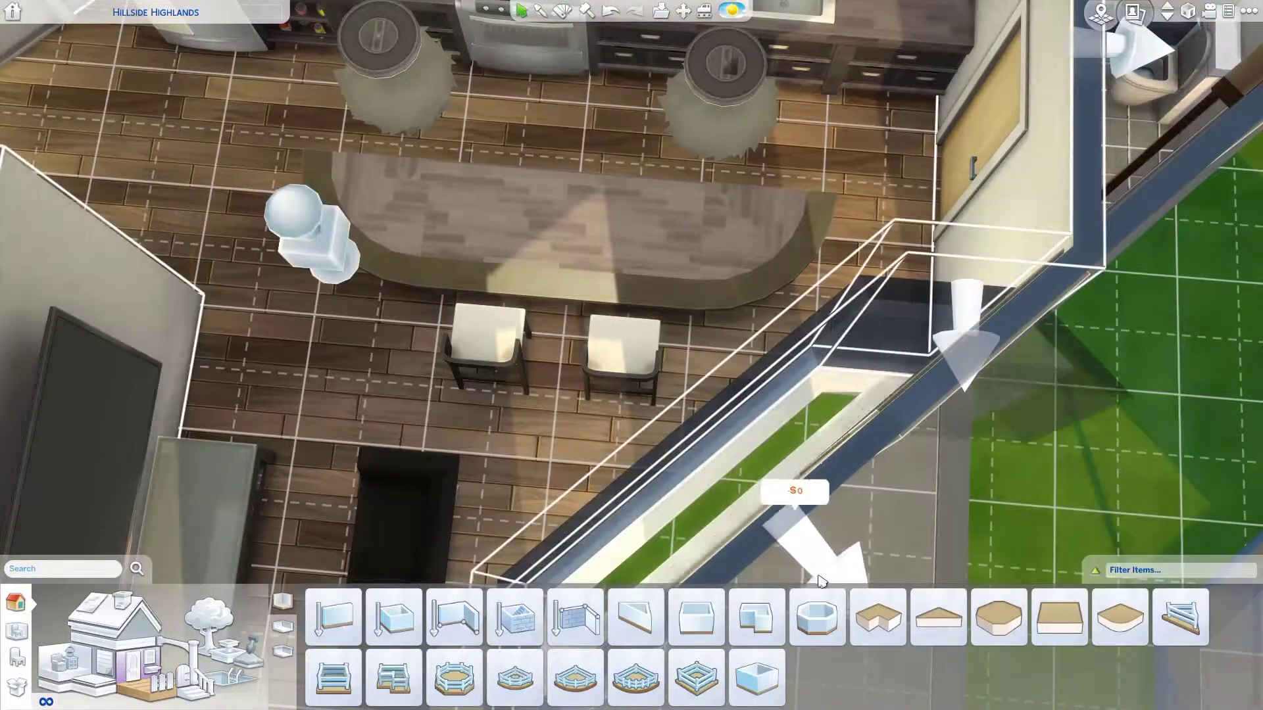
key("period")
key("period")
scroll(685, 443, "up", 3)
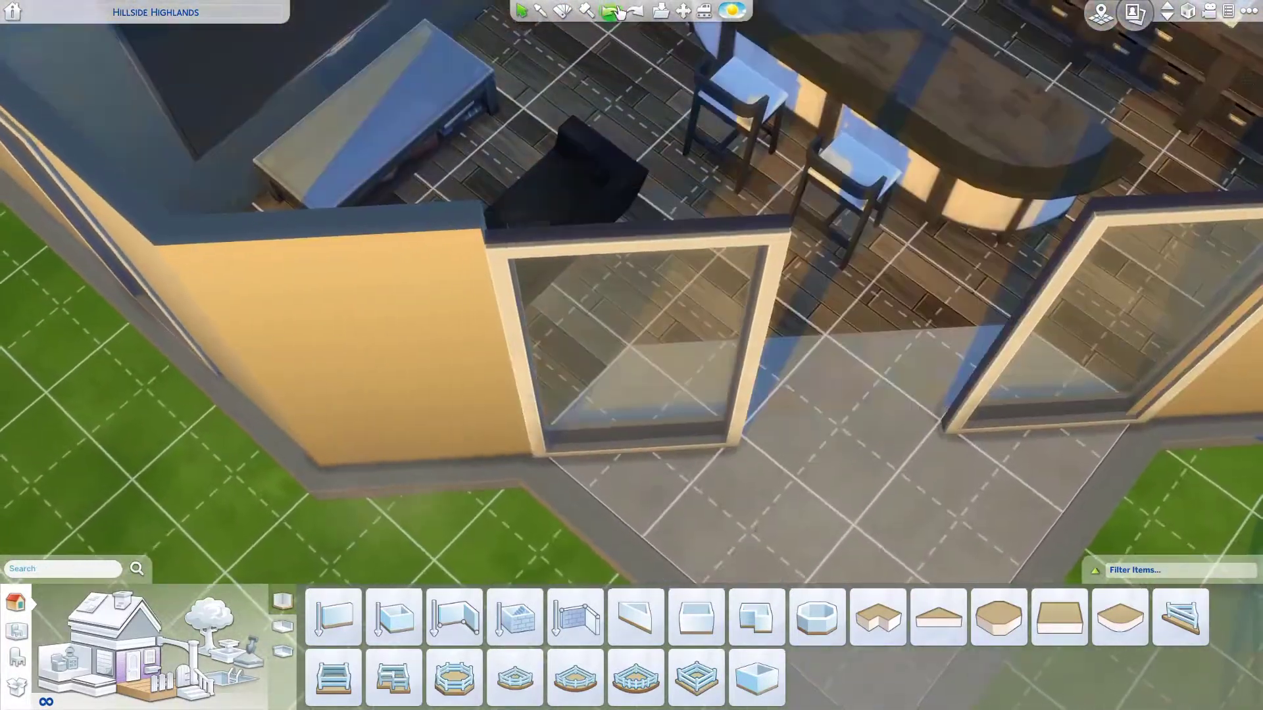
left_click(617, 9)
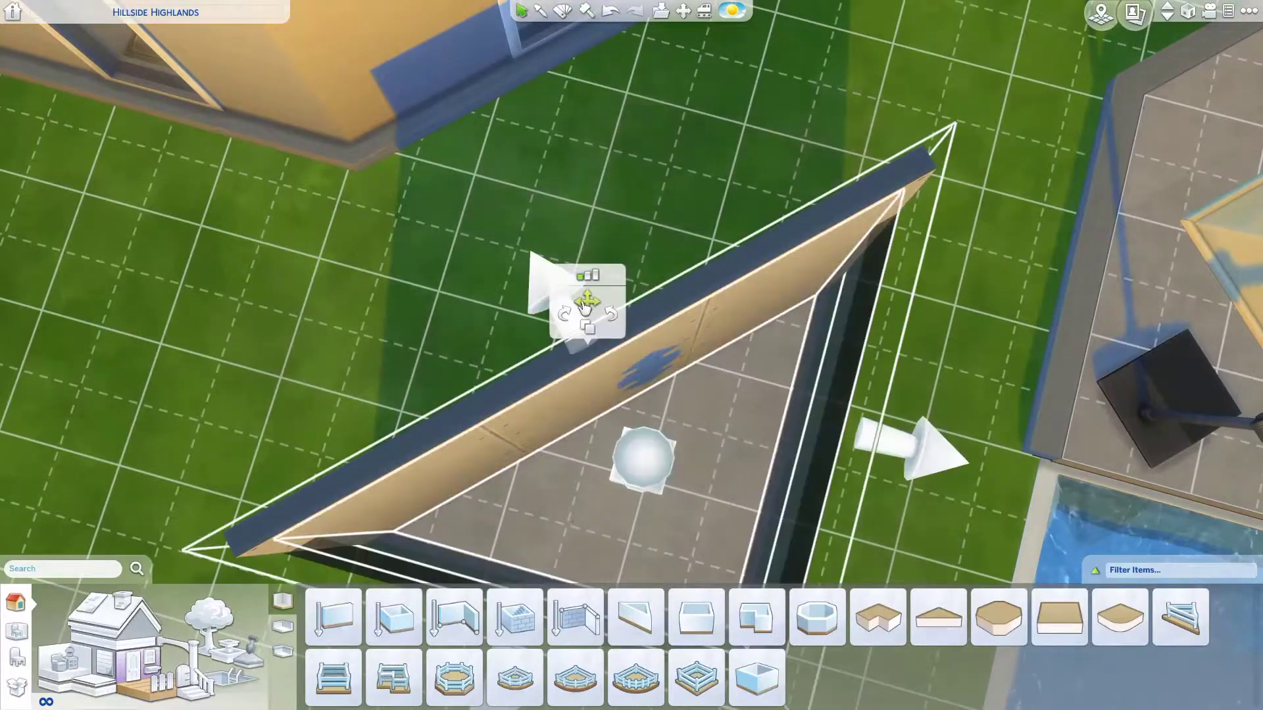
key("ctrl+y")
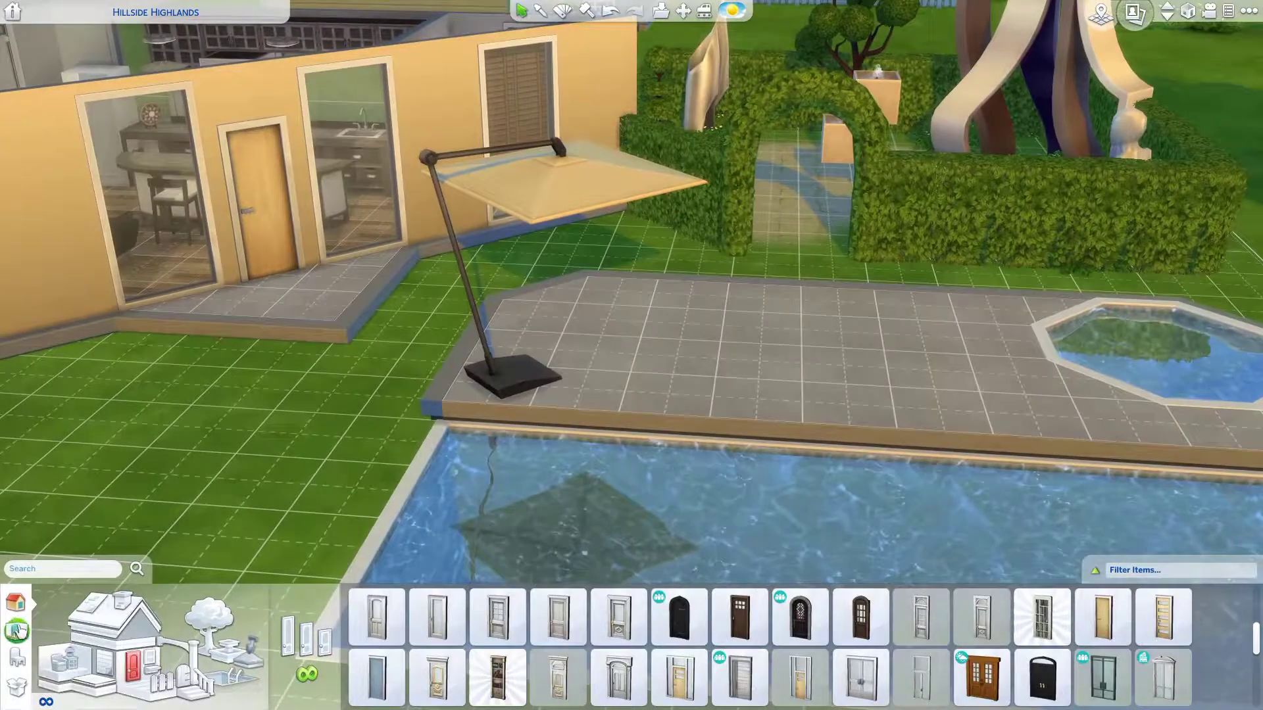
- Place two brown loungers under the pool terrace umbrella and add white steps along the patio and terrace edges
left_click(18, 632)
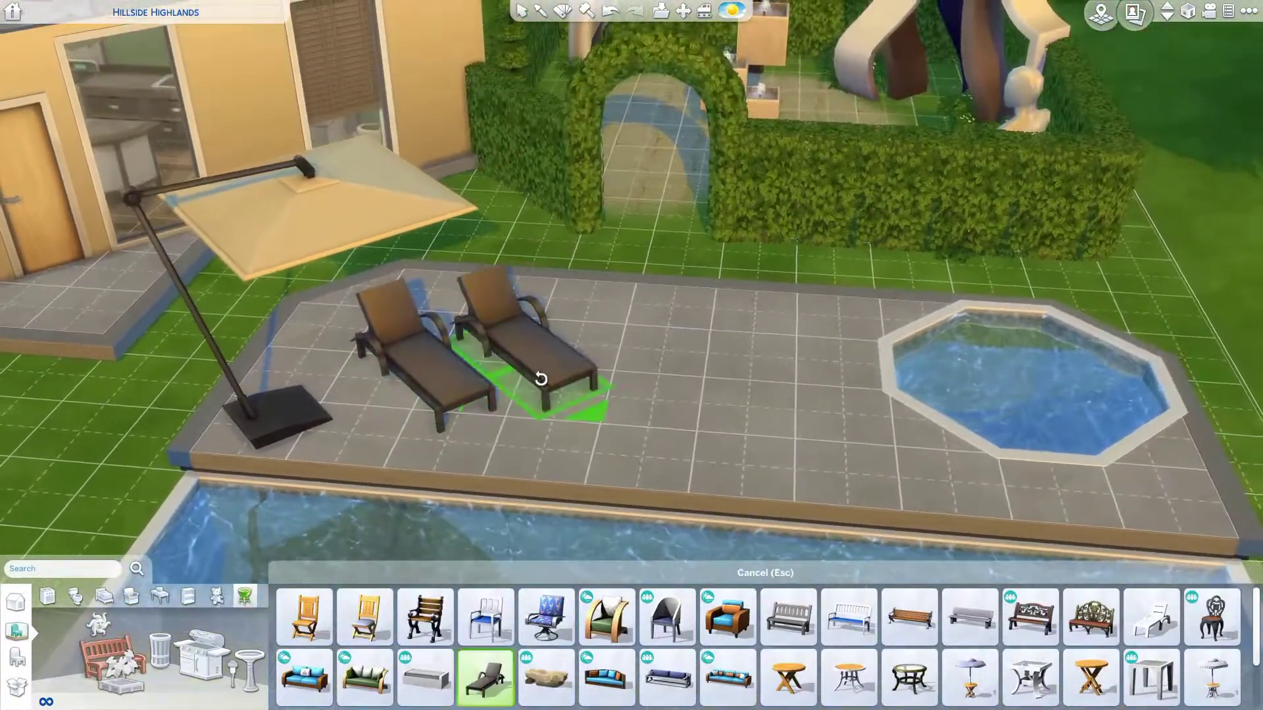
left_click(557, 352)
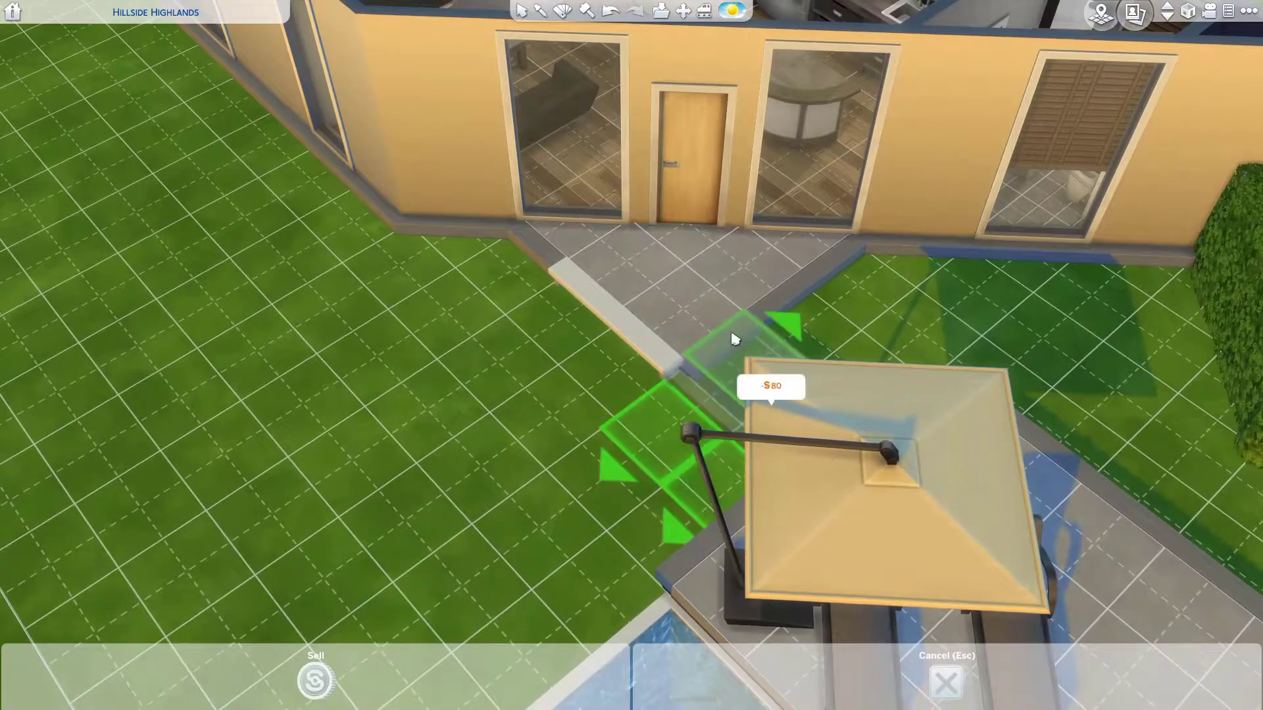
left_click(737, 335)
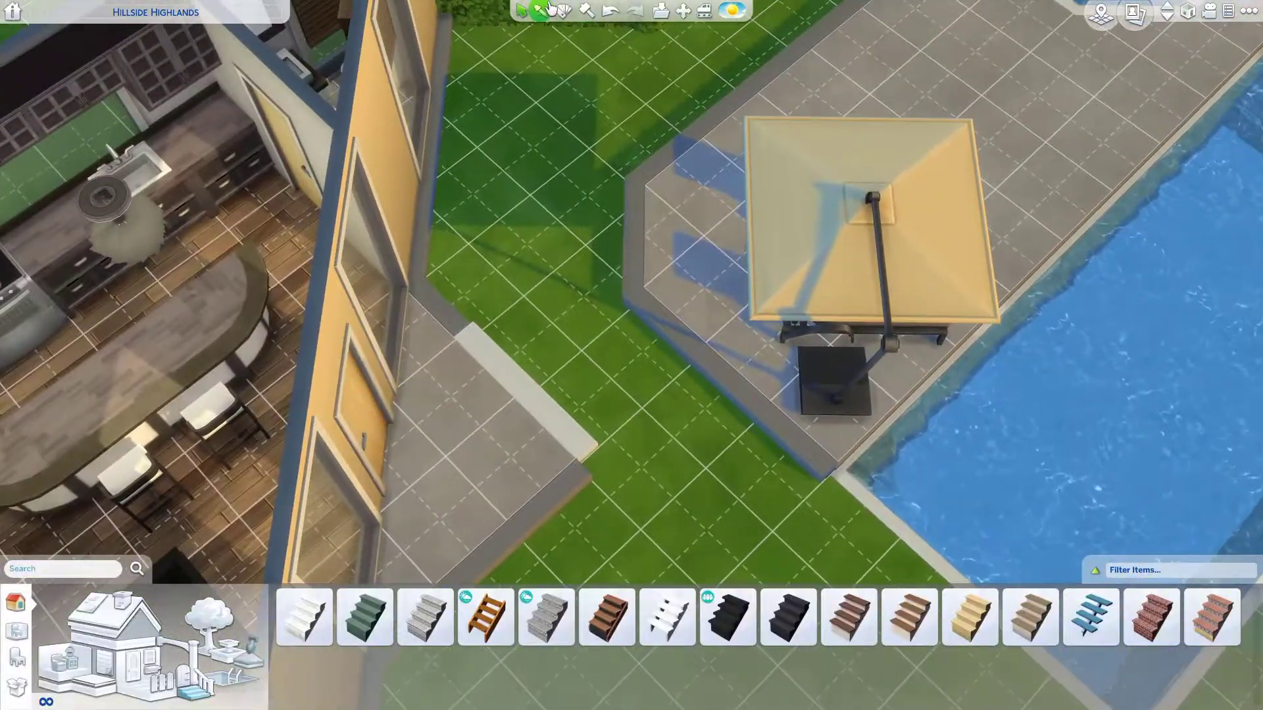
left_click(509, 363)
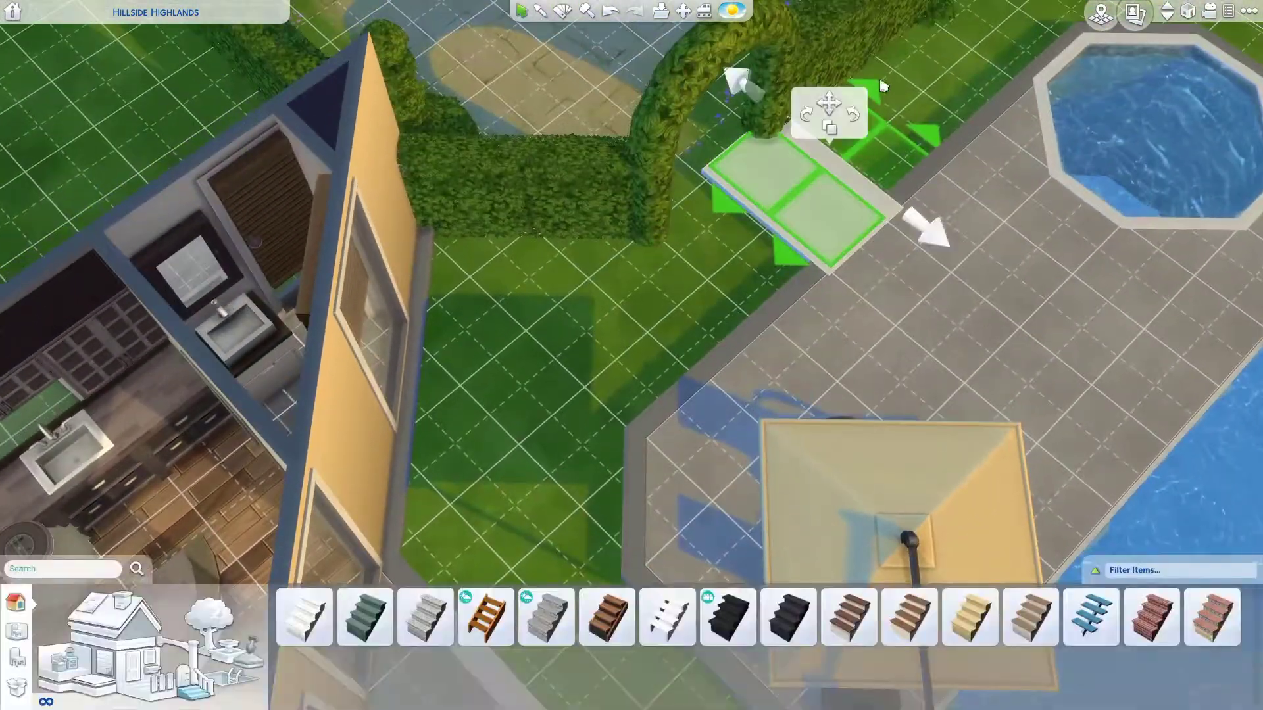
left_click(827, 113)
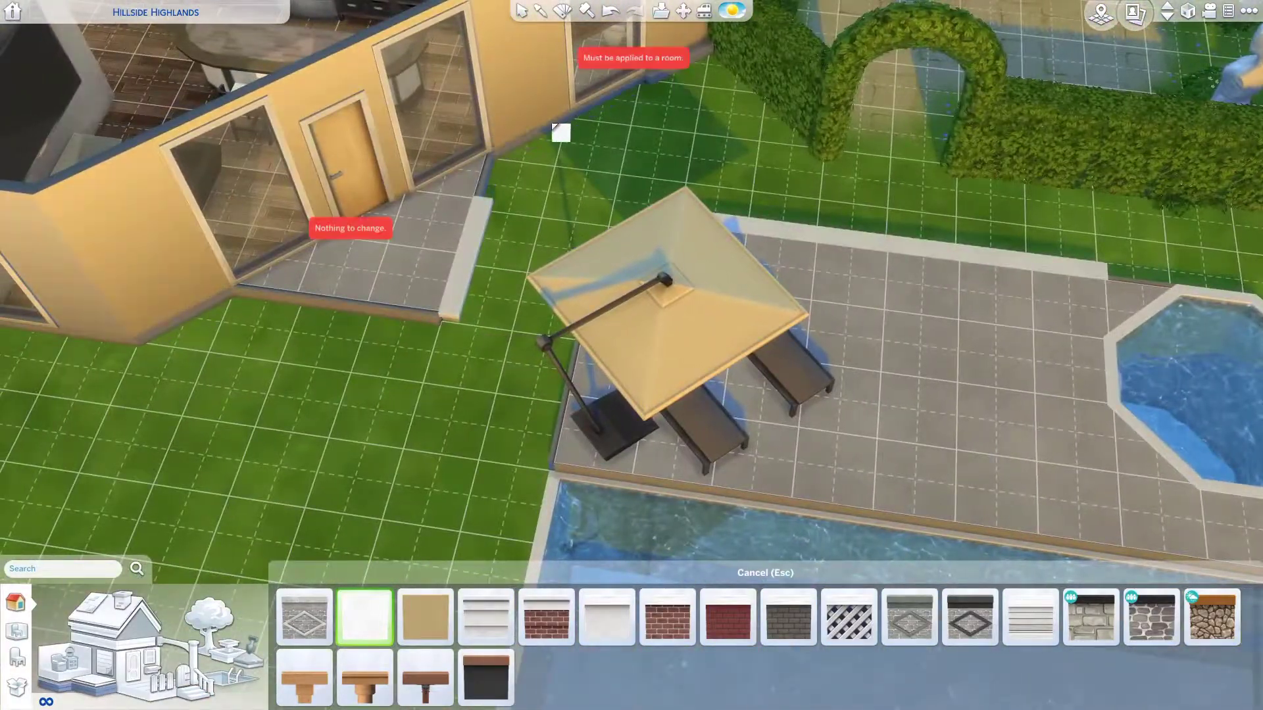
- Apply the plain white foundation finish to the house and back patio, matching the steps
left_click_drag(556, 130, 314, 631)
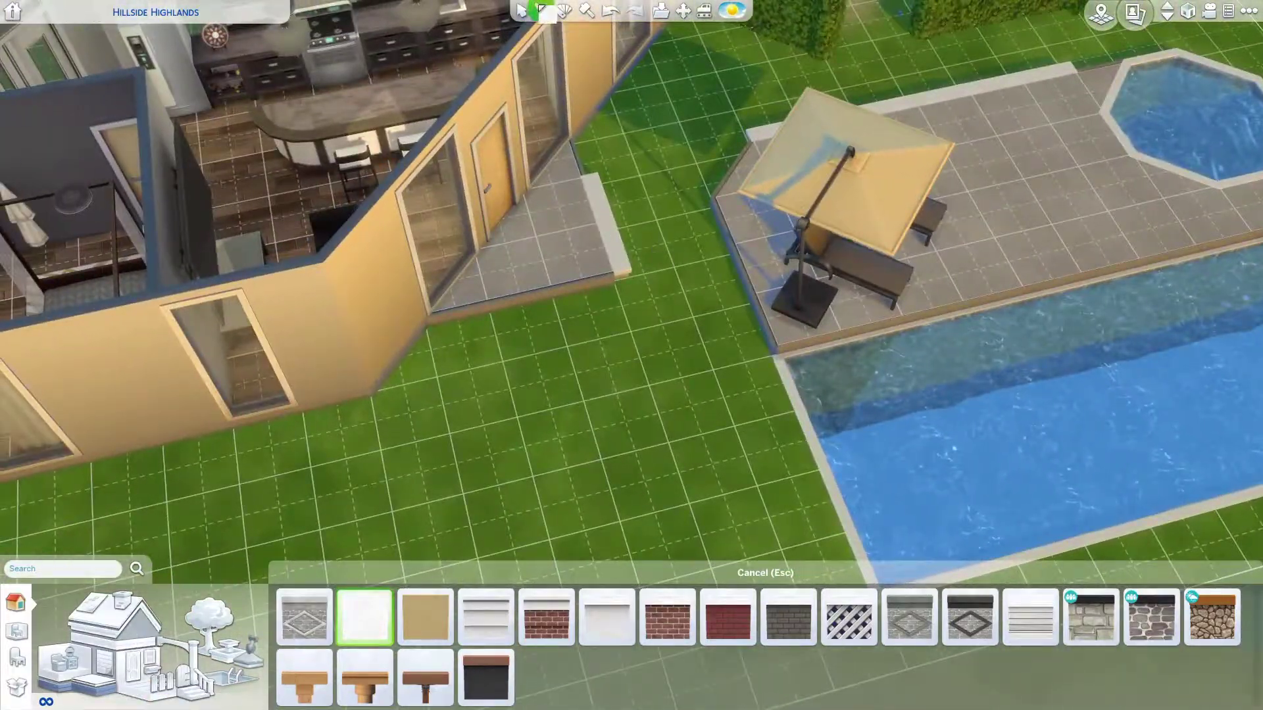
left_click(592, 224)
key("Escape")
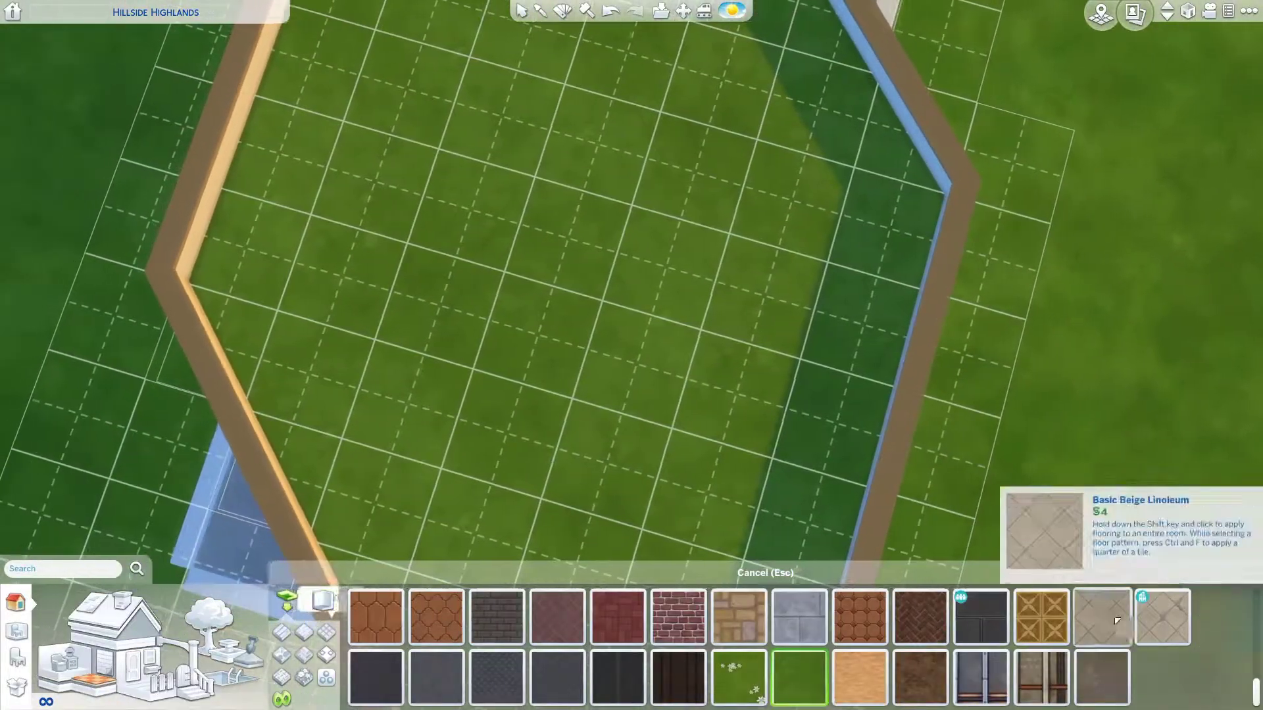
- Cover the flat roof with Basic Beige Linoleum and lay wood flooring on the porch, patio and pool terrace
left_click(1101, 617)
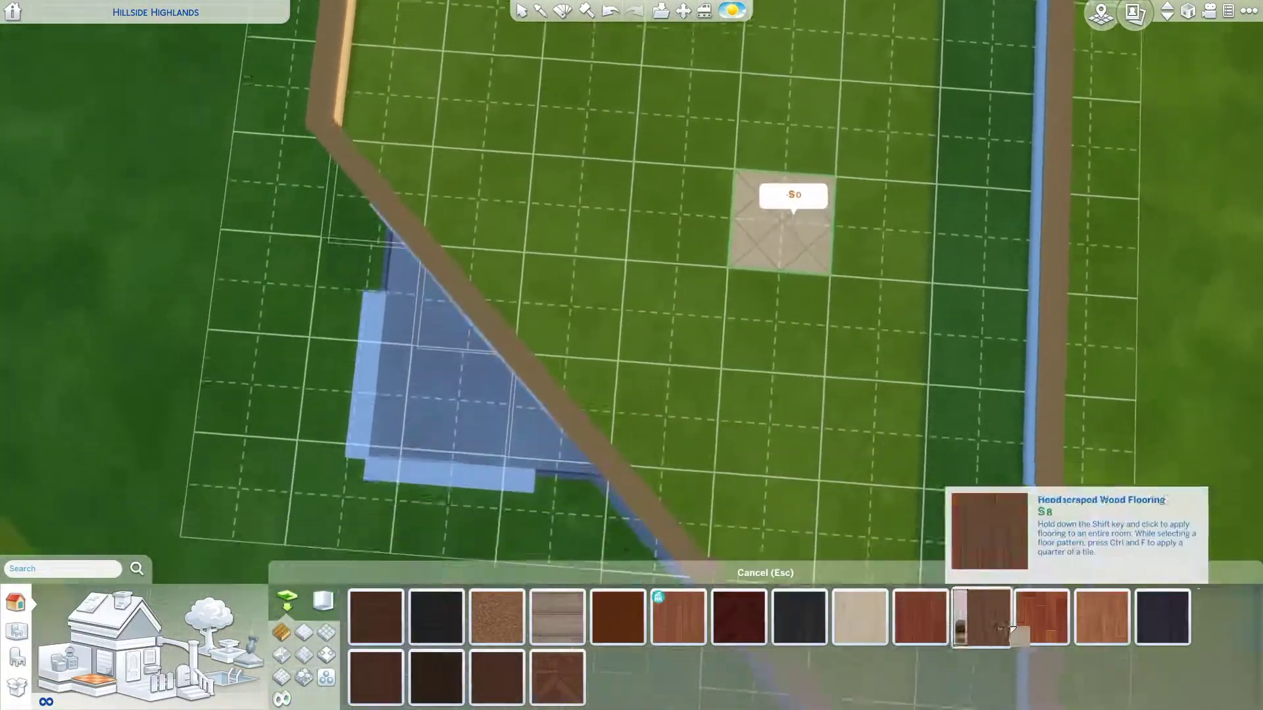
left_click(1041, 617)
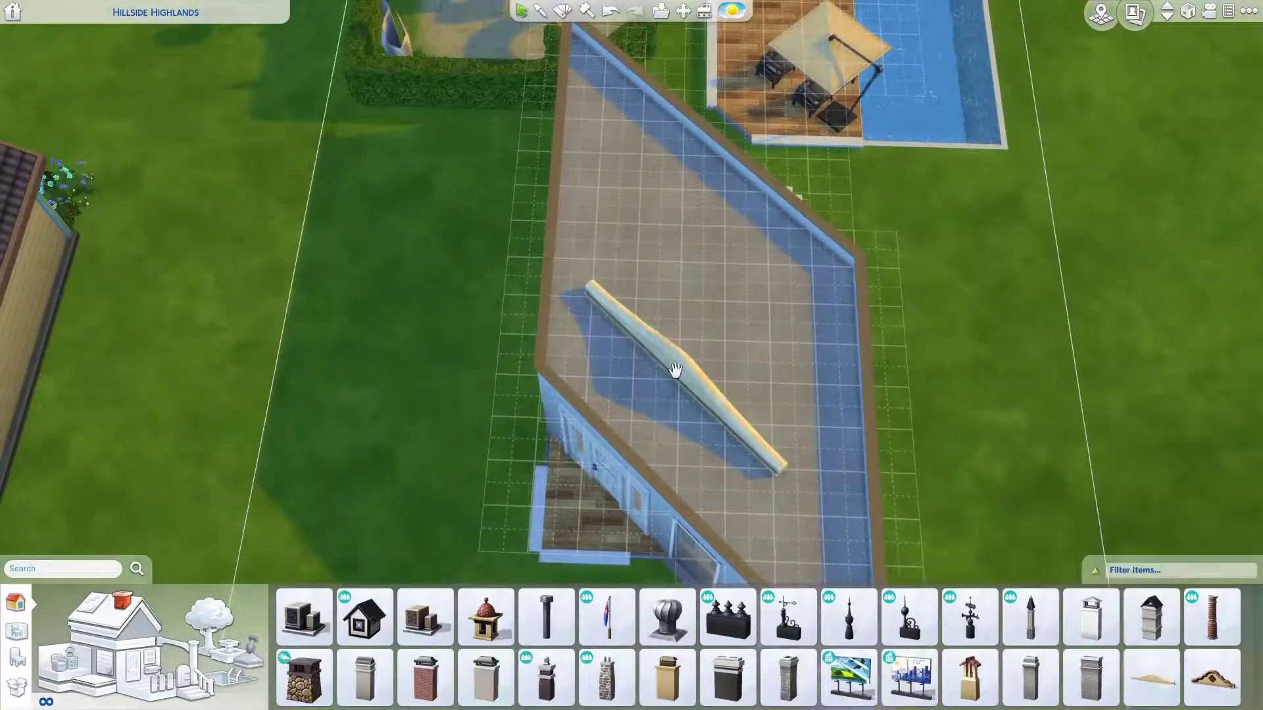
- Place a long pediment trim diagonally across the flat roof
left_click(676, 369)
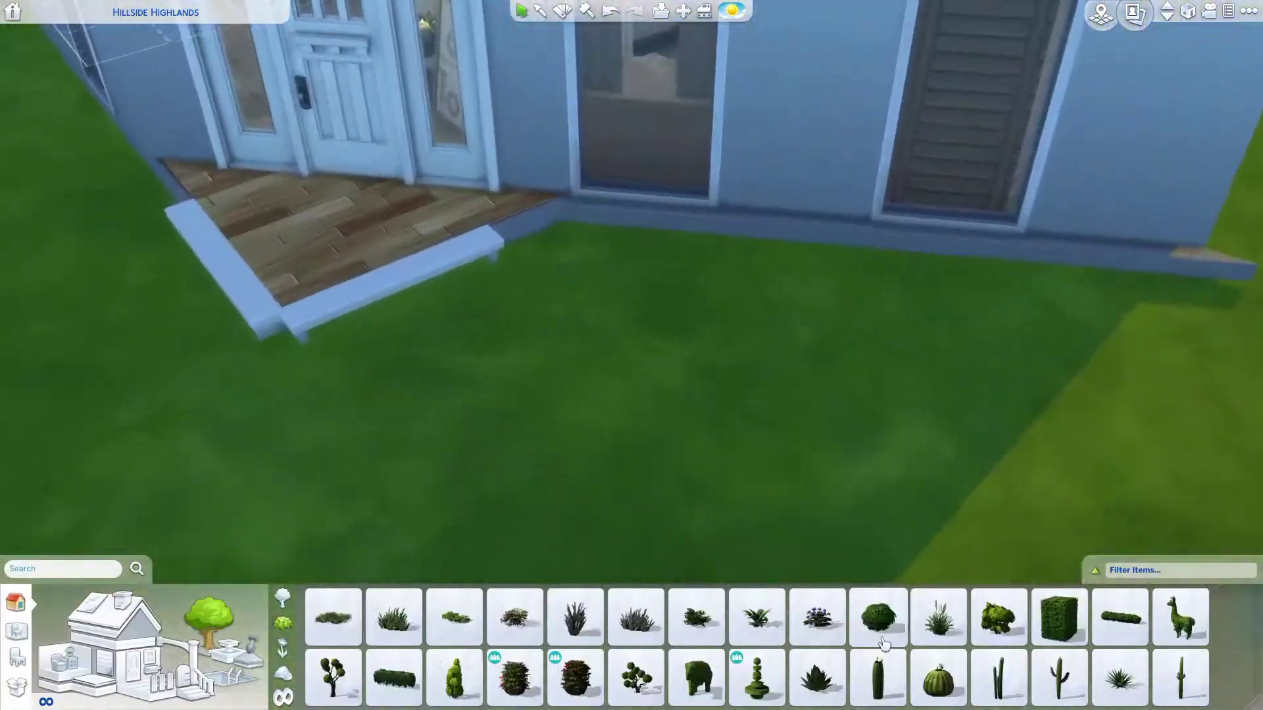
- Plant two blue hydrangea bushes along the front wall beside the porch
left_click(817, 619)
scroll(621, 374, "up", 2)
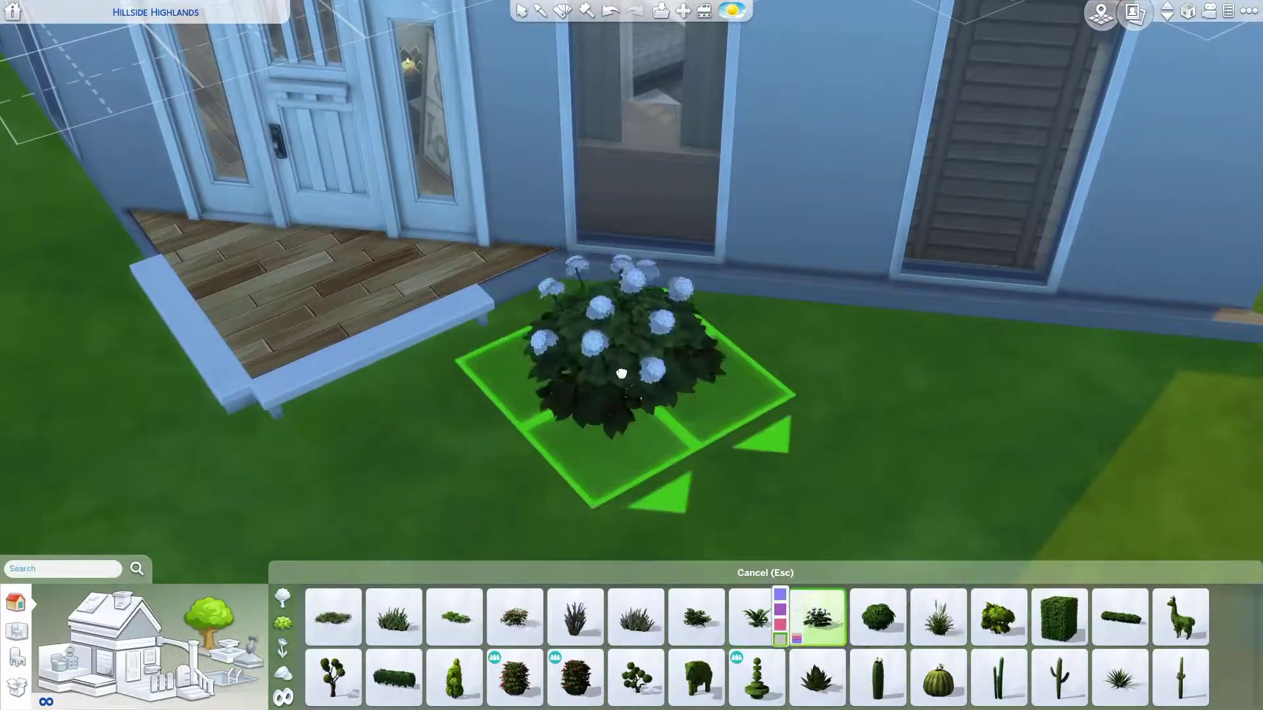
left_click(589, 345, "shift")
left_click(856, 400)
- Add two Lovely Lavender Hedges around the front hydrangeas and fill the bed's front with low flowering ground cover
left_click(998, 618)
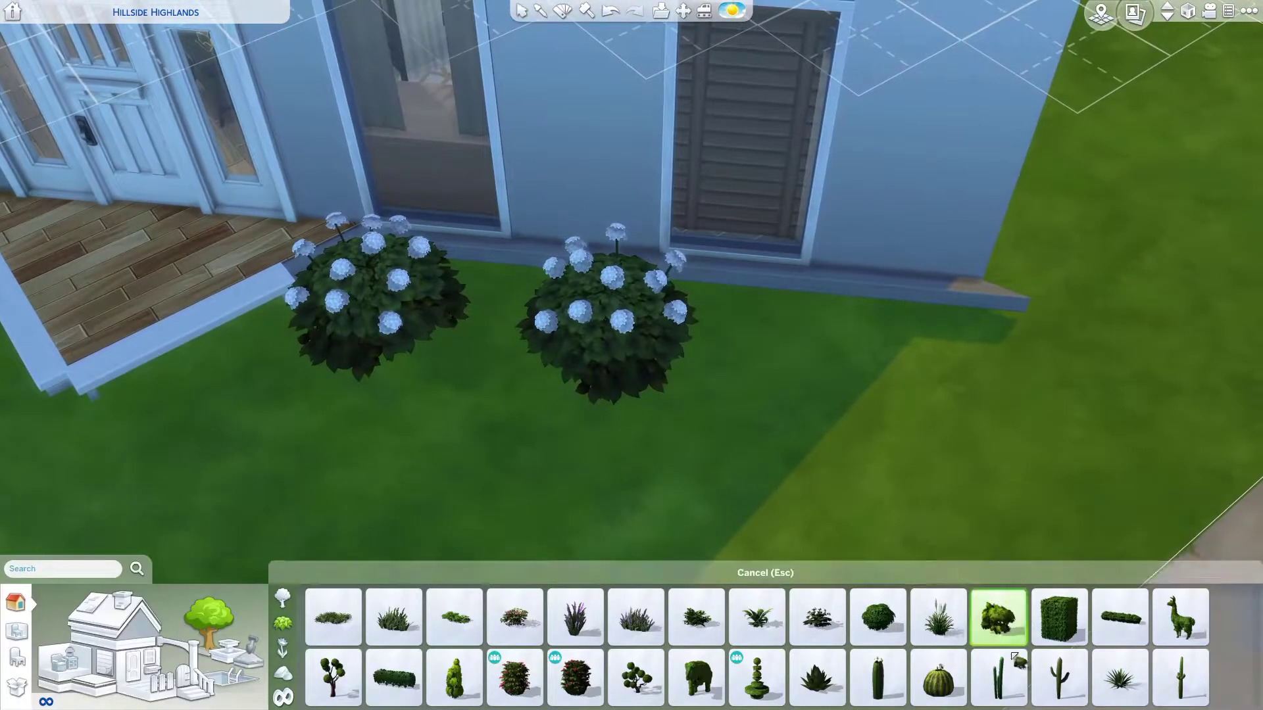
left_click(755, 367, "shift")
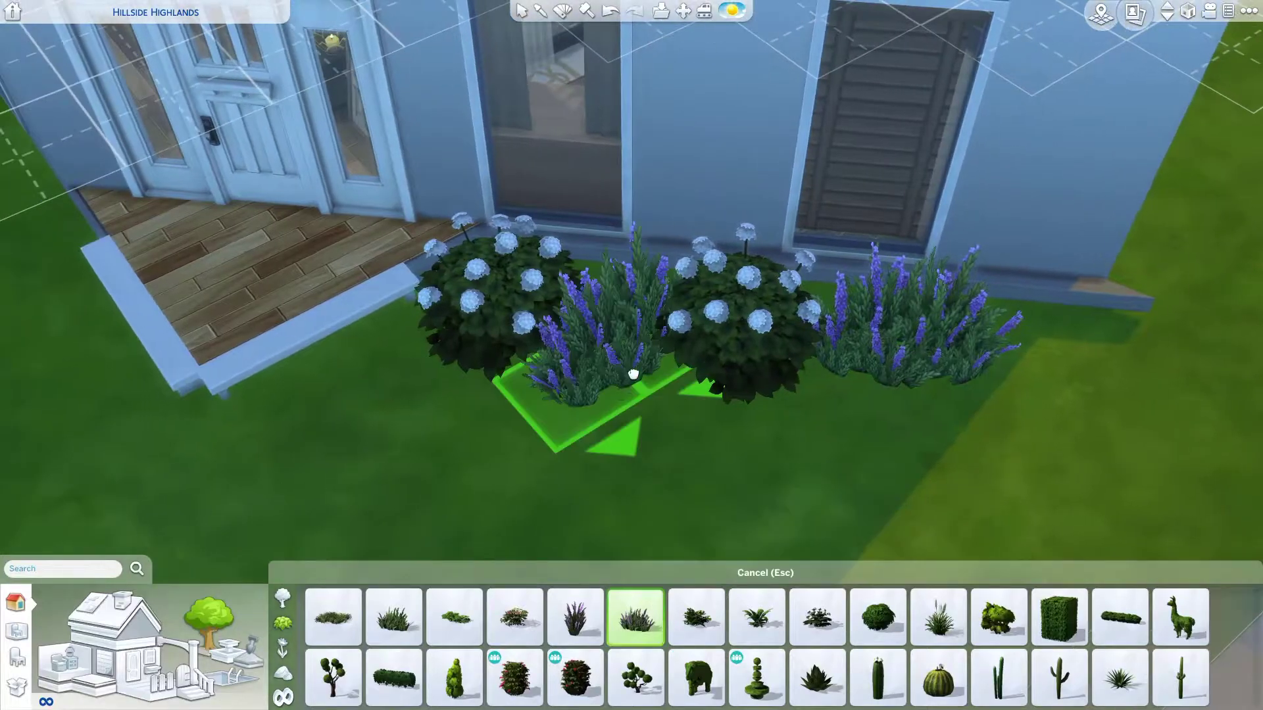
left_click(637, 369)
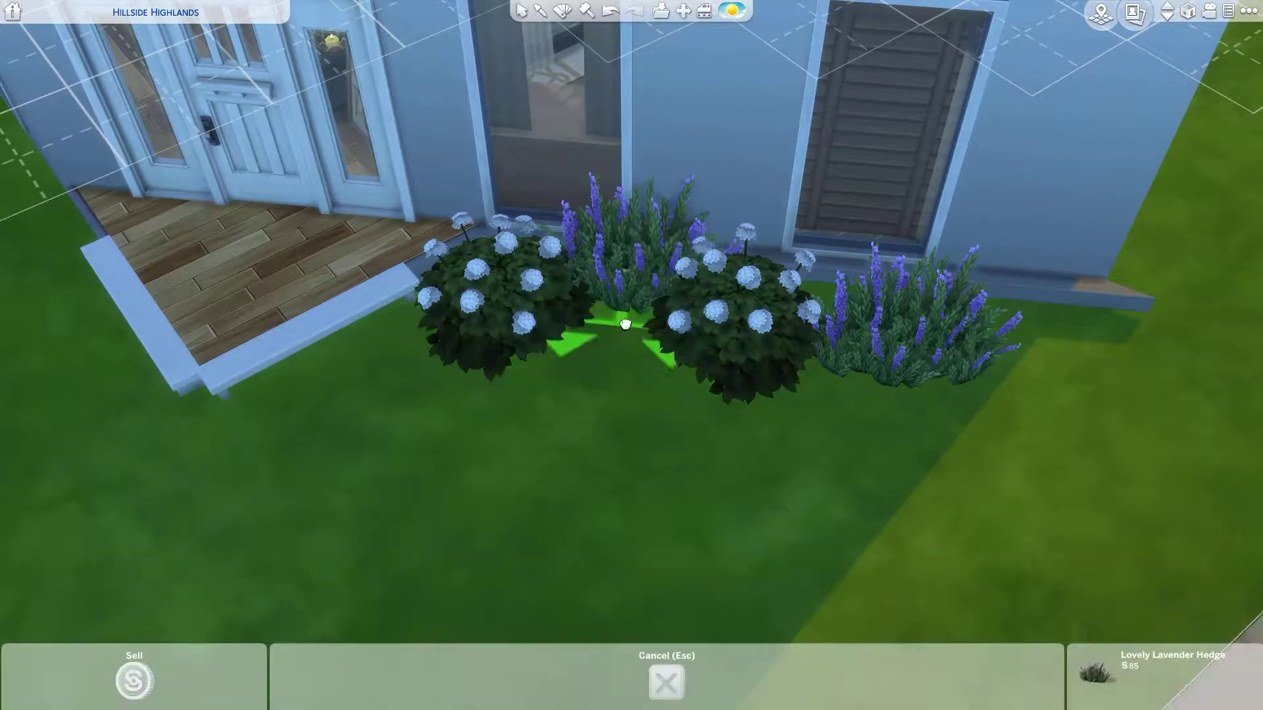
scroll(747, 490, "up", 2)
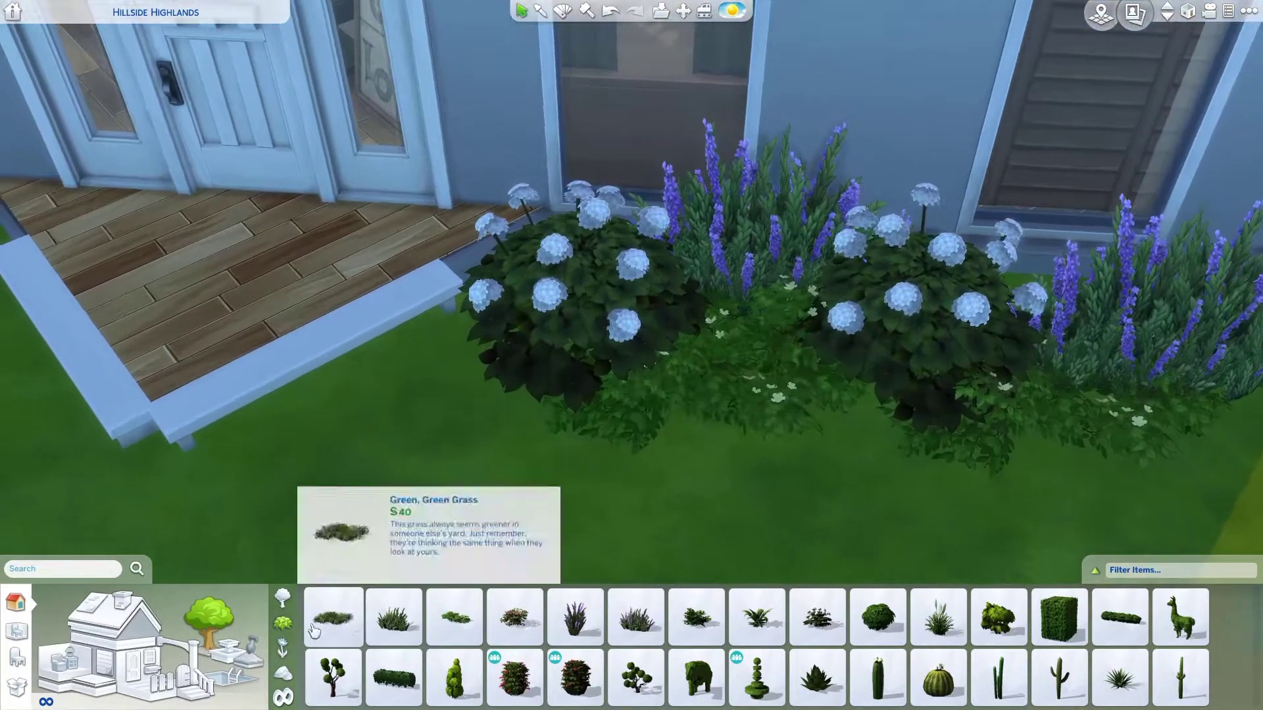
left_click(334, 616)
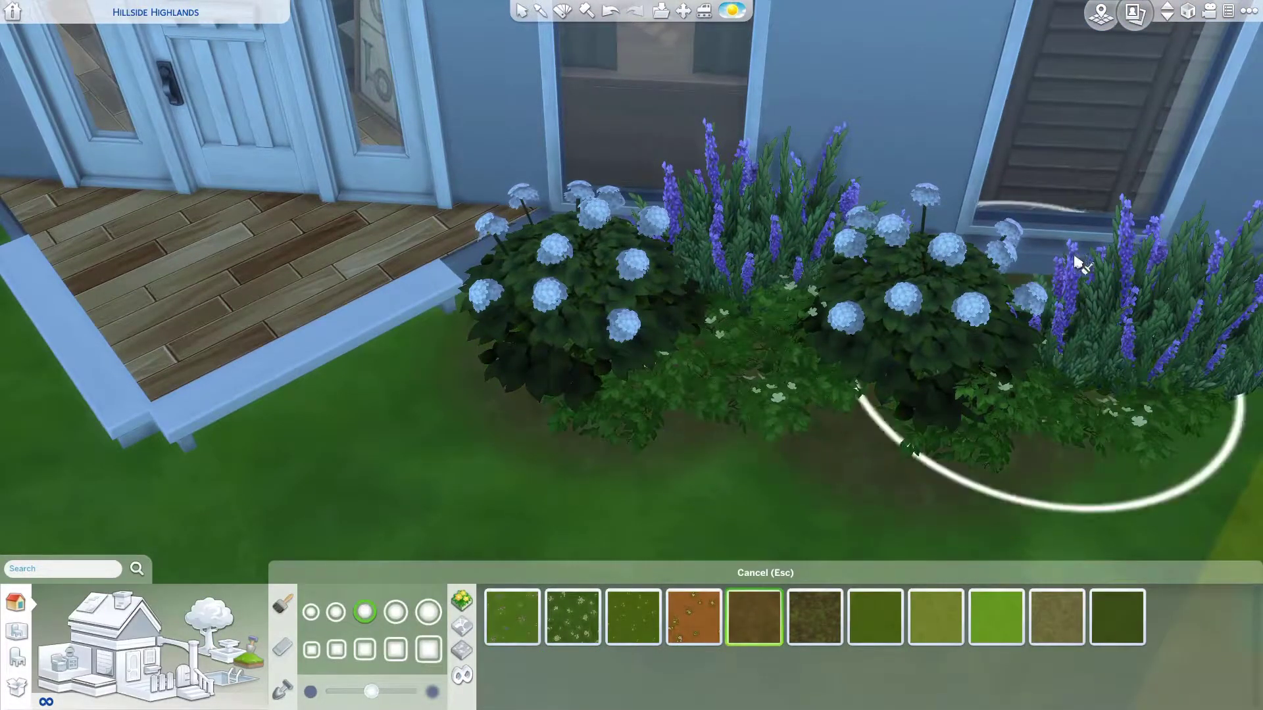
- Paint brown soil on the ground beneath the front flower bed
scroll(1078, 264, "down", 3)
key("e")
key("q")
scroll(723, 388, "up", 3)
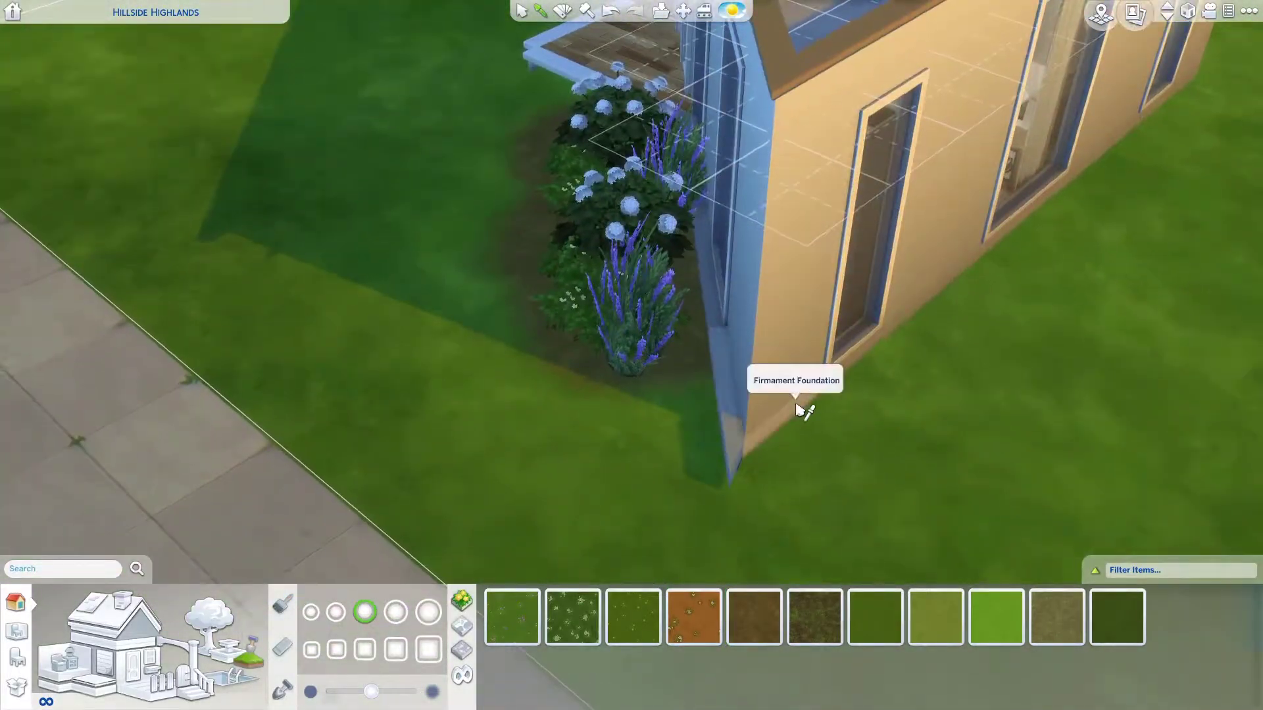
- Sample the house foundation and apply the white foundation finish around the front porch
left_click(798, 409)
key("q")
key("a")
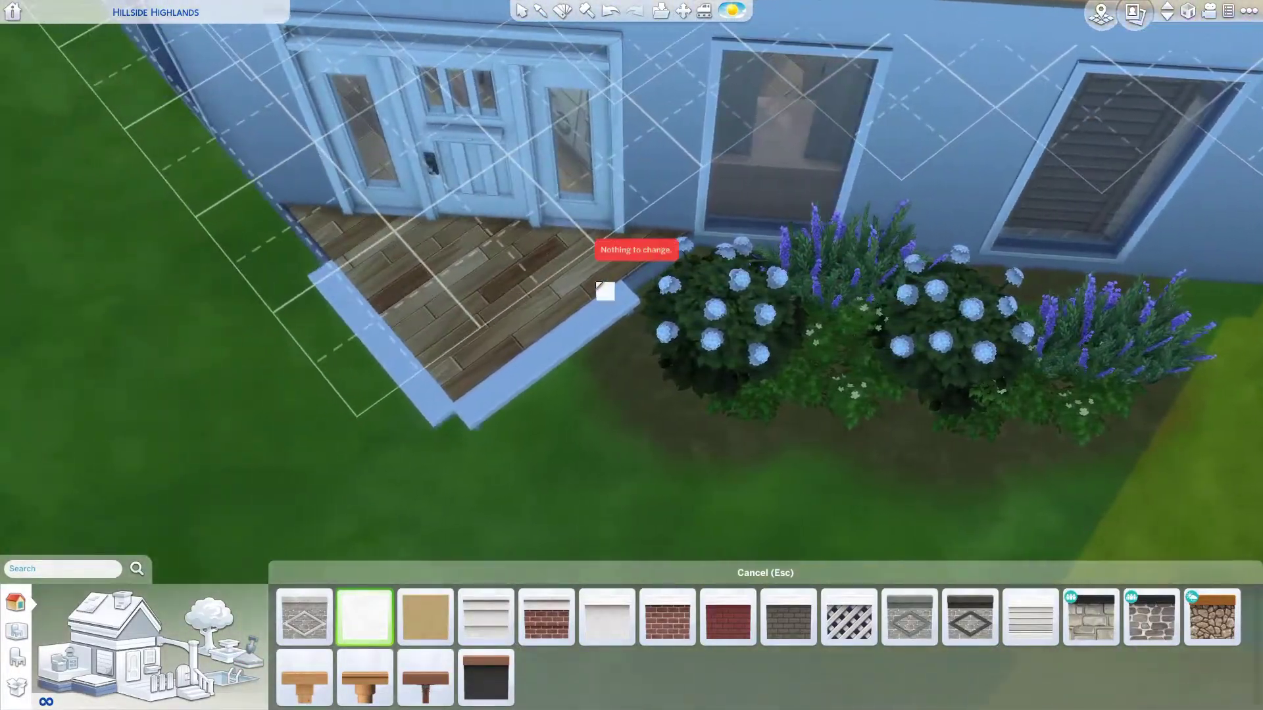
- Plant a white hydrangea with low flowering ground cover at the house corner beside the back patio
scroll(604, 290, "down", 2)
key("e")
key("q")
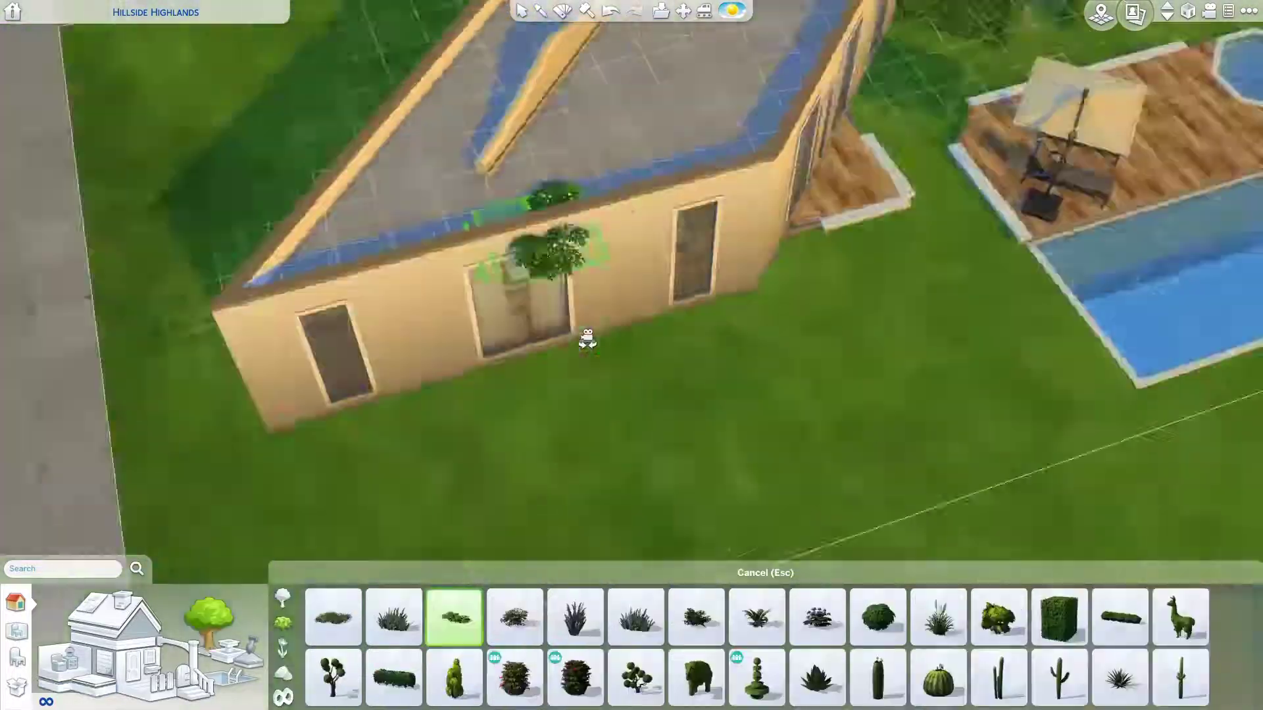
scroll(587, 339, "up", 3)
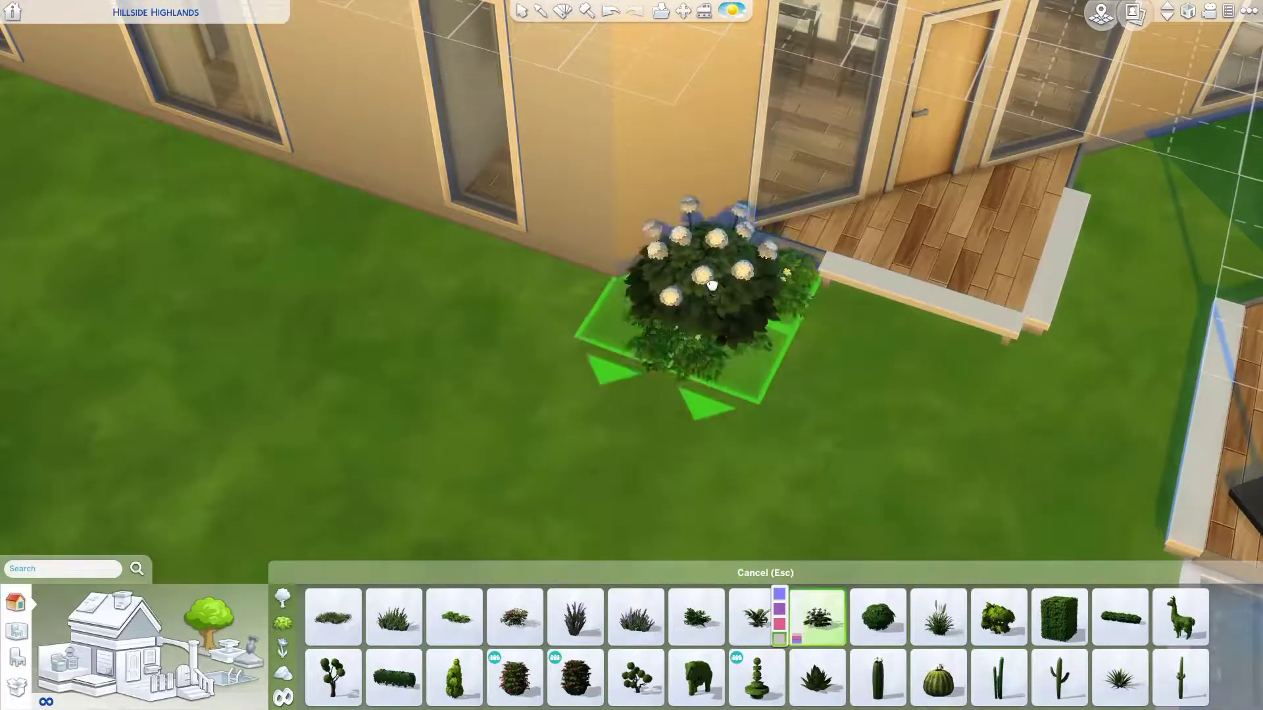
left_click(712, 284)
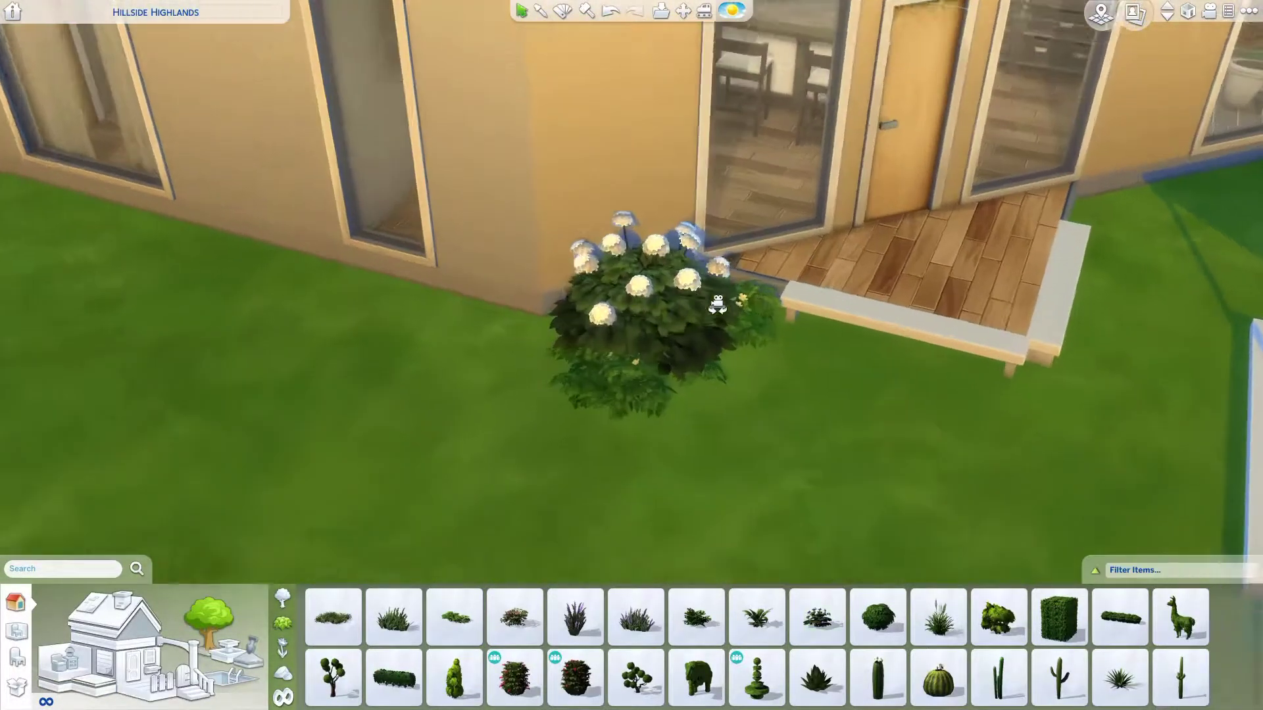
- Plant tall ornamental grass, a white hydrangea and low flowering ground cover between the back patio and the bathroom window
left_click(938, 617)
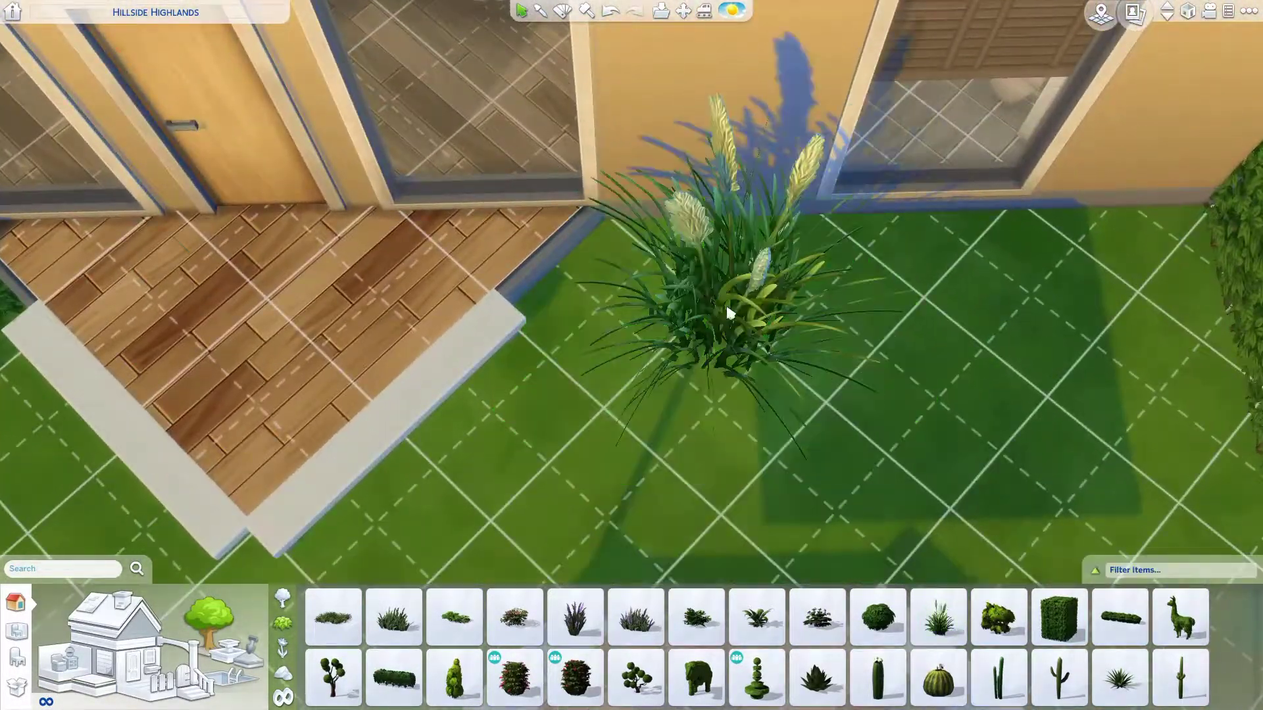
left_click(699, 282)
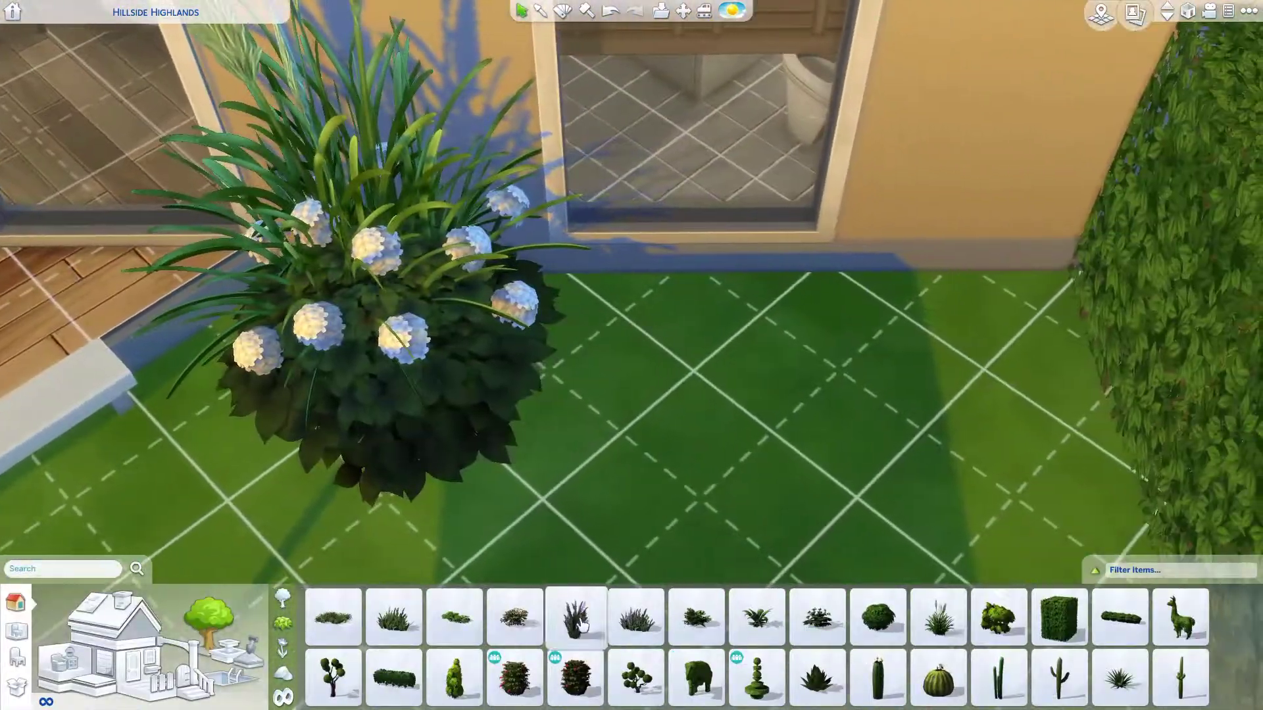
left_click(583, 416)
scroll(639, 330, "down", 2)
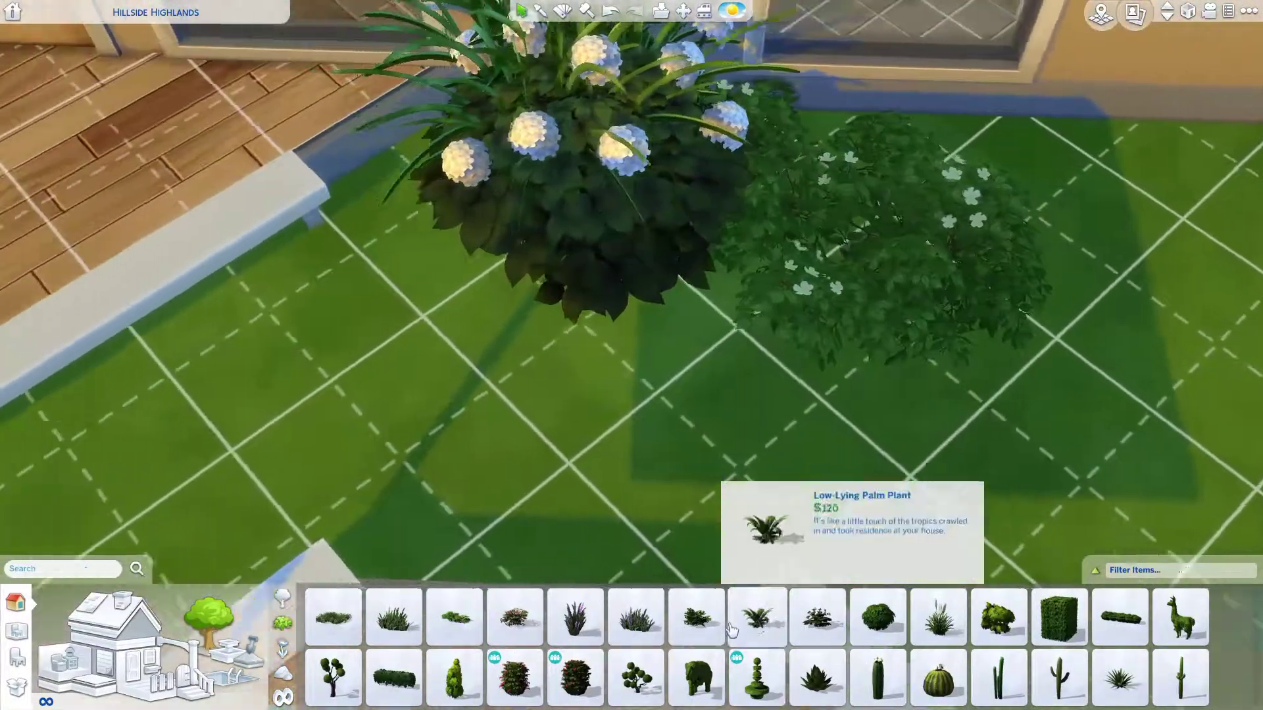
left_click(757, 617)
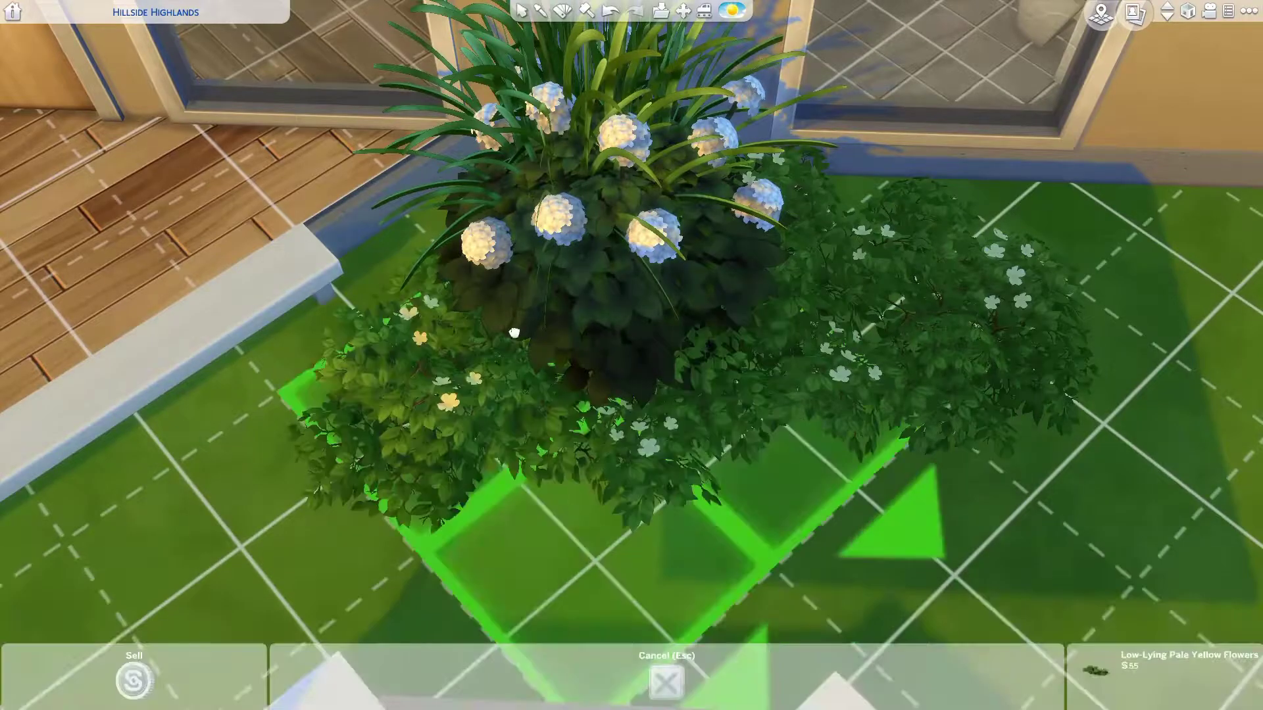
key("Escape")
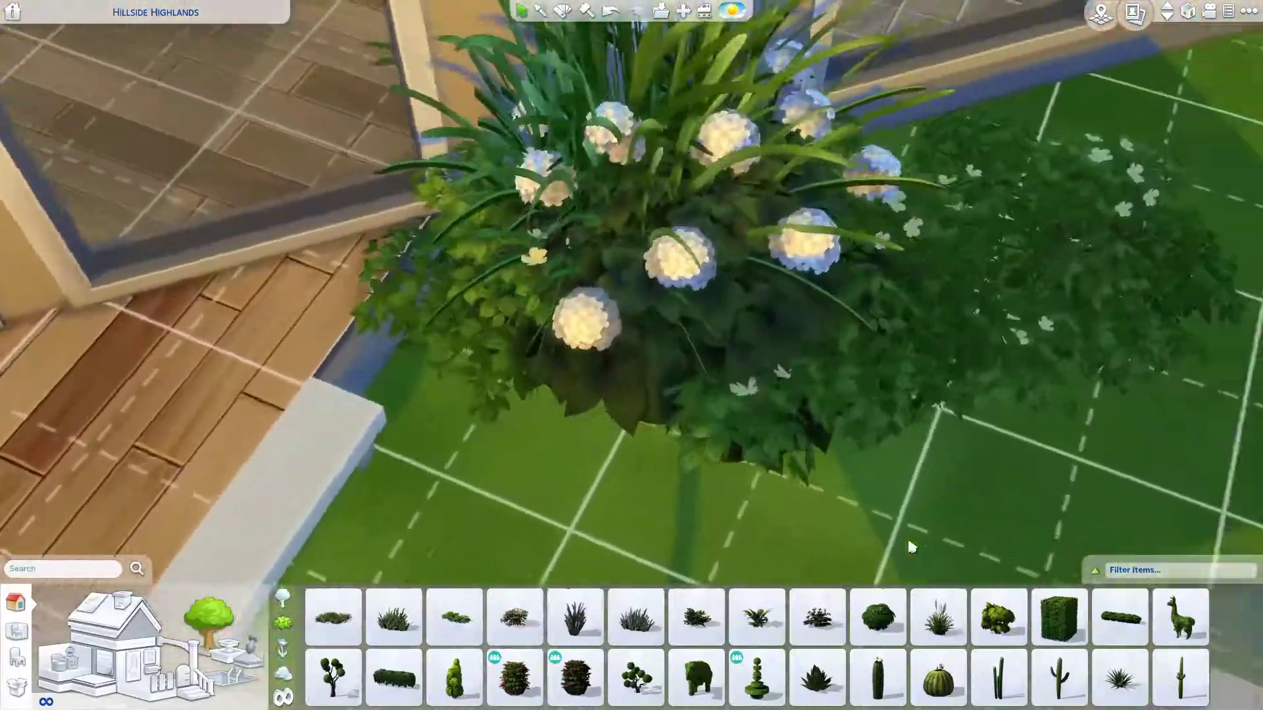
- Extend the back flower bed toward the garden hedge with more ornamental grass and a lavender hedge
left_click(624, 625)
scroll(968, 135, "down", 3)
key("Escape")
left_click(635, 617)
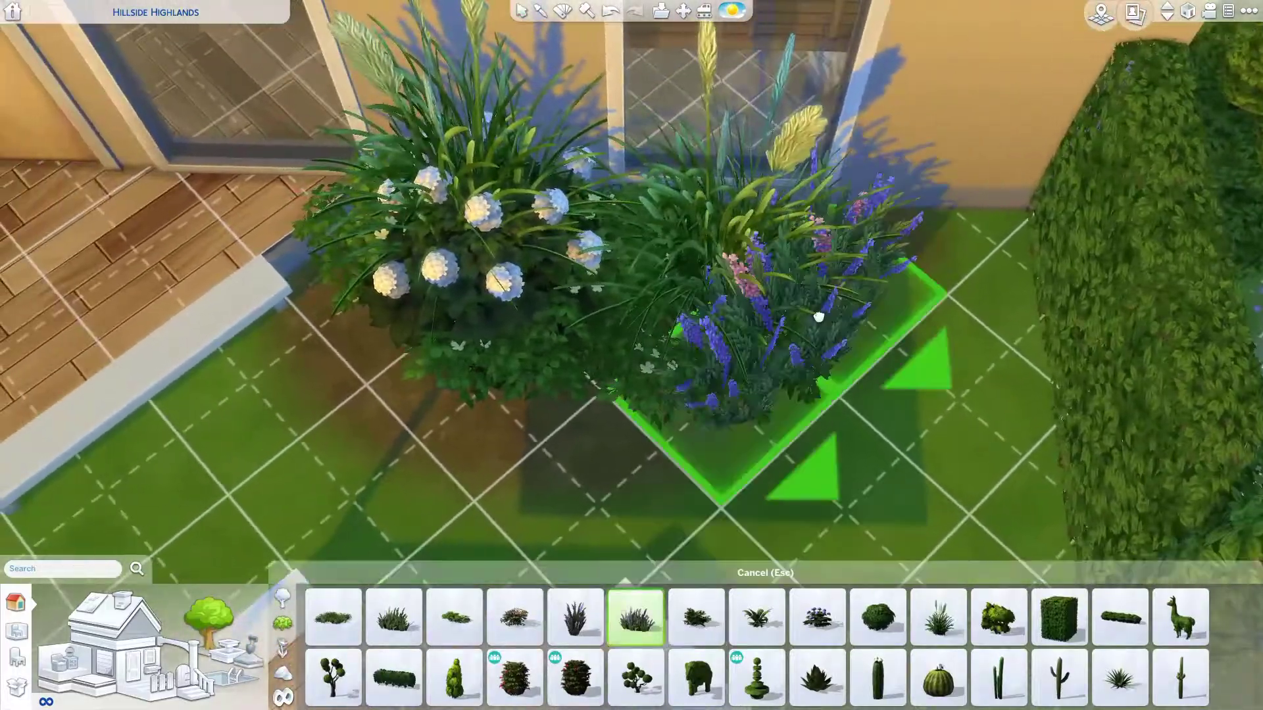
left_click(818, 317)
- Paint brown soil beneath the flower beds on both sides of the back patio
scroll(601, 368, "down", 6)
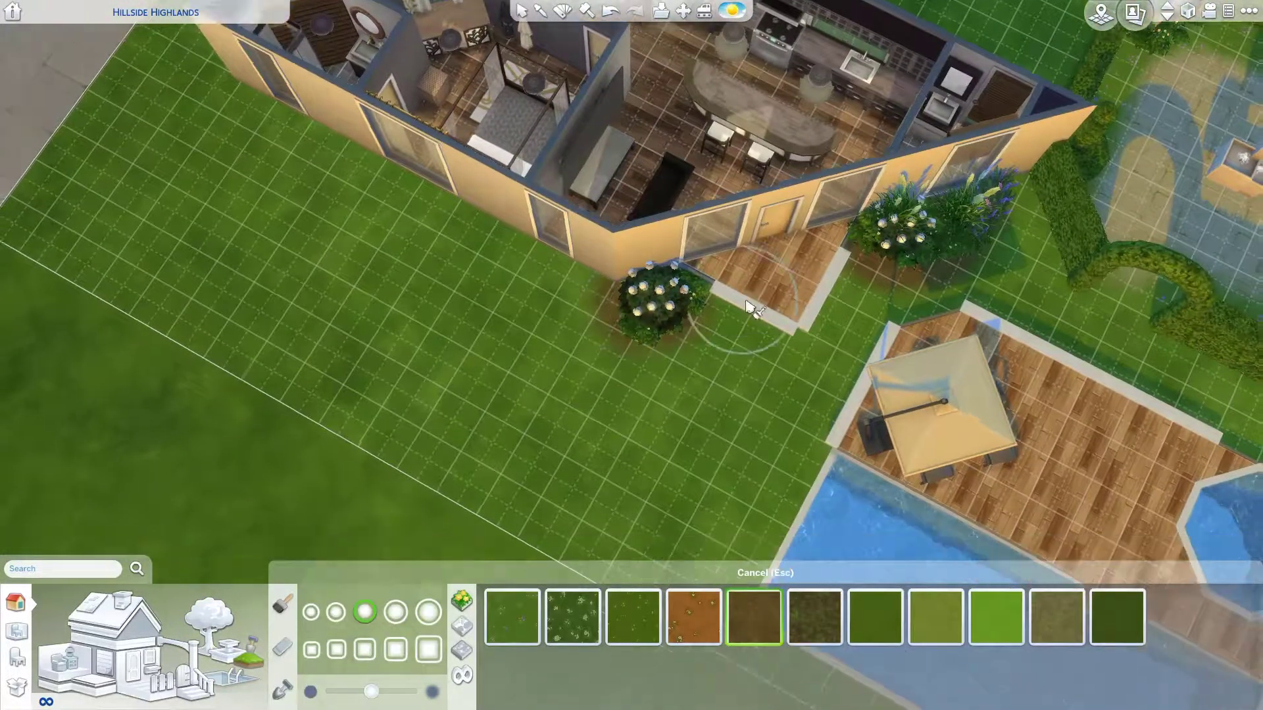
key("d")
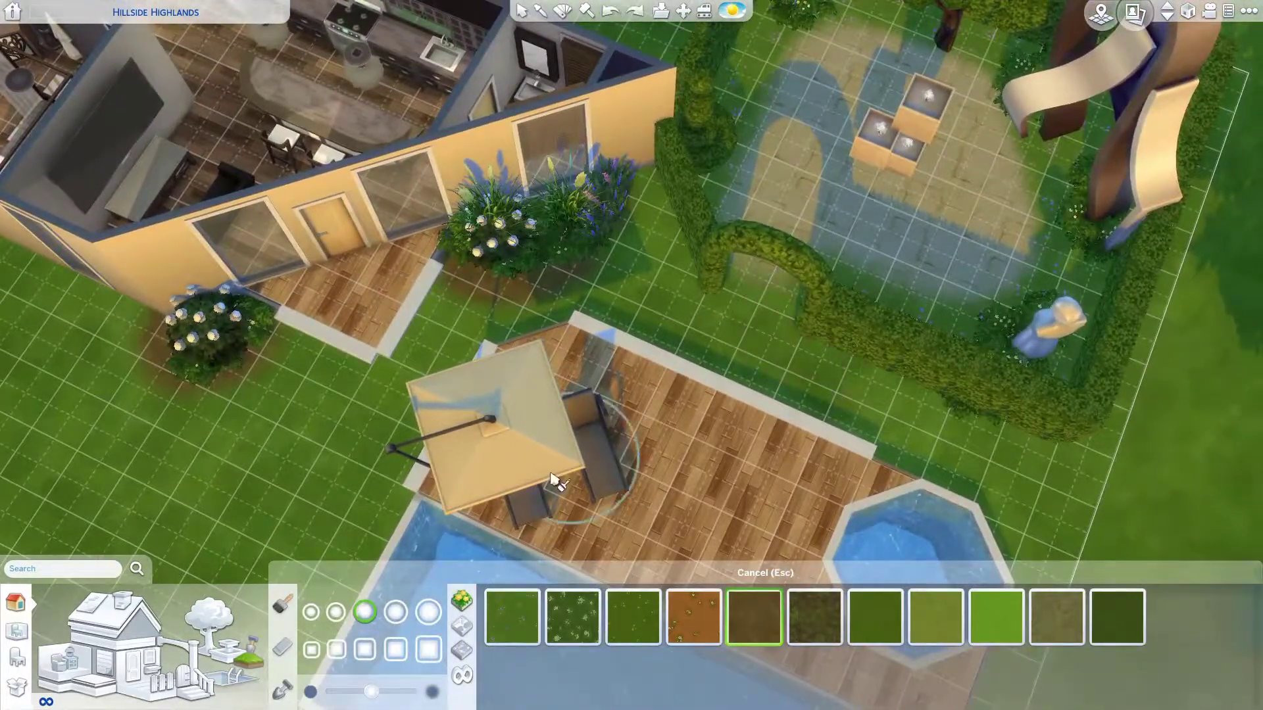
- Paint brown soil along the base of the sculpture garden's hedges, inside and outside, using the second-smallest round brush
key("s")
key("bracketleft")
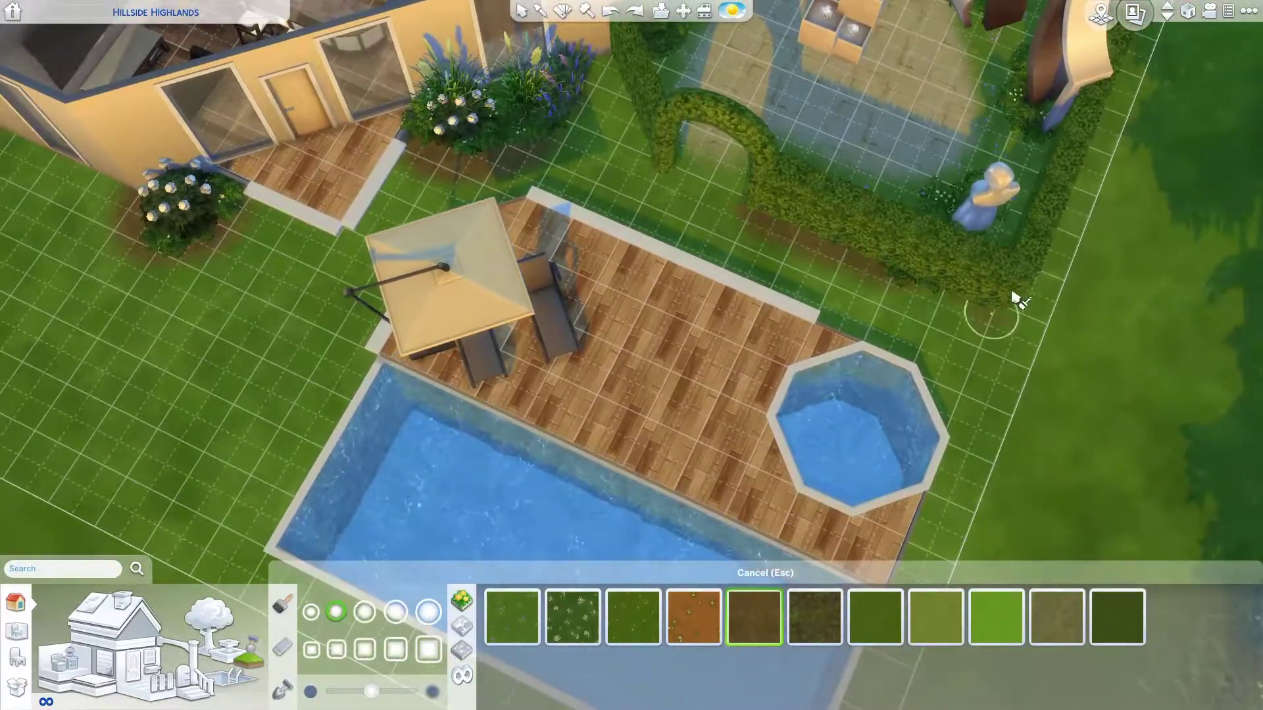
key("d")
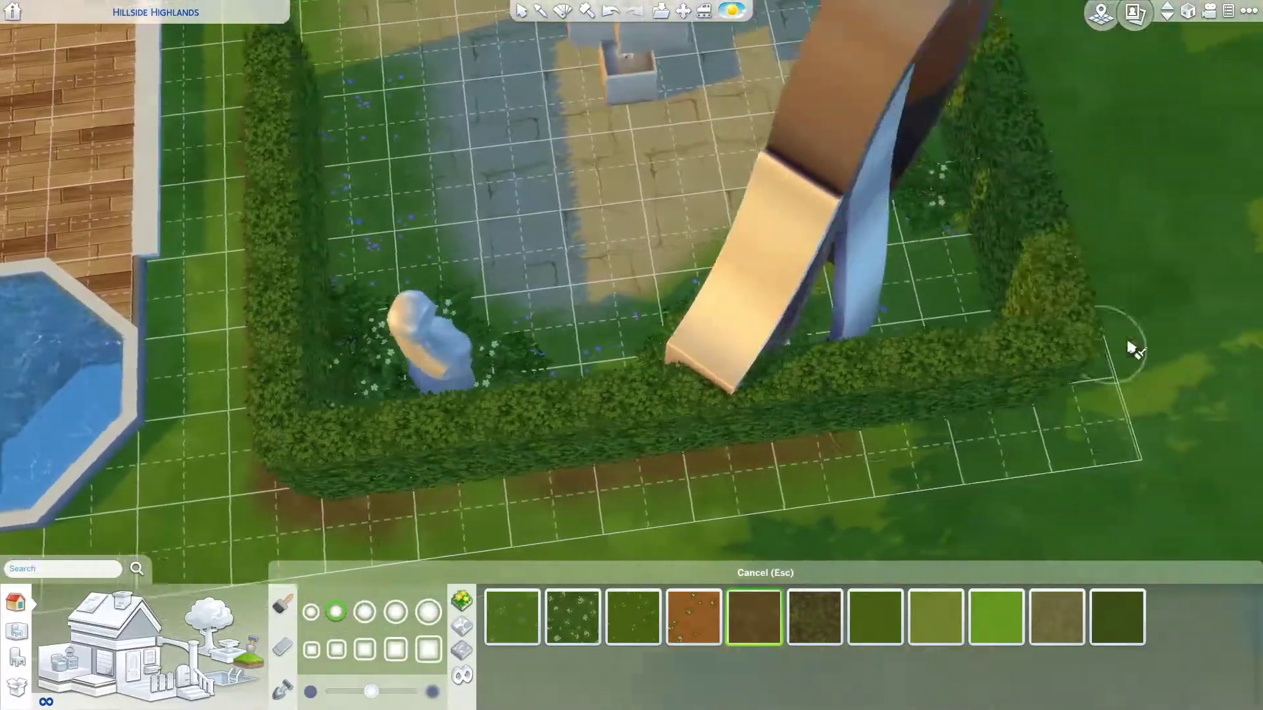
key("s")
scroll(896, 115, "up", 3)
key("w")
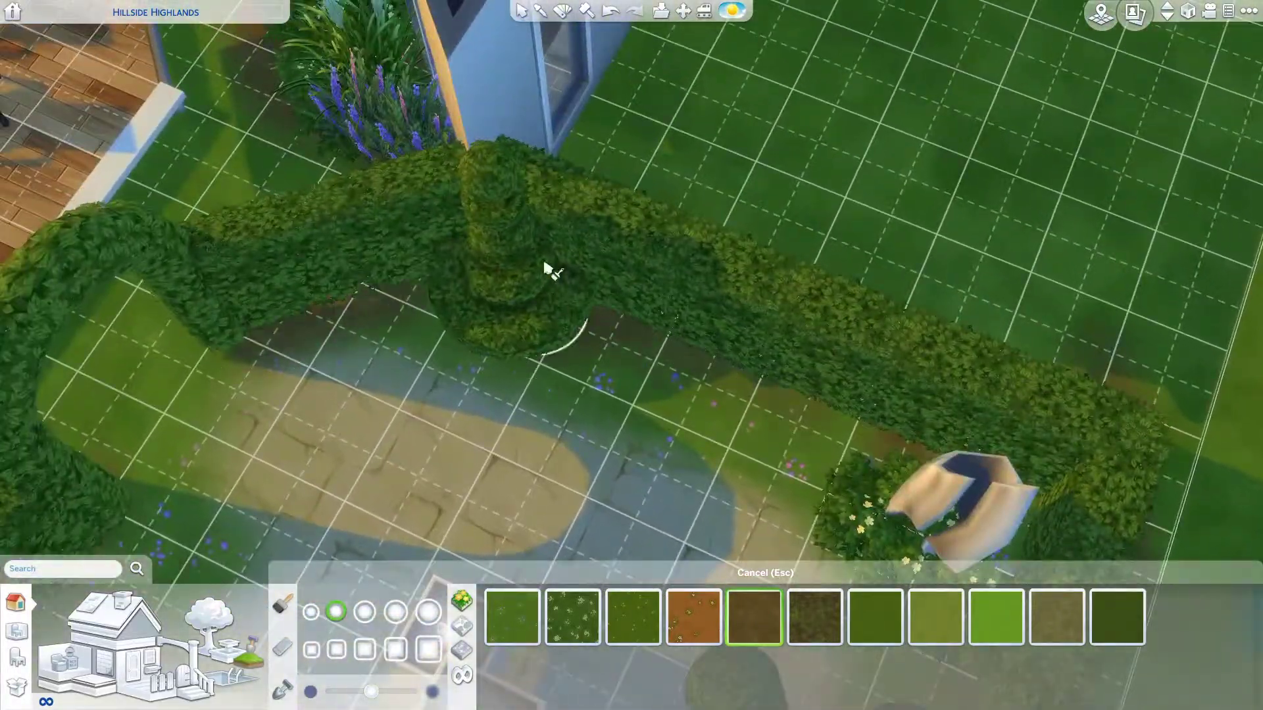
key("s")
key("d")
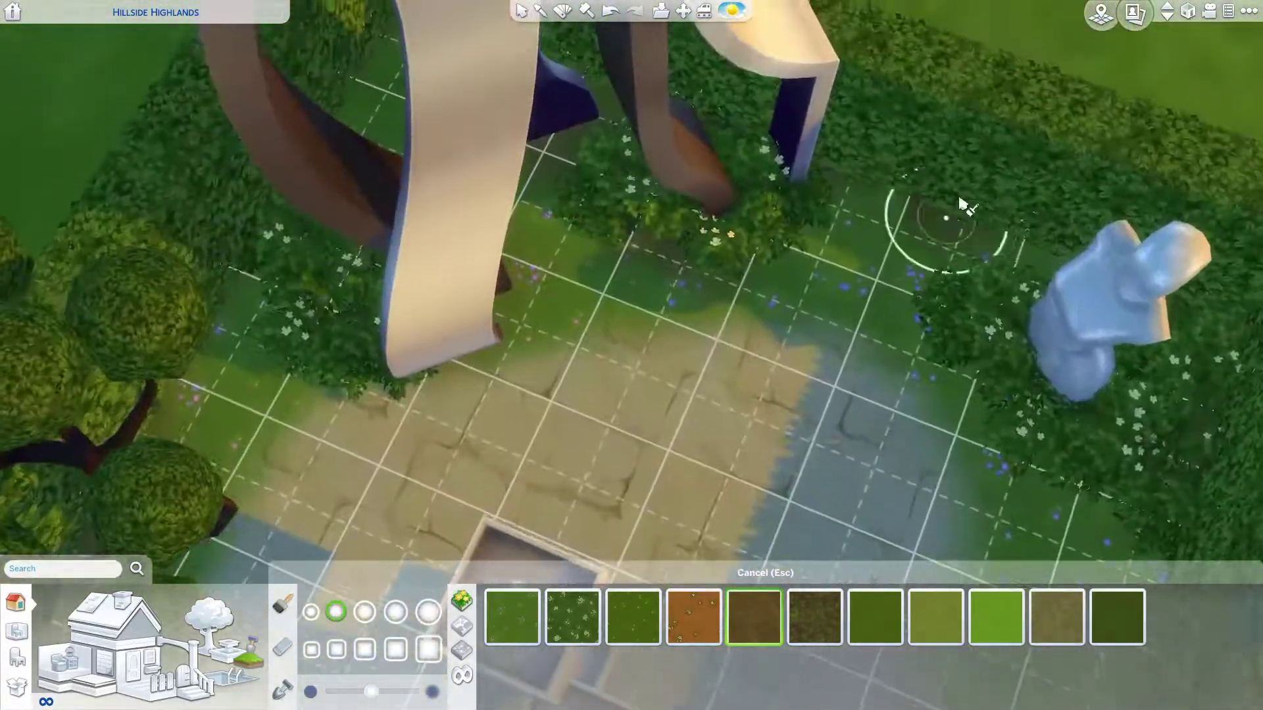
- Paint a strip of brown soil along the base of the house's exterior walls, up to the garden hedge and front porch
scroll(960, 205, "down", 5)
key("a")
scroll(775, 316, "up", 5)
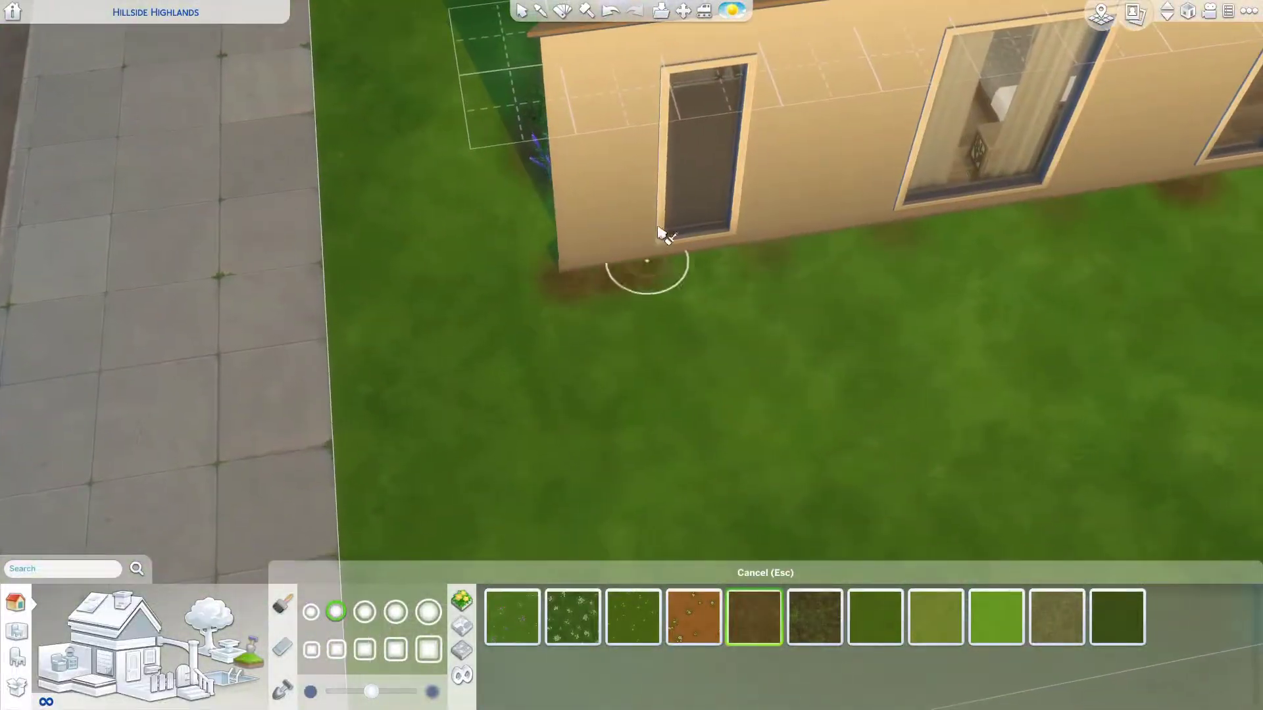
key("d")
key("e")
scroll(750, 245, "down", 4)
scroll(536, 291, "up", 4)
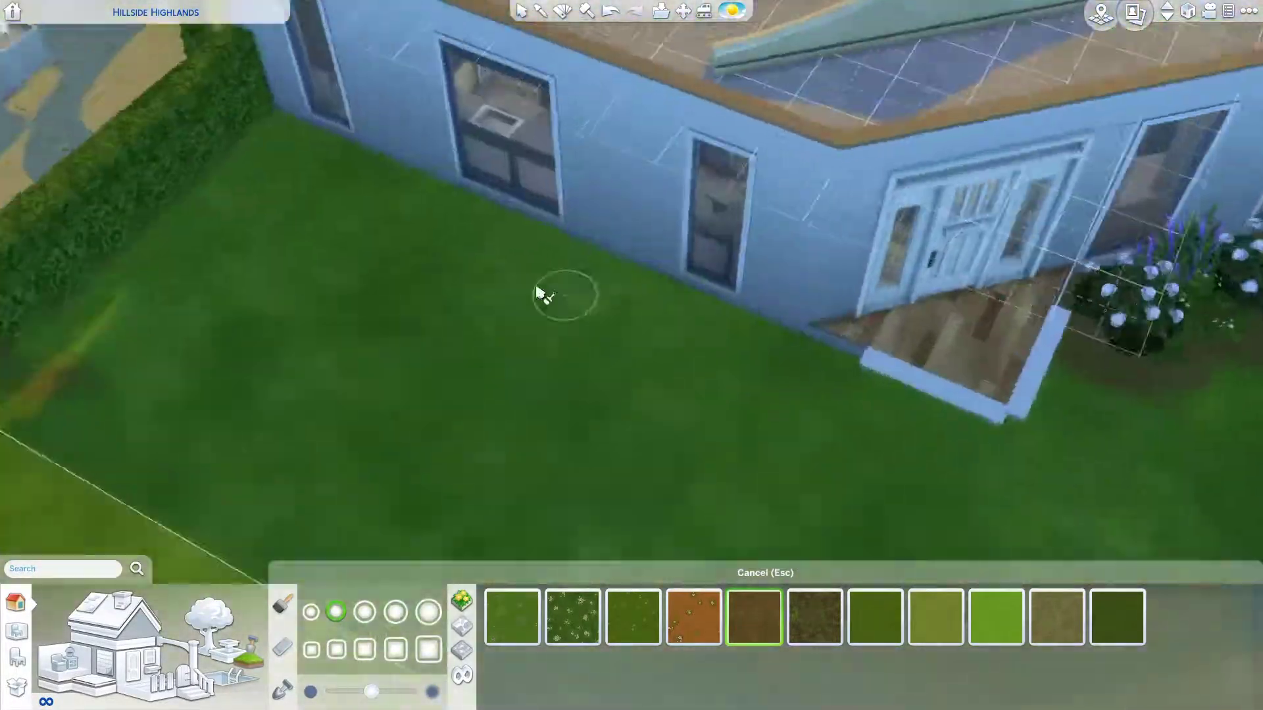
scroll(536, 291, "up", 3)
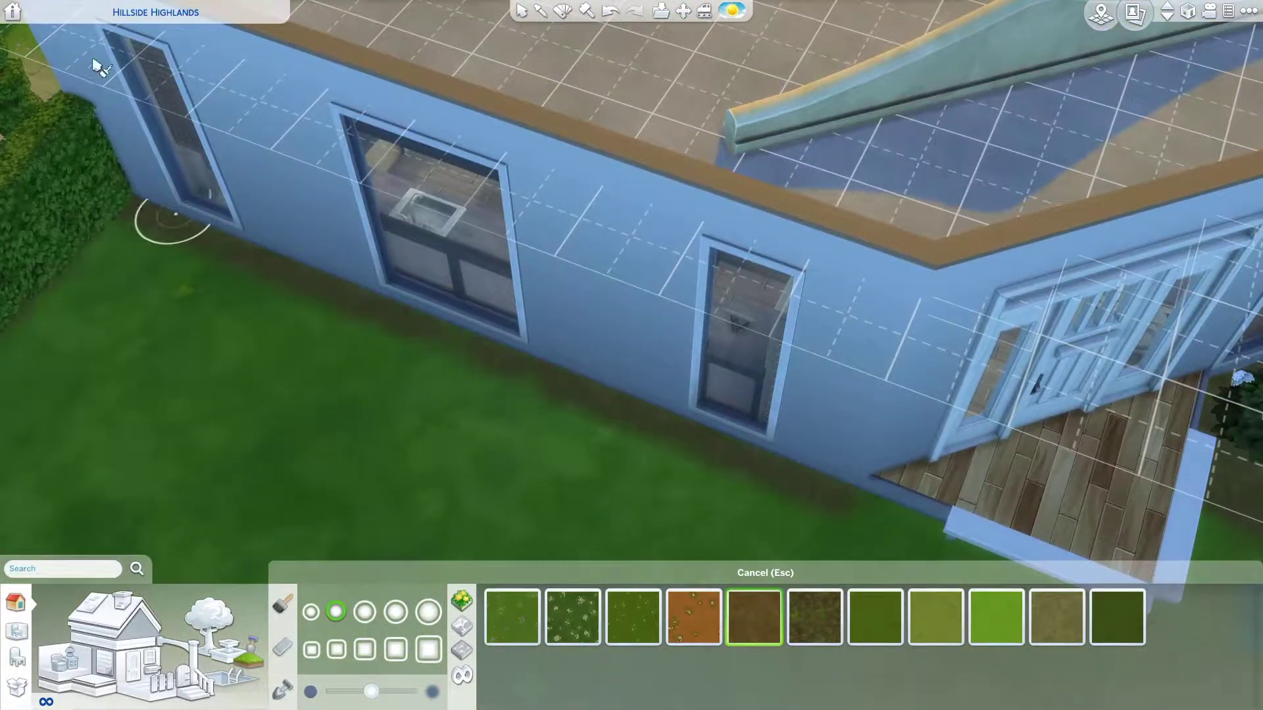
scroll(95, 66, "down", 5)
key("Escape")
- Plant a large weeping blossom tree in the front yard beside the entrance porch
scroll(243, 352, "up", 4)
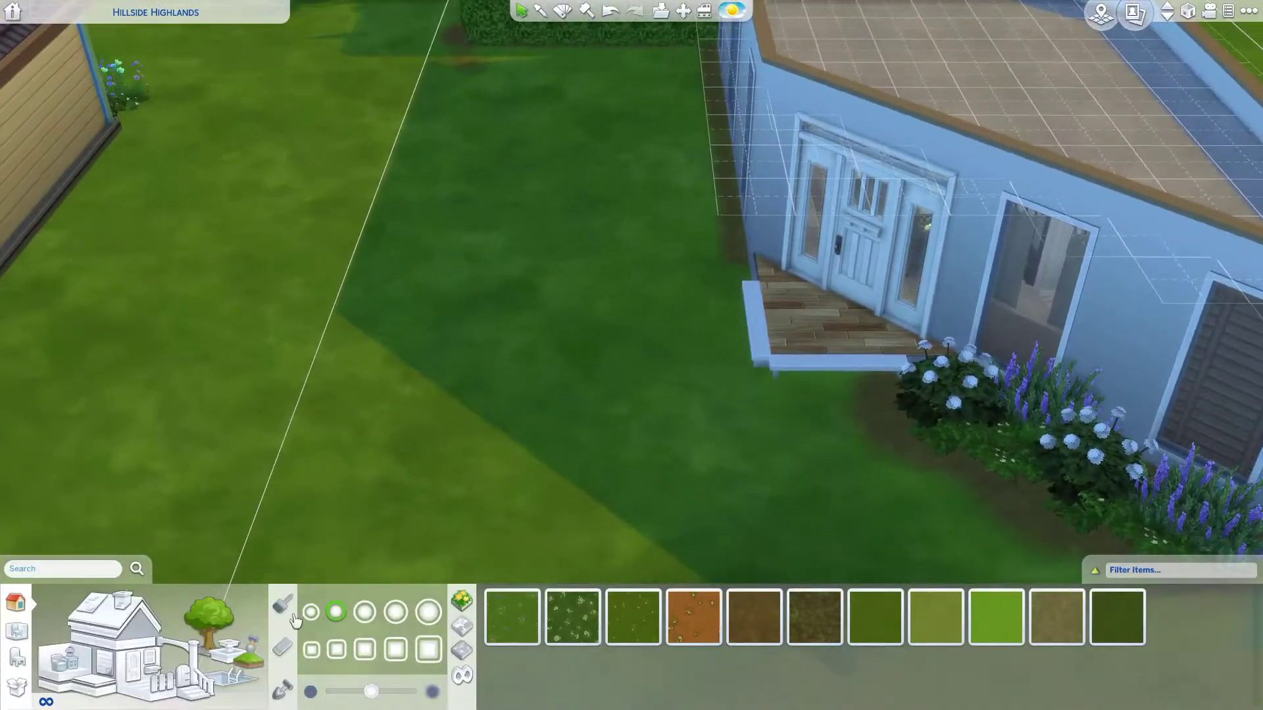
left_click(209, 615)
left_click(696, 677)
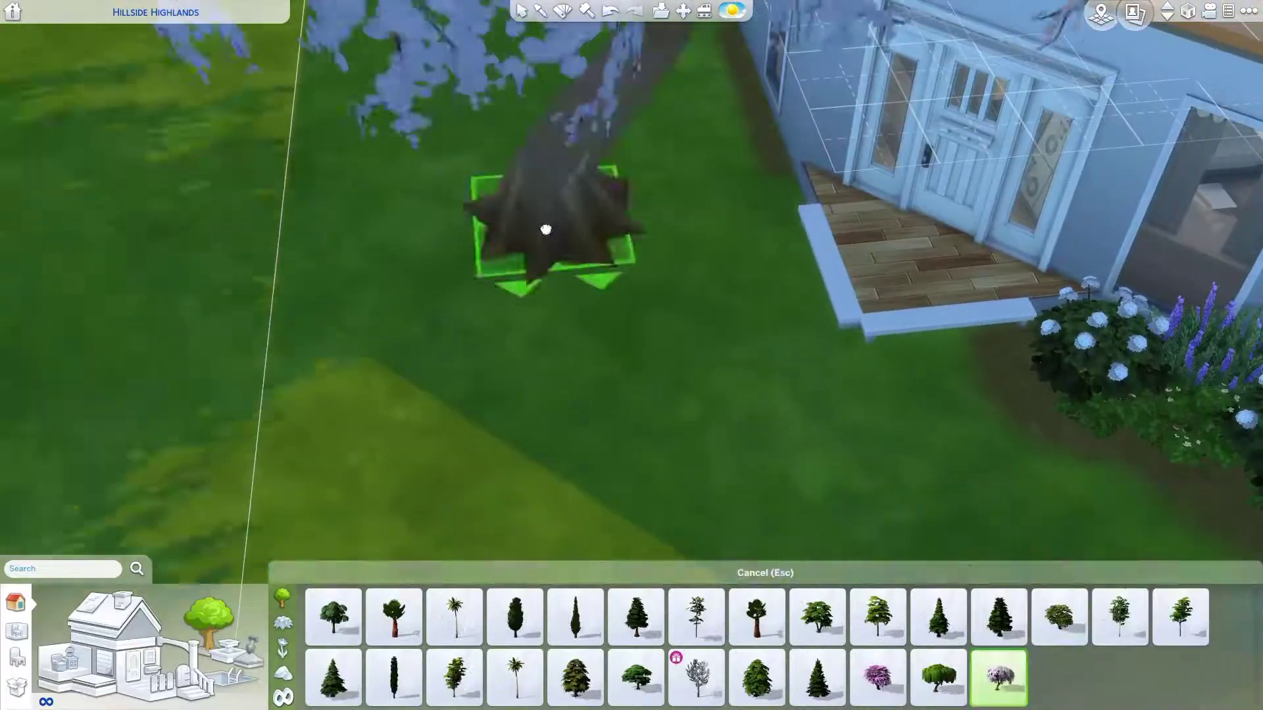
scroll(535, 226, "down", 3)
scroll(485, 389, "down", 3)
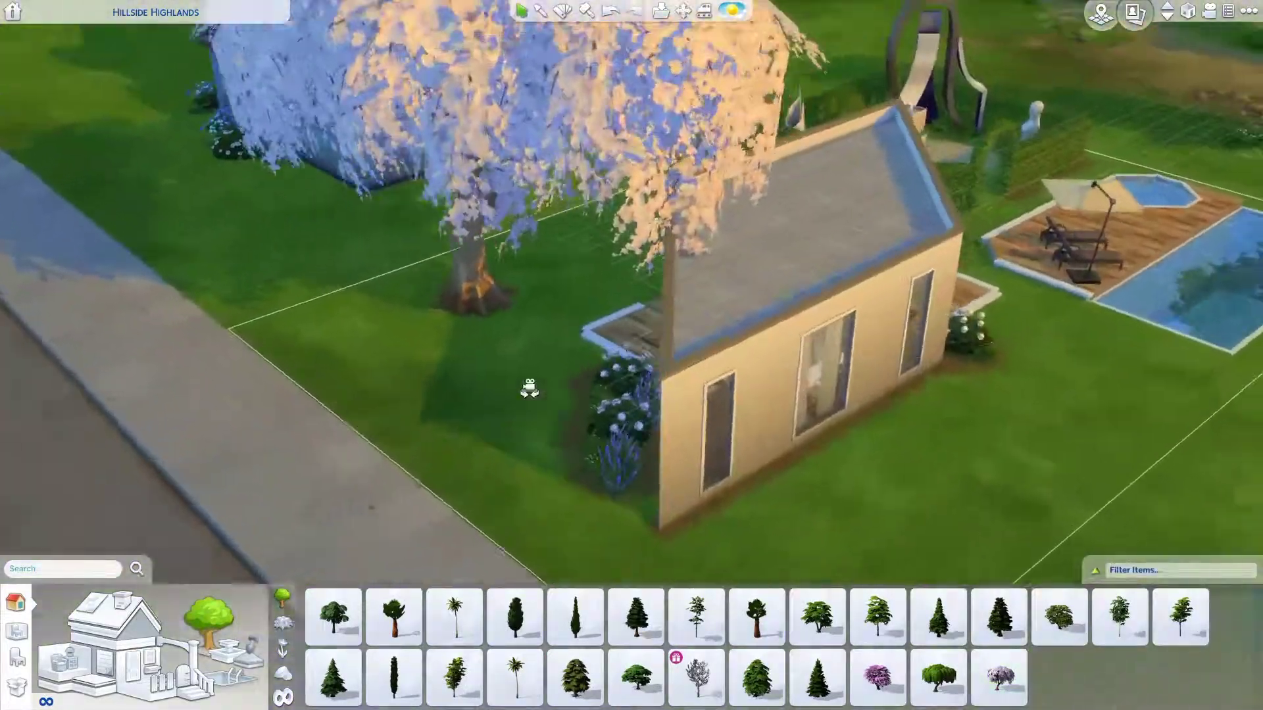
left_click(415, 303)
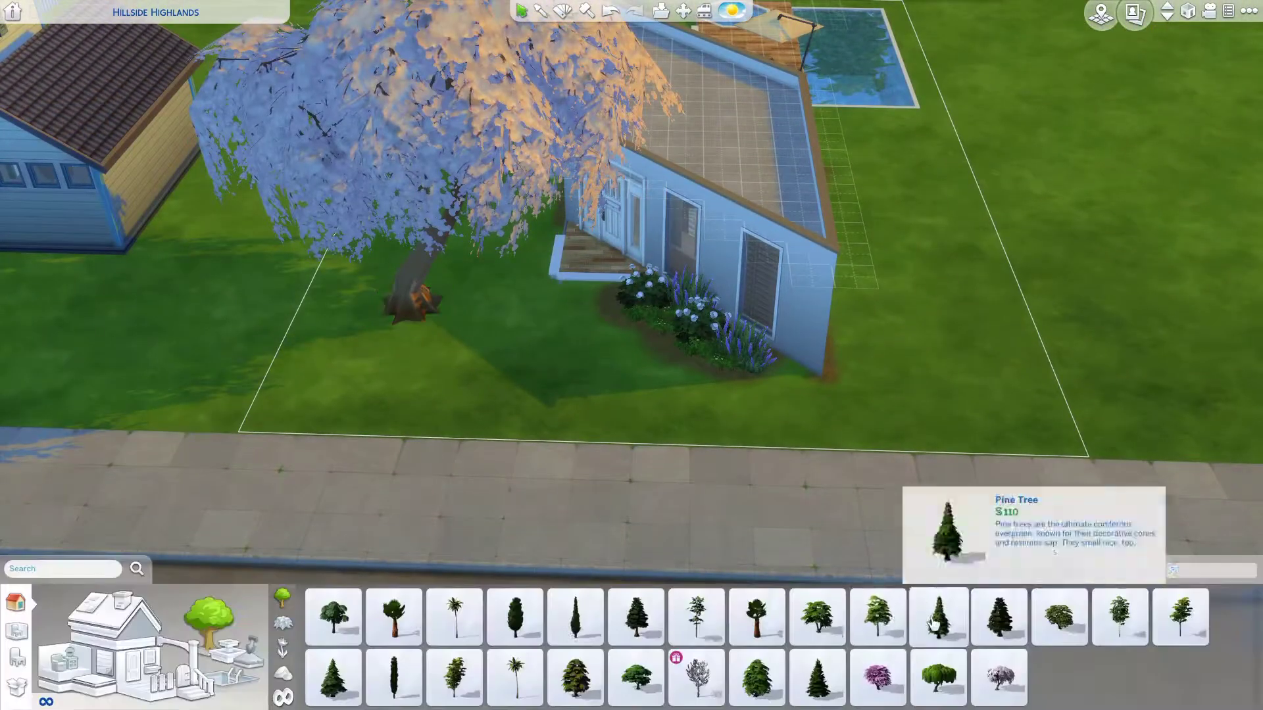
left_click(878, 616)
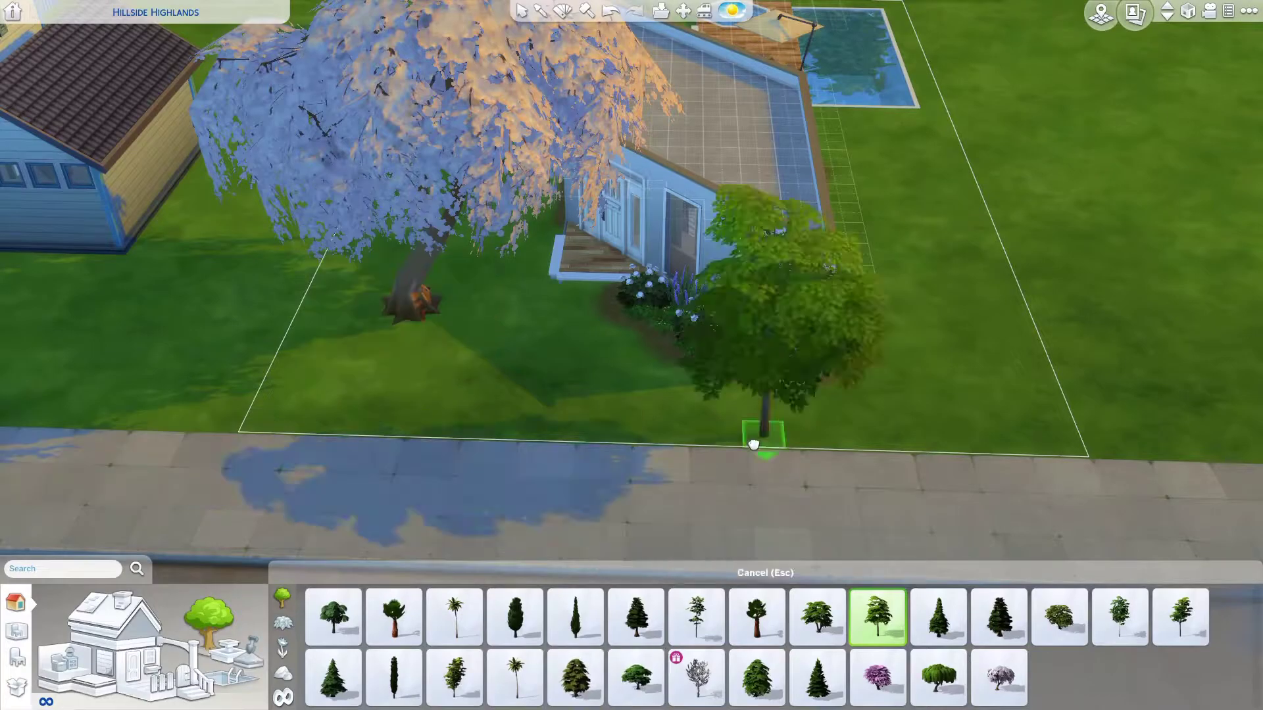
key("Escape")
- View the landscaped house from street level with the interface hidden
scroll(769, 353, "down", 3)
scroll(702, 349, "up", 4)
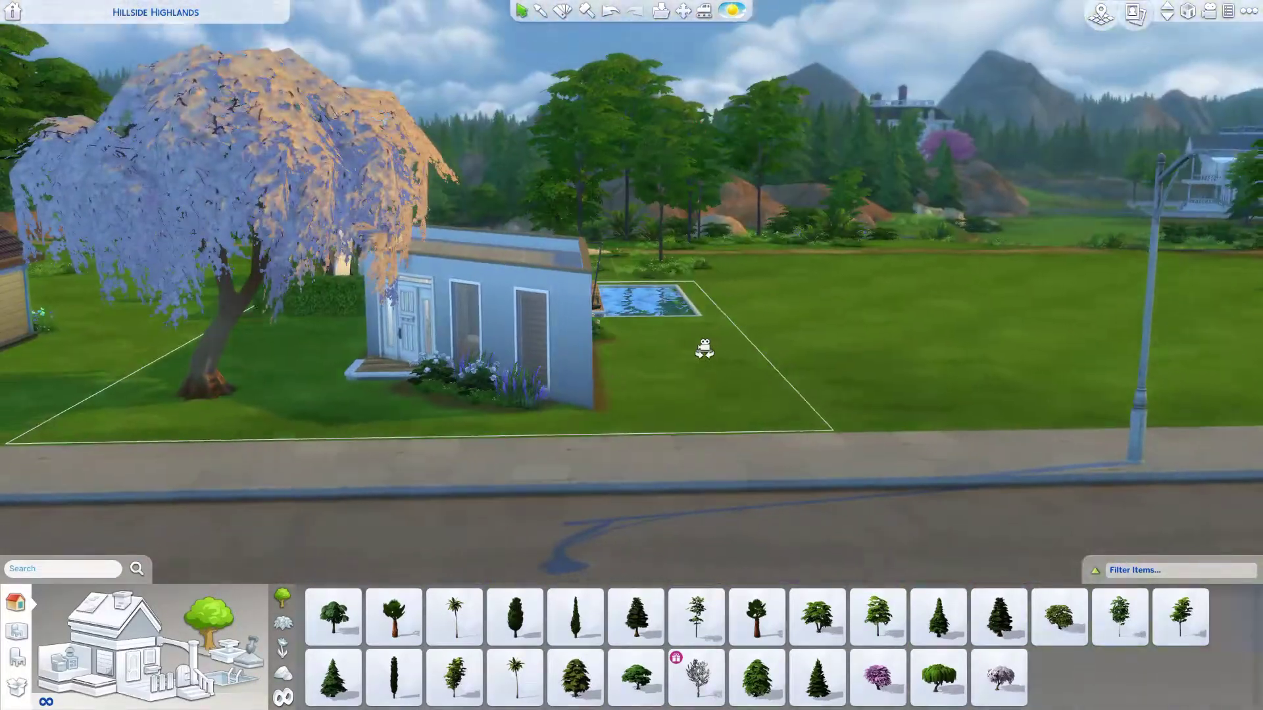
key("Tab")
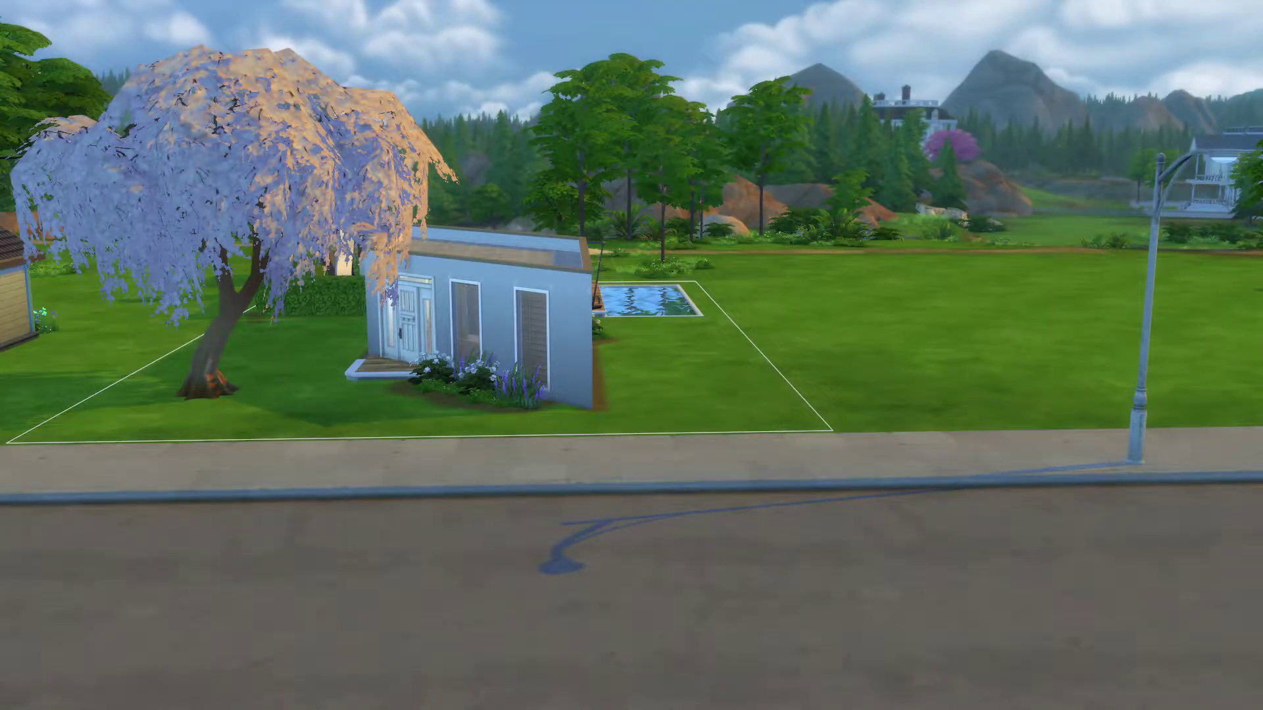